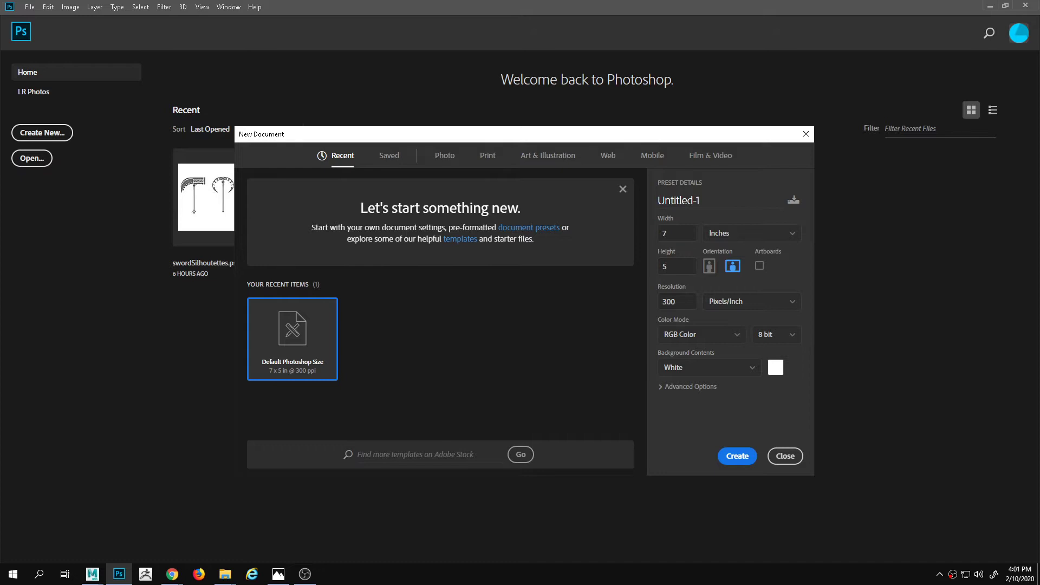
- Switch to Maya, minimize the Hypershade window and scale the selected pPlane1 uniformly to about 2.85
key("alt+Tab")
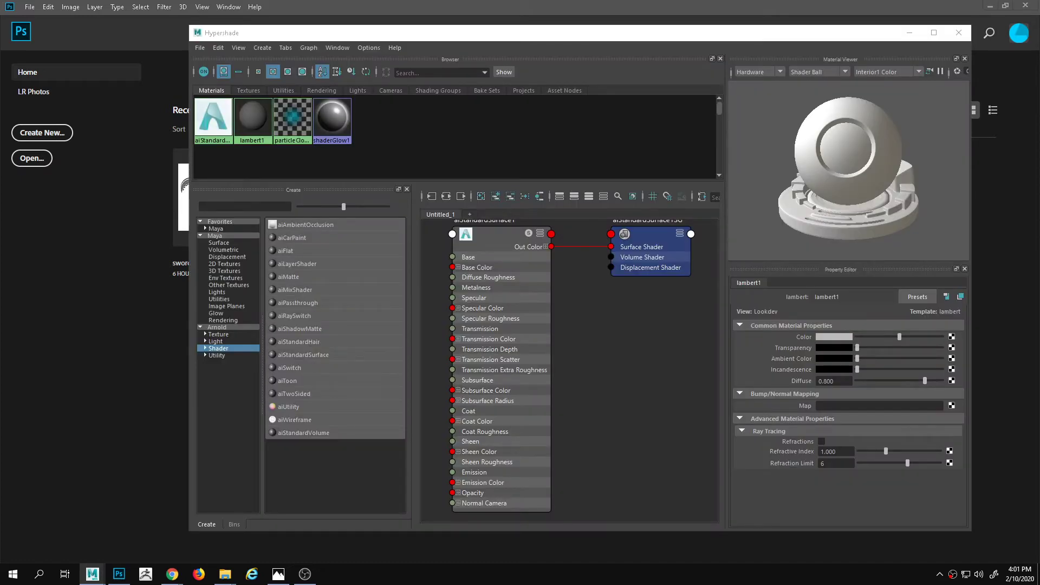
left_click(557, 31)
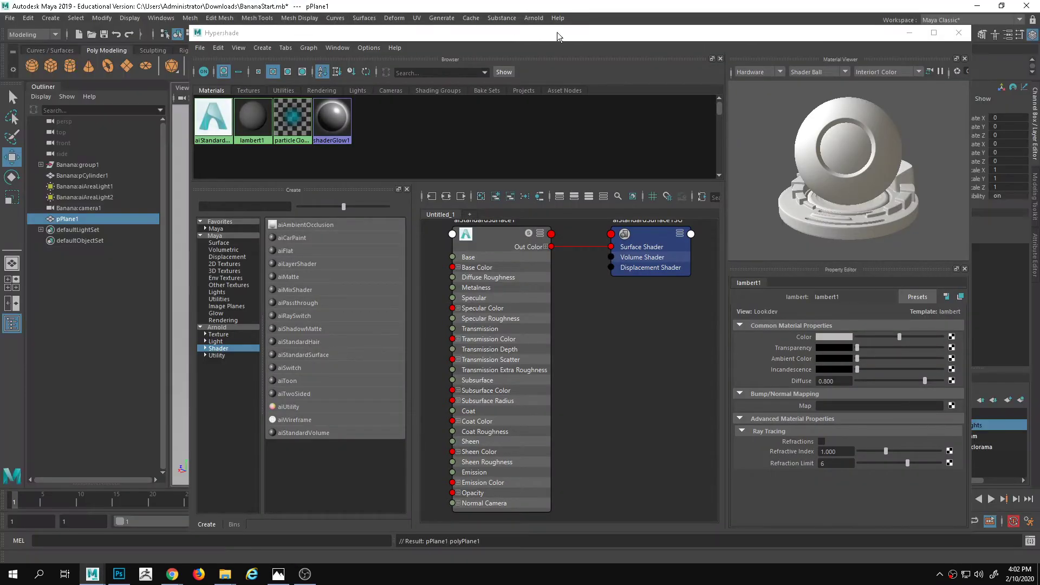
left_click(909, 32)
key("r")
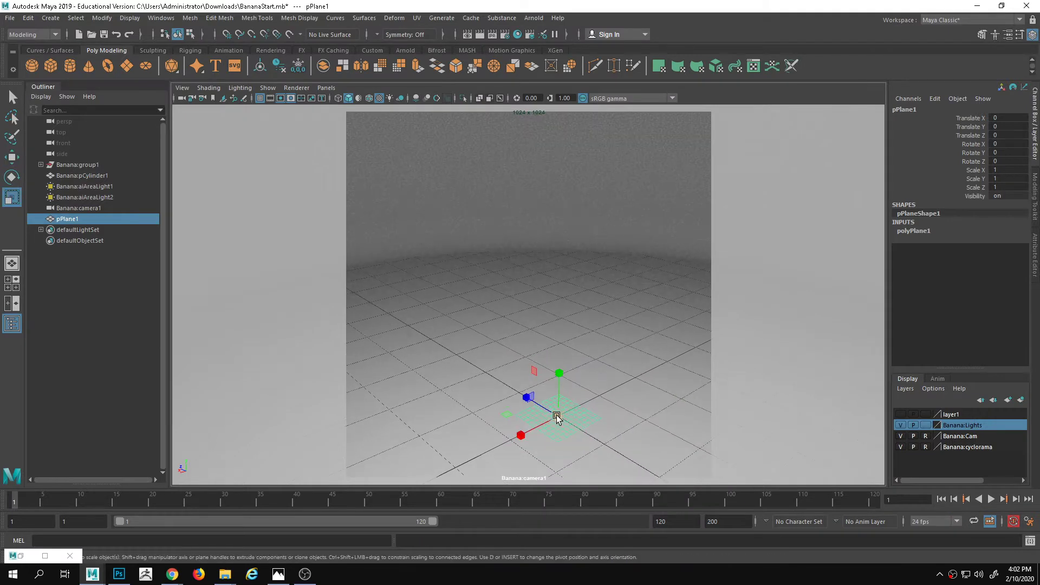
left_click_drag(557, 416, 626, 408)
key("w")
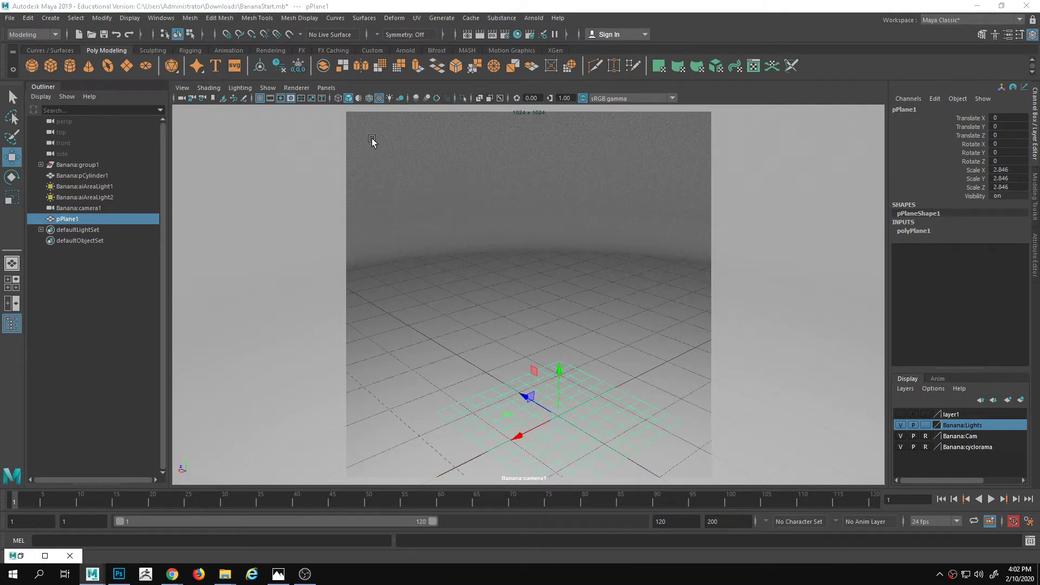
- Open the UV Editor for the plane and reposition its window over the viewport
left_click(419, 18)
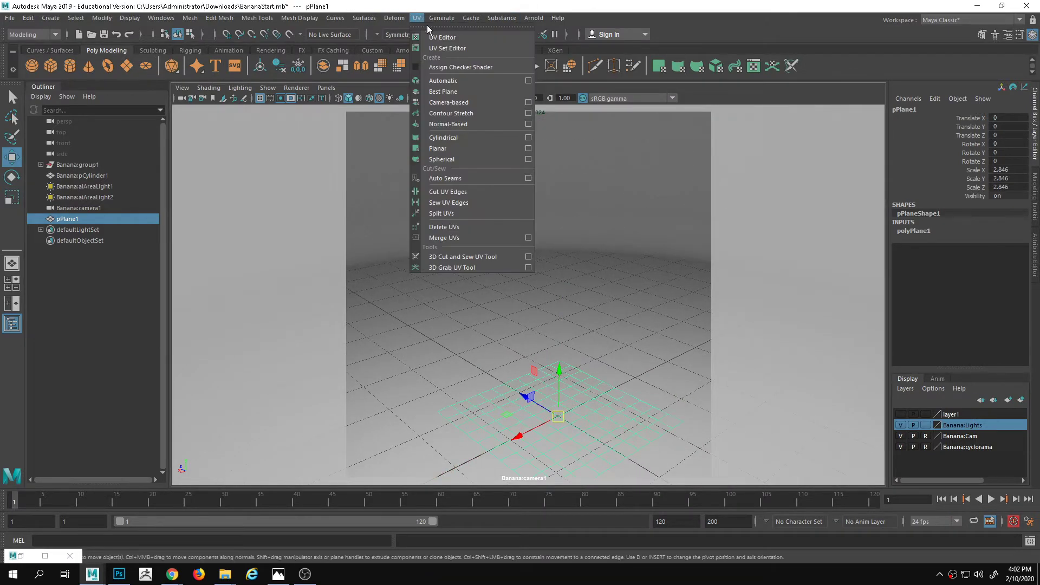
left_click(435, 36)
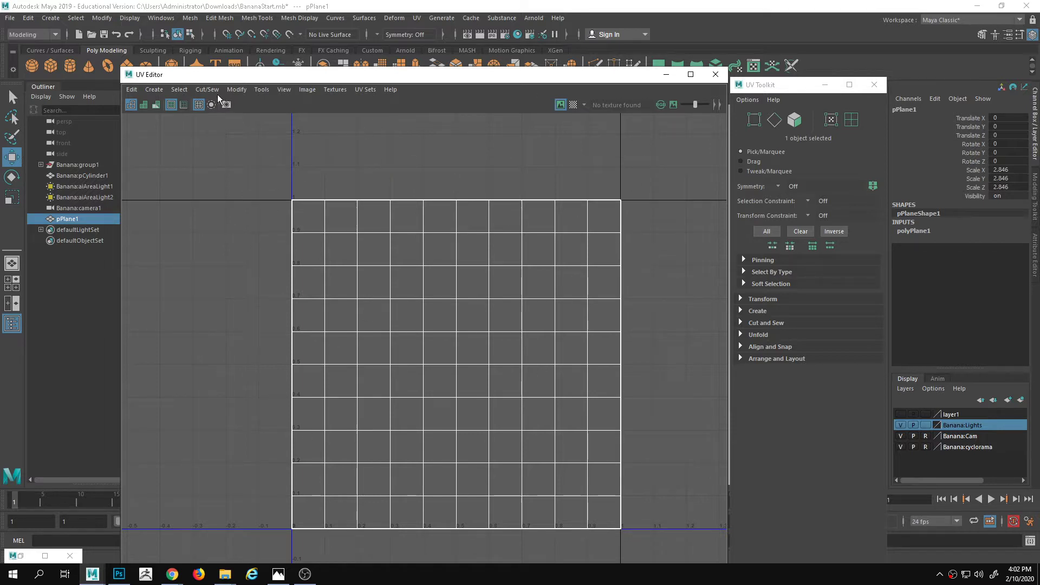
left_click_drag(214, 74, 266, 59)
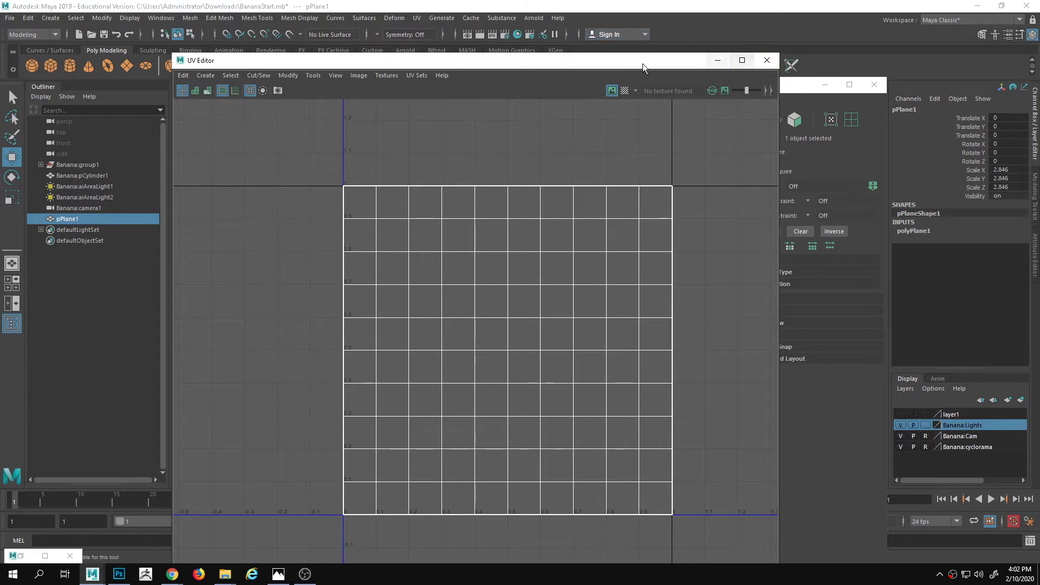
- Open the UV Snapshot options for the plane's UVs and set the image format to PNG
left_click(407, 74)
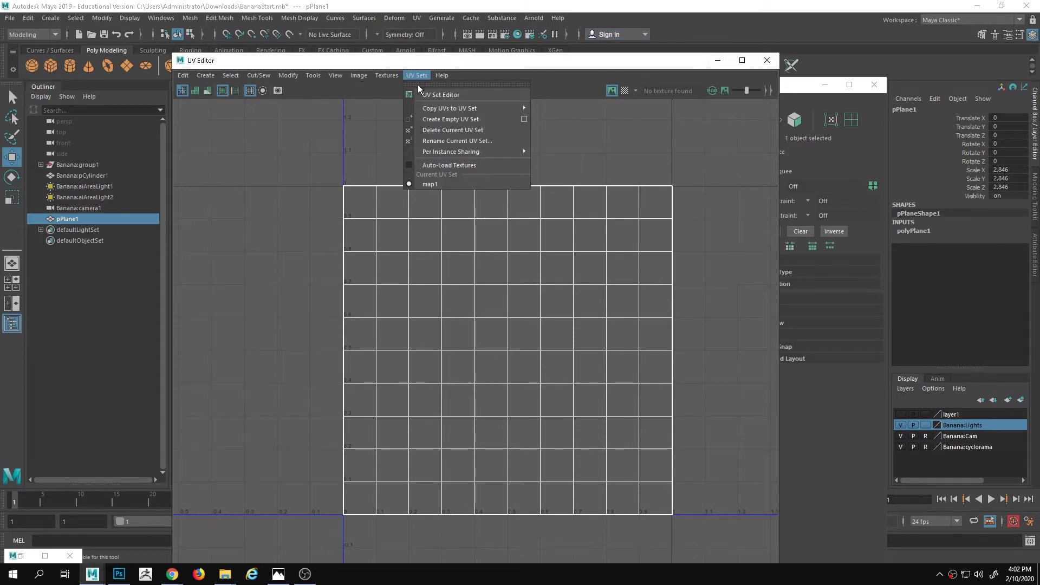
mouse_move(362, 76)
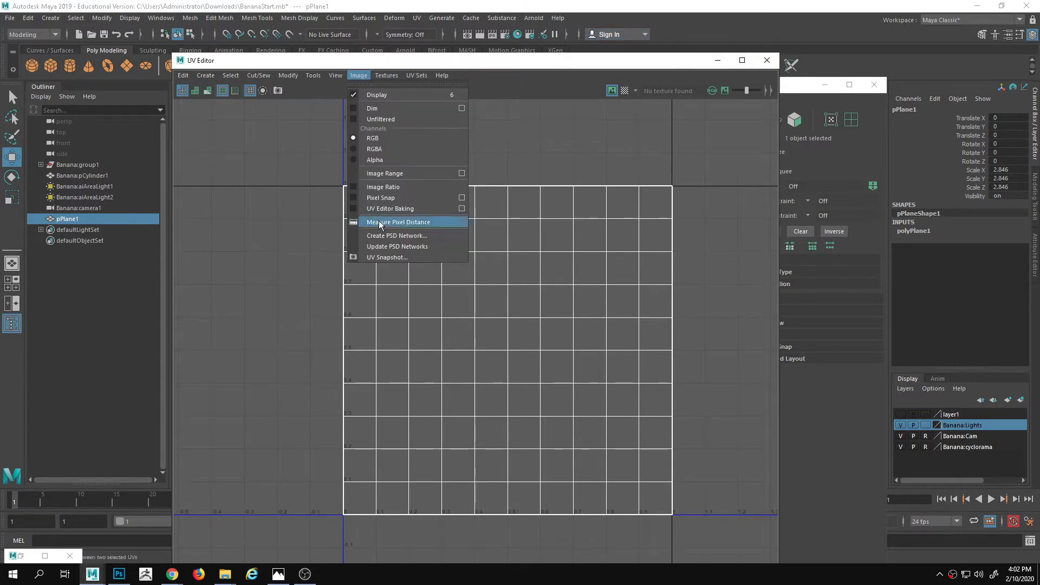
left_click(392, 257)
left_click(634, 214)
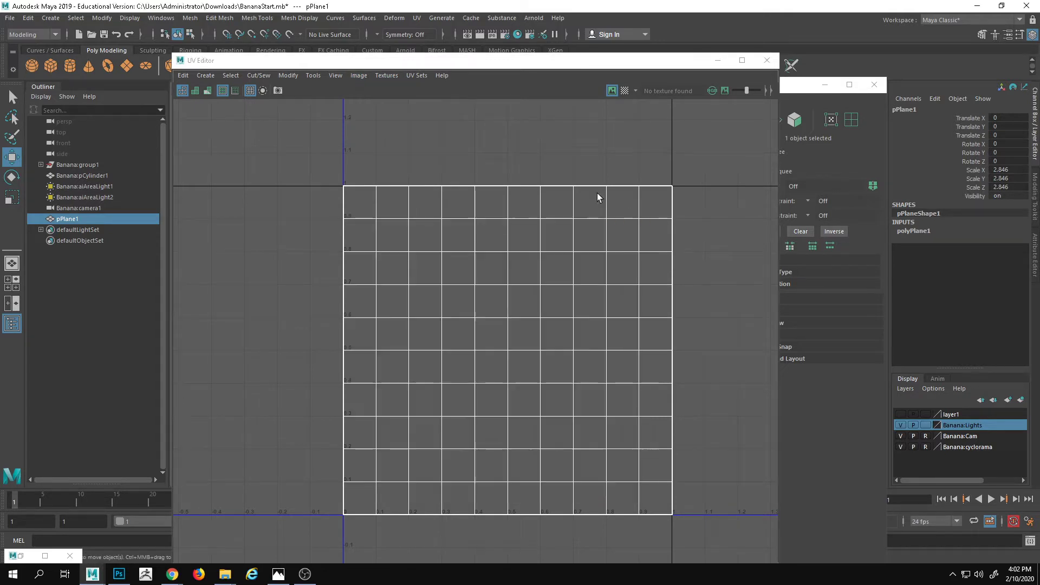
left_click(359, 74)
left_click(413, 258)
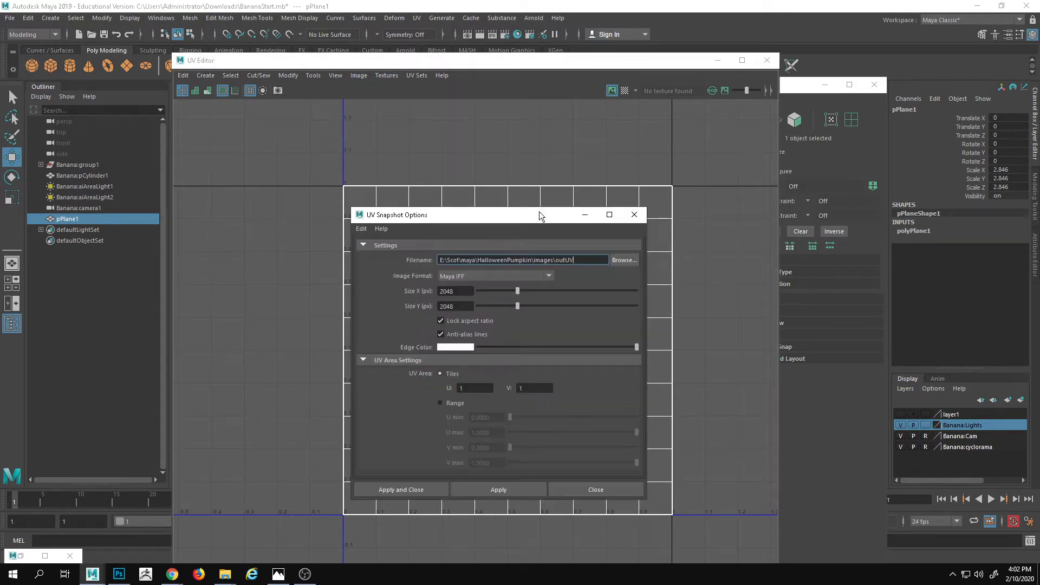
left_click(533, 276)
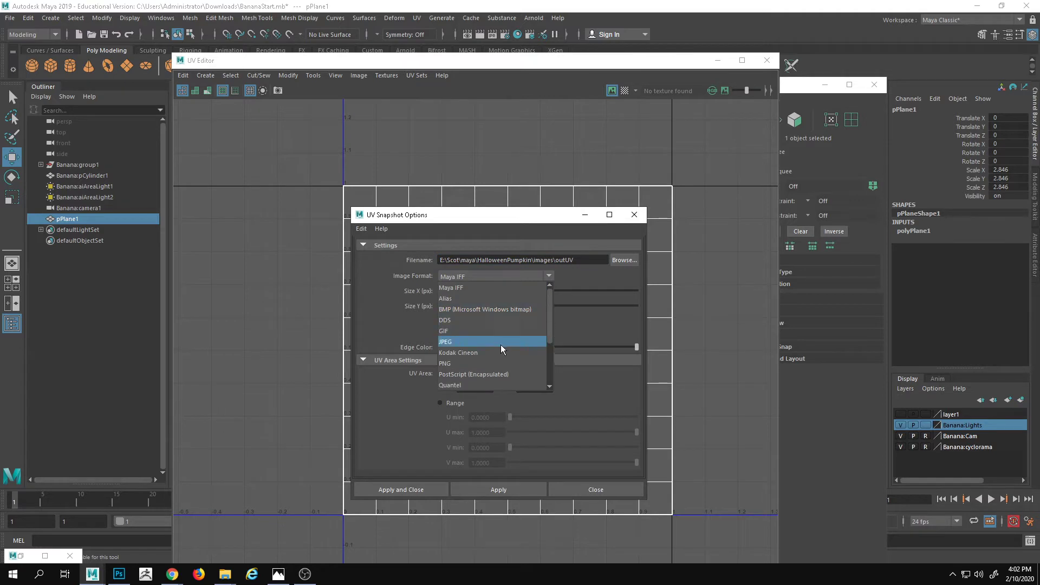
left_click(495, 362)
- Browse for the snapshot location on the E: drive and create and enter a new folder named ThatsBananas inside the Texture folder
left_click(624, 260)
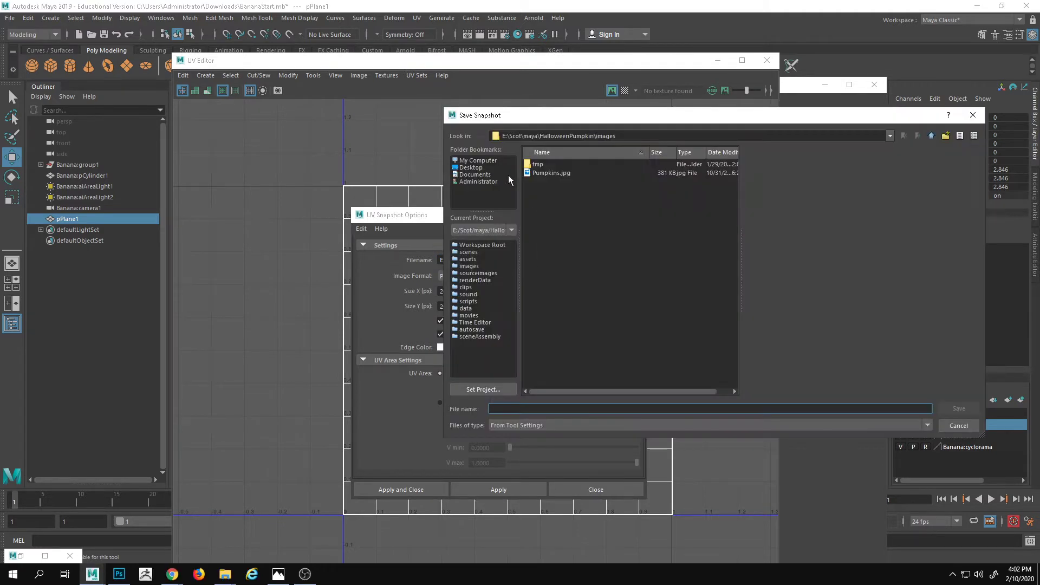
left_click(933, 137)
left_click(932, 136)
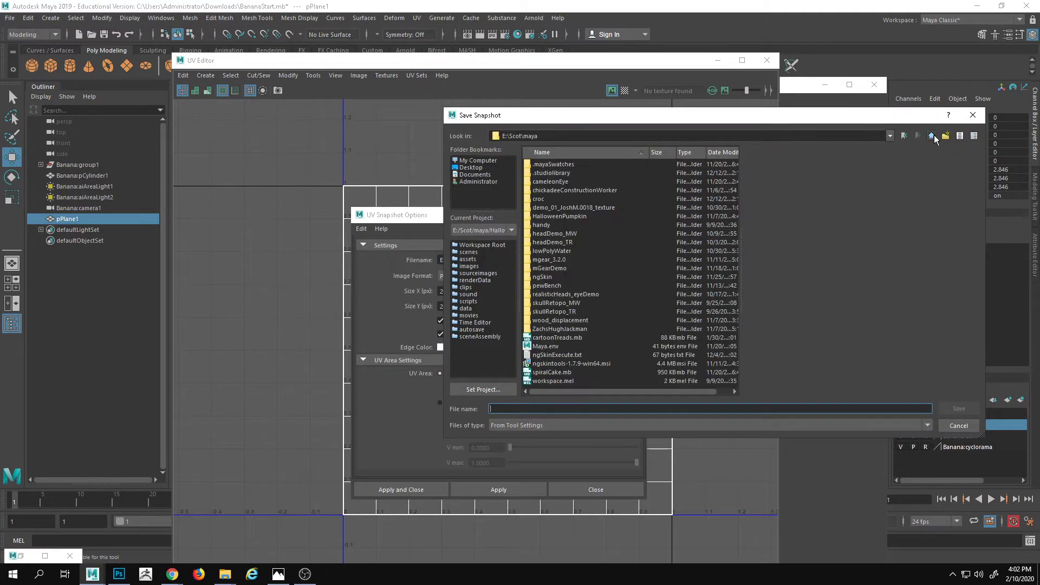
left_click(933, 137)
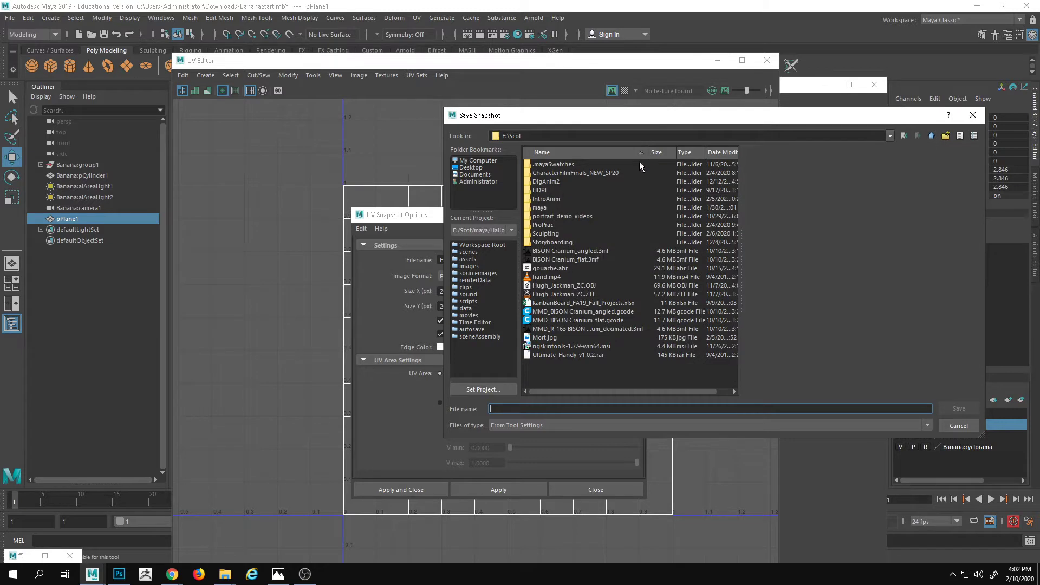
left_click(931, 136)
double_click(538, 181)
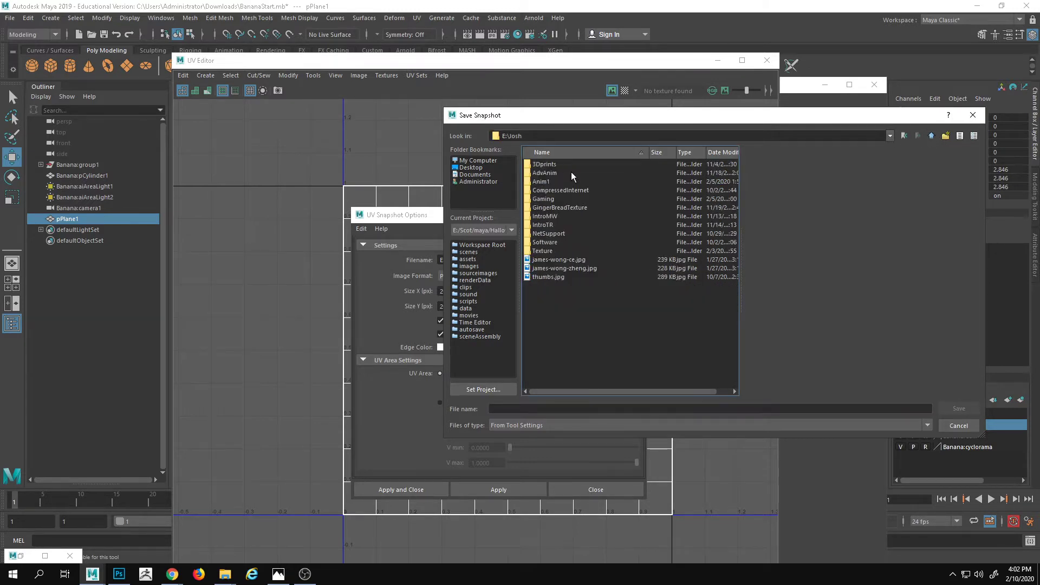
double_click(544, 252)
right_click(575, 204)
left_click(605, 217)
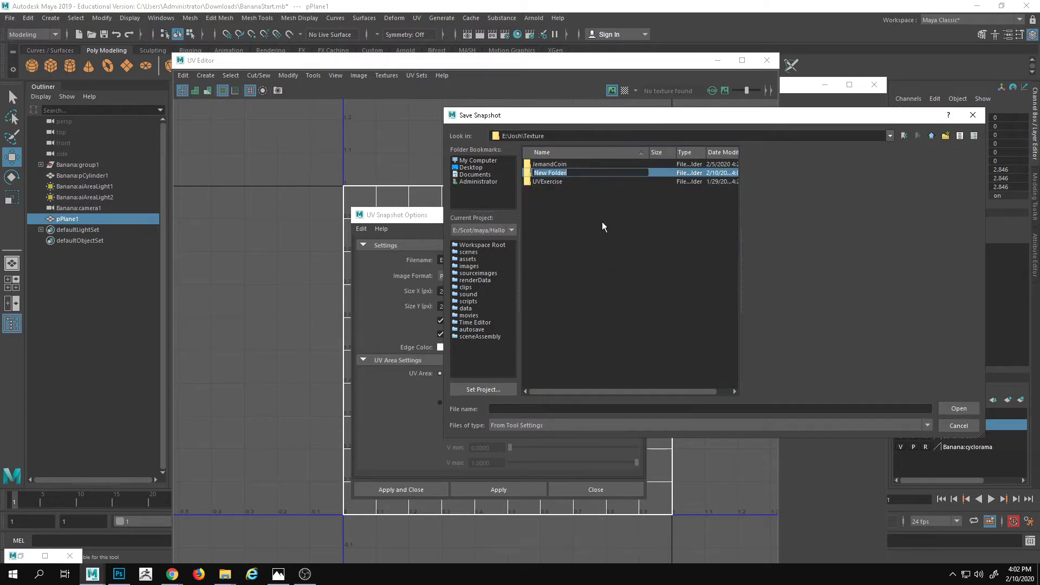
type("ThatsBananas")
key("Return")
key("Return")
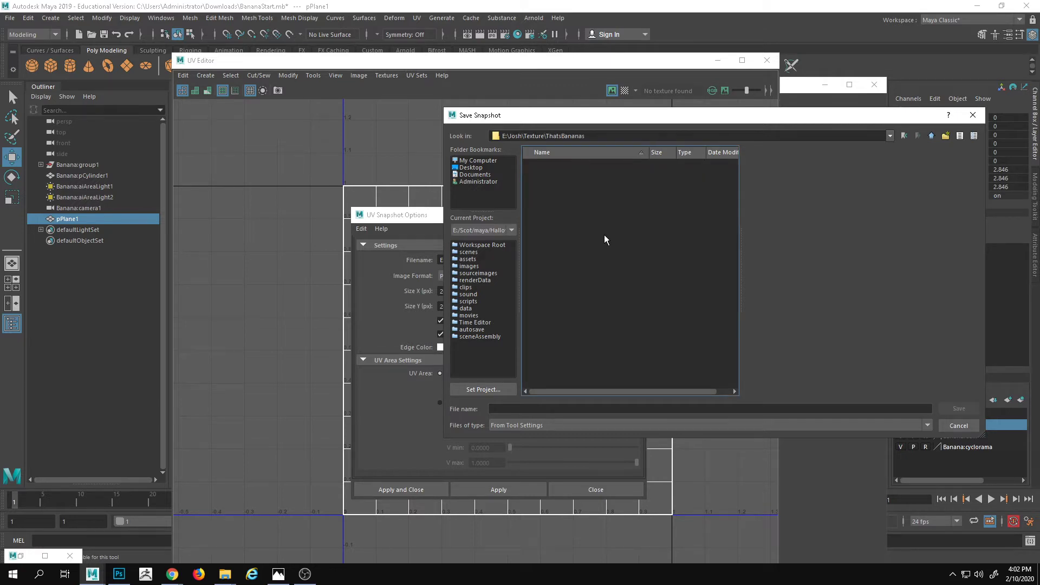
- Name the snapshot file UVdemo in the ThatsBananas folder and accept the location
left_click(616, 408)
type("UVdemo")
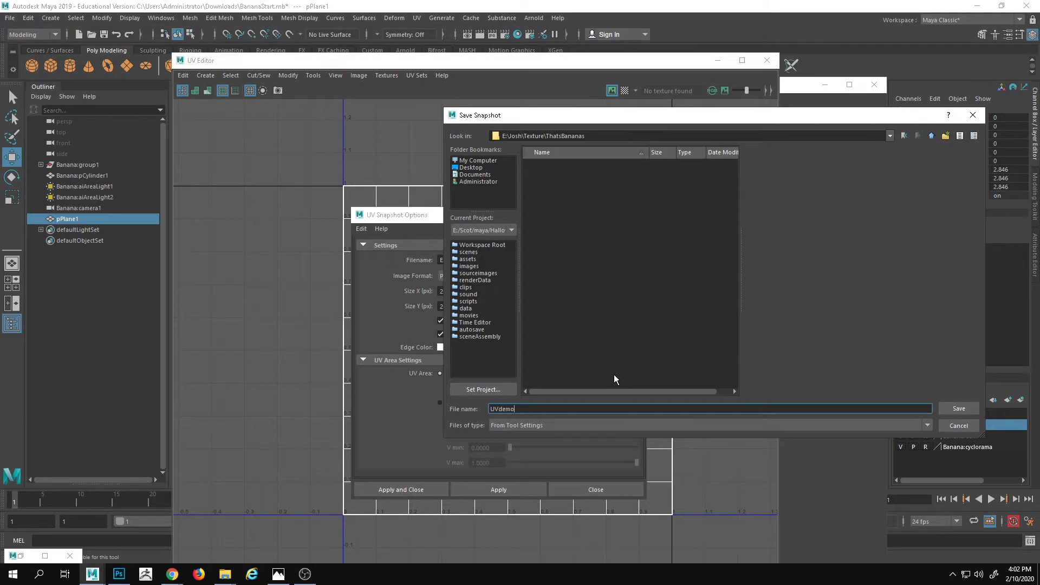
key("Return")
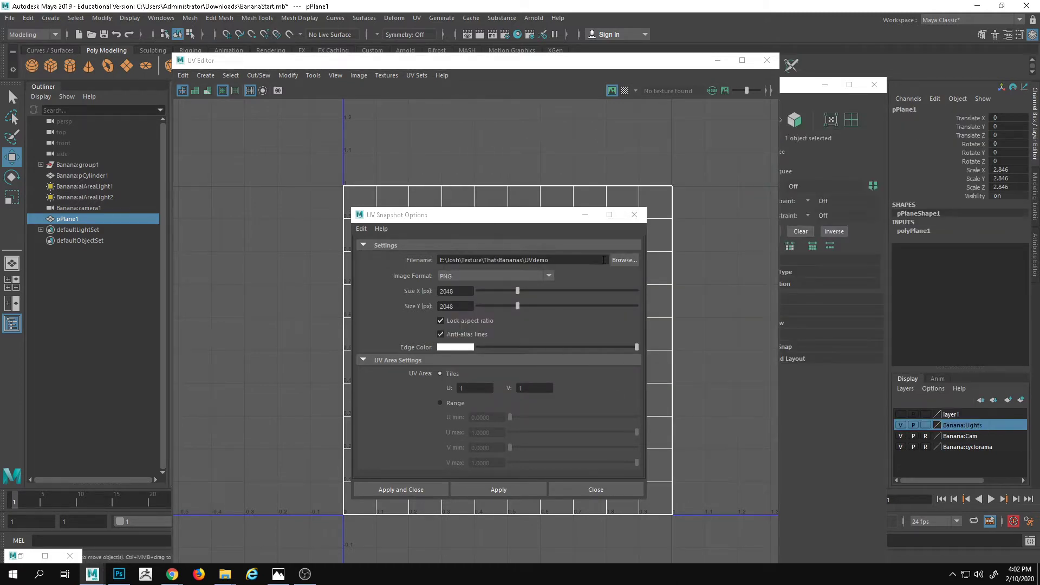
- Set the snapshot size to 1024 by 1024 px, export it, and minimize the UV Editor and UV Toolkit windows
double_click(464, 287)
type("105")
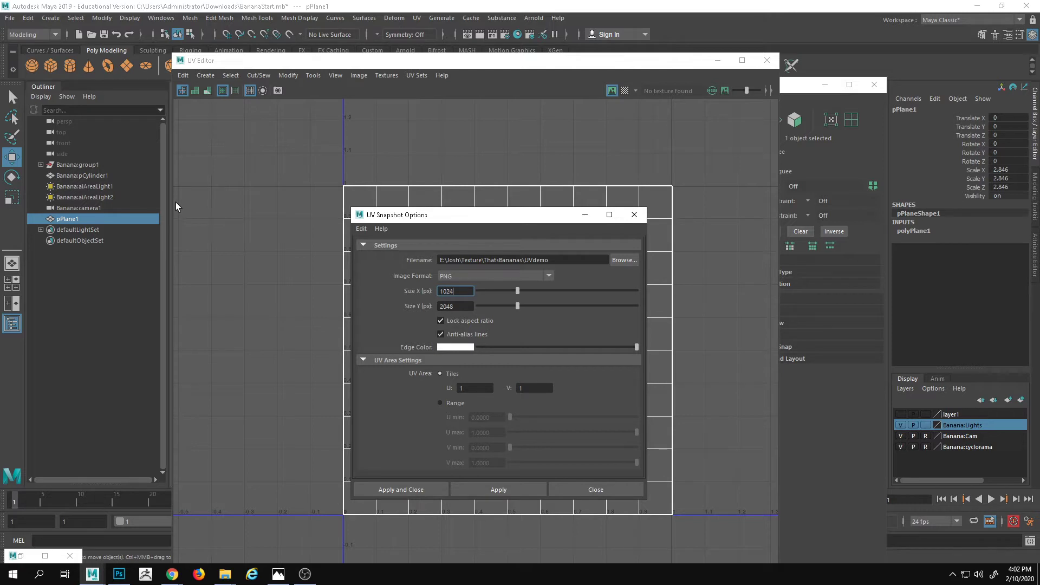
key("Tab")
type("1024")
key("Return")
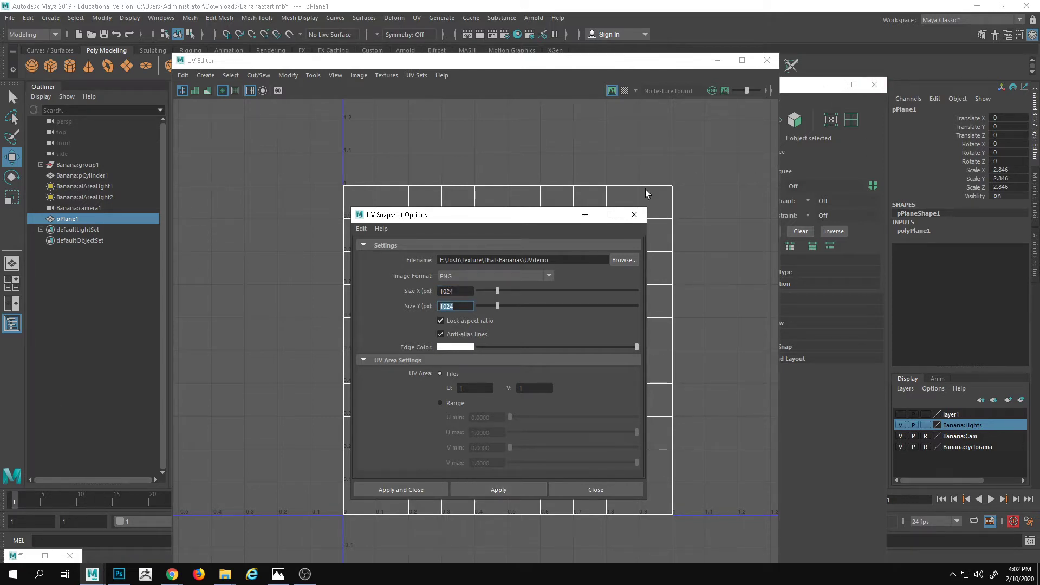
left_click(635, 217)
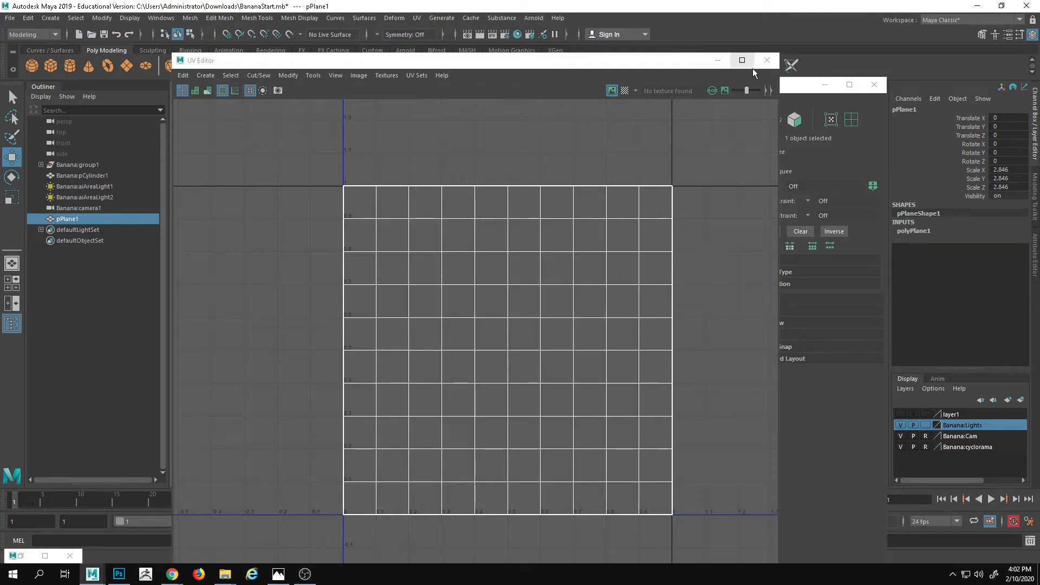
left_click(720, 61)
left_click(824, 84)
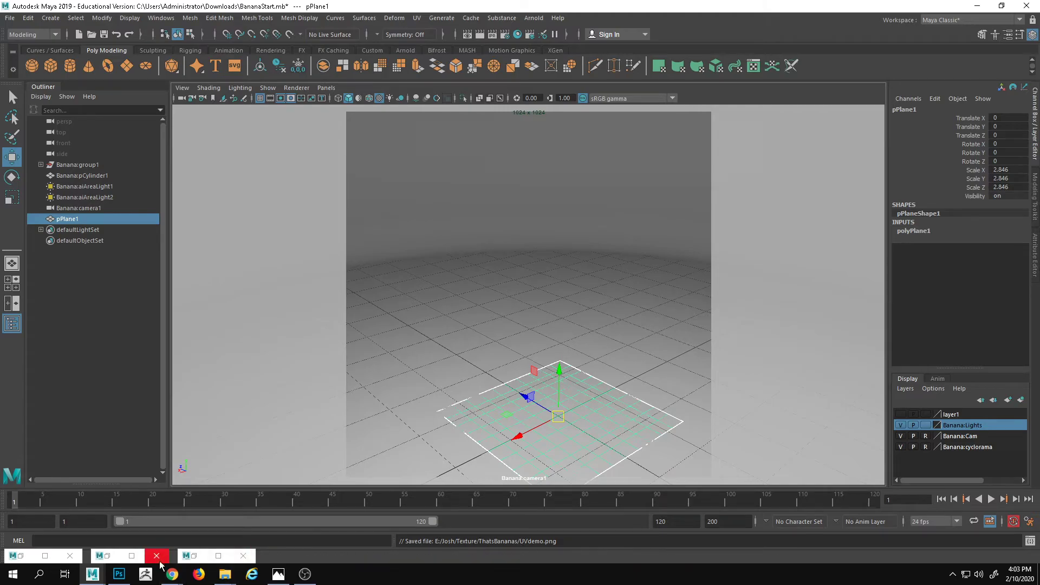
- Switch to Photoshop, dismiss the new document dialog and open UVdemo from the Texture\ThatsBananas folder on the E: drive
left_click(119, 573)
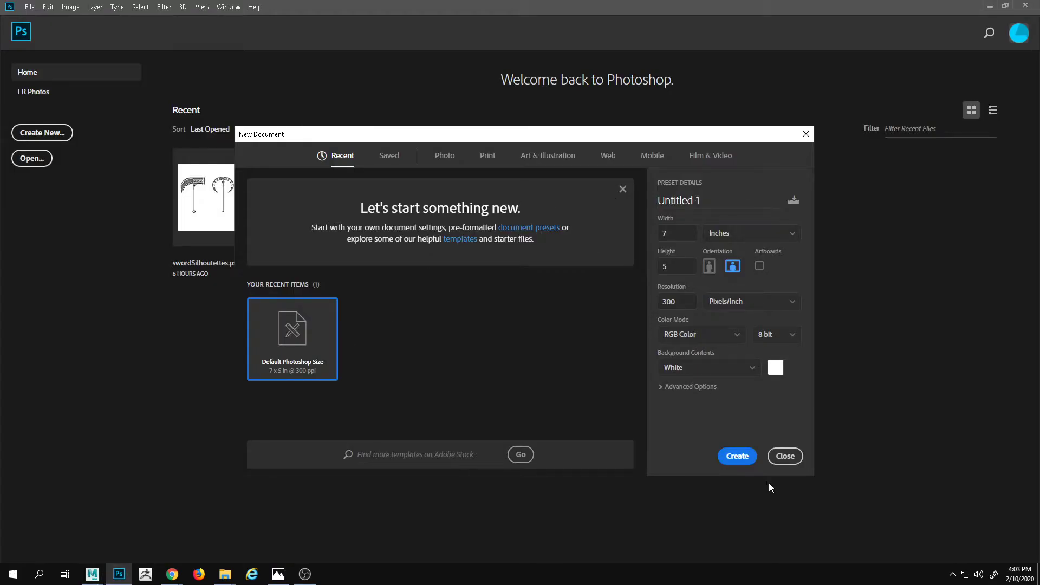
left_click(787, 456)
left_click(30, 6)
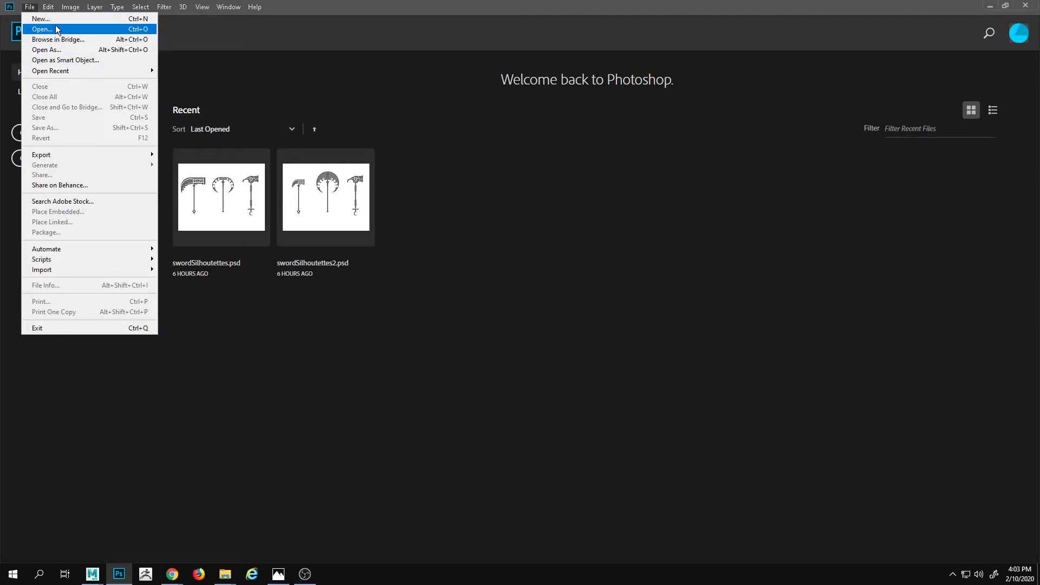
left_click(57, 29)
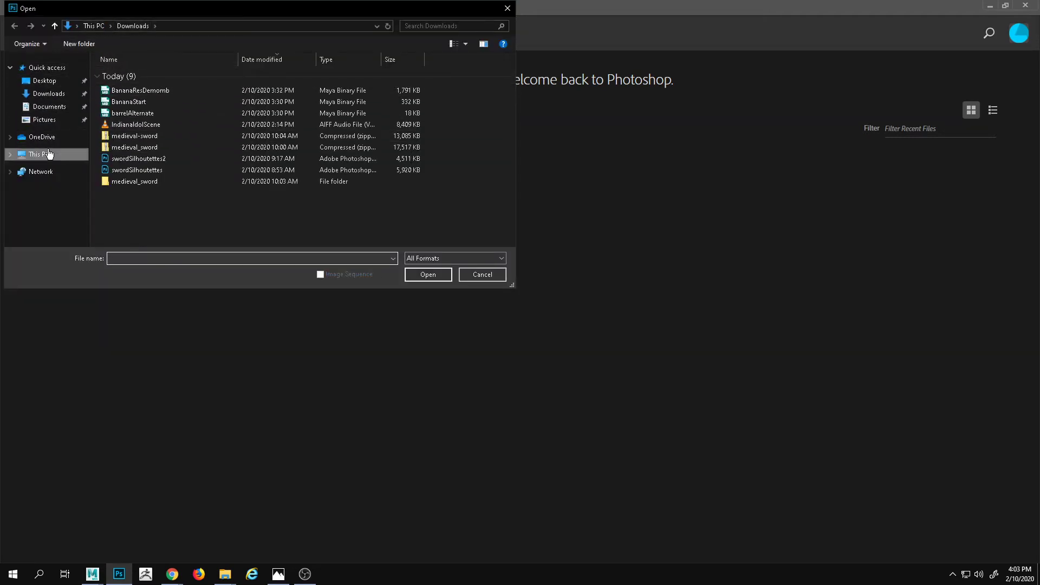
left_click(10, 155)
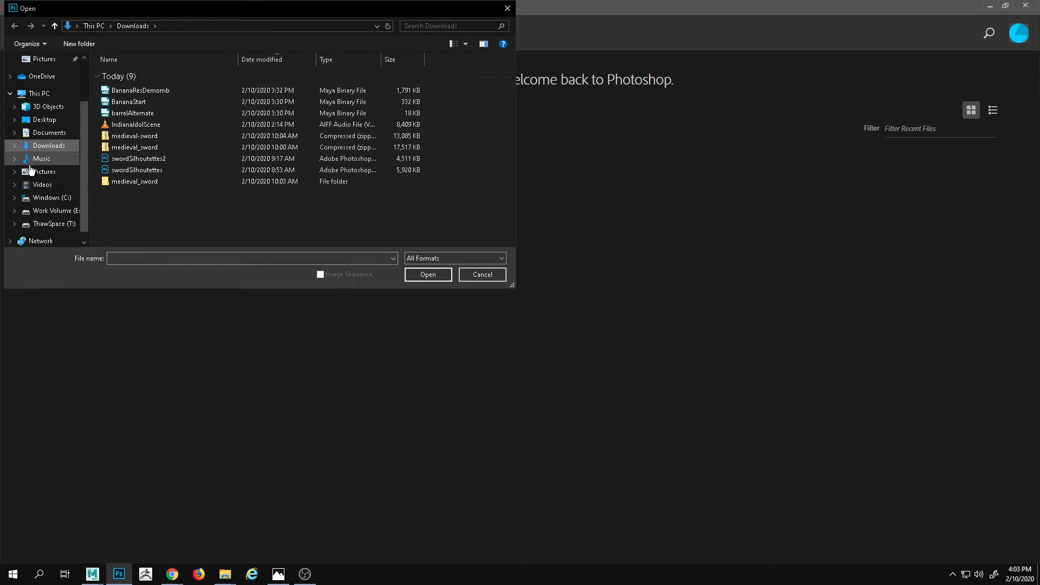
left_click(48, 210)
double_click(116, 107)
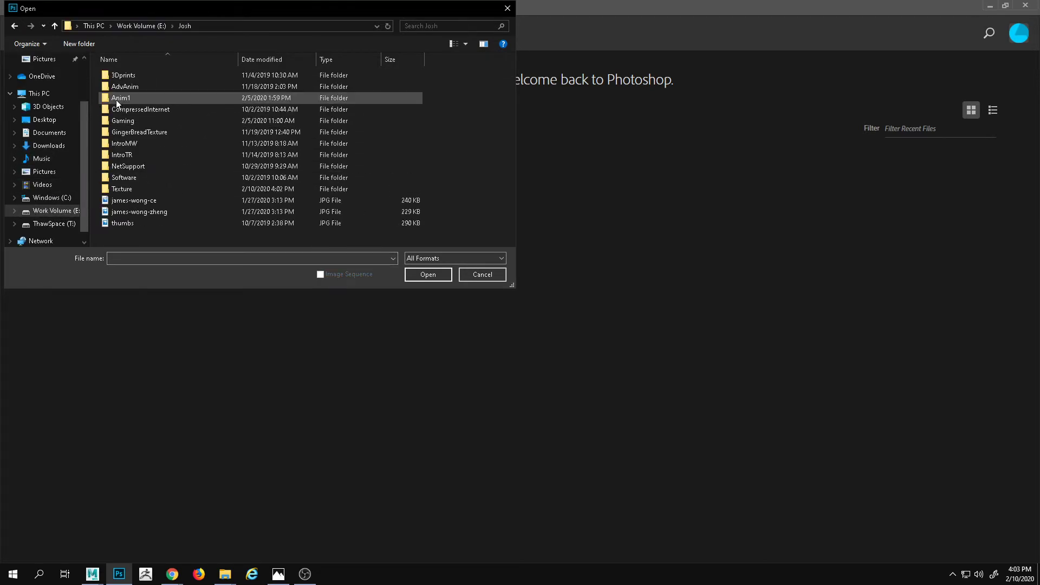
double_click(145, 189)
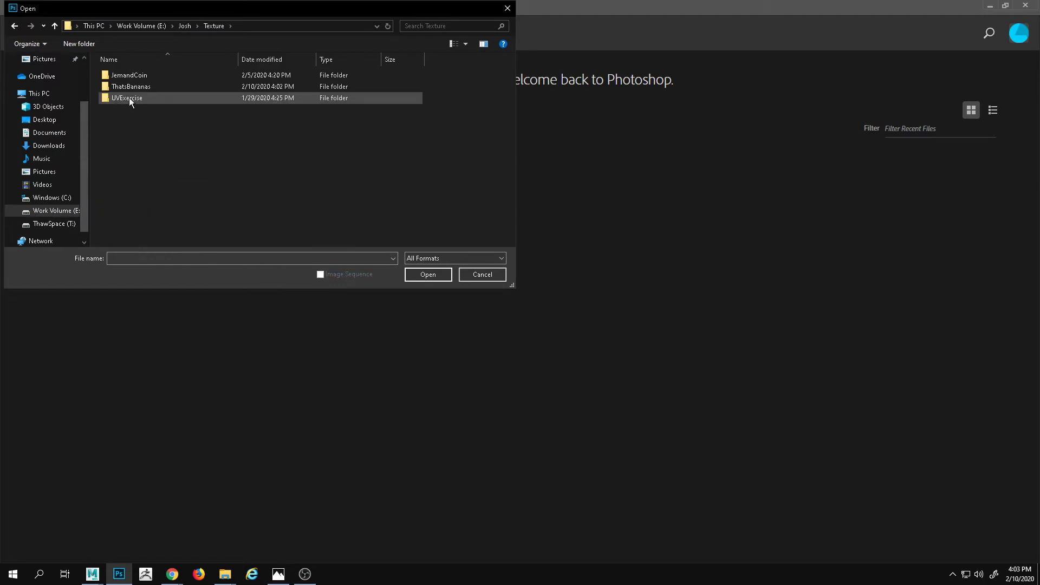
double_click(124, 97)
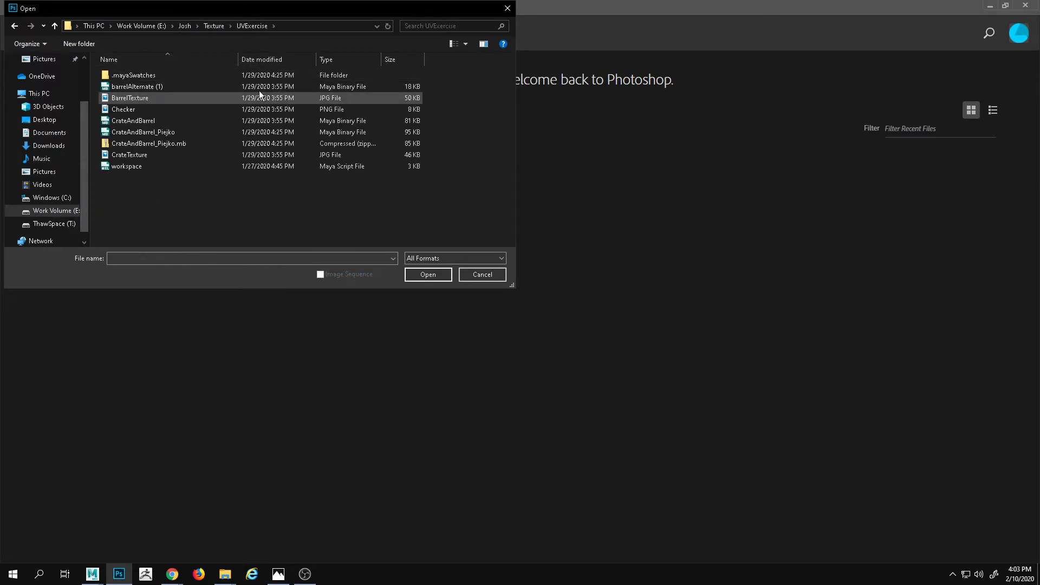
key("BackSpace")
double_click(139, 85)
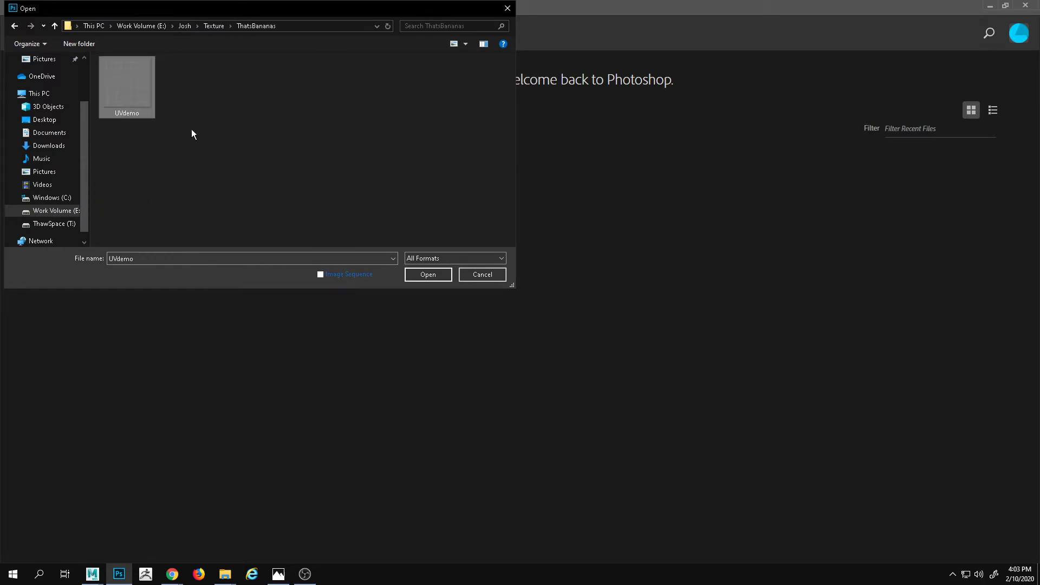
left_click(441, 279)
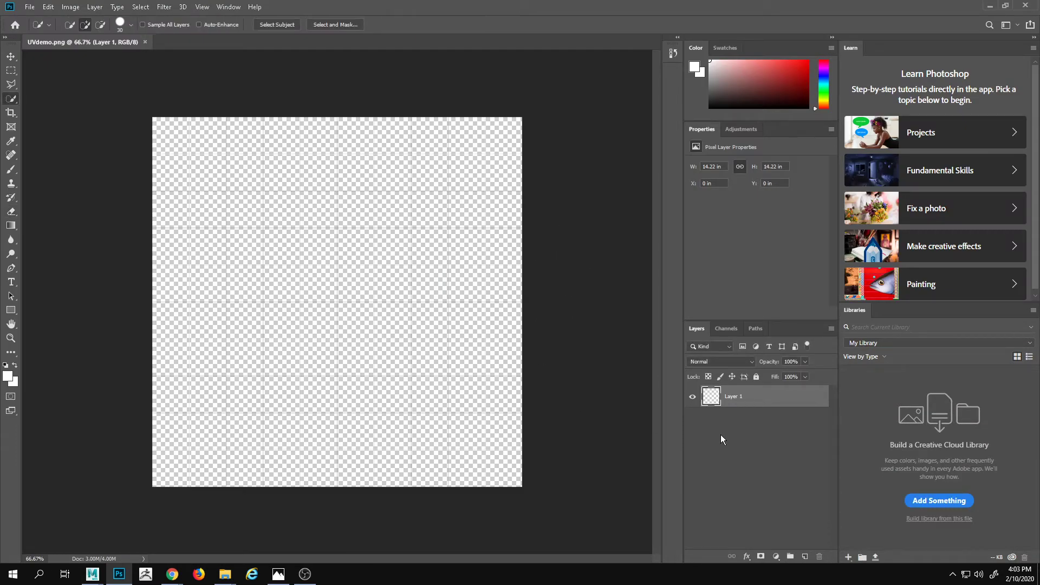
- Add a black stroke layer effect to the UV line layer, 1 px wide and positioned on the center
left_click(747, 557)
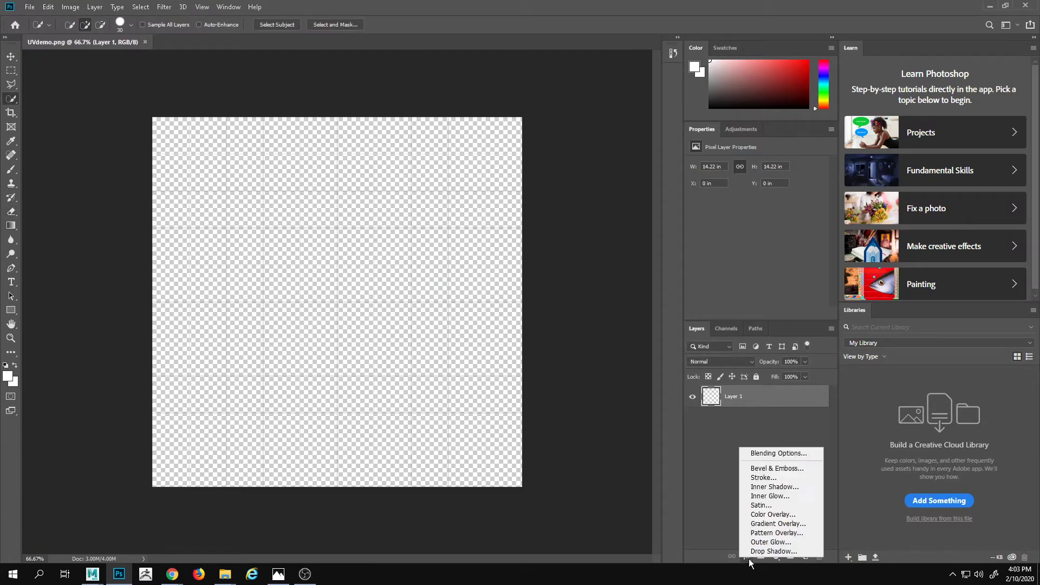
left_click(793, 479)
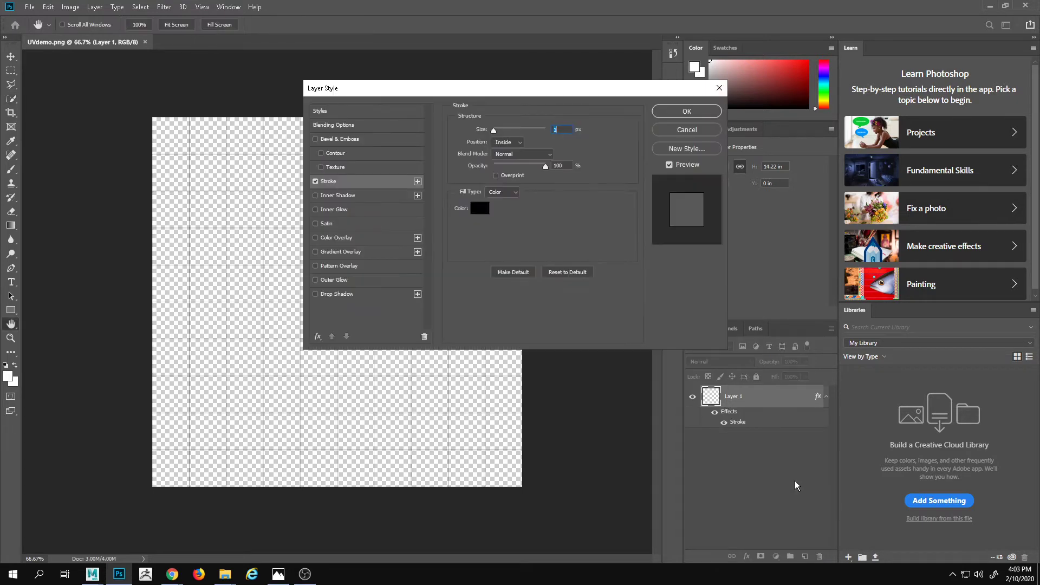
left_click(480, 209)
left_click_drag(496, 132, 496, 132)
left_click(506, 143)
left_click(513, 172)
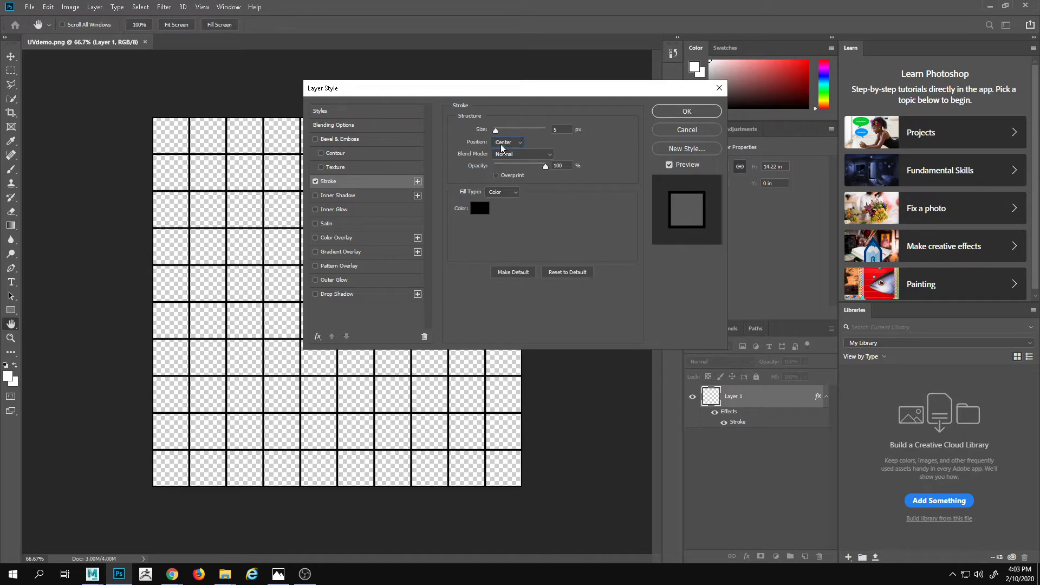
left_click_drag(498, 129, 489, 132)
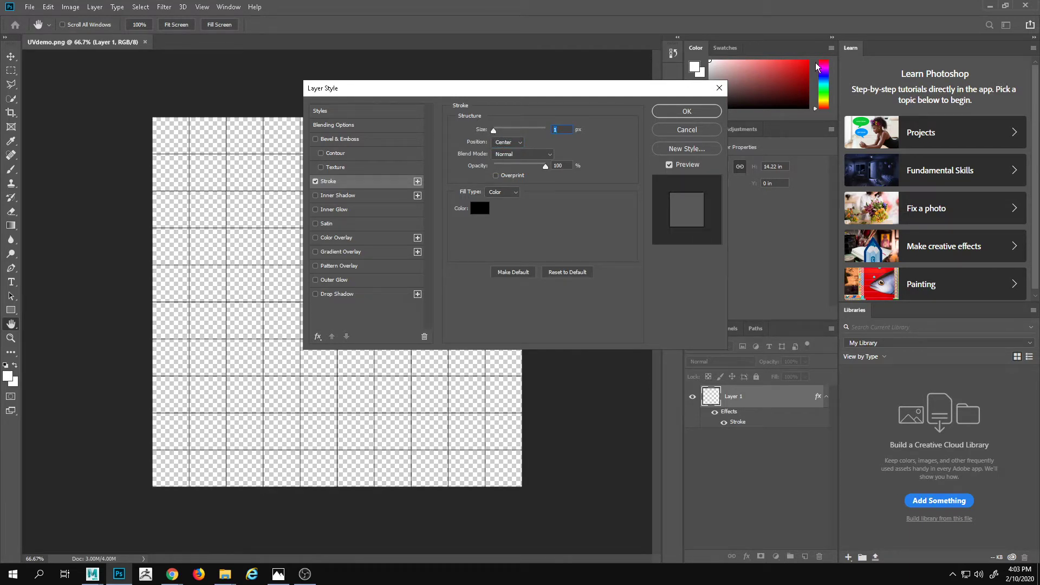
left_click(687, 111)
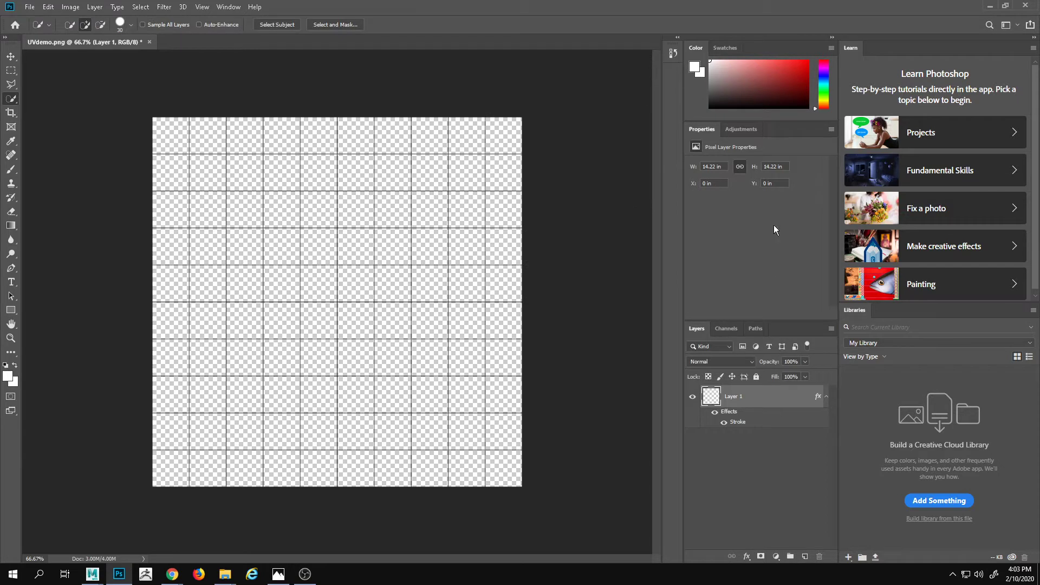
- Add a new layer beneath the UV line layer and choose the Gradient tool with the Black, White preset
left_click(804, 553)
left_click_drag(765, 403, 765, 451)
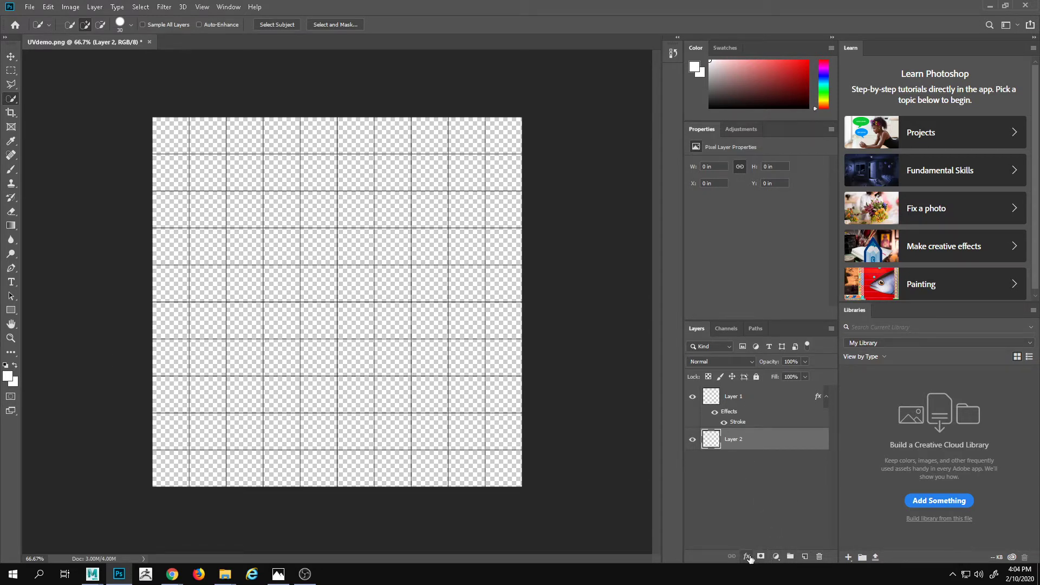
left_click(11, 226)
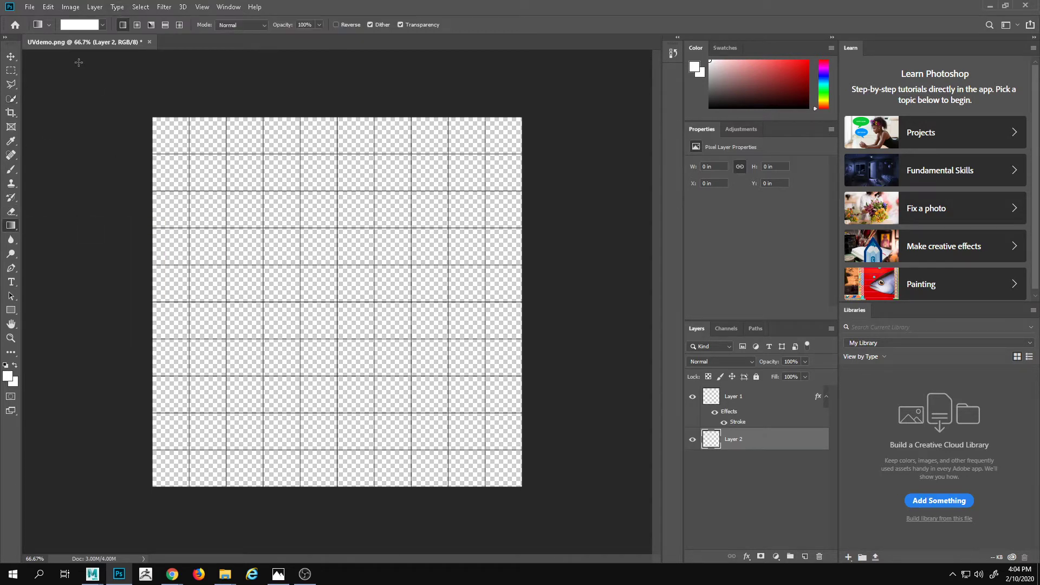
left_click(103, 25)
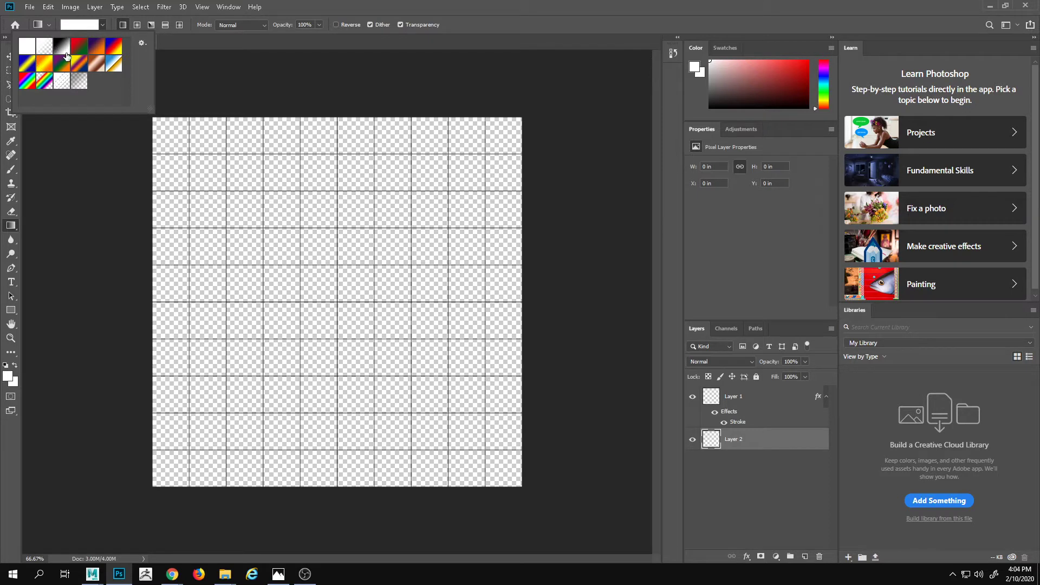
left_click(67, 54)
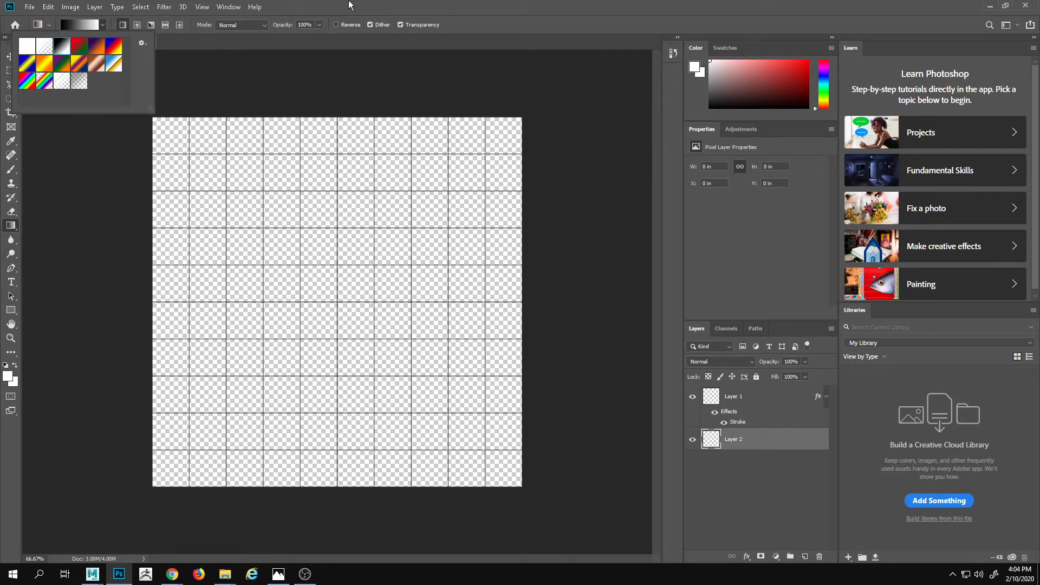
- Edit the gradient to run from dark green at 0% to golden yellow at 100% and accept it
left_click(96, 27)
left_click(84, 27)
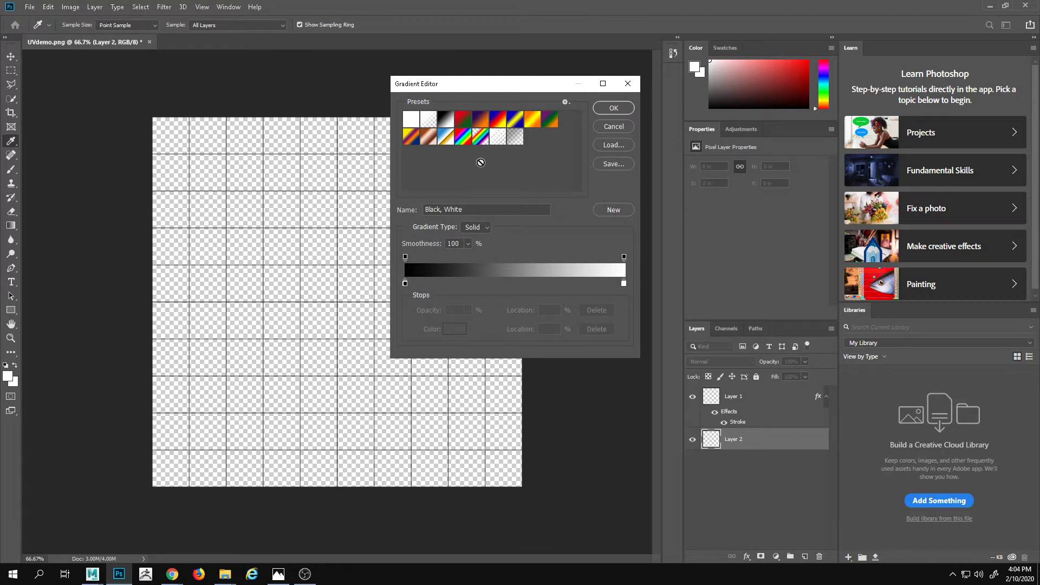
left_click(405, 283)
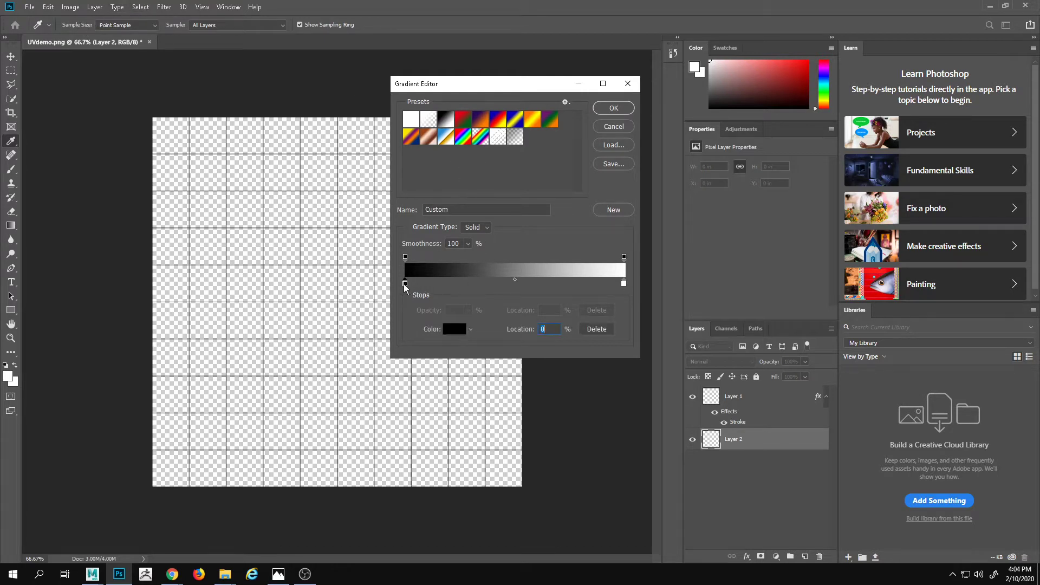
left_click(445, 330)
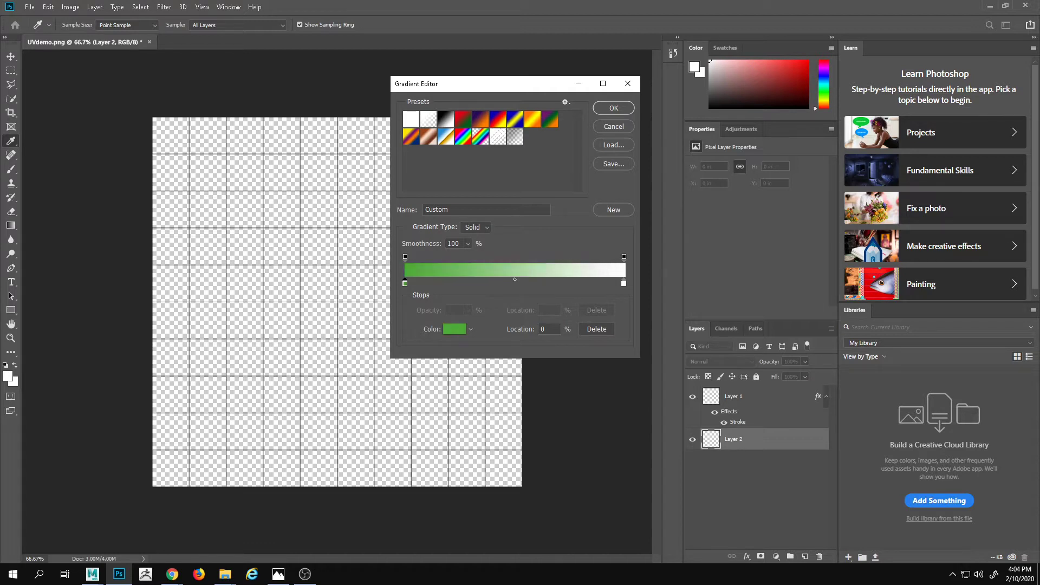
key("Return")
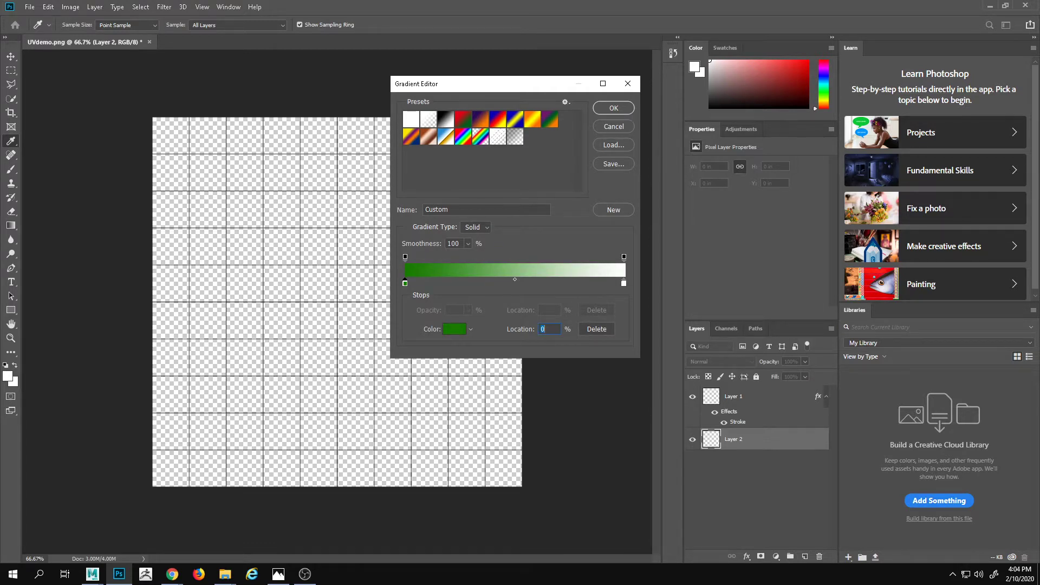
left_click(623, 283)
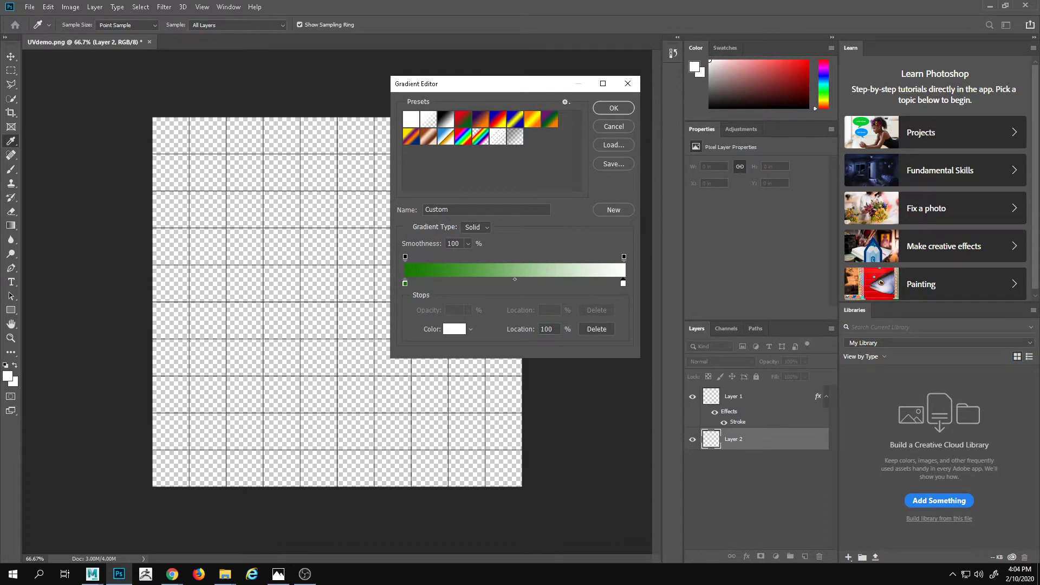
key("Return")
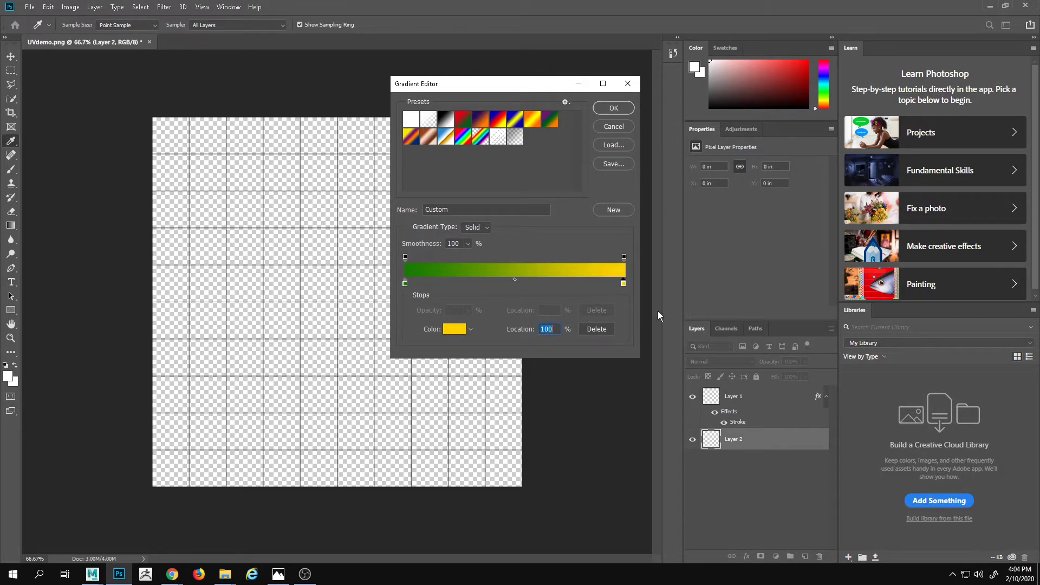
left_click(629, 110)
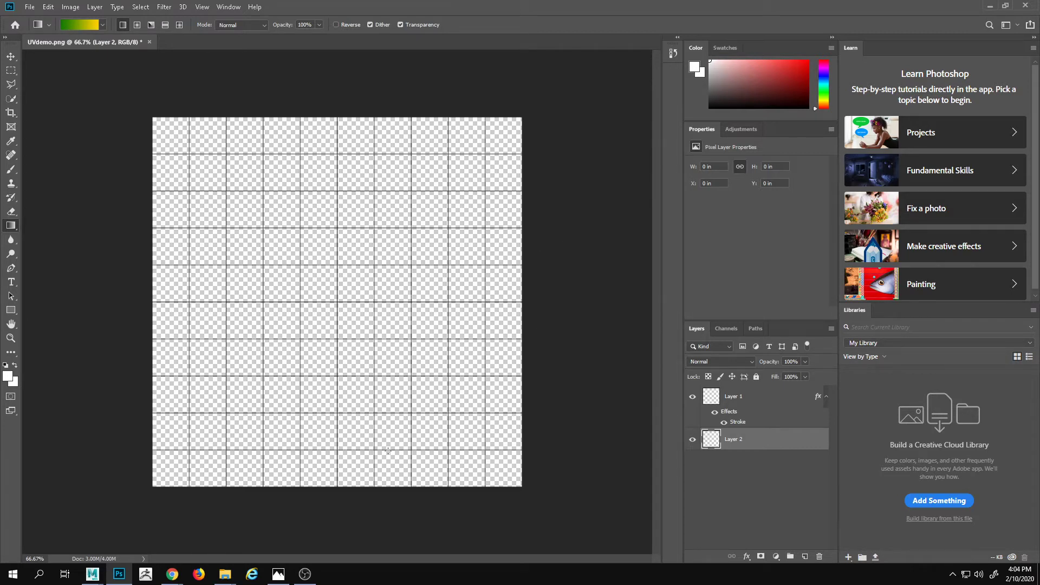
- Try the green-to-yellow gradient upward across the new layer, once plain and once reversed, undoing each fill and turning Reverse off
left_click_drag(337, 486, 333, 112)
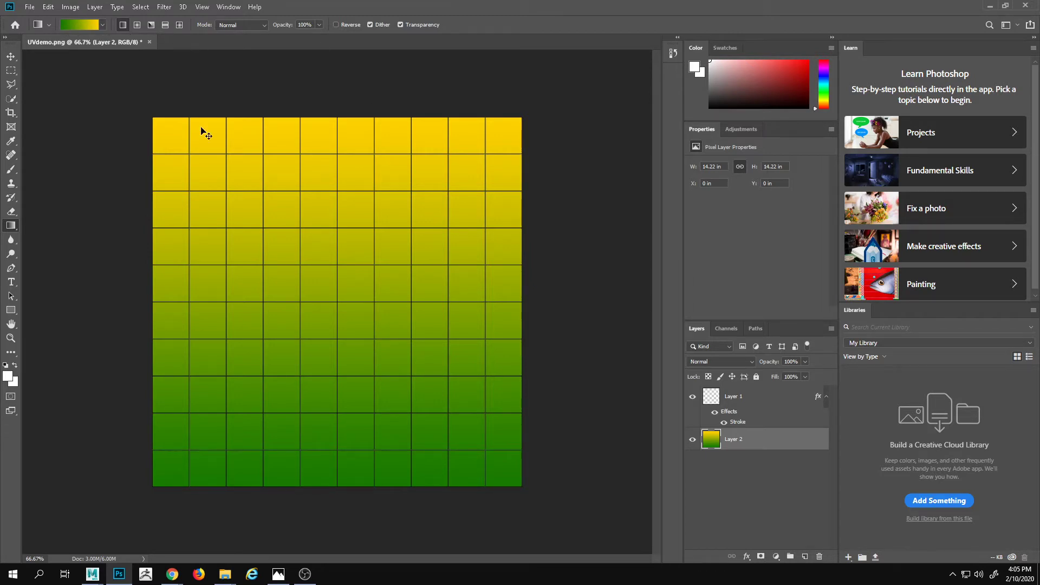
key("ctrl+z")
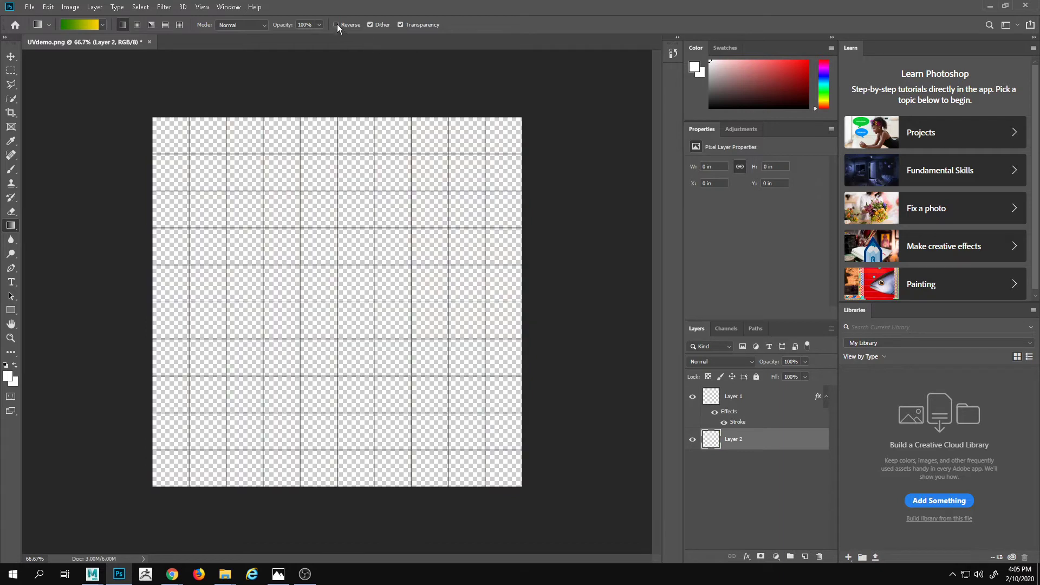
left_click(336, 26)
left_click_drag(340, 486, 342, 75)
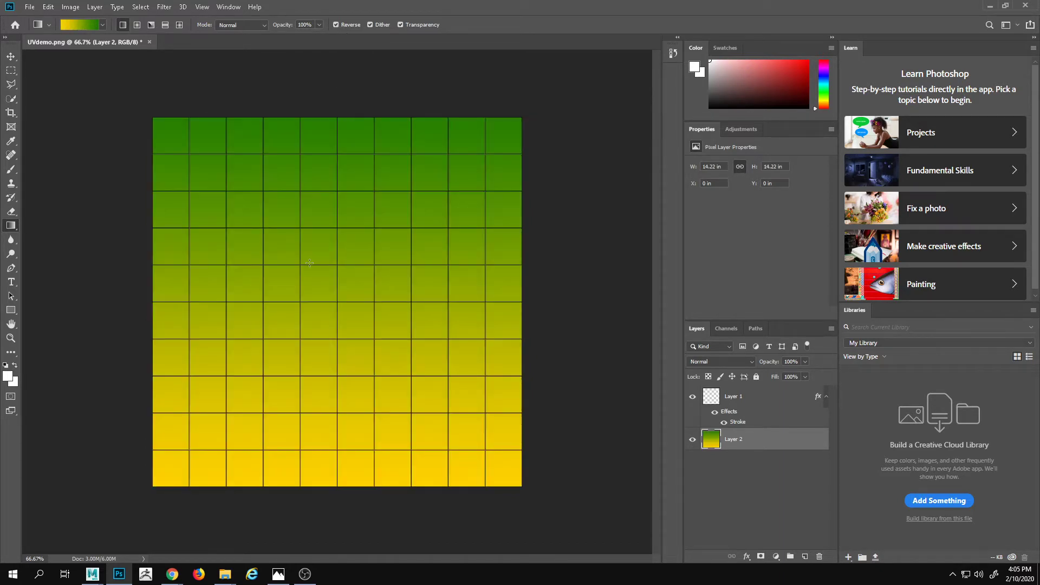
left_click(336, 25)
key("ctrl+z")
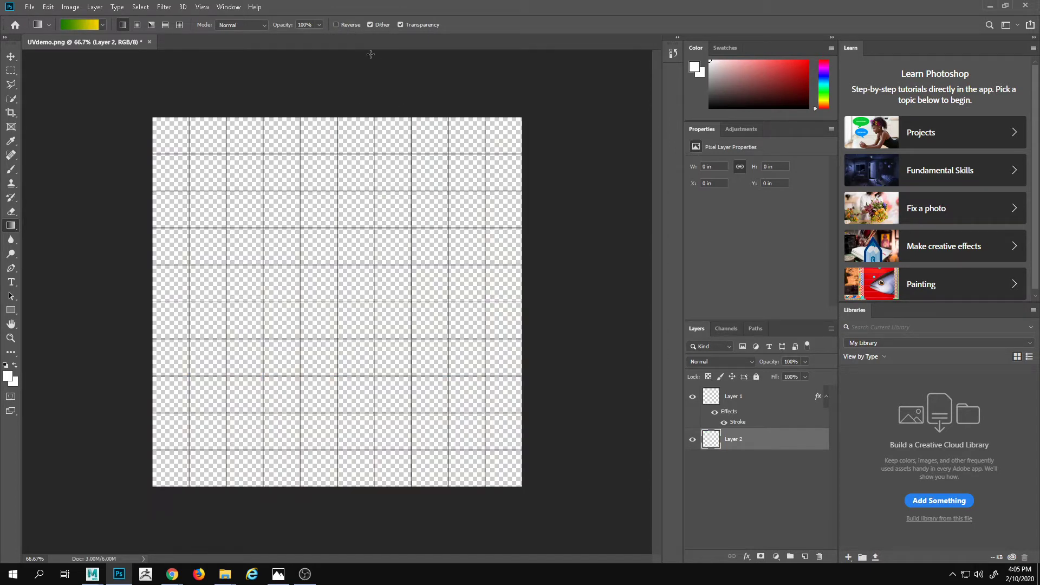
- Add a red color stop at 48% between the green and yellow, test the gradient with an upward fill and undo the fill
left_click(91, 24)
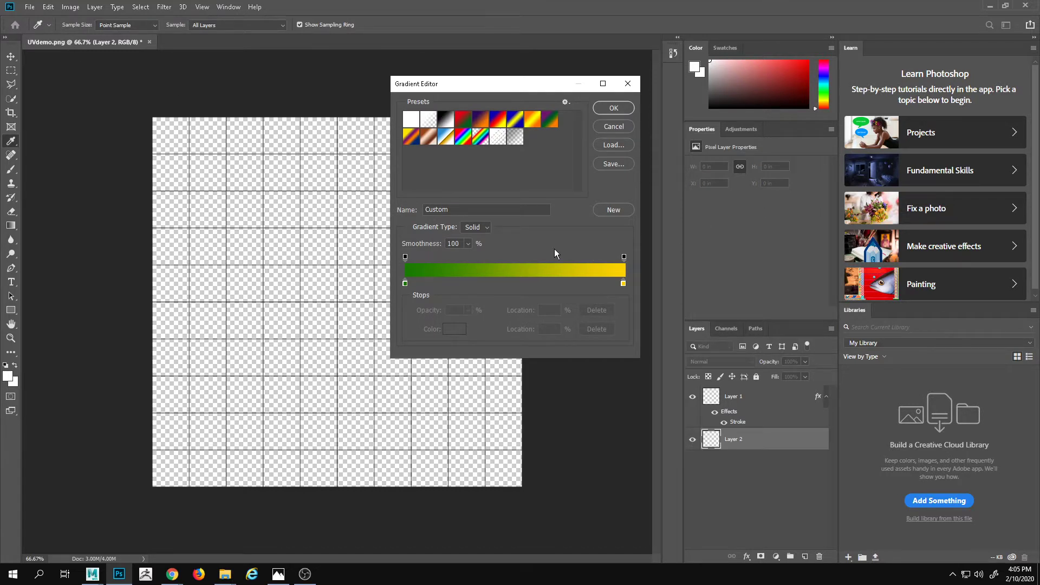
left_click(405, 283)
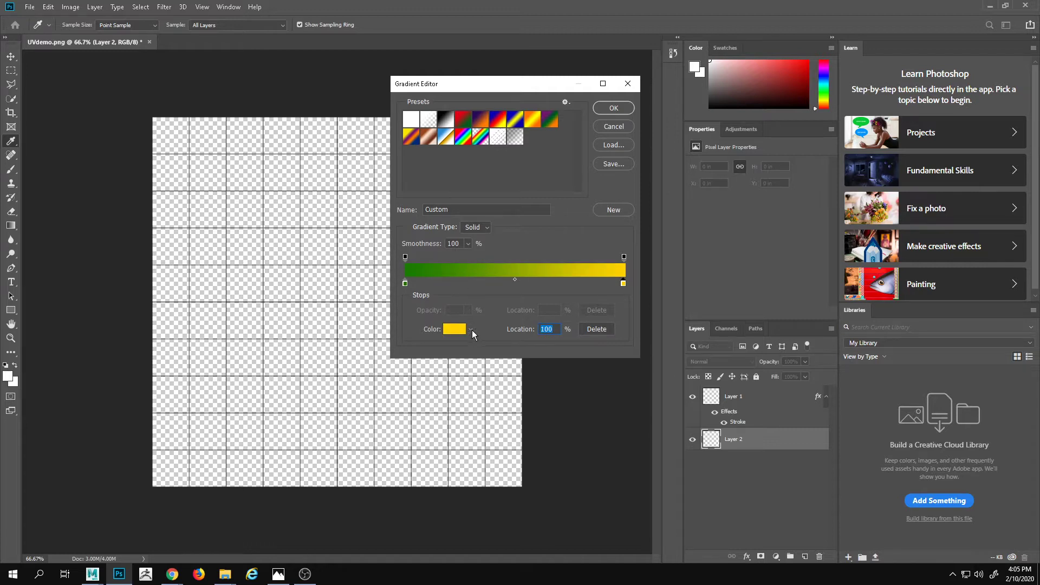
left_click(505, 283)
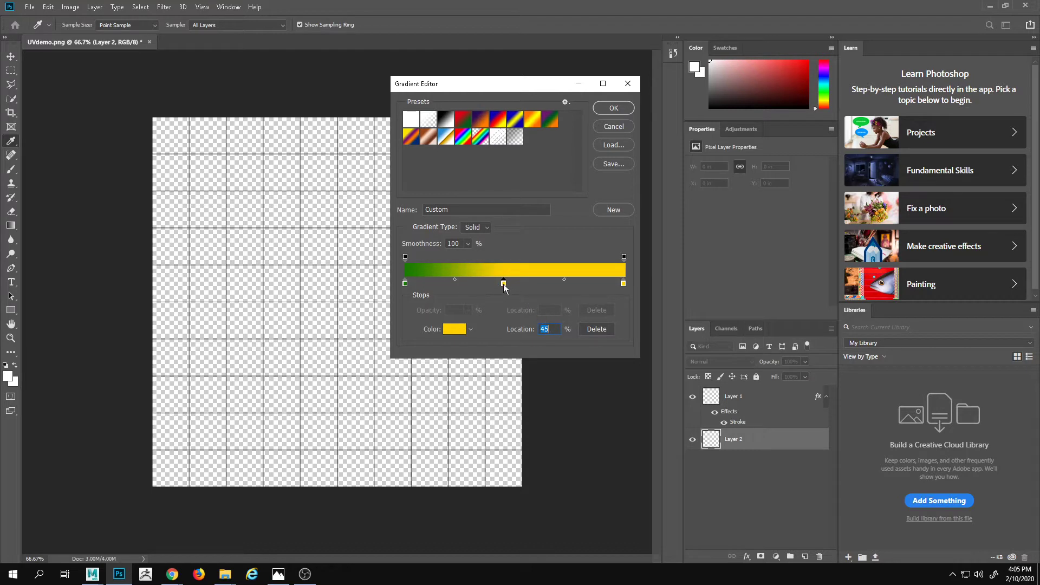
left_click_drag(503, 283, 510, 284)
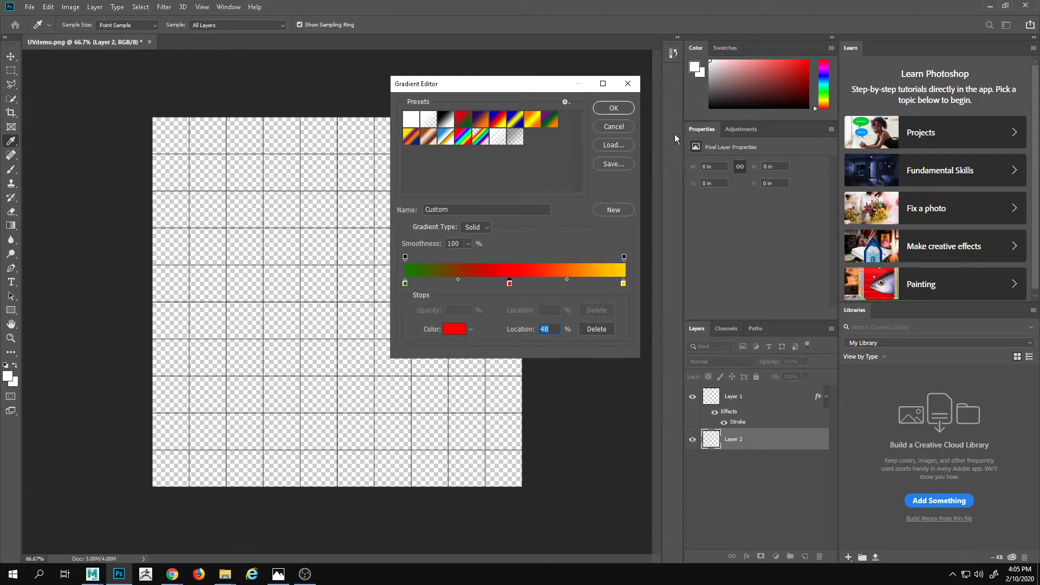
left_click(614, 108)
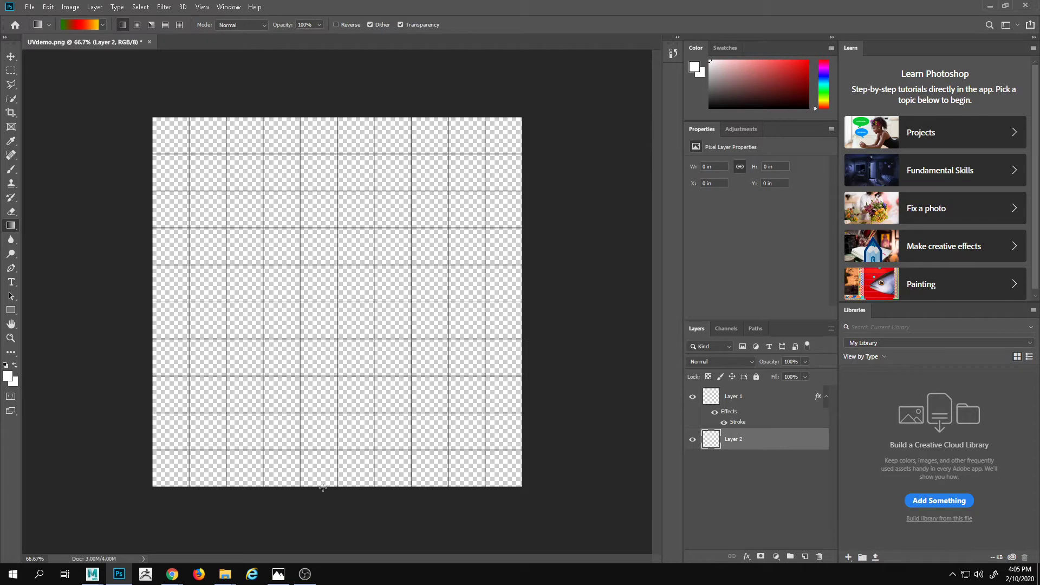
left_click_drag(322, 488, 303, 80)
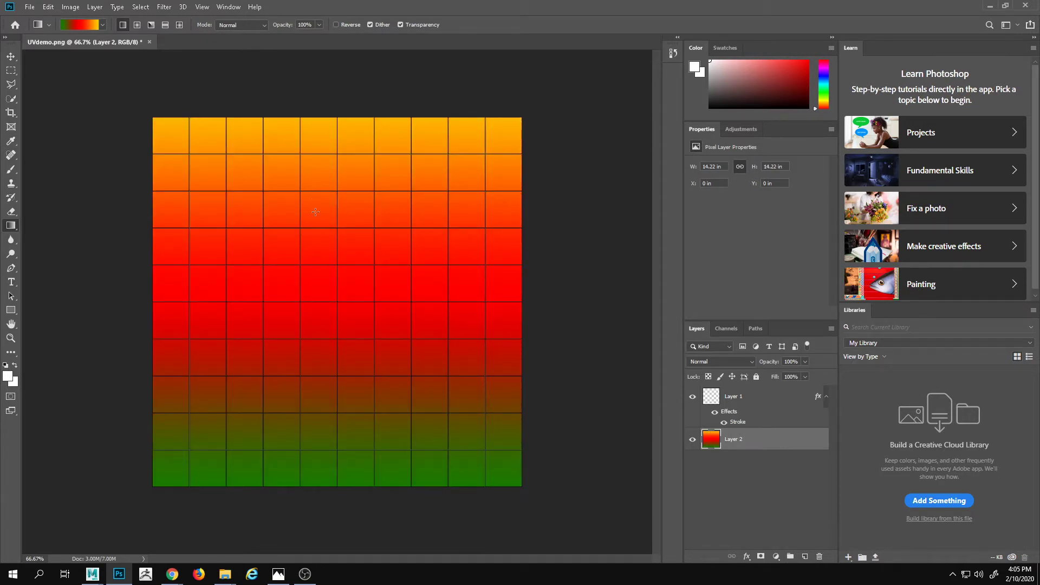
key("ctrl+z")
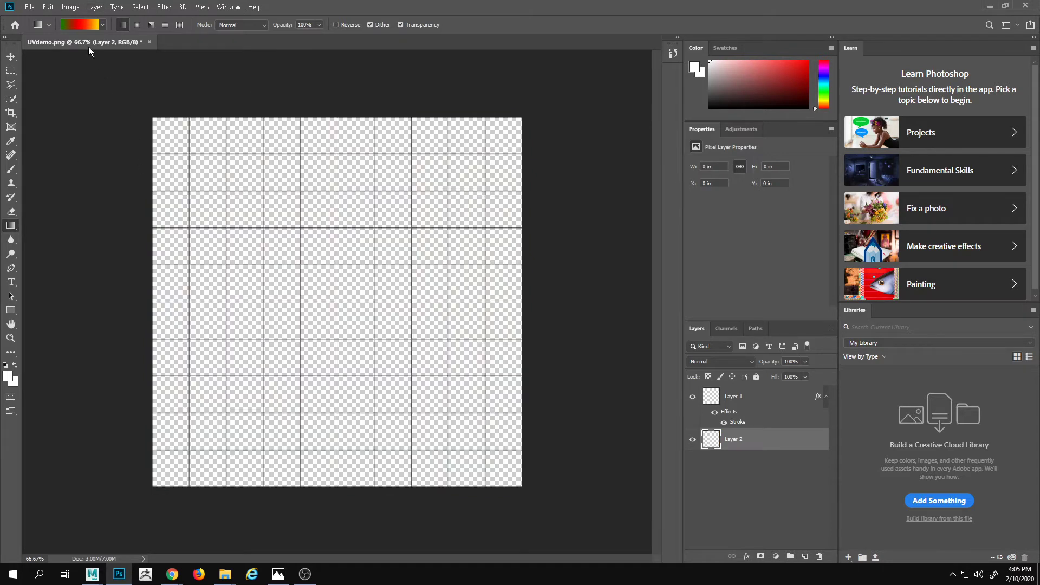
- Reopen the gradient for editing, try extra color stops near its green end at 4% and 6%, and undo them
left_click(82, 24)
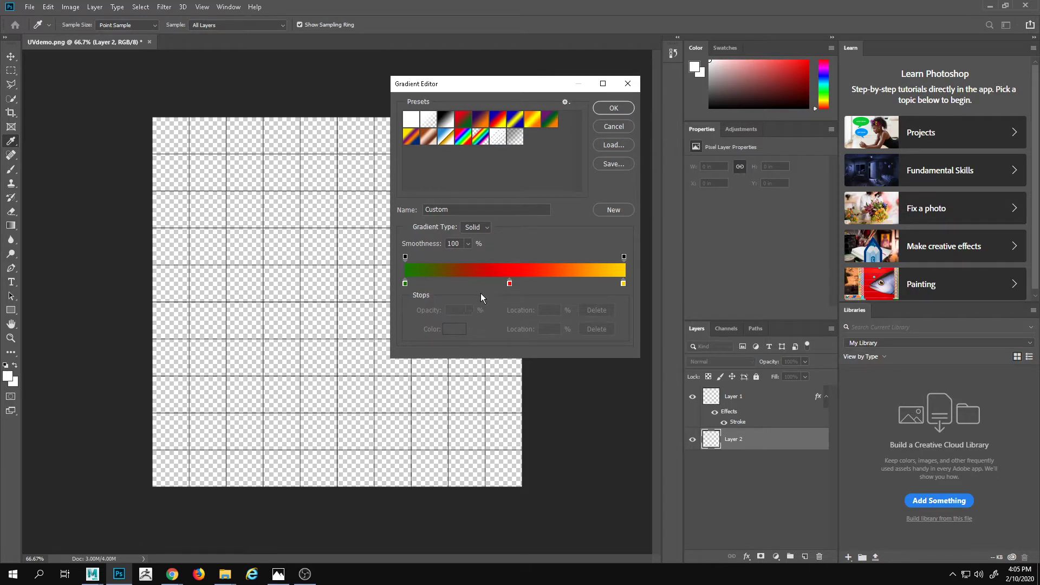
left_click(413, 284)
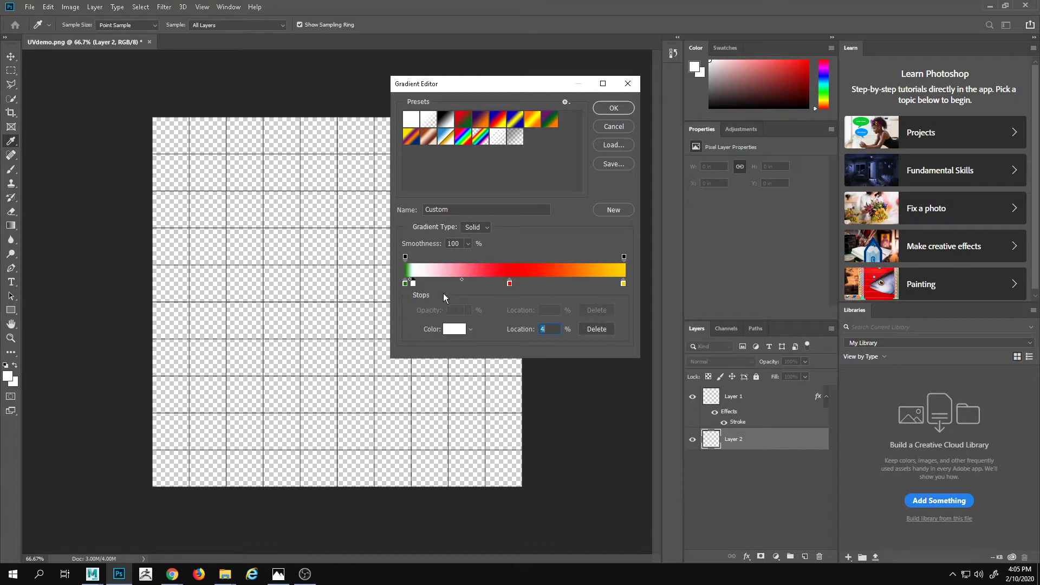
key("ctrl+z")
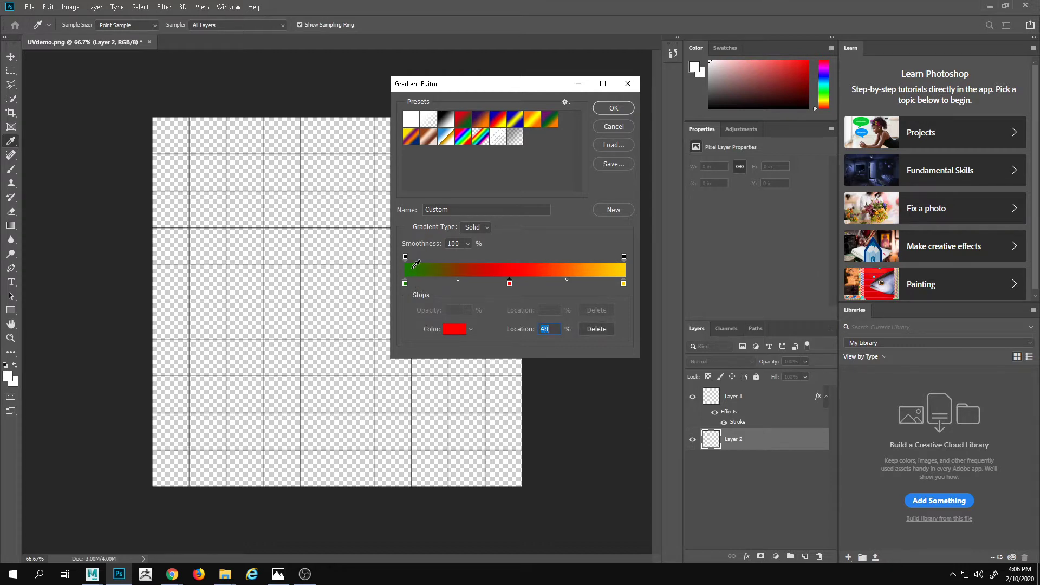
left_click(416, 274)
left_click(417, 283)
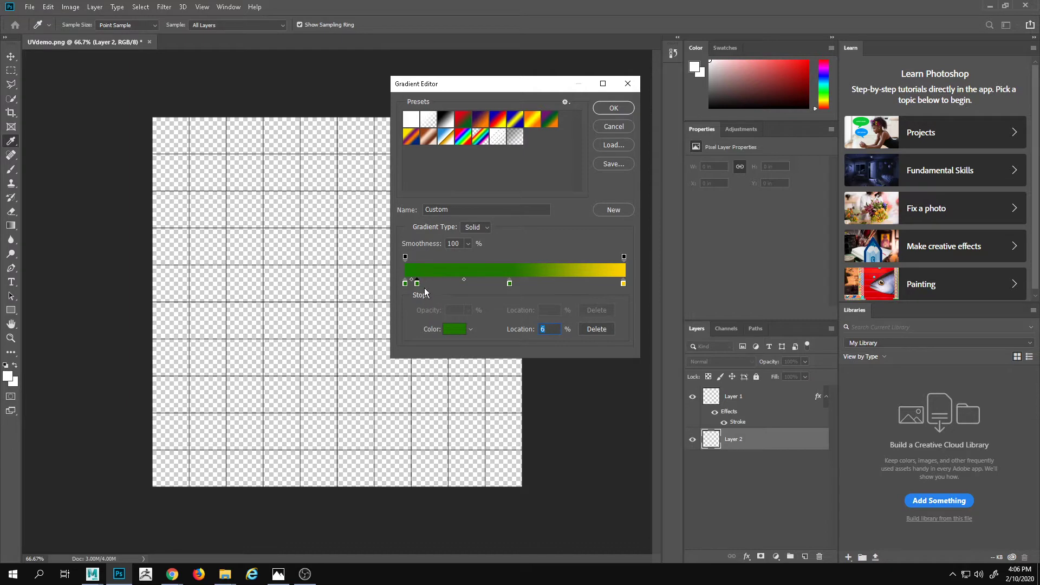
key("ctrl+z")
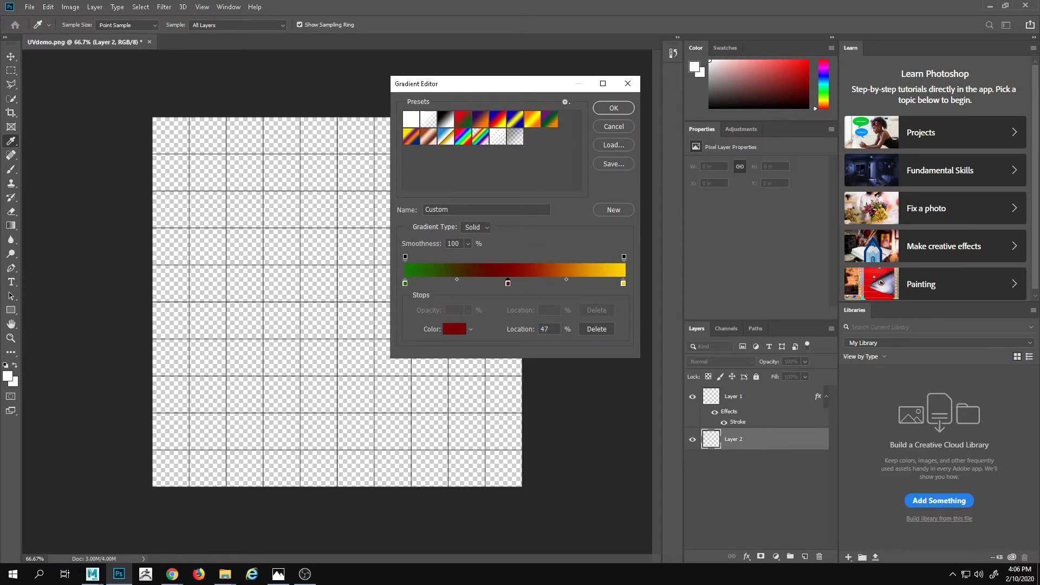
- Set the gradient's middle stop to dark red at 47%, and undo a trial green sampled from the gradient bar
key("Return")
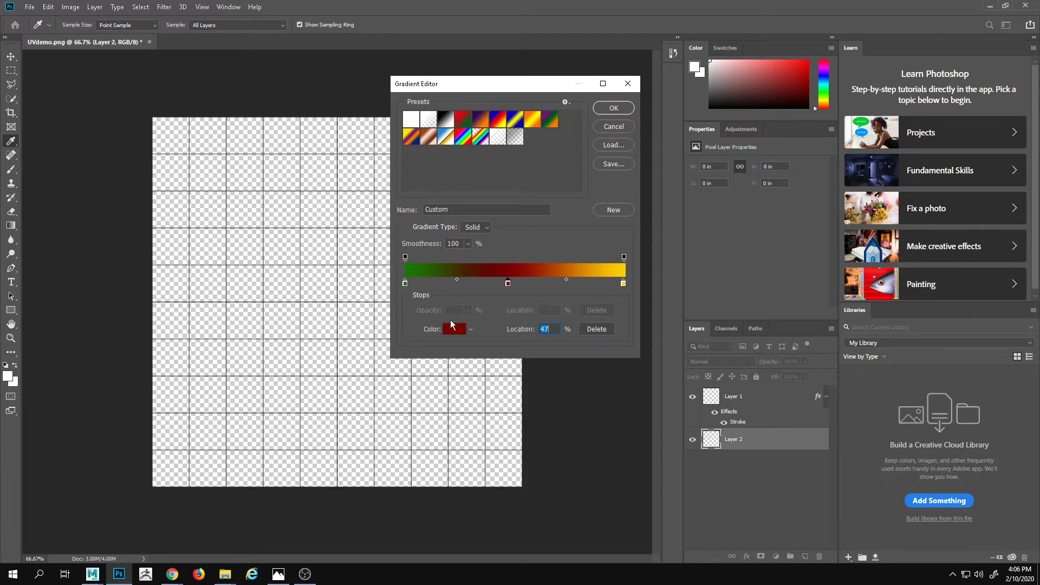
left_click(427, 264)
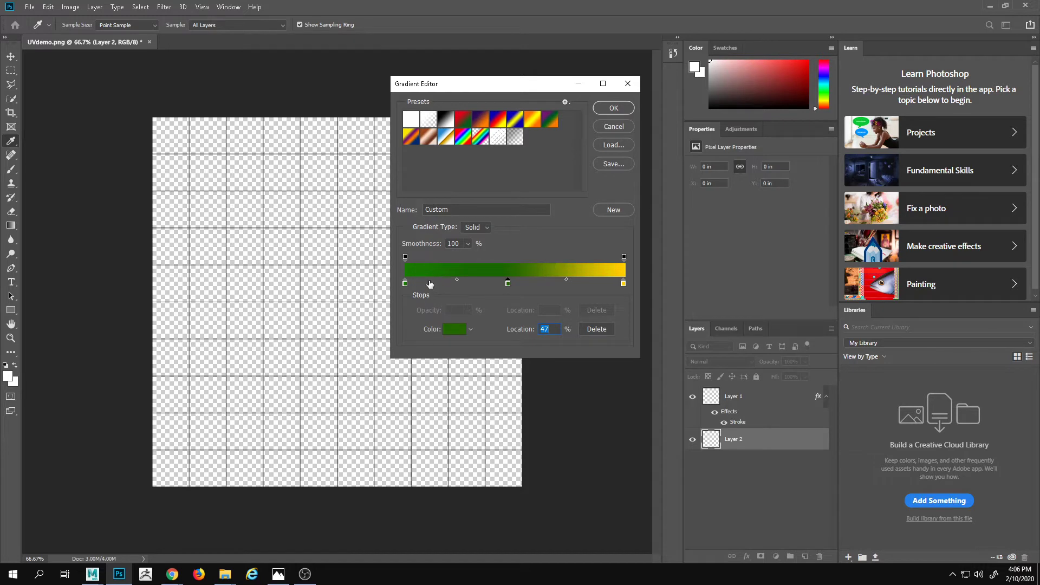
key("ctrl+z")
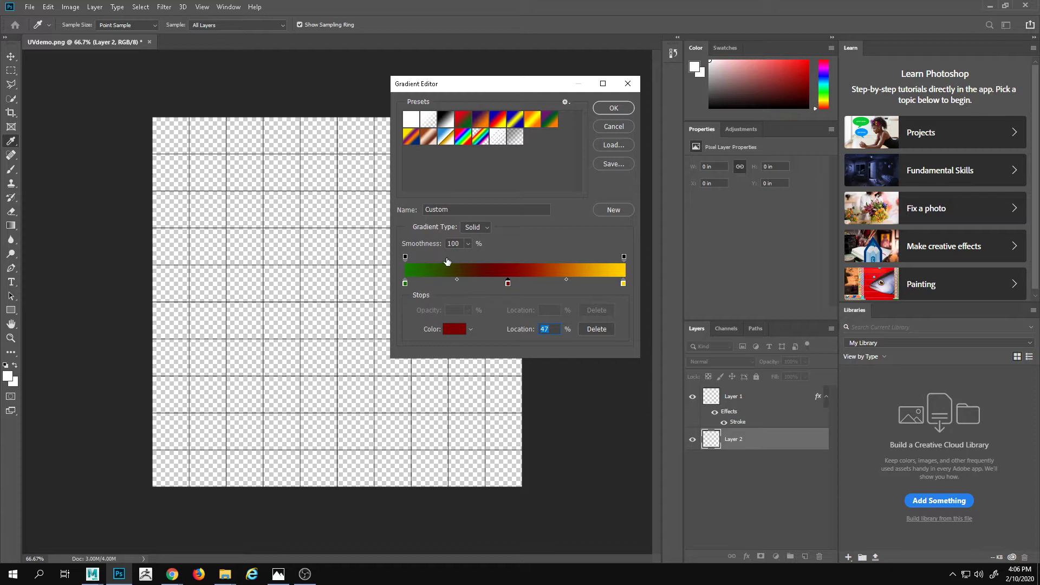
- Try an extra green color stop at 12%, shift it toward the dark red middle stop, and remove it
left_click(431, 283)
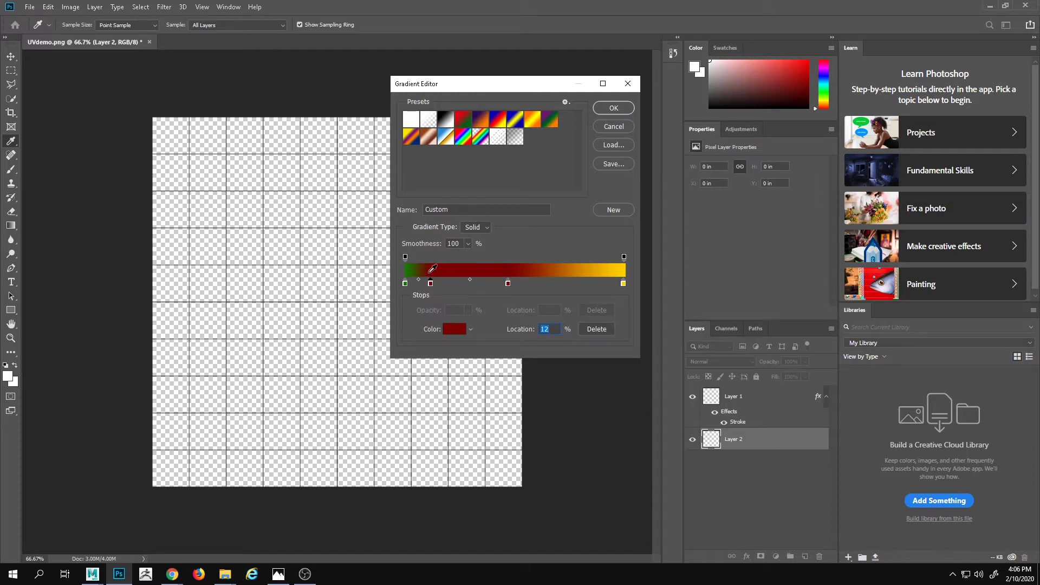
left_click(413, 268)
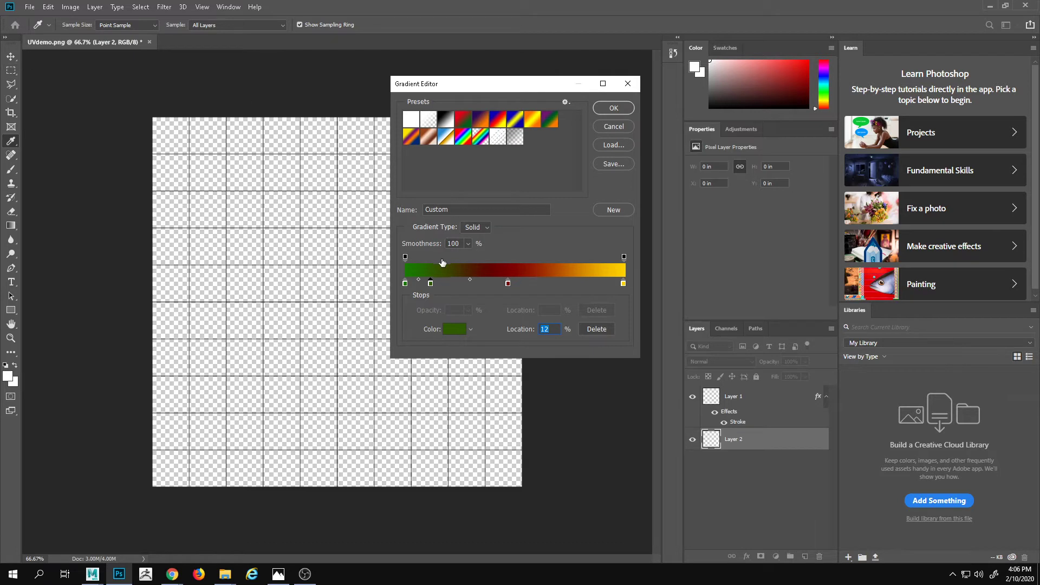
mouse_move(437, 289)
left_mouse_down()
mouse_move(469, 292)
mouse_move(446, 279)
mouse_move(475, 285)
mouse_move(446, 288)
left_mouse_up()
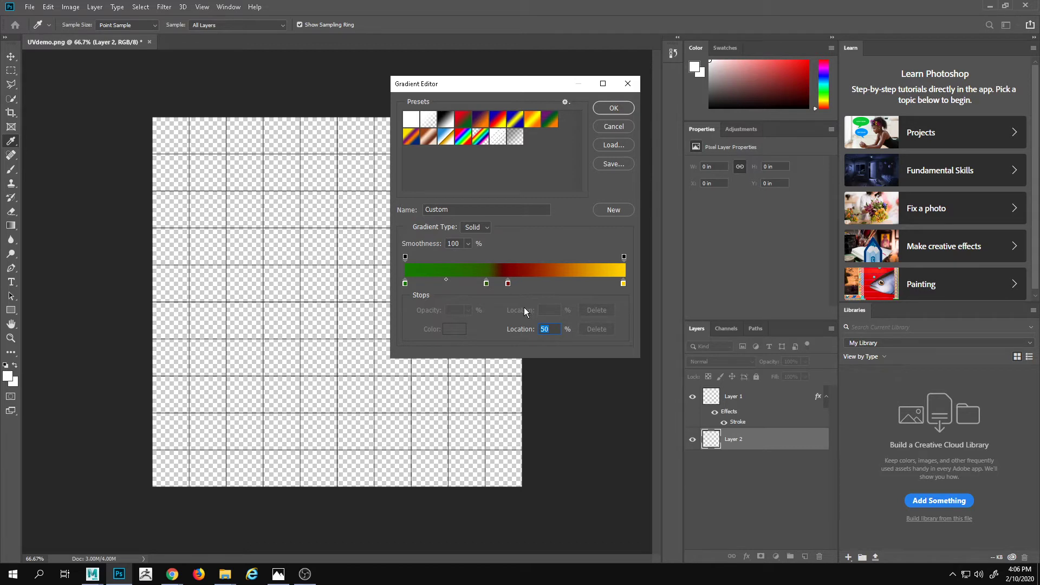
key("shift+Up")
key("shift+Down")
left_click(486, 284)
left_click_drag(485, 283, 492, 365)
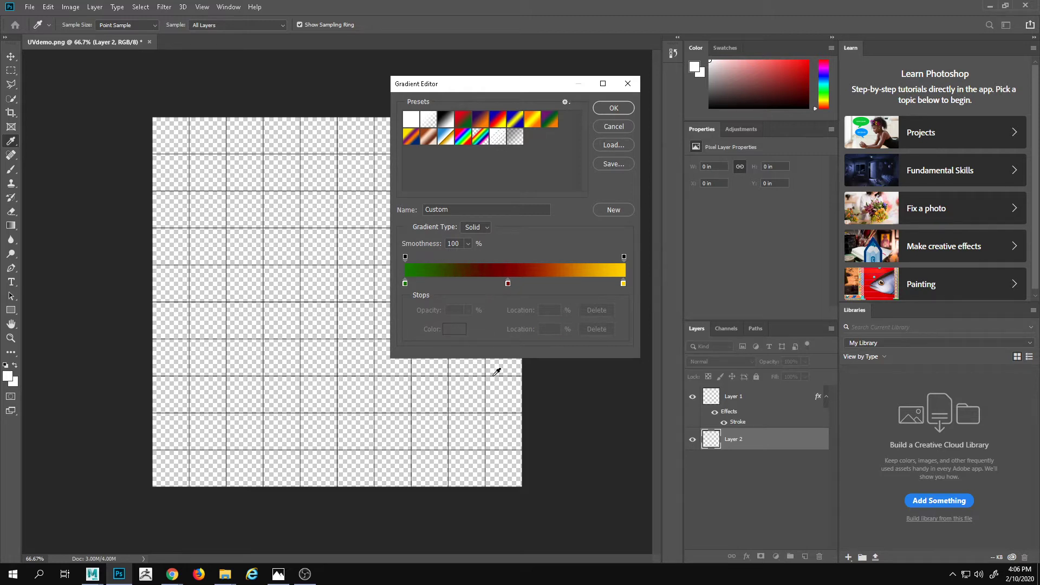
- Set the green-to-red color midpoint to 84% and the red-to-yellow midpoint to 14%, and accept the edited gradient
left_click(406, 284)
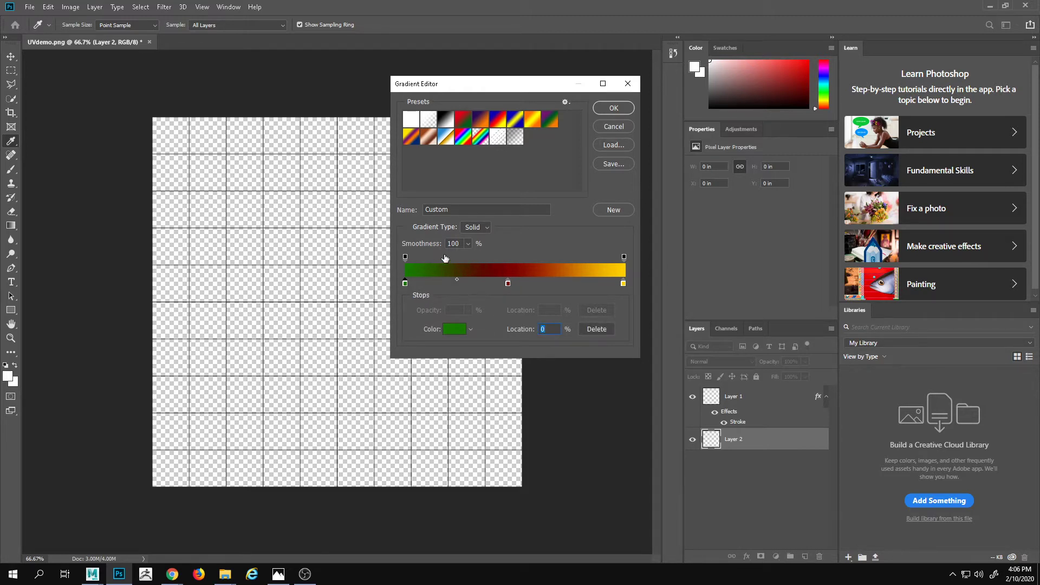
left_click_drag(457, 279, 491, 285)
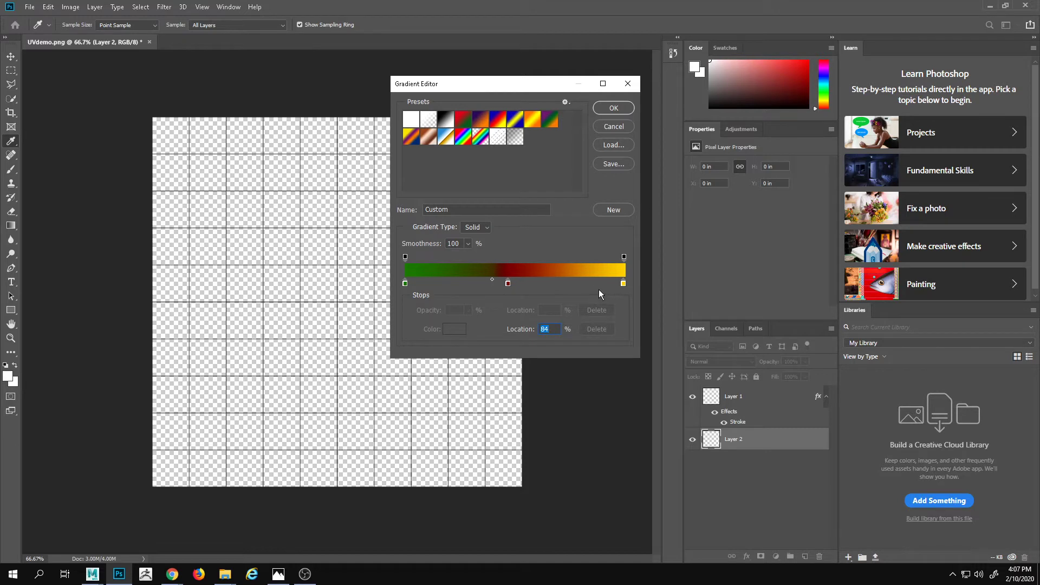
left_click(508, 283)
left_click_drag(567, 279, 526, 285)
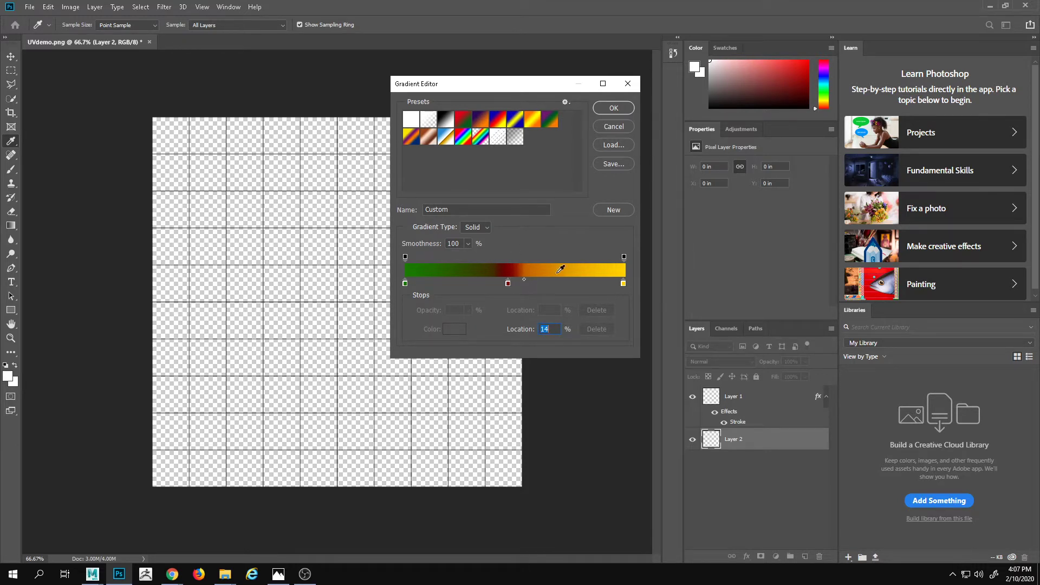
left_click(609, 110)
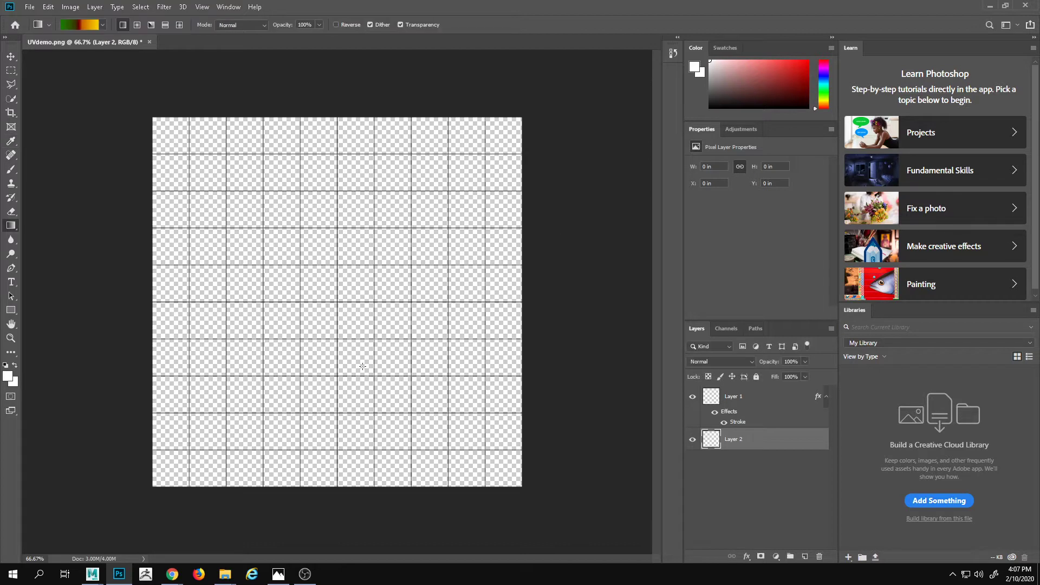
- Test the gradient on the layer with upward, diagonal, horizontal and downward fills, undoing each one
left_click_drag(328, 494, 324, 302)
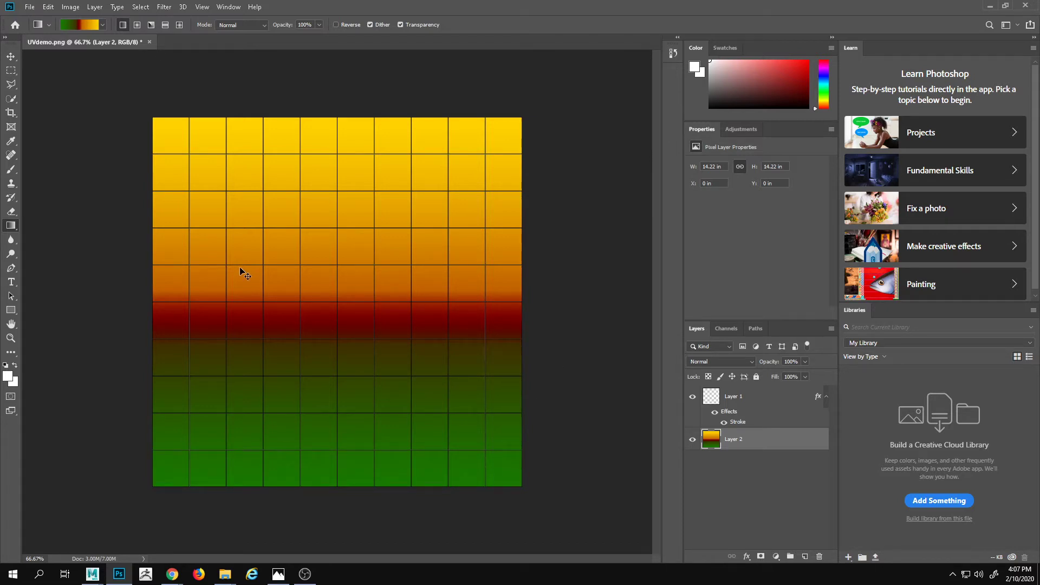
key("ctrl+z")
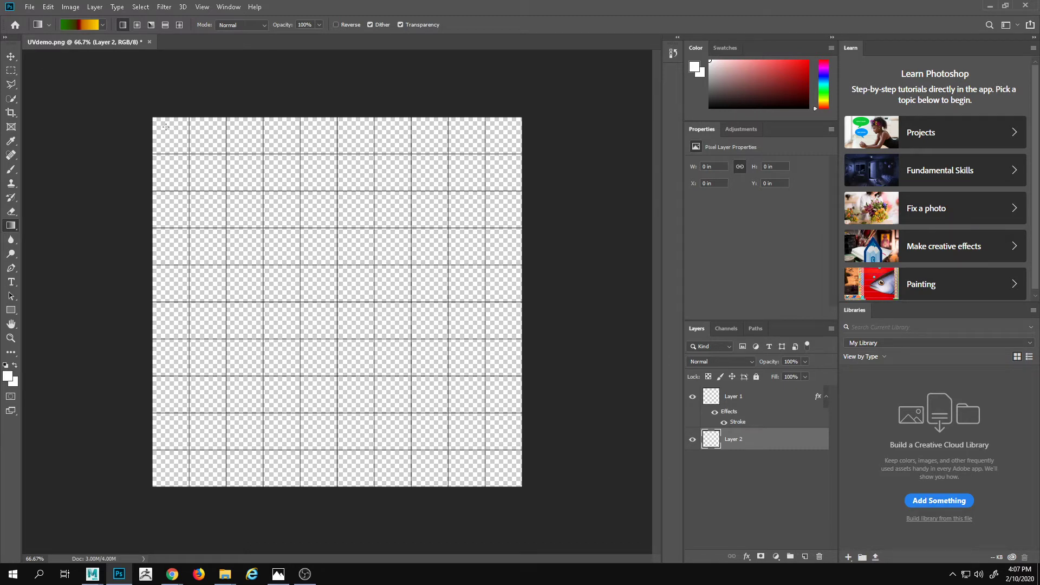
left_click_drag(152, 118, 521, 486)
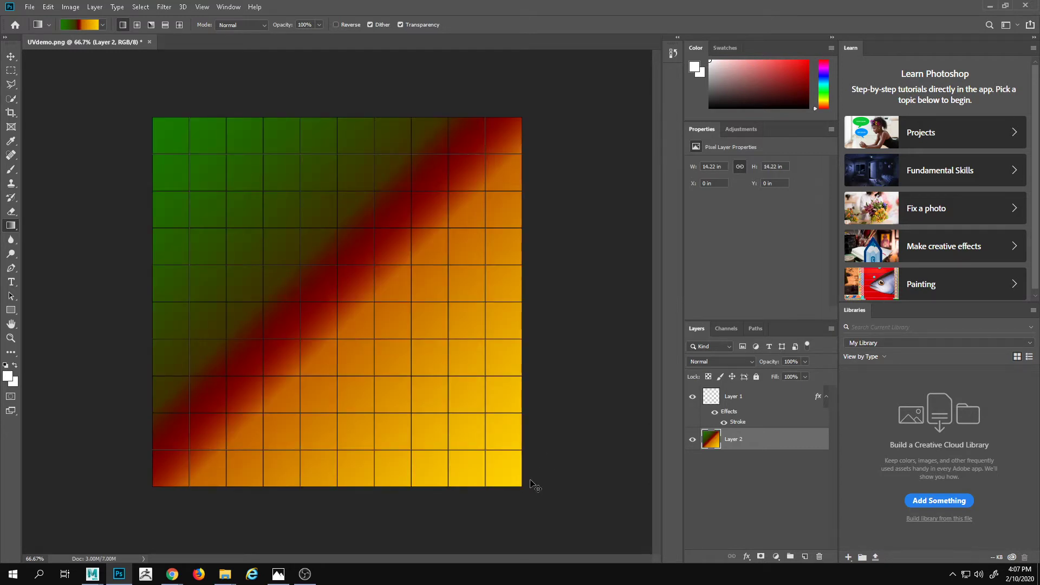
key("ctrl+z")
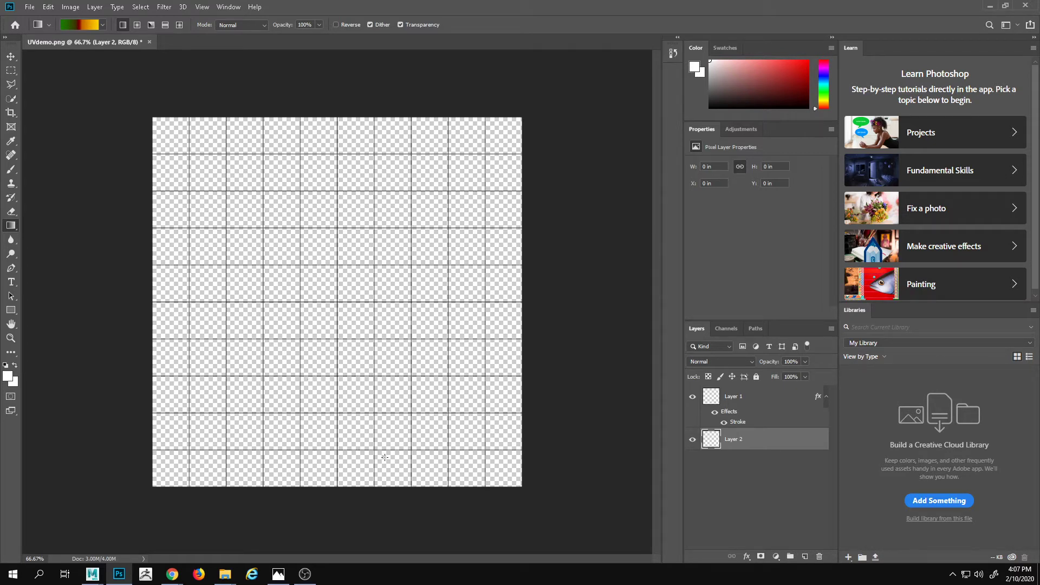
left_click_drag(160, 284, 564, 277)
key("ctrl+z")
left_click_drag(339, 118, 378, 513)
key("ctrl+z")
- Fill the layer with the gradient upward from the canvas's bottom edge to just beyond its top, and rename the layer "gradient"
left_click_drag(328, 485, 322, 93)
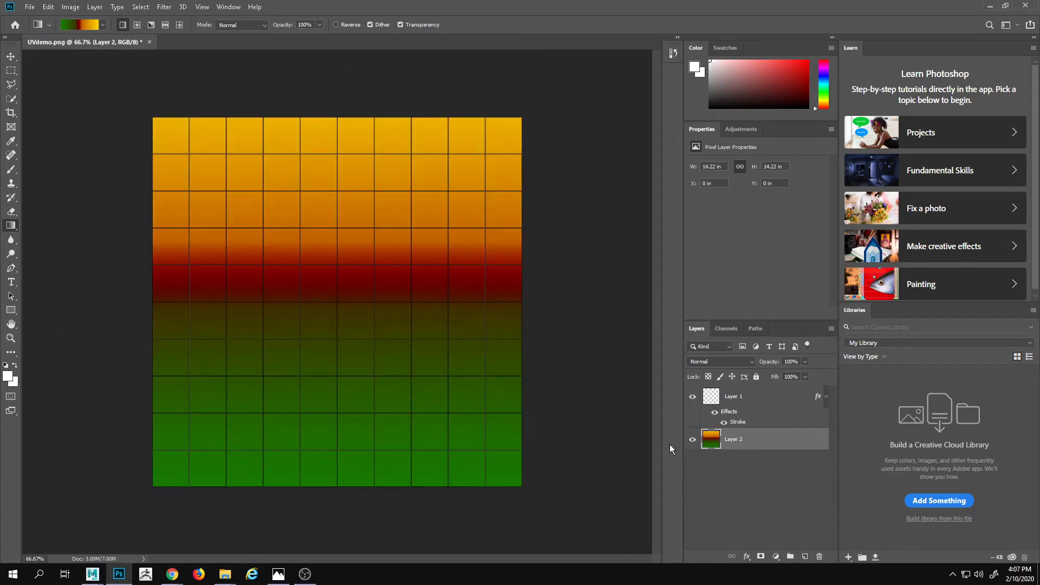
double_click(740, 440)
type("gradient")
key("Return")
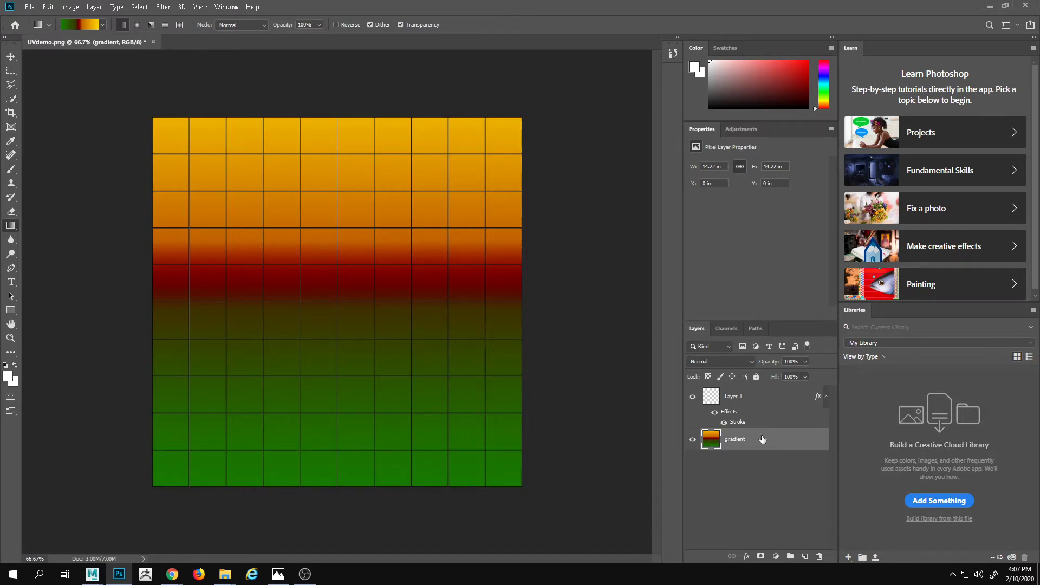
- Create a new layer group, place the gradient layer inside it, and collapse the group
left_click(789, 558)
left_click_drag(729, 458, 711, 436)
left_click(704, 435)
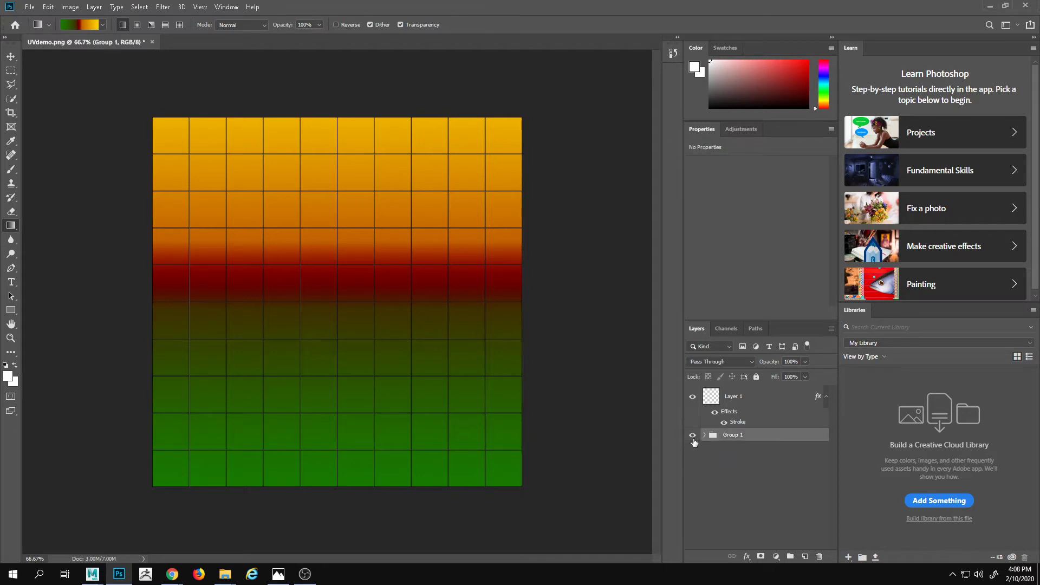
- Toggle the new group's visibility off and on twice, and expand it to inspect the gradient layer
left_click(693, 436)
left_click(693, 436)
left_click(693, 436)
left_click(693, 436)
left_click(704, 435)
left_click(759, 454)
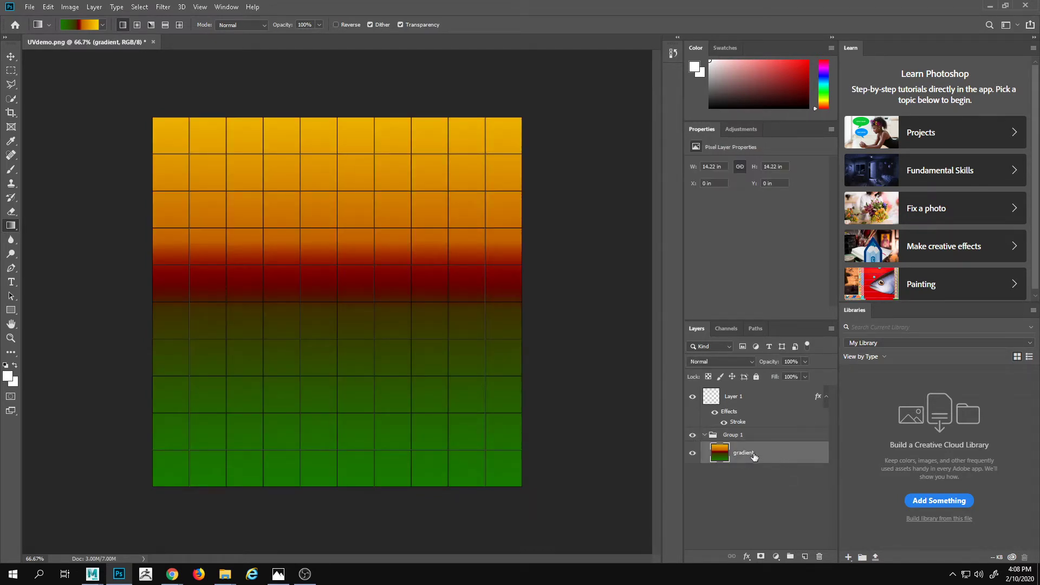
- Try moving the gradient layer out of the group and deleting the empty group, and undo both changes
key("ctrl+z")
key("ctrl+z")
key("ctrl+z")
key("ctrl+z")
left_click_drag(751, 454, 749, 480)
left_click(747, 438)
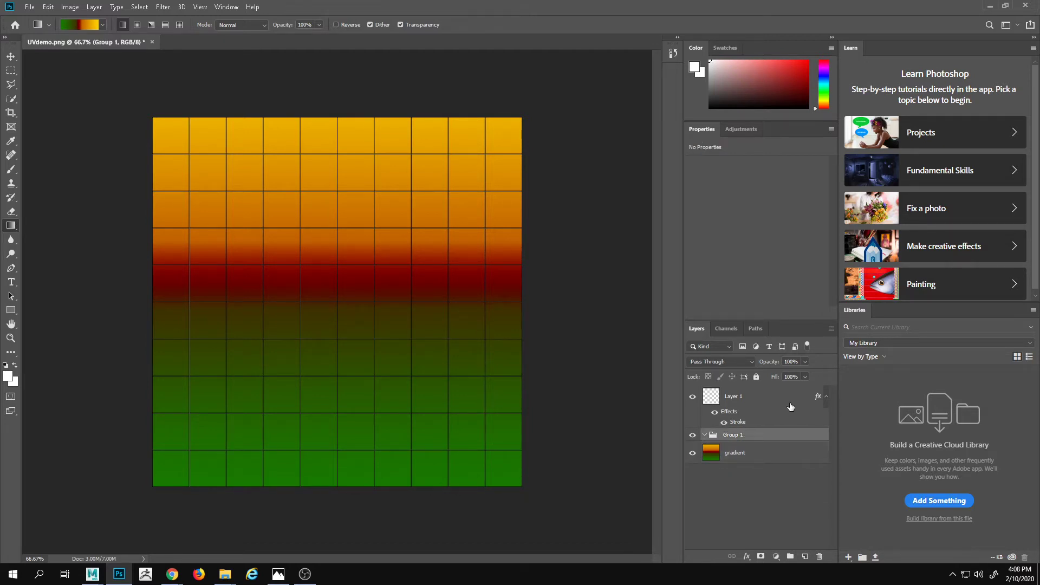
key("Delete")
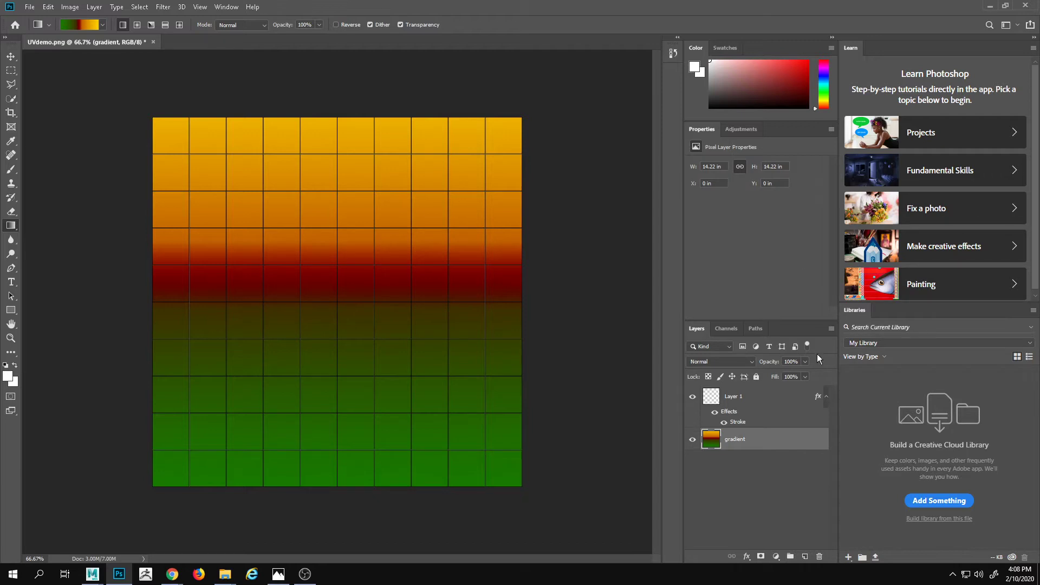
key("ctrl+z")
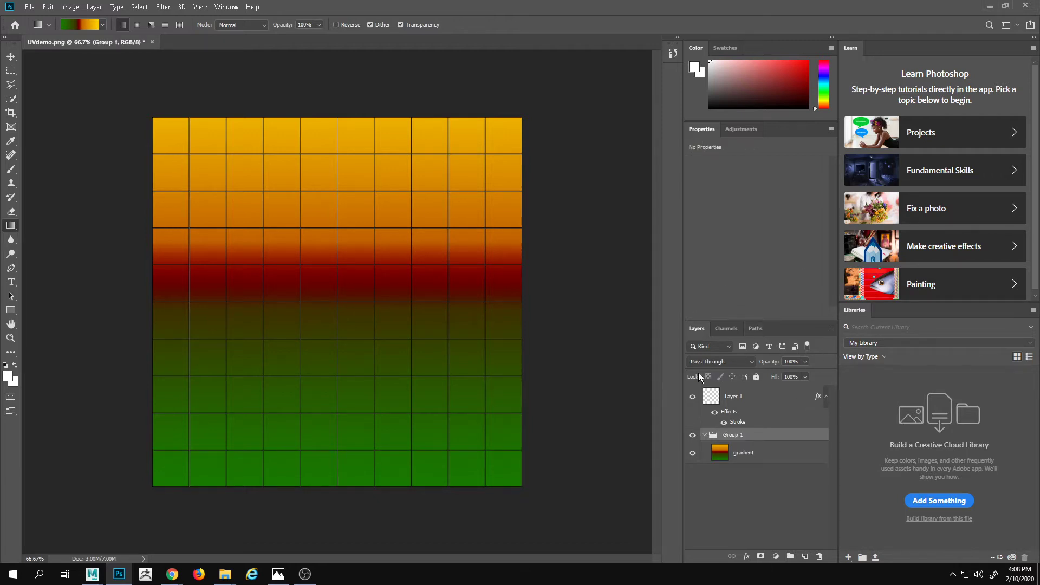
- Rename the group holding the gradient layer "Color"
double_click(732, 435)
type("Color")
- Try adding a new layer inside the Color group, once from the group and once from the gradient layer, undoing both
left_click(805, 557)
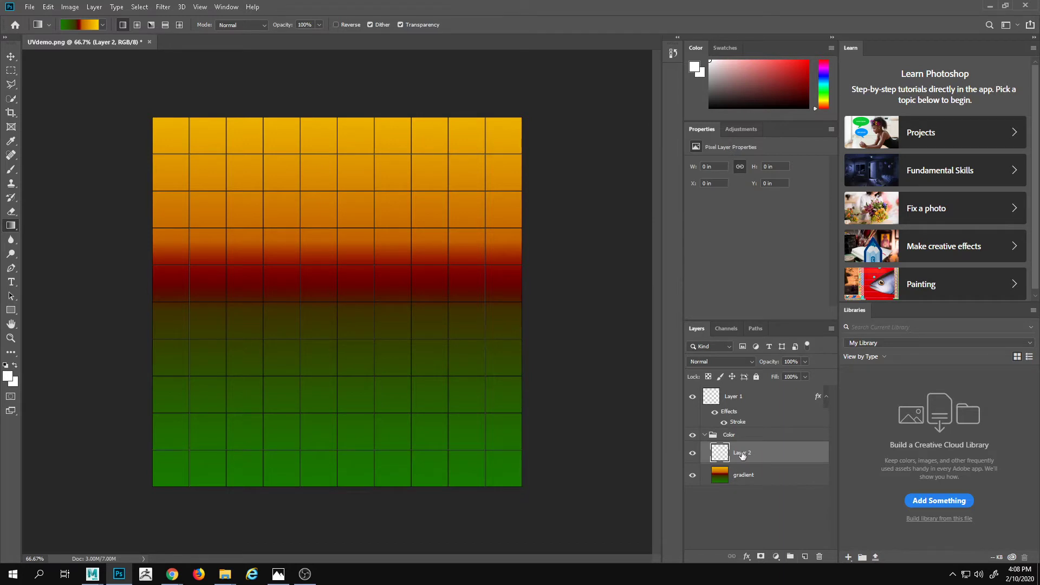
key("ctrl+z")
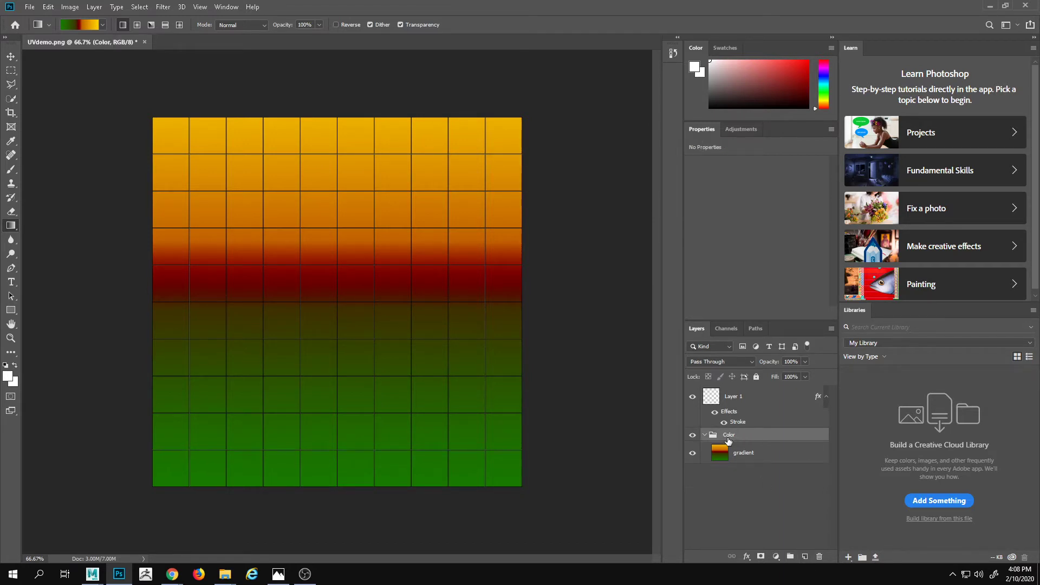
left_click(757, 455)
left_click(806, 556)
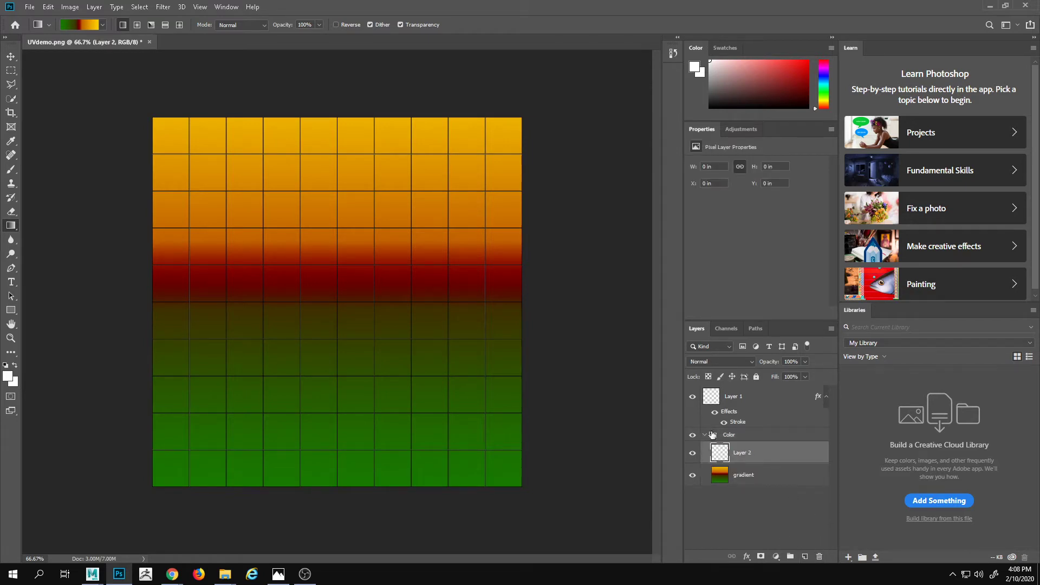
key("ctrl+z")
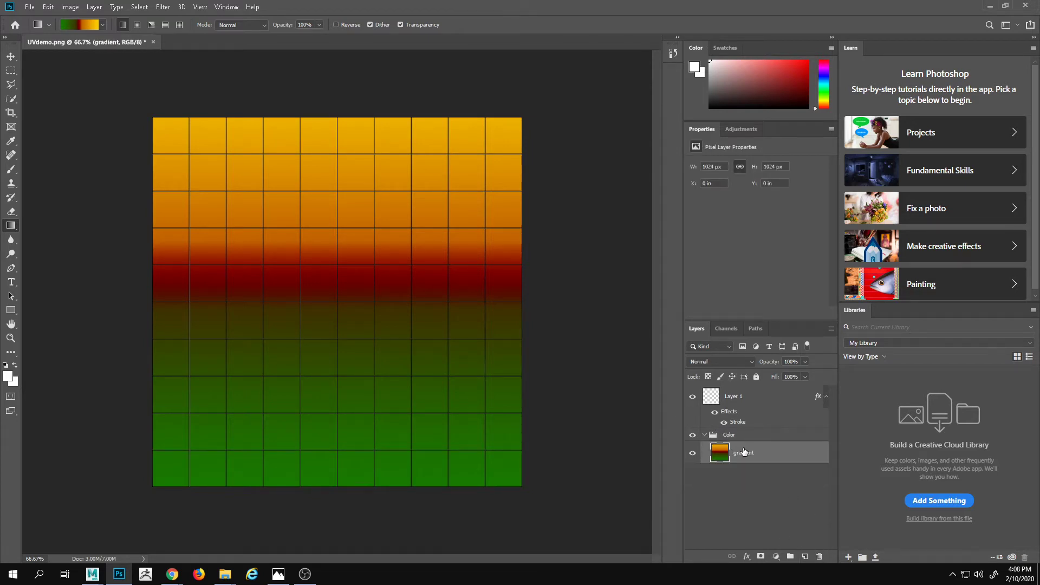
- Add a new layer outside the Color group, placed between the group and the UV line layer
left_click(748, 402)
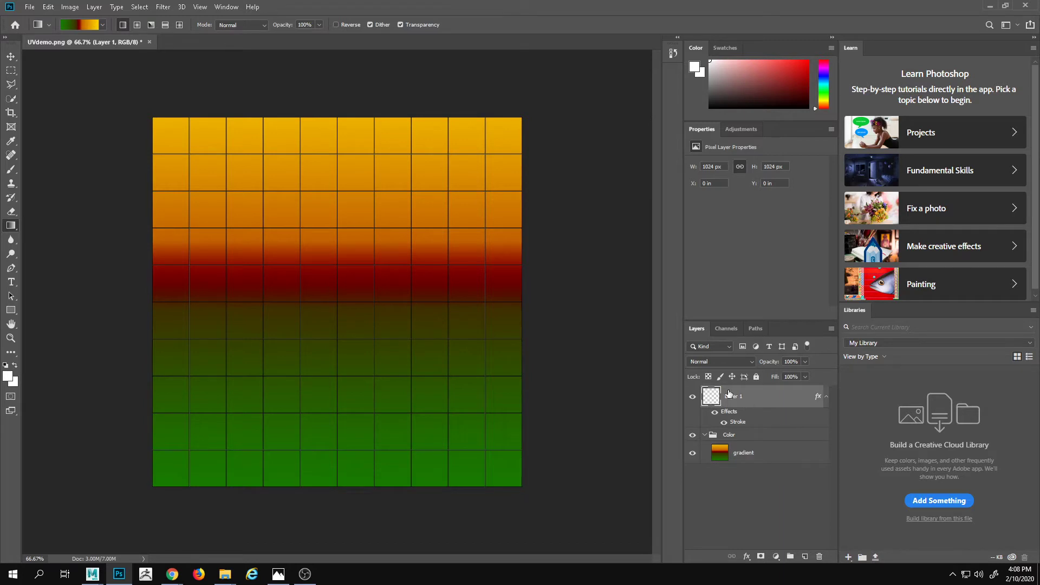
left_click(807, 556)
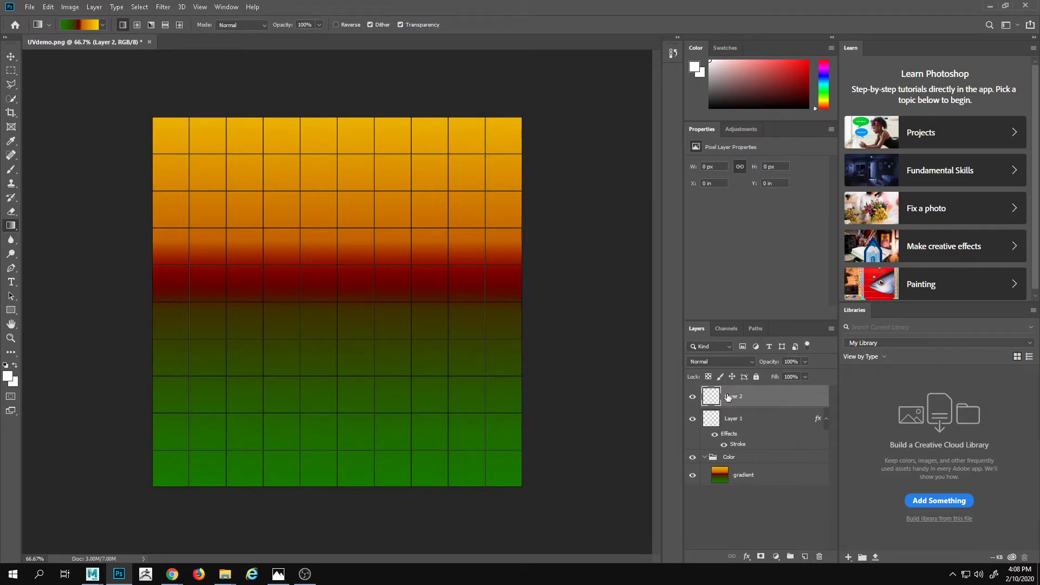
left_click_drag(728, 396, 772, 439)
- Rename the UV line layer "UVs"
double_click(748, 396)
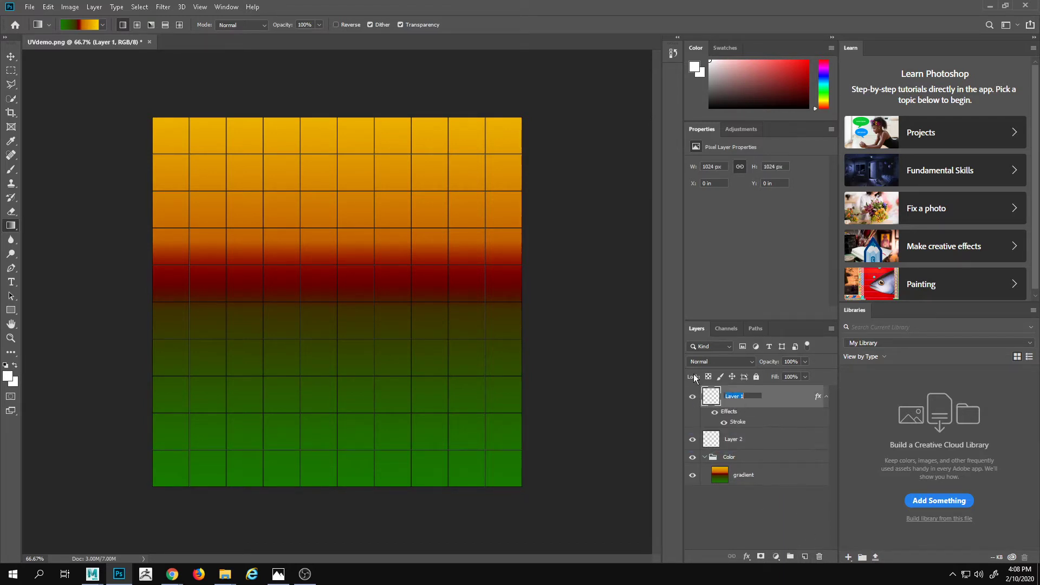
type("VU")
type("Vs")
key("Return")
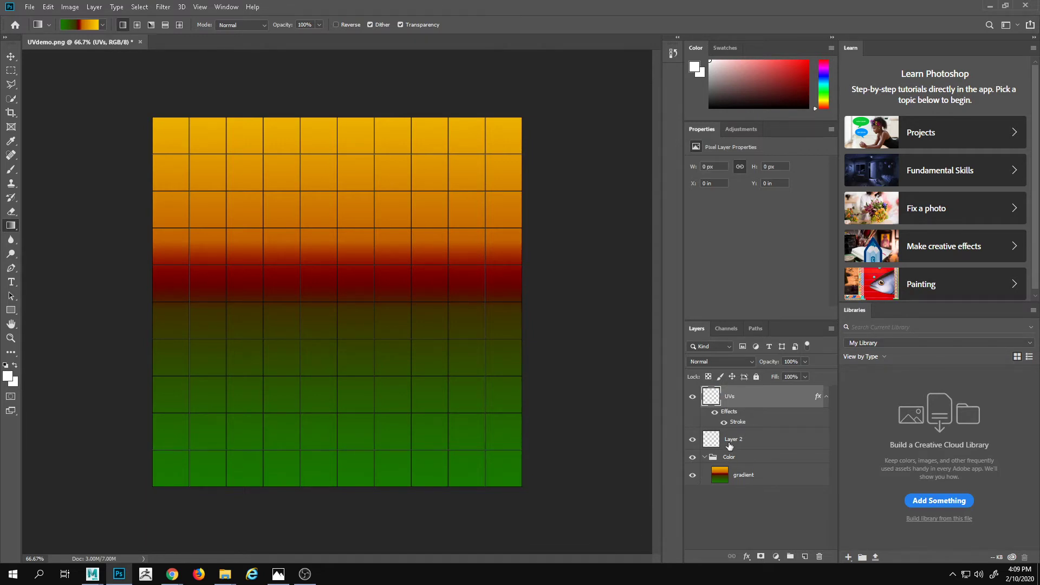
- Fill the empty layer below UVs with the black-to-white preset gradient from bottom to top, and rename it "Specular"
left_click(728, 443)
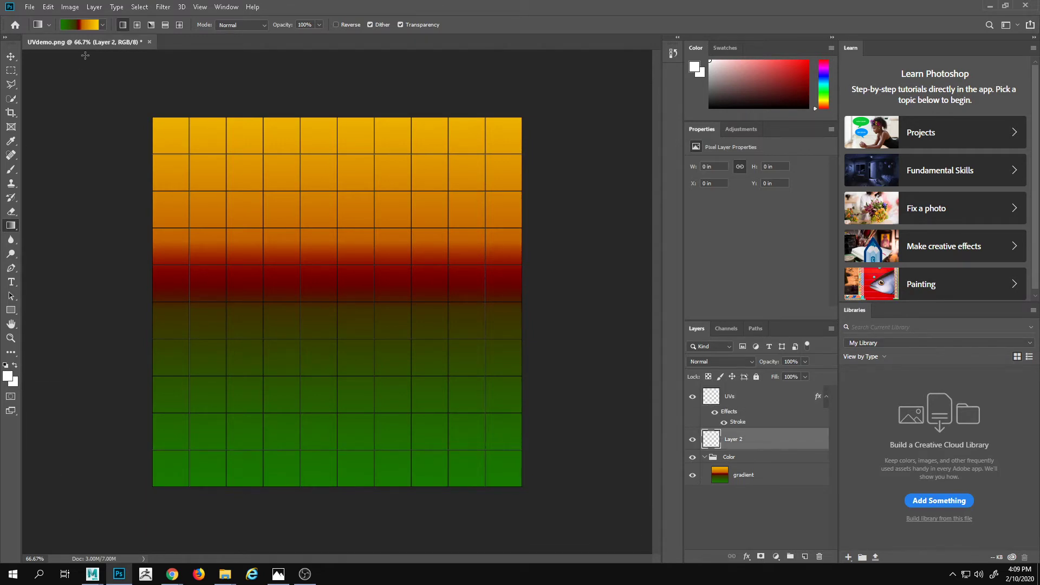
left_click(103, 24)
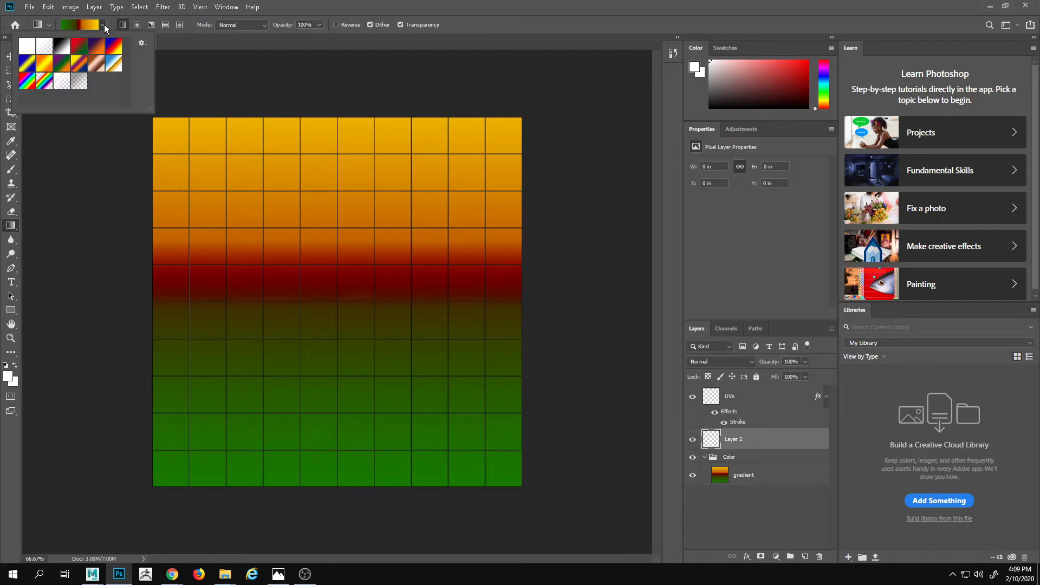
left_click(60, 48)
left_click_drag(334, 486, 319, 65)
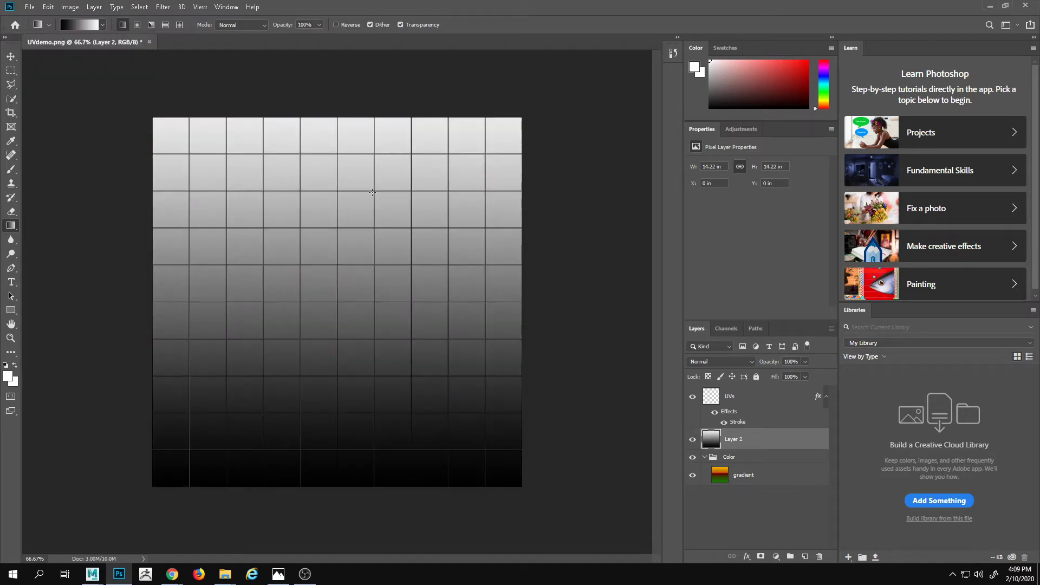
double_click(733, 439)
key("BackSpace")
type("Specular")
key("Return")
- Put the Specular layer into its own group and name the group "Spec"
key("ctrl+g")
left_click(731, 429)
double_click(732, 433)
type("S")
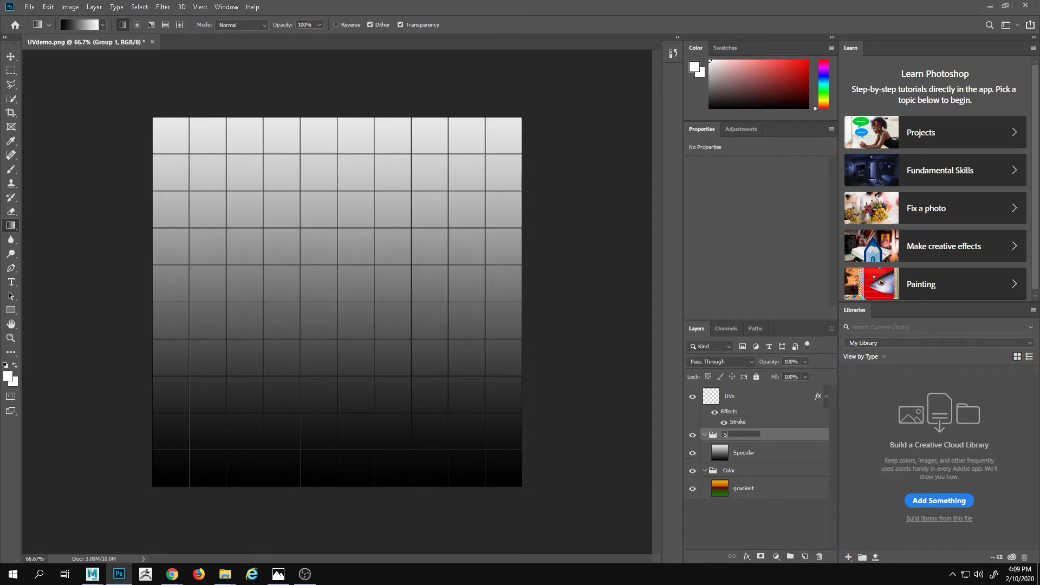
type("pec")
key("Return")
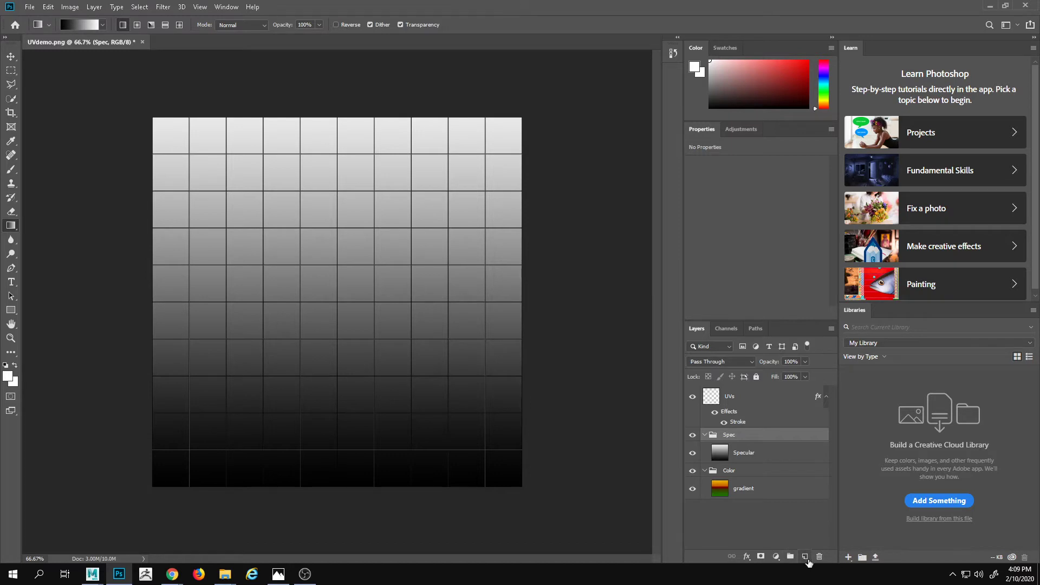
- Add a new layer above the Spec group, keeping it outside the group and below the UVs layer
left_click(806, 557)
left_click_drag(760, 454, 698, 437)
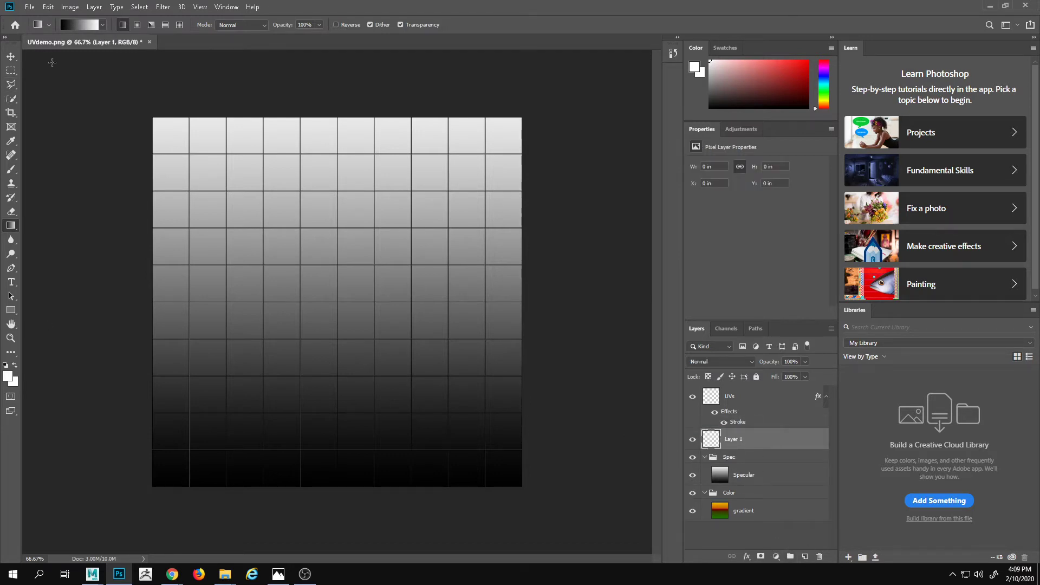
left_click(53, 7)
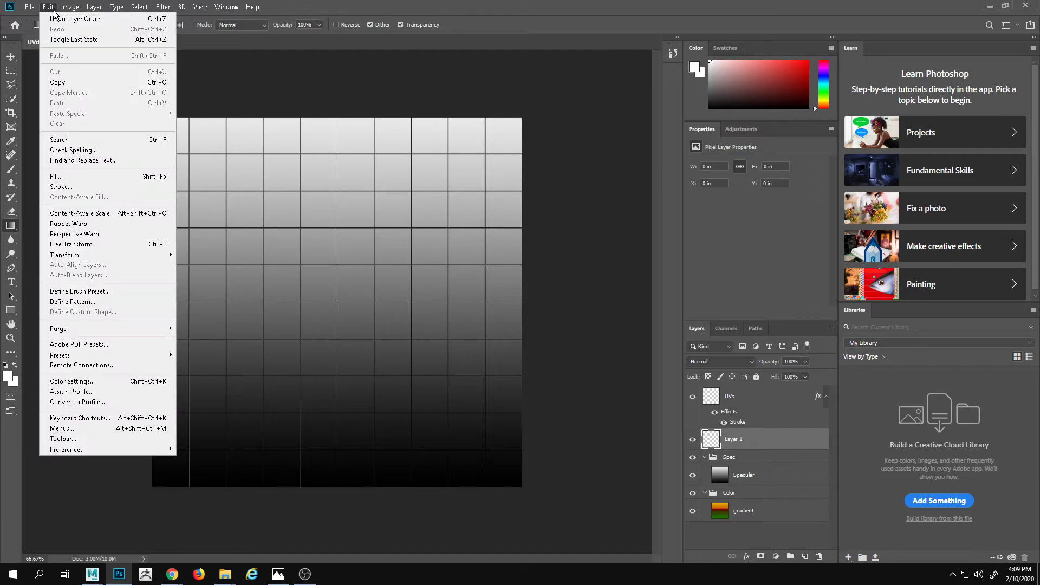
key("Escape")
key("i")
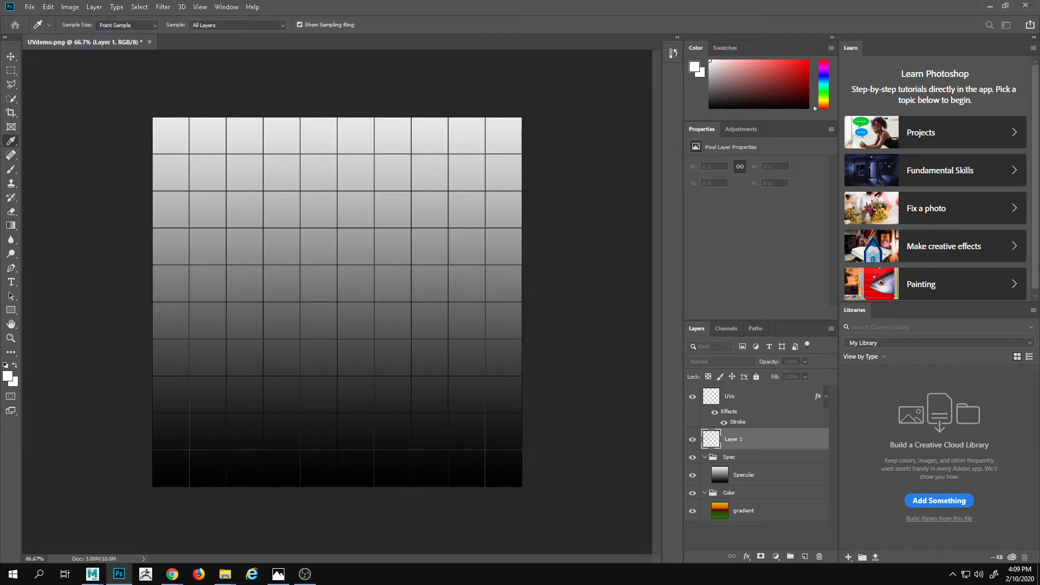
- Fill the empty layer below UVs with the white foreground color in Normal mode at 100% opacity
key("shift+F5")
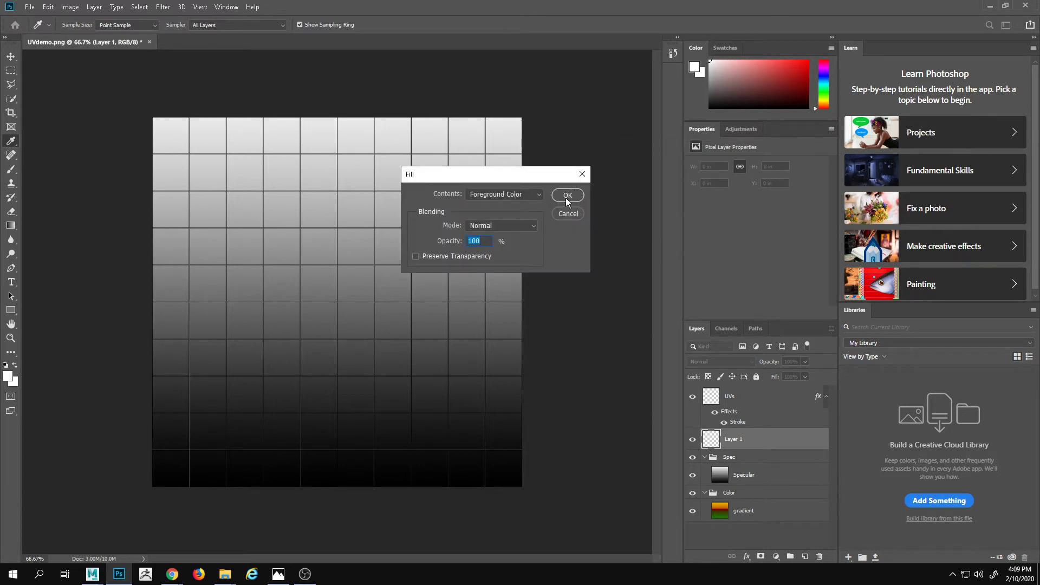
left_click(564, 199)
key("g")
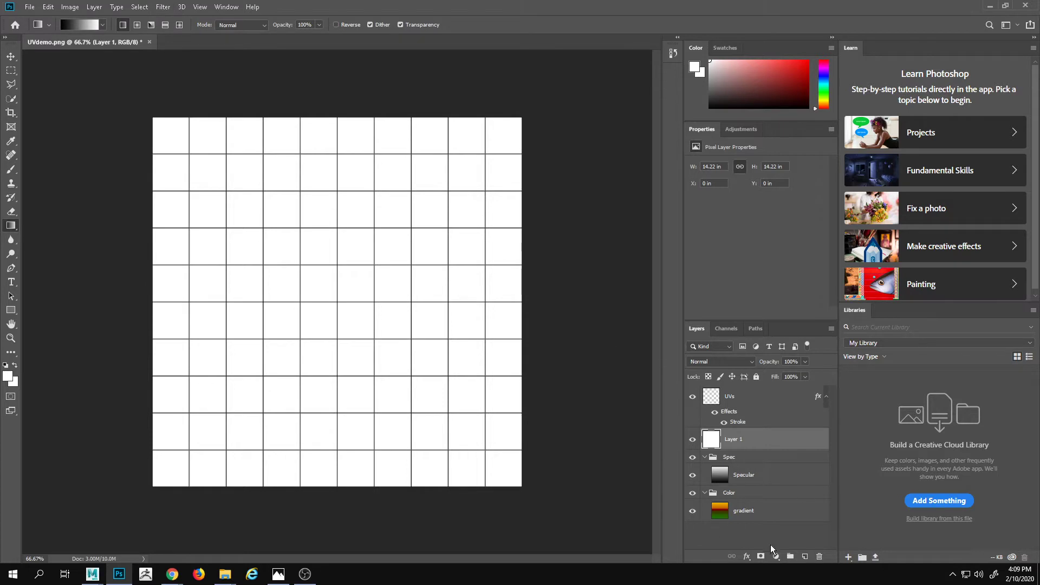
- Add a Pattern Overlay effect to the white layer using the mottled black-and-white camouflage-like pattern at 1000% scale
left_click(746, 557)
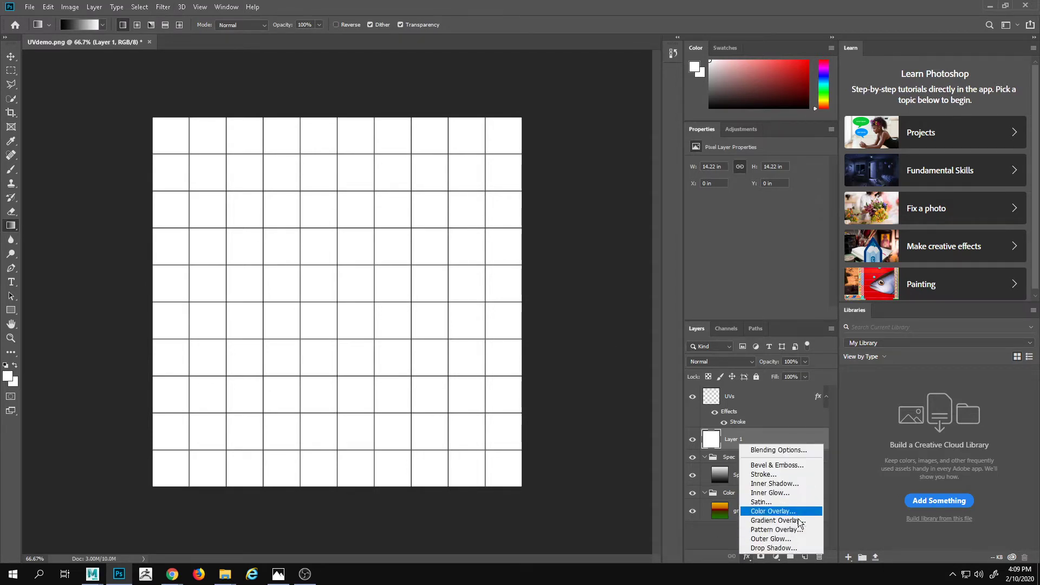
left_click(799, 530)
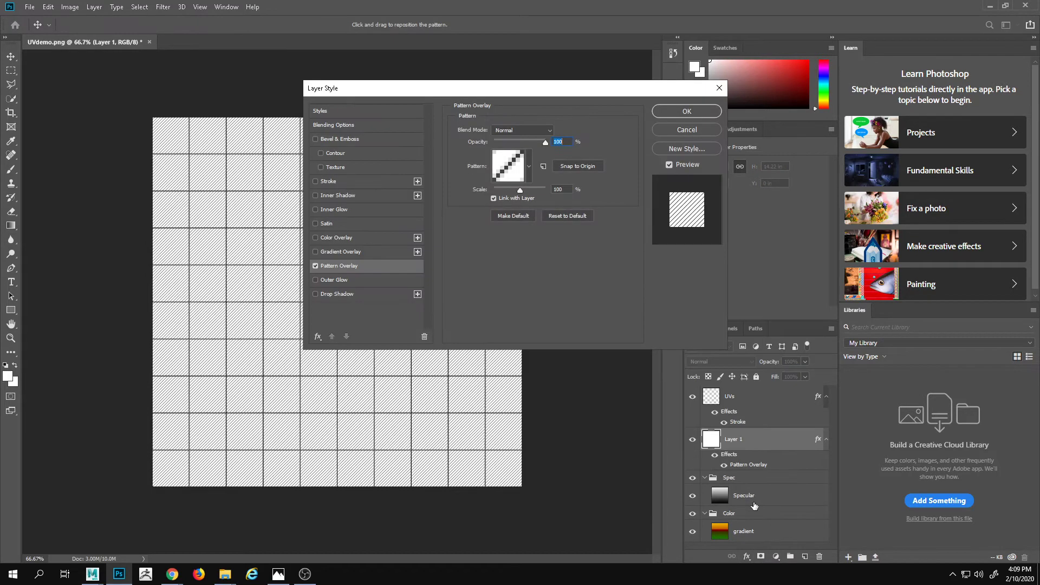
left_click(530, 167)
left_click(542, 221)
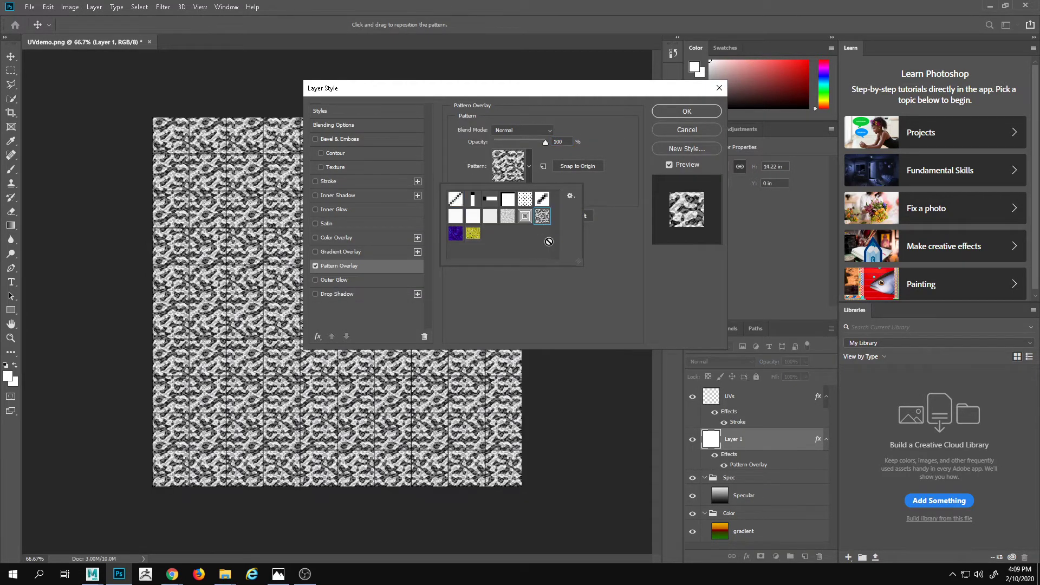
left_click(615, 139)
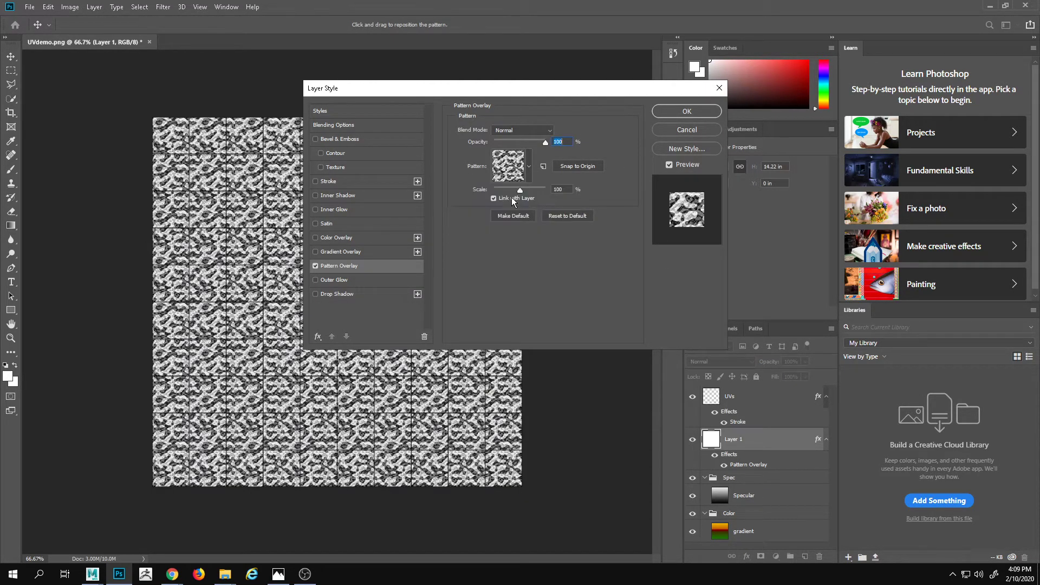
left_click_drag(515, 189, 548, 188)
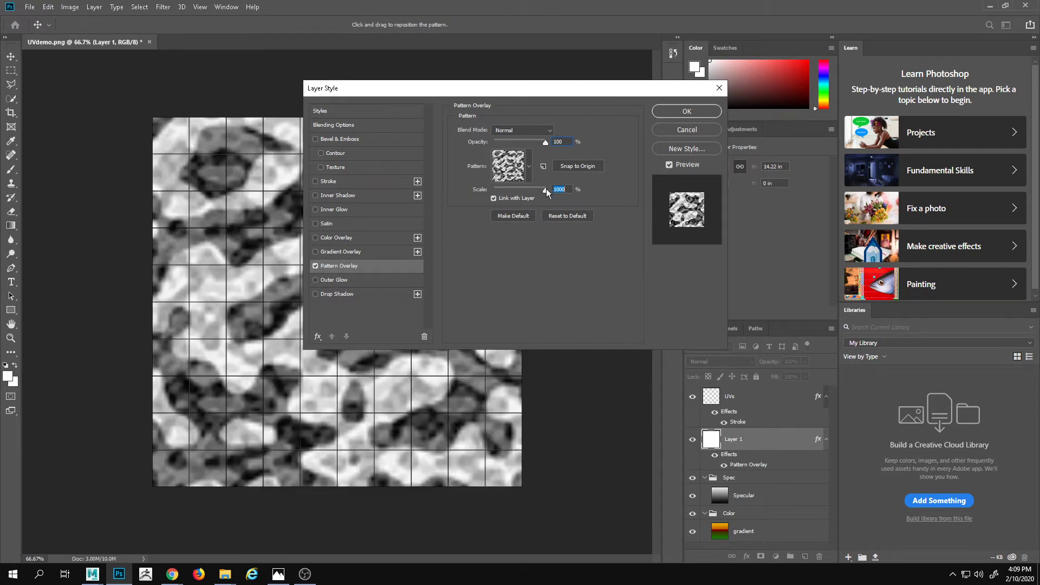
left_click(665, 113)
key("g")
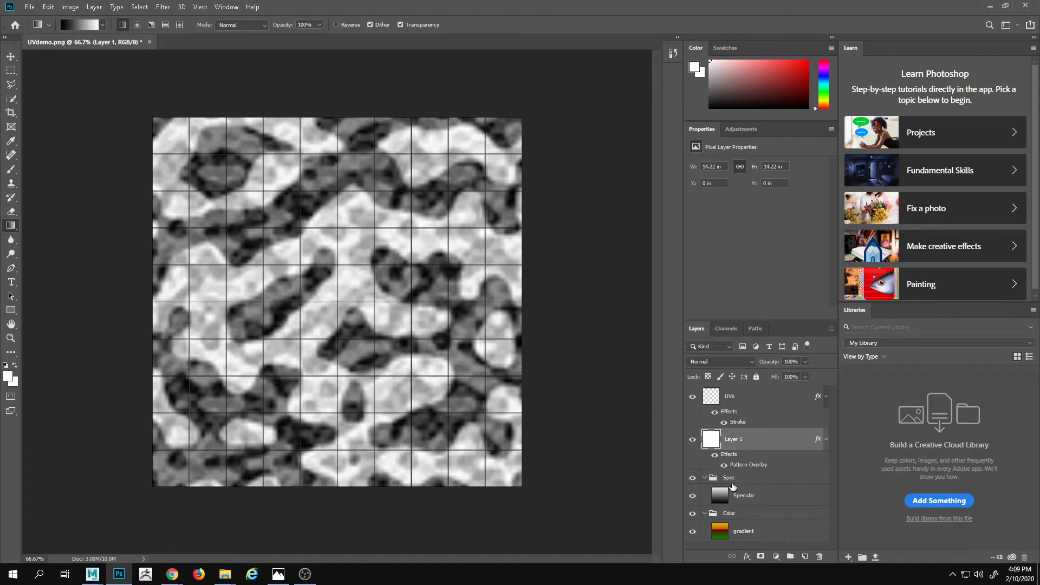
- Put the pattern layer into a new group above Spec and name the group "Bump"
left_click(789, 559)
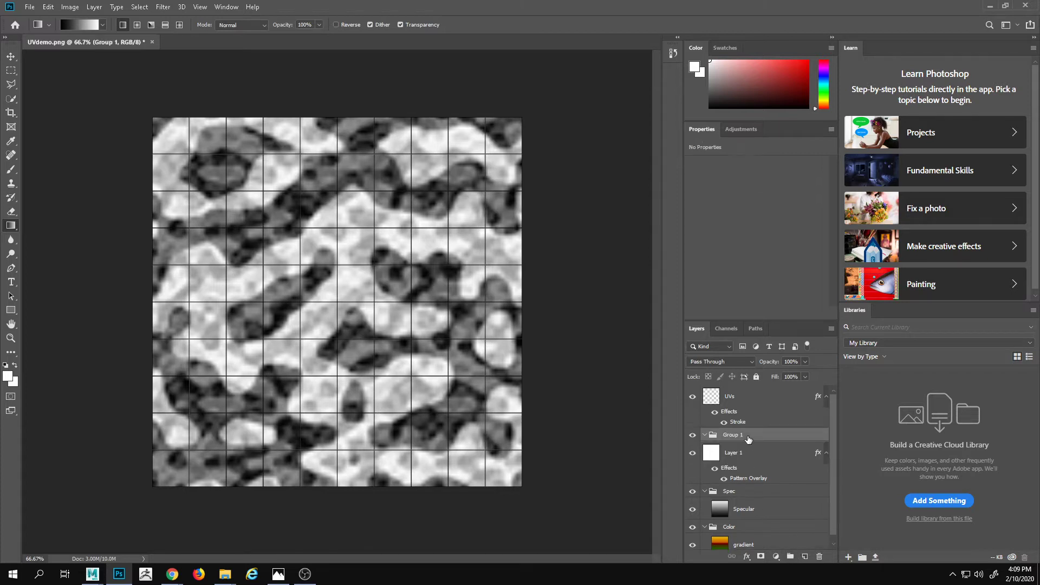
left_click_drag(730, 454, 732, 437)
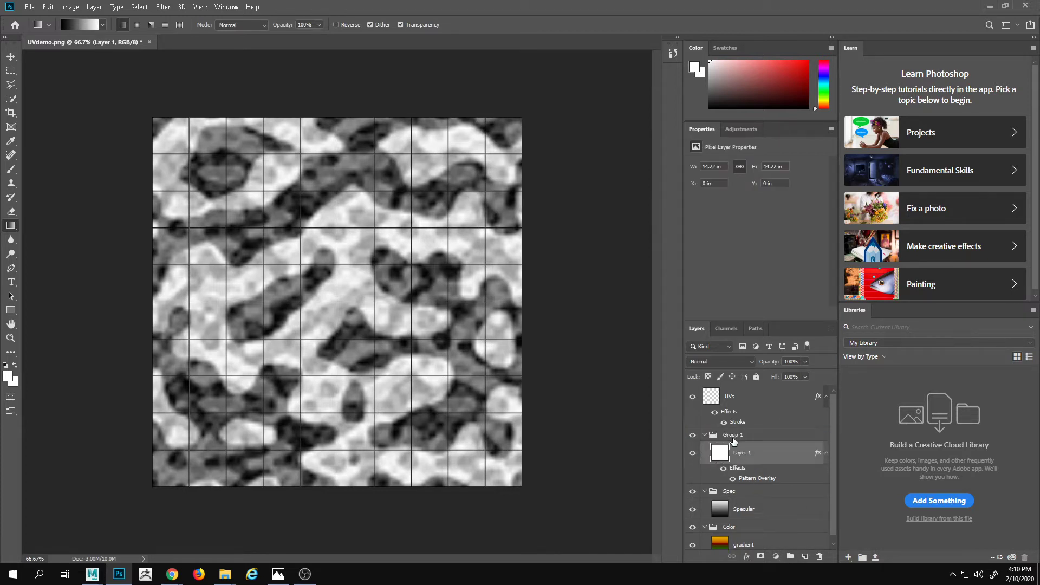
double_click(732, 435)
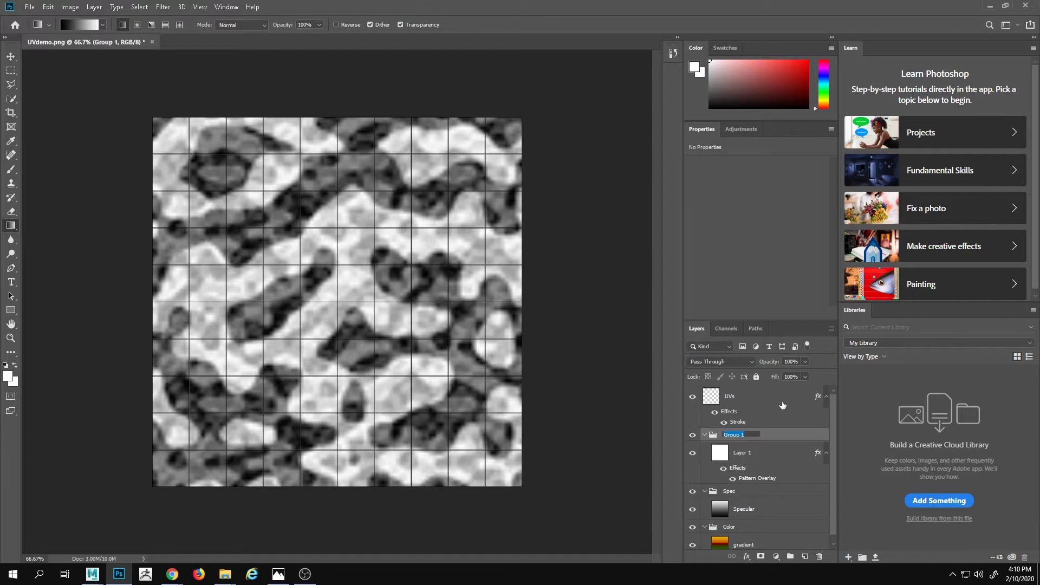
type("Bump")
key("Return")
- Collapse the Bump, Spec and Color groups in the layer stack
left_click(704, 435)
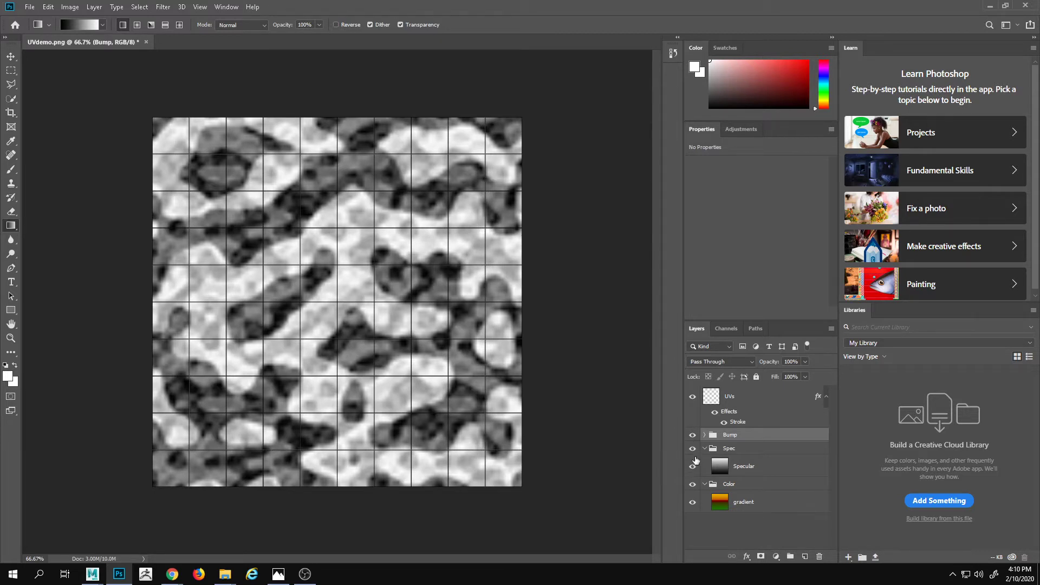
left_click(705, 448)
left_click(709, 462)
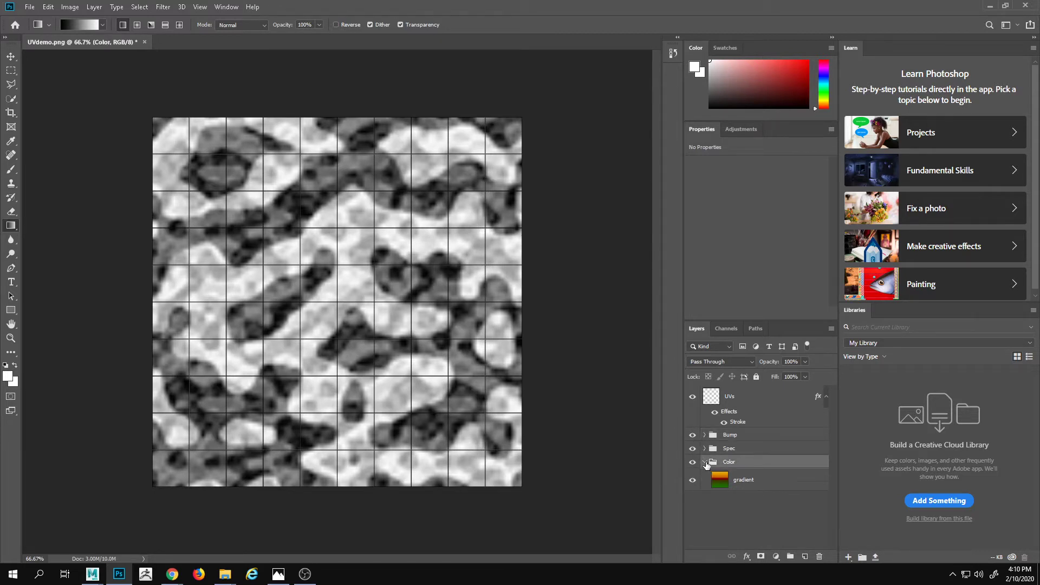
left_click(704, 462)
- Toggle the visibility of the Color, Bump and Spec groups to compare their textures, leaving all three shown
left_click(692, 462)
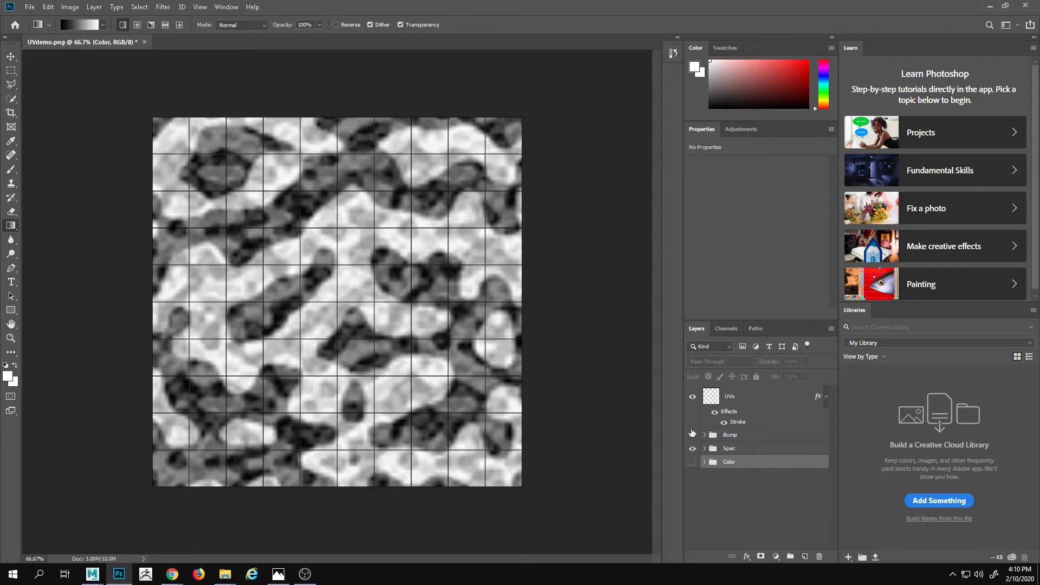
left_click(692, 462)
left_click(692, 435)
left_click(692, 449)
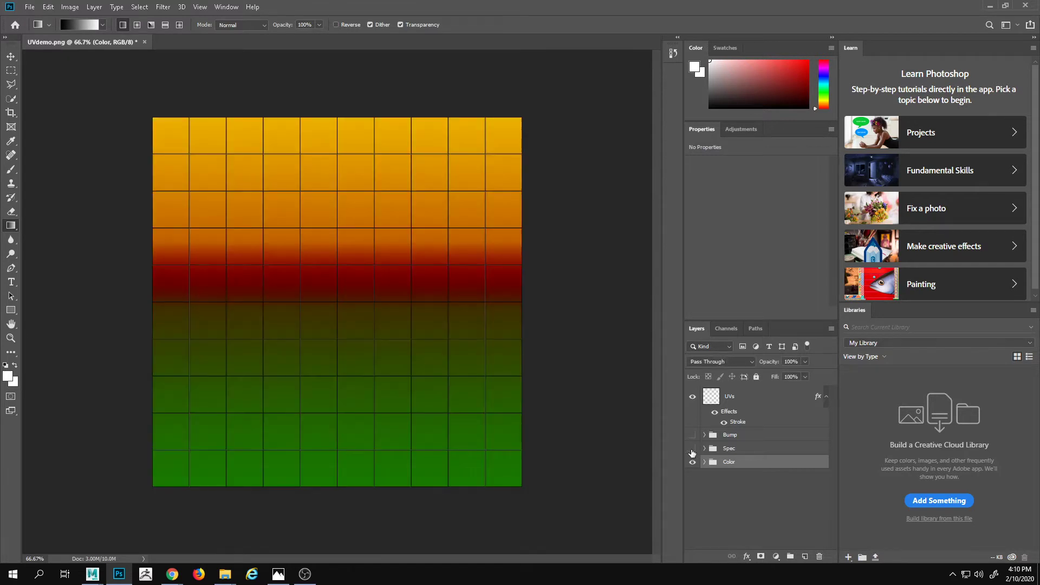
left_click(692, 448)
left_click(692, 435)
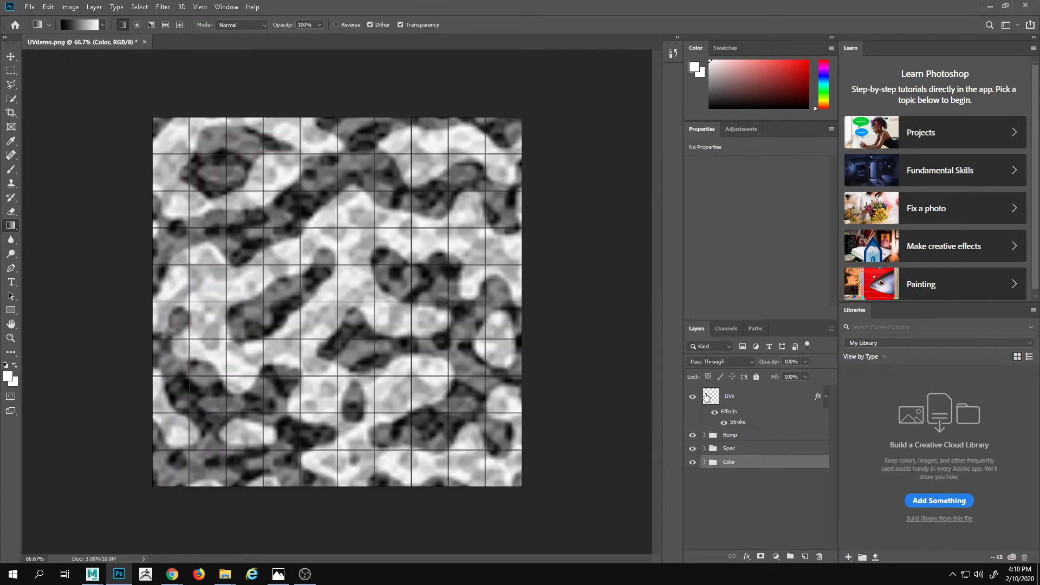
- Start saving the document under a new name and create and open a "BananaProject" folder inside ThatsBananas
left_click(30, 7)
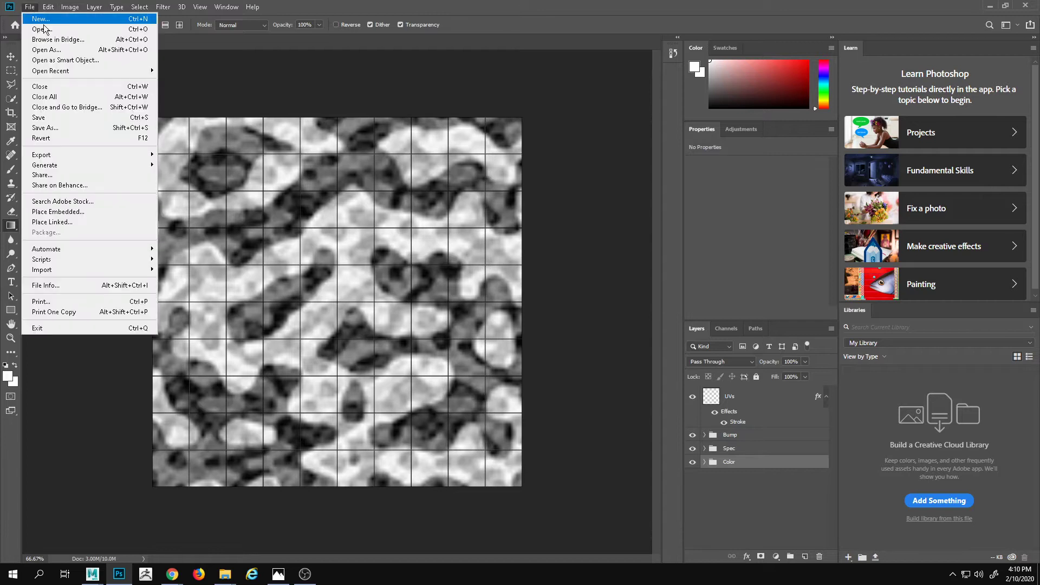
left_click(80, 127)
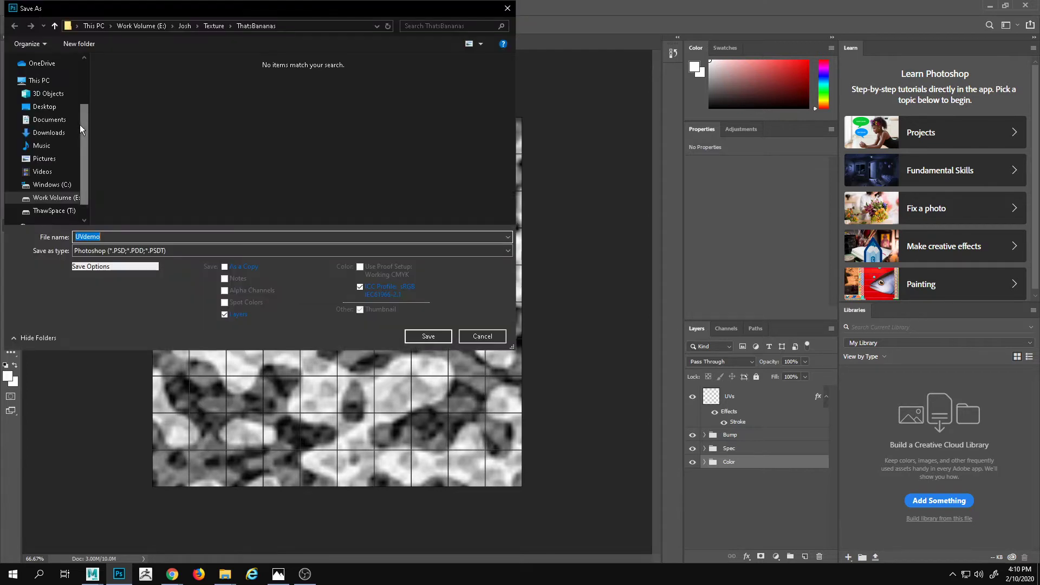
left_click(102, 251)
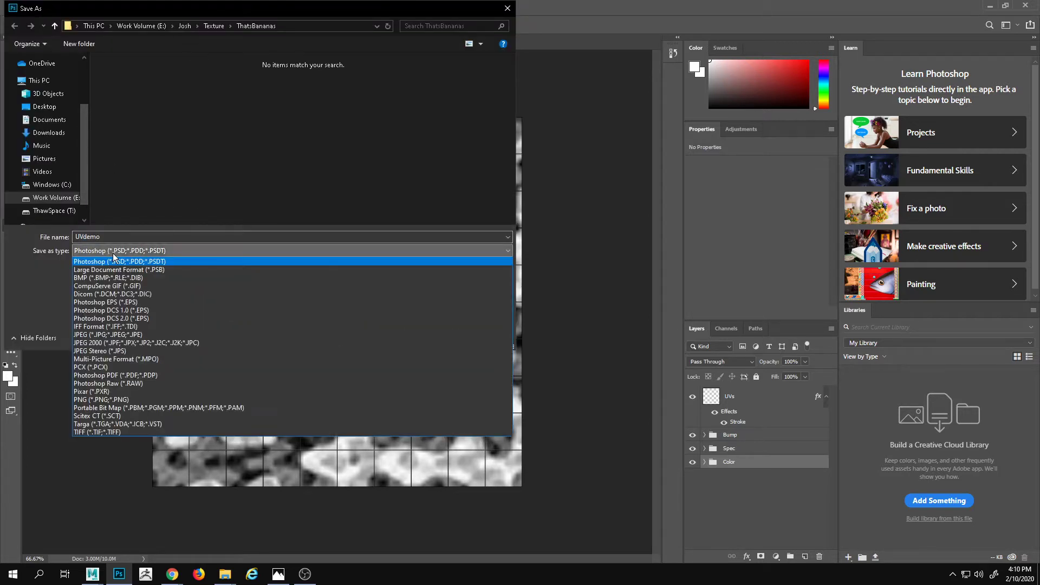
left_click(214, 154)
right_click(190, 105)
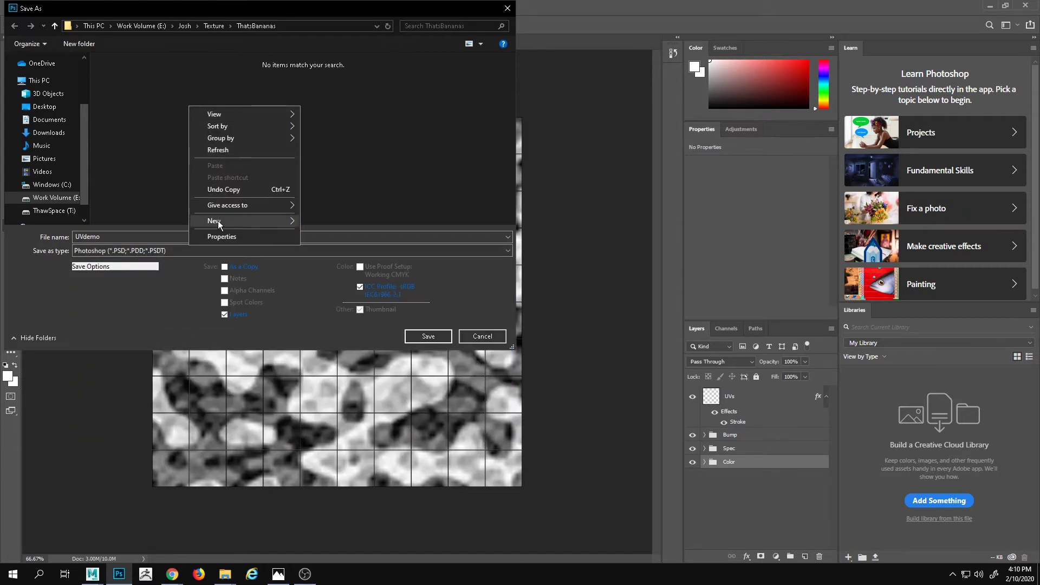
mouse_move(222, 219)
left_click(357, 216)
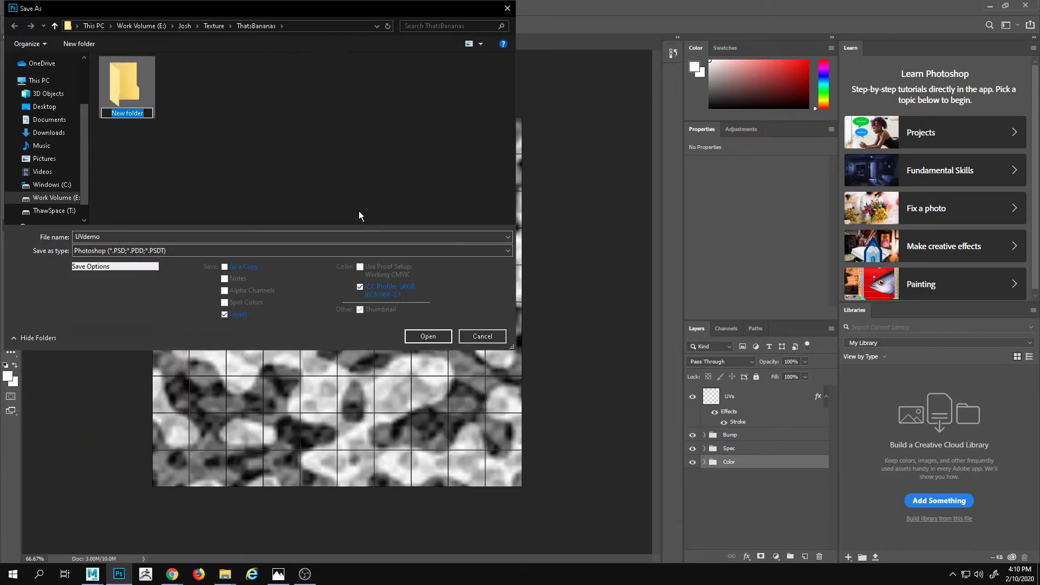
type("BananaProject")
key("Return")
key("Return")
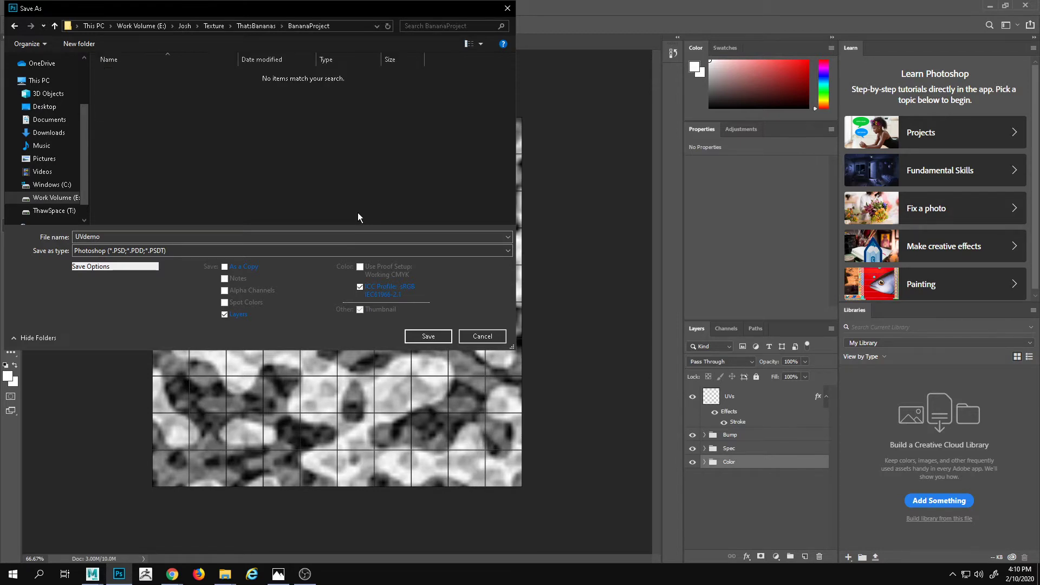
left_click(311, 250)
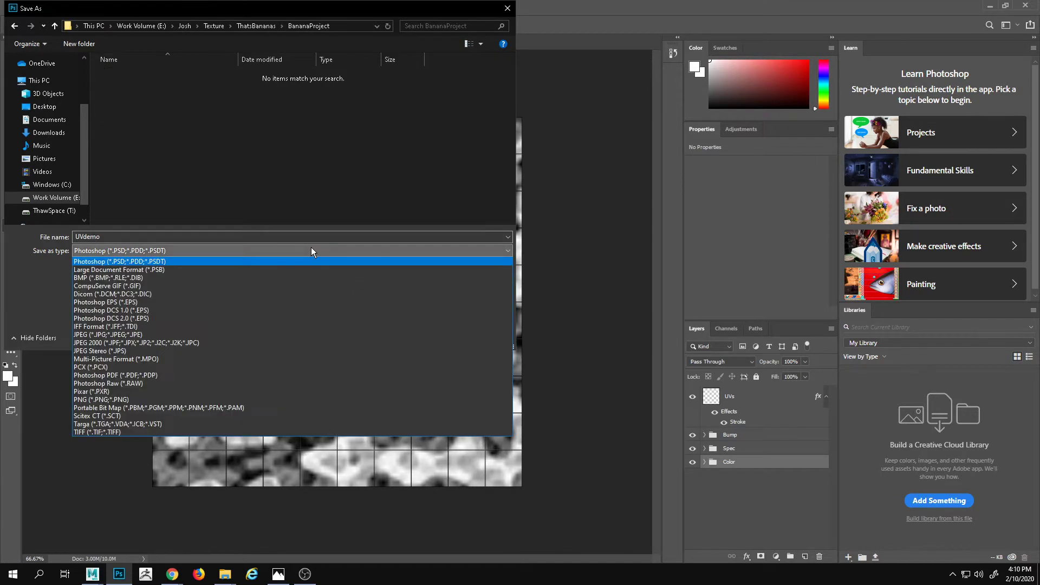
left_click(187, 425)
left_click(206, 240)
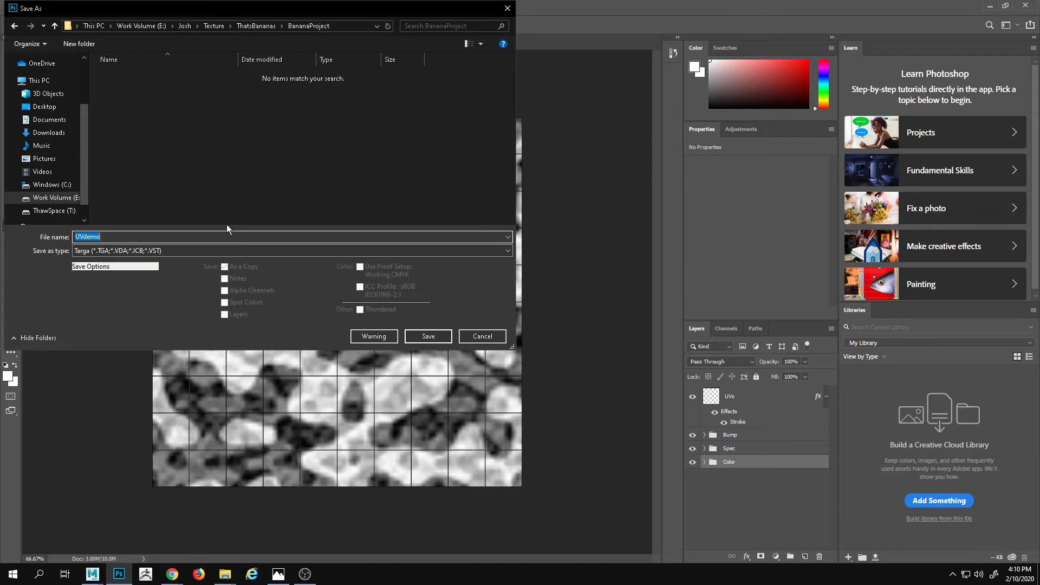
left_click(472, 335)
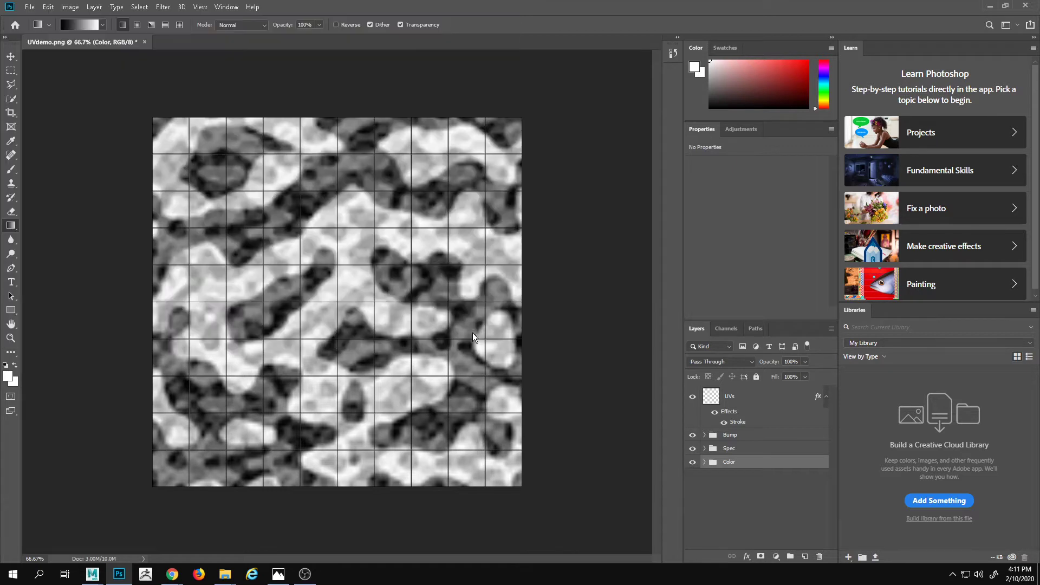
- Hide the UVs layer and the Bump and Spec groups, leaving only the Color group shown
left_click(693, 396)
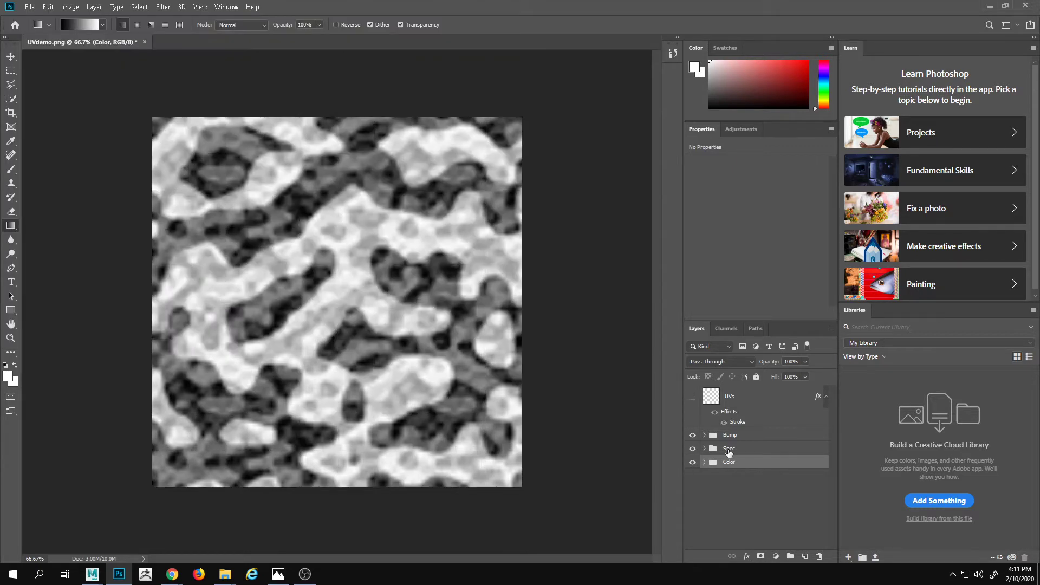
left_click(692, 435)
left_click(693, 448)
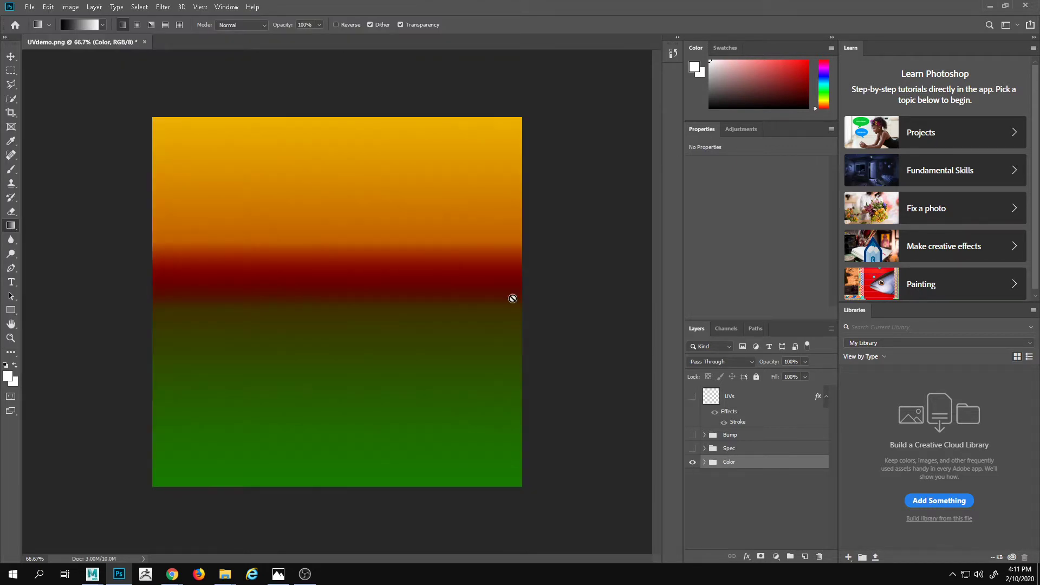
- Save the color texture as a Targa file in the BananaProject folder, naming it "Color" followed by the artist's surname
left_click(30, 7)
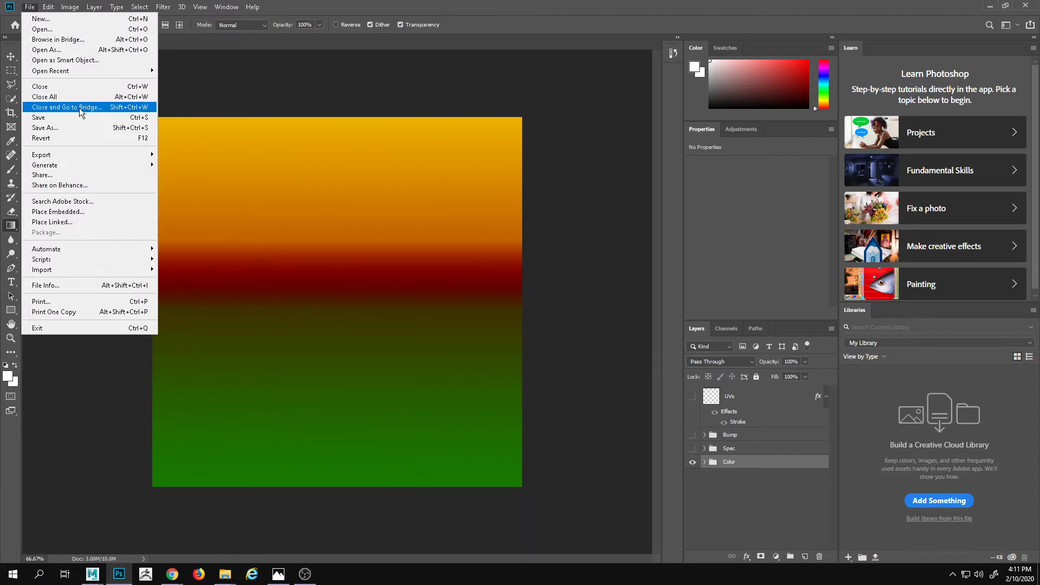
left_click(82, 129)
left_click(136, 253)
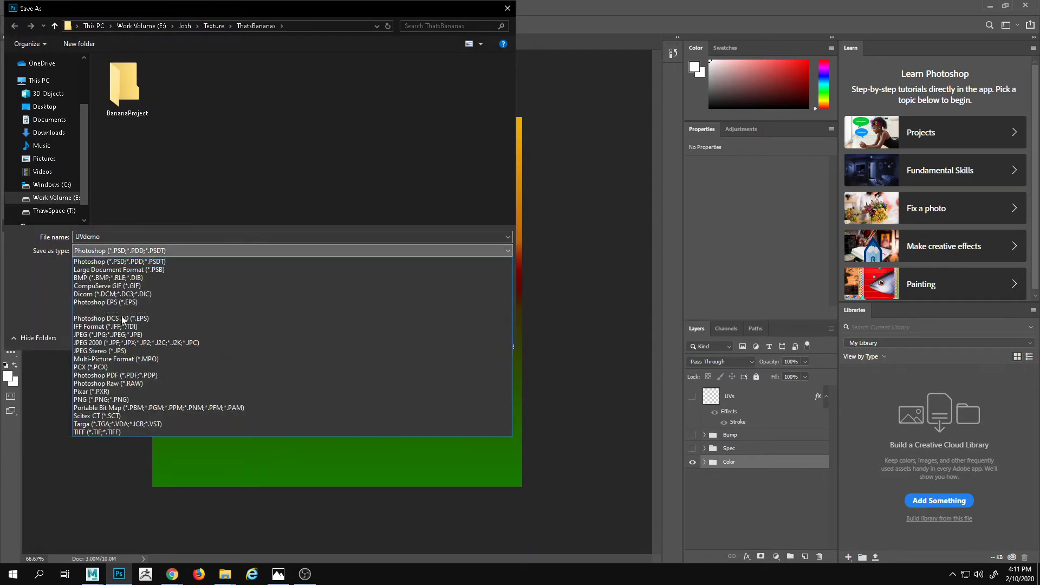
left_click(121, 425)
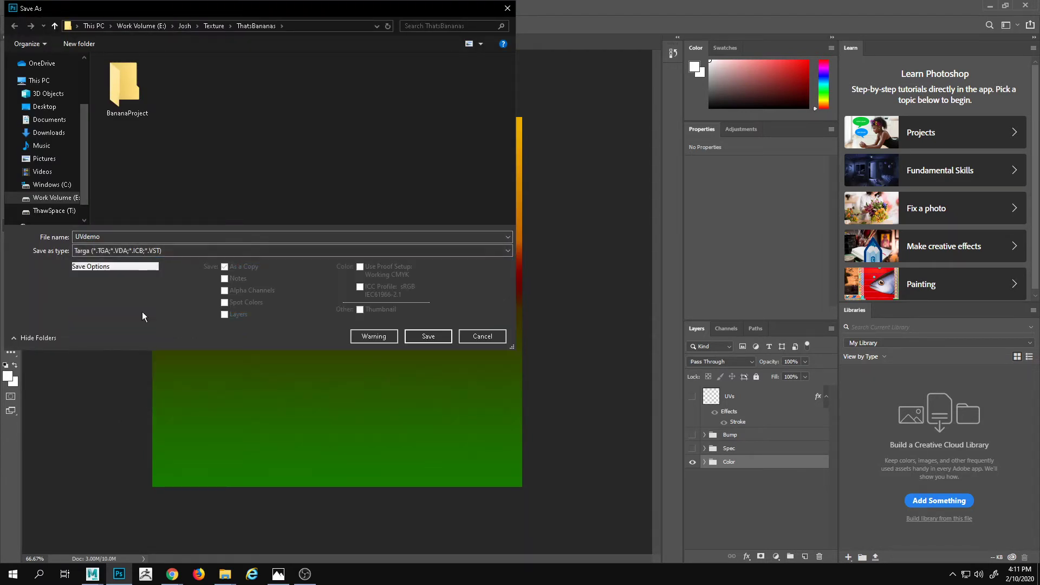
double_click(132, 117)
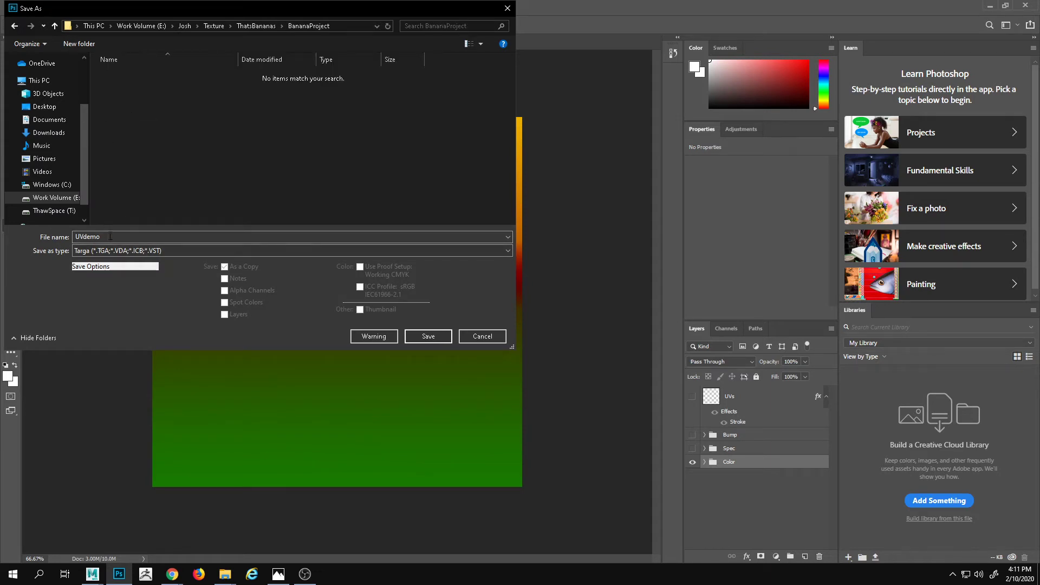
double_click(82, 237)
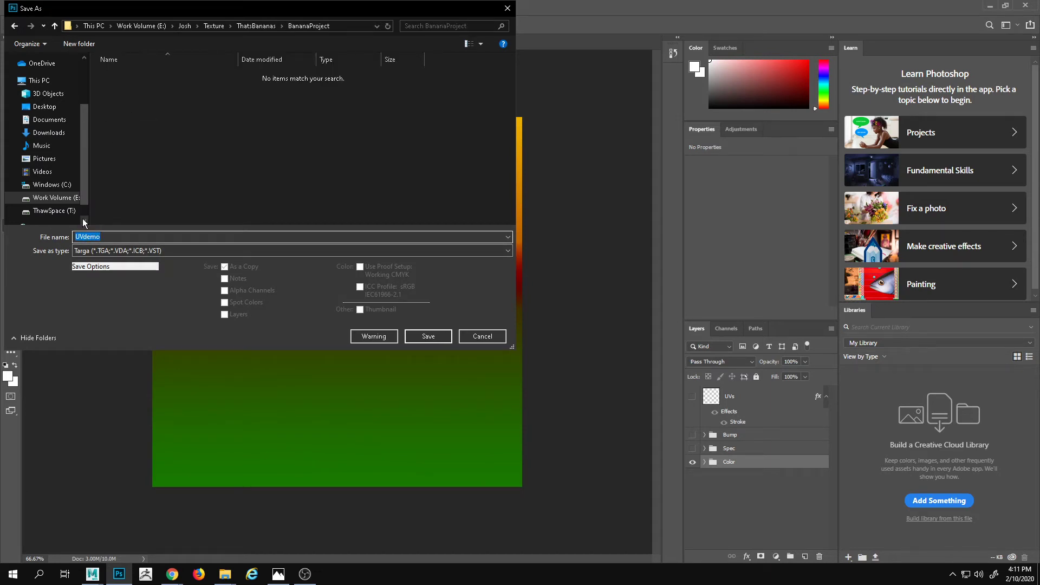
type("Color")
type("Piejko")
left_click(428, 335)
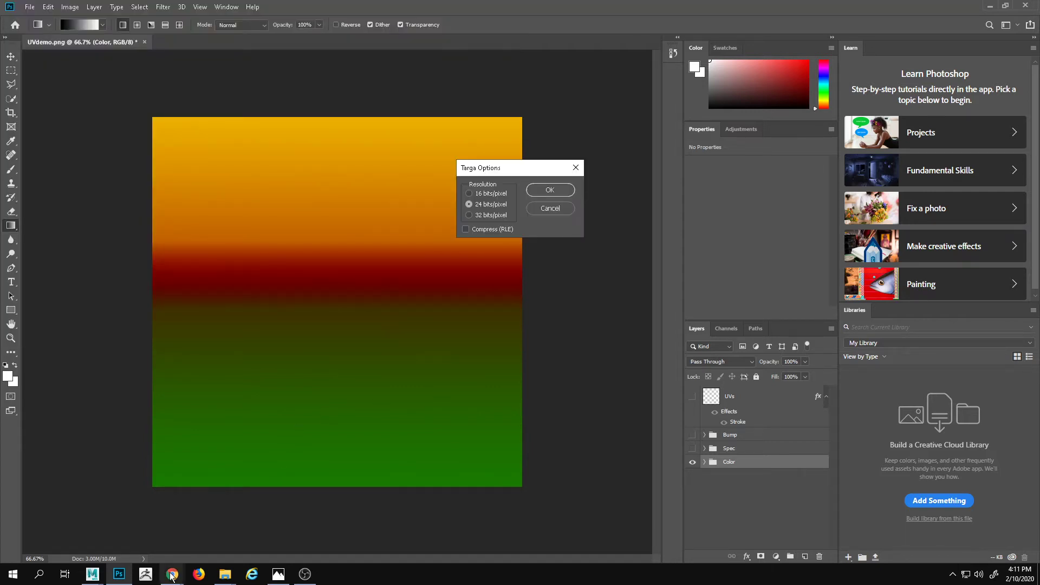
- Switch to Chrome and open the Banana assignment document in Google Docs
mouse_move(174, 576)
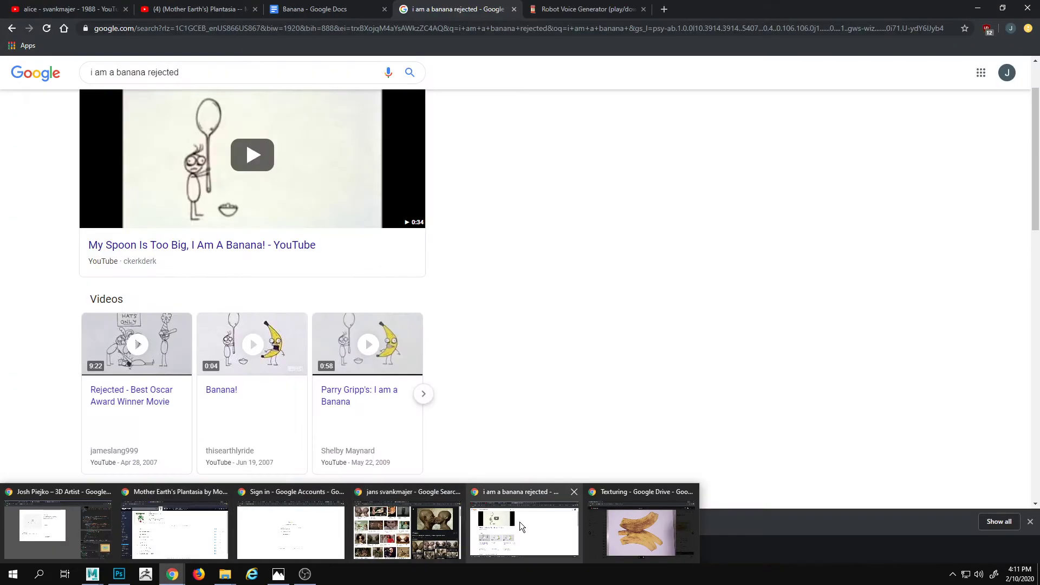
left_click(519, 522)
left_click(339, 10)
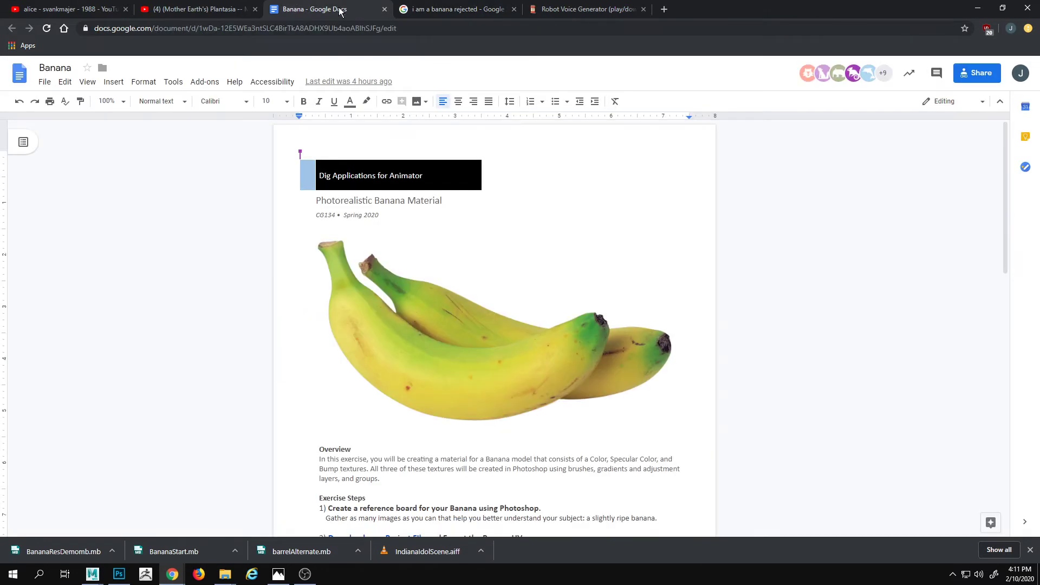
- Review the File Organization and Submission Requirements sections of the Banana assignment document
scroll(542, 408, "down", 6)
scroll(542, 408, "down", 3)
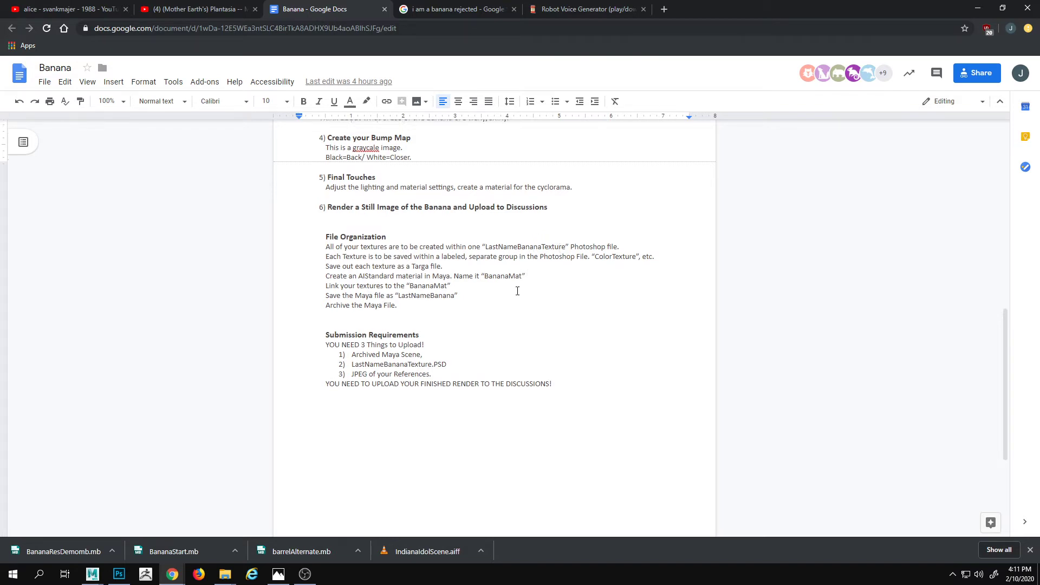
scroll(604, 324, "up", 1)
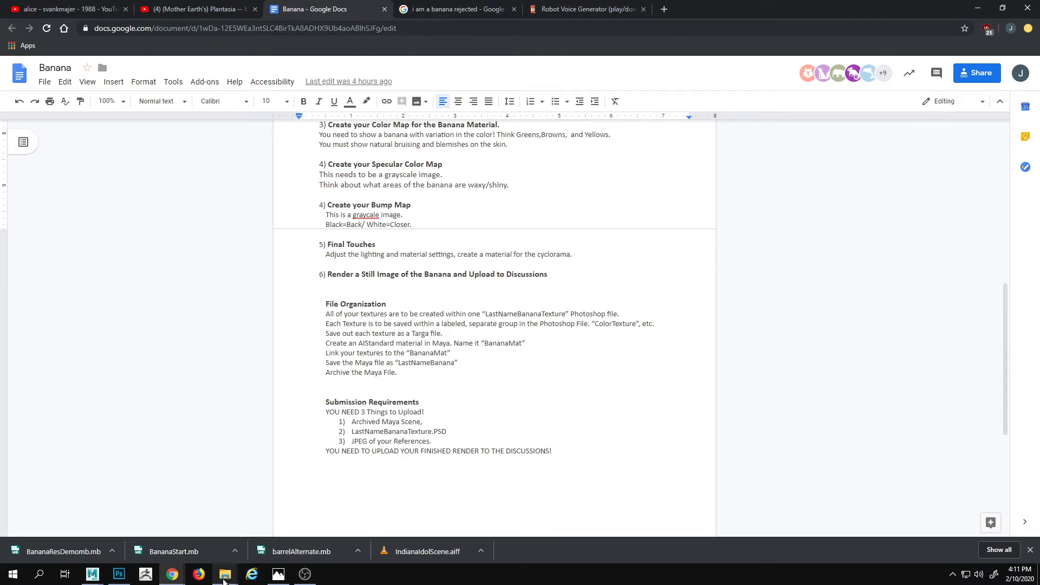
- Switch to Photoshop, finish the color texture's Targa export at 24 bits/pixel, and show the Spec group
left_click(118, 574)
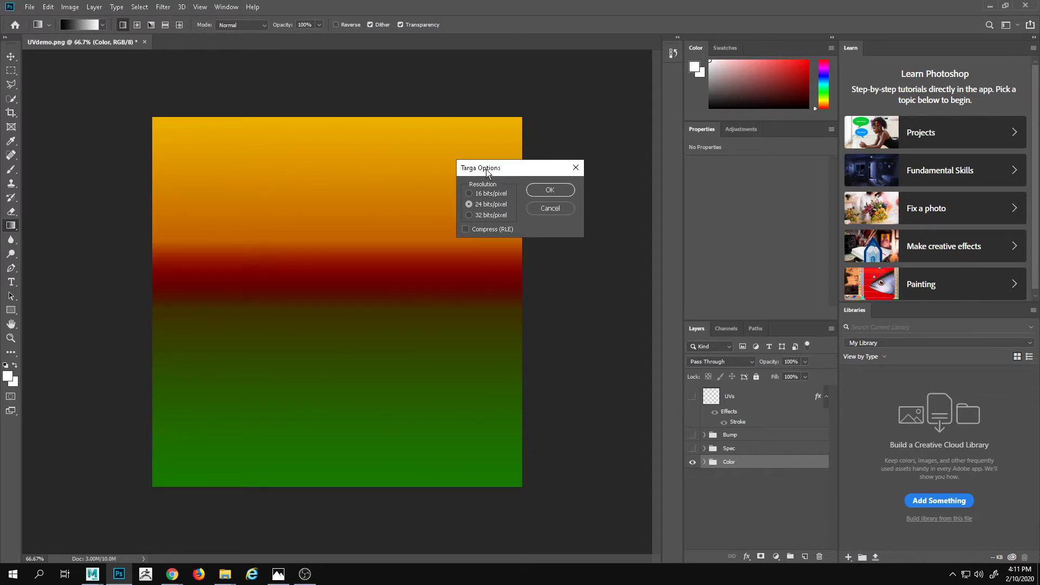
left_click(536, 190)
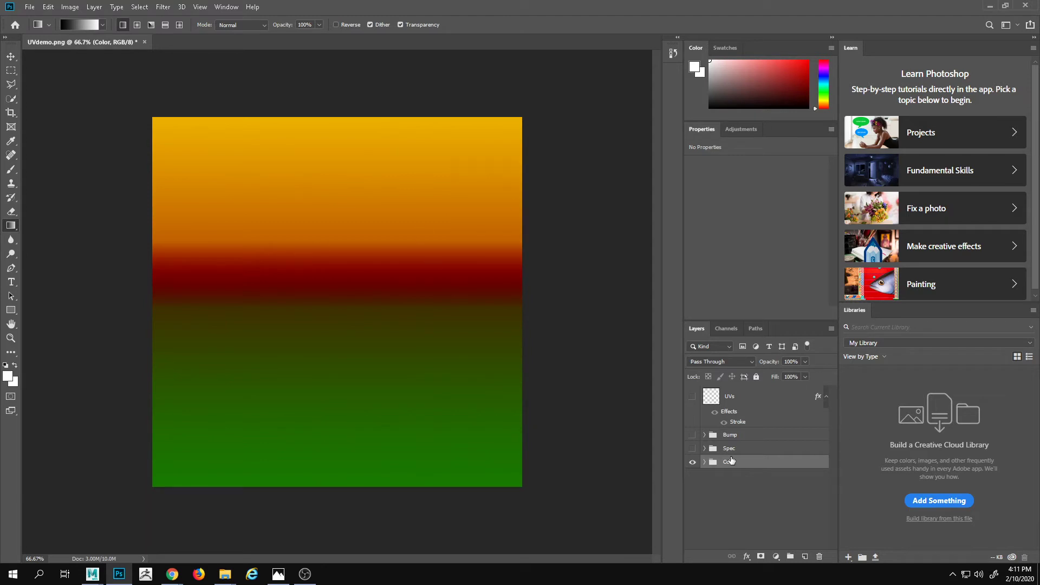
left_click_drag(692, 448, 695, 435)
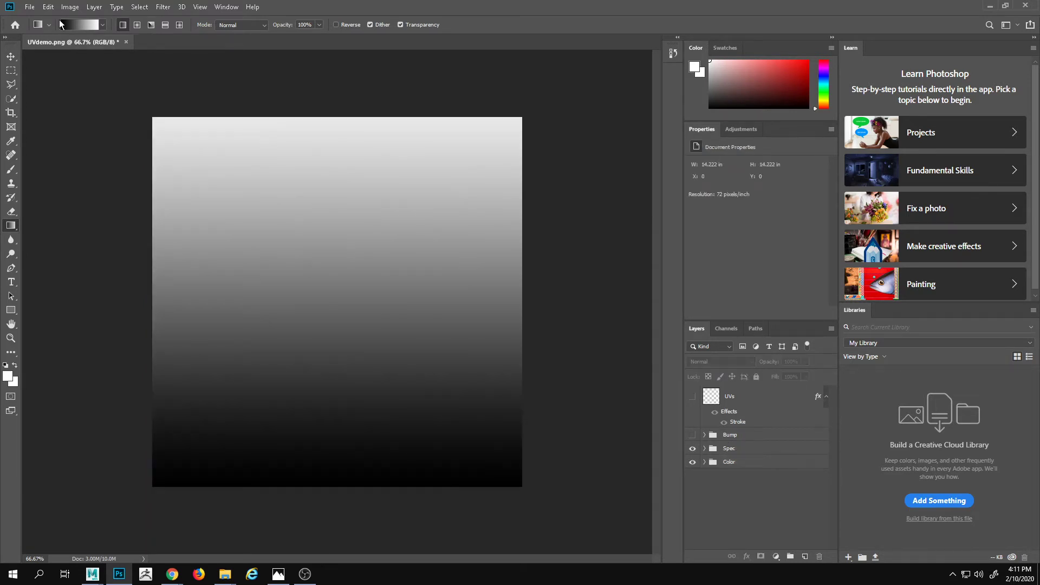
- Start saving the spec texture under a new name in the BananaProject folder, with Targa as the file format
left_click(26, 7)
left_click(100, 128)
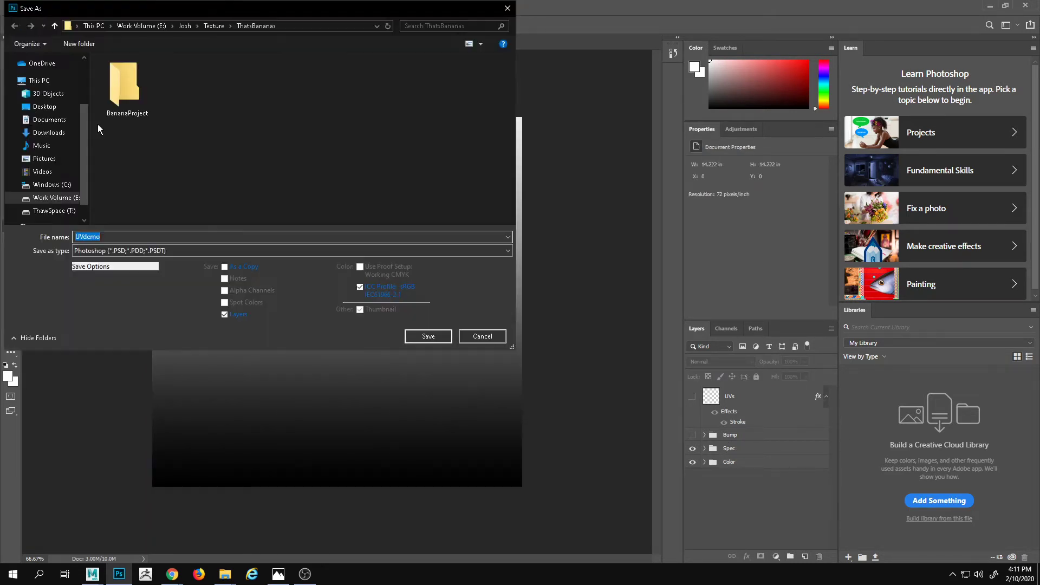
left_click(139, 99)
double_click(139, 99)
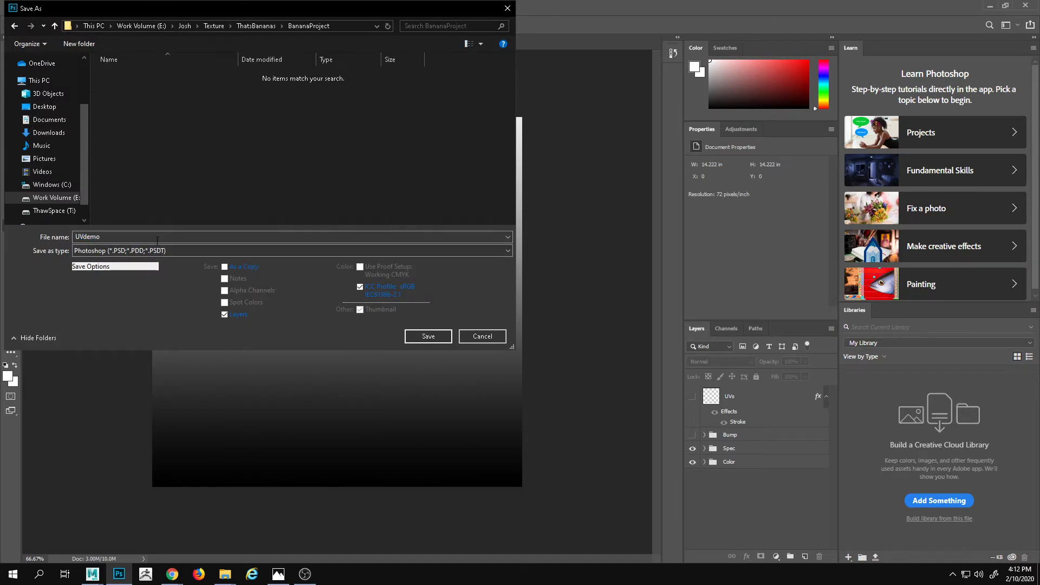
left_click(167, 250)
left_click(168, 428)
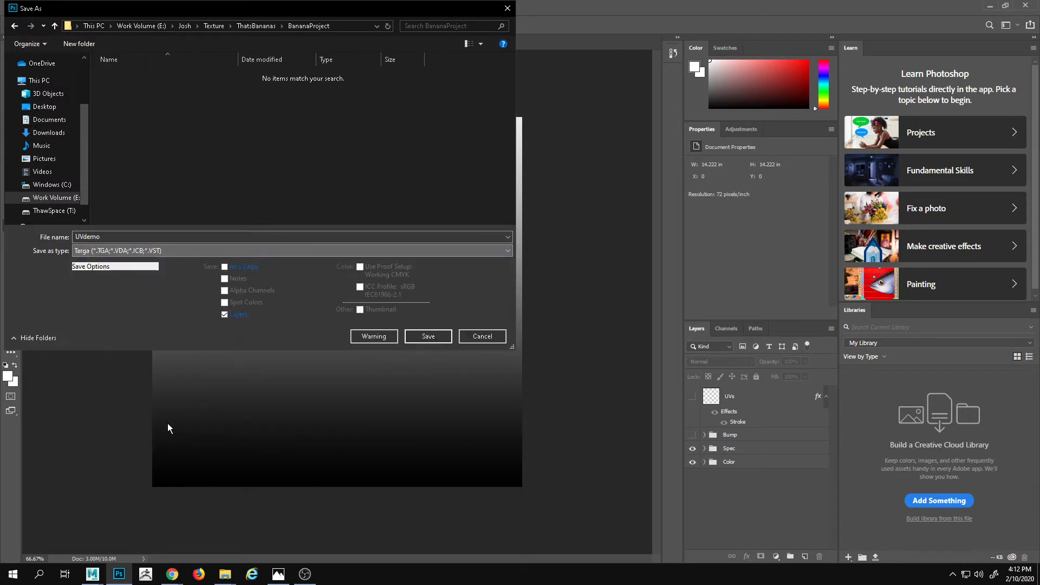
- Name the file with the artist's surname followed by "SpecTex" and save the Targa at 24 bits/pixel
left_click(125, 237)
left_click(134, 80)
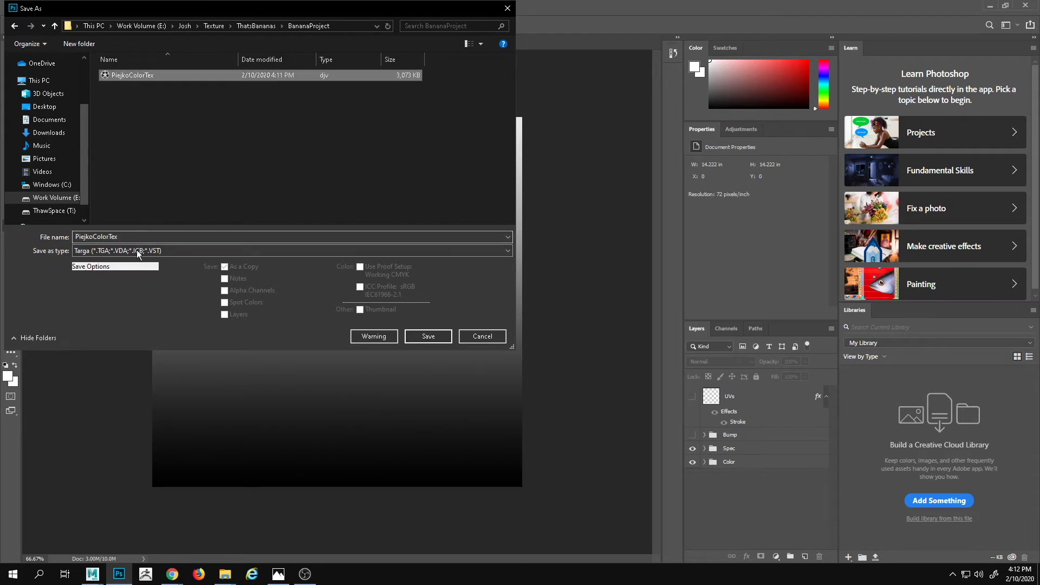
left_click(135, 237)
left_click(111, 236)
left_click_drag(109, 237, 94, 236)
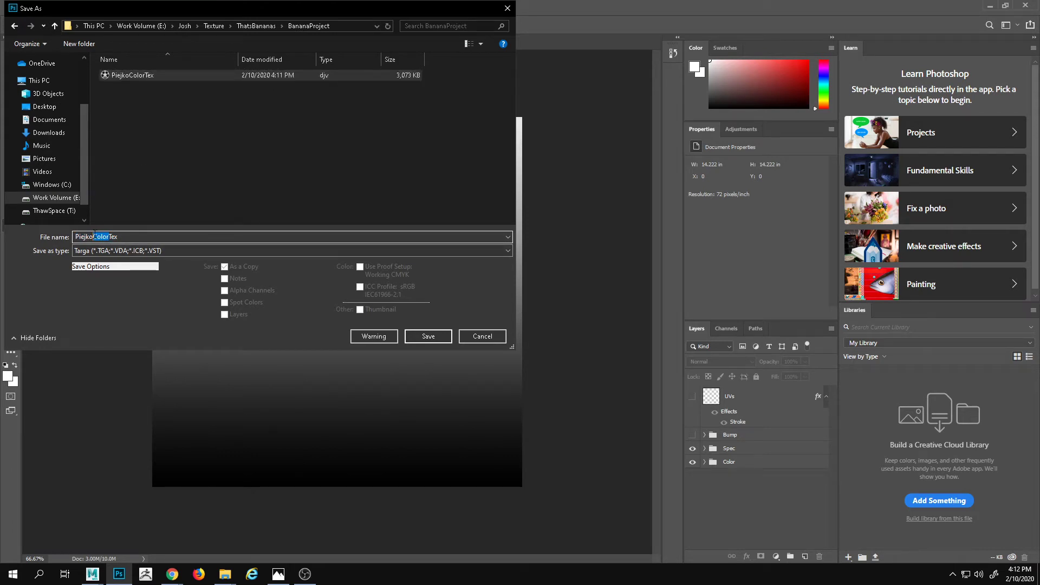
type("Spec")
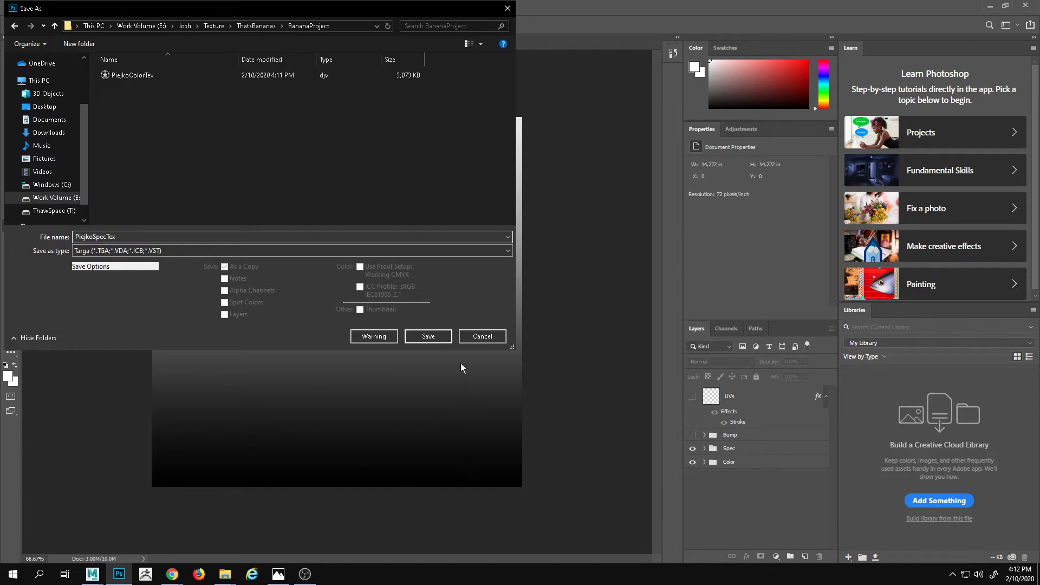
left_click(440, 341)
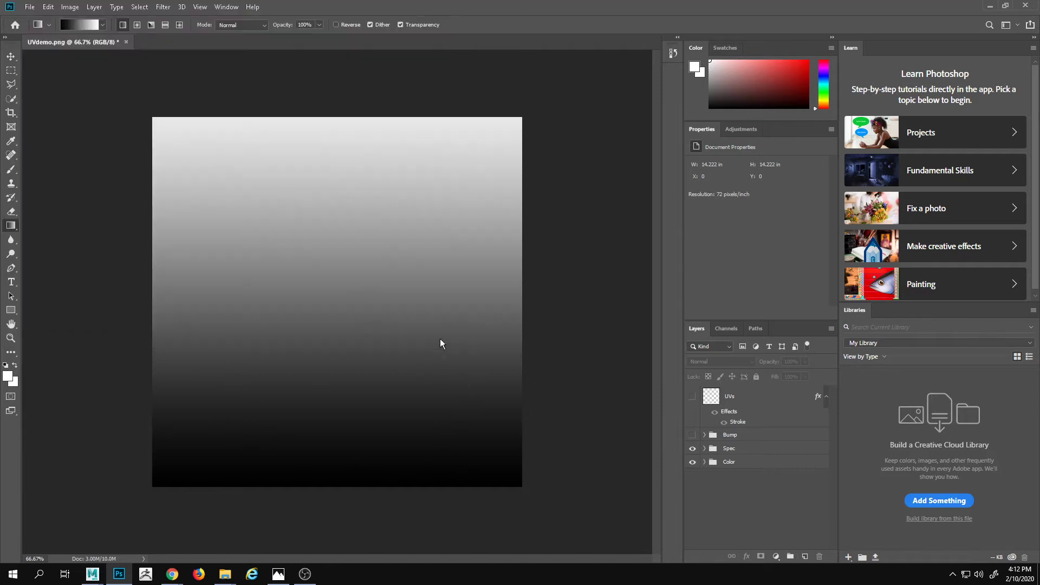
left_click(558, 192)
- Show the Bump group and start saving the bump texture as a Targa file in the BananaProject folder
left_click(30, 7)
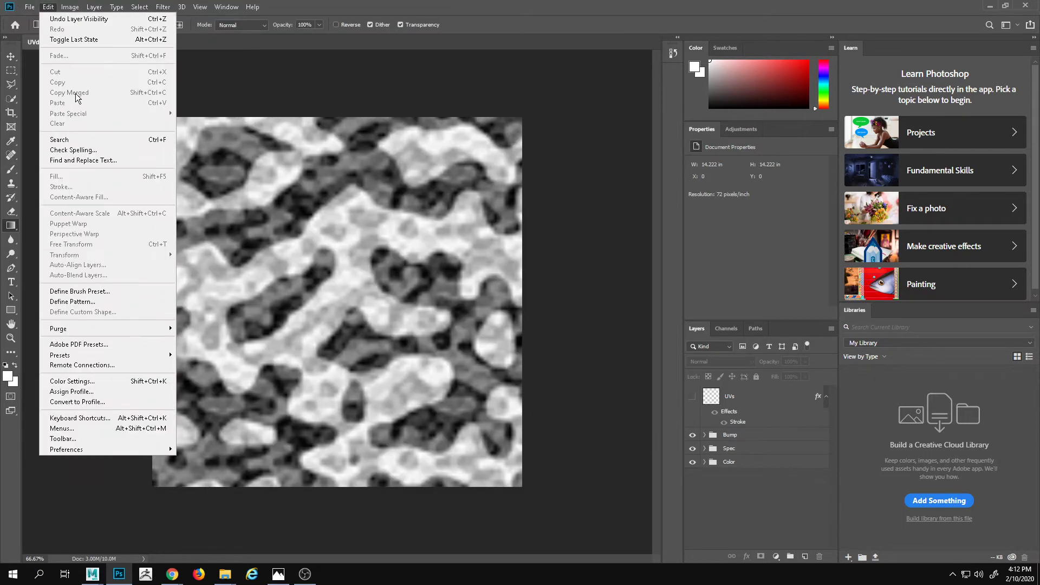
left_click(77, 128)
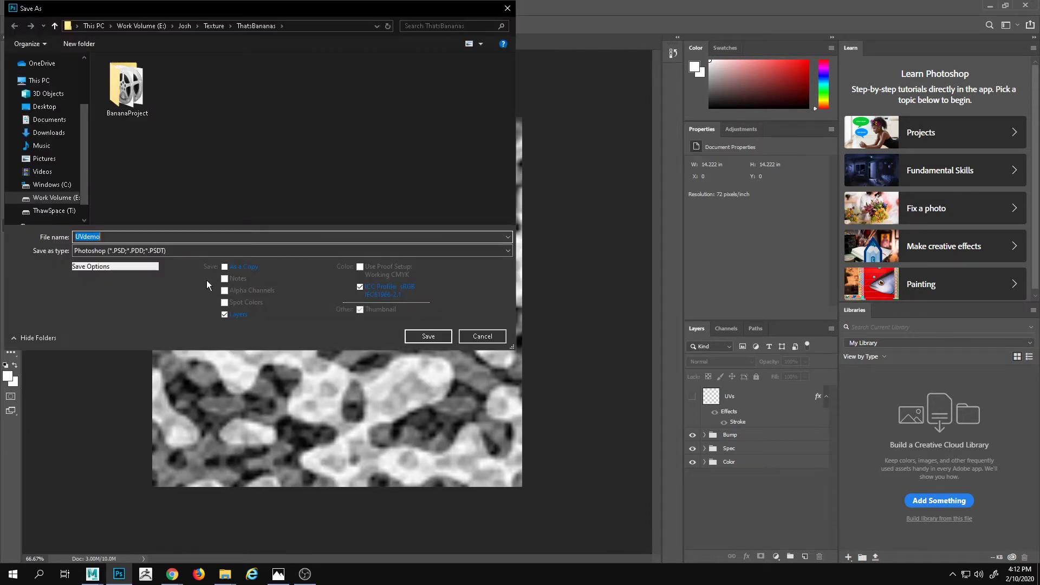
left_click(198, 252)
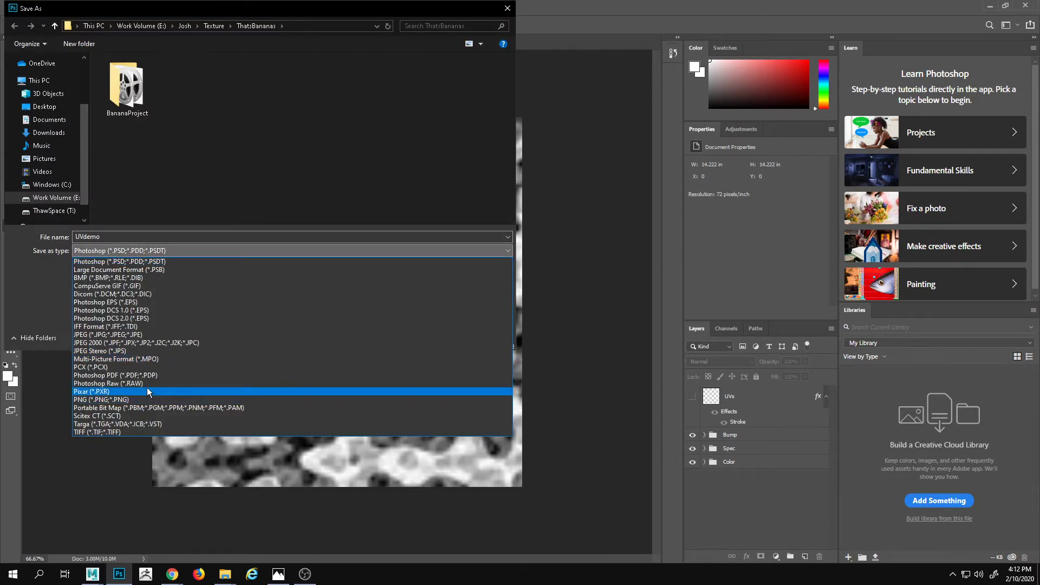
left_click(133, 422)
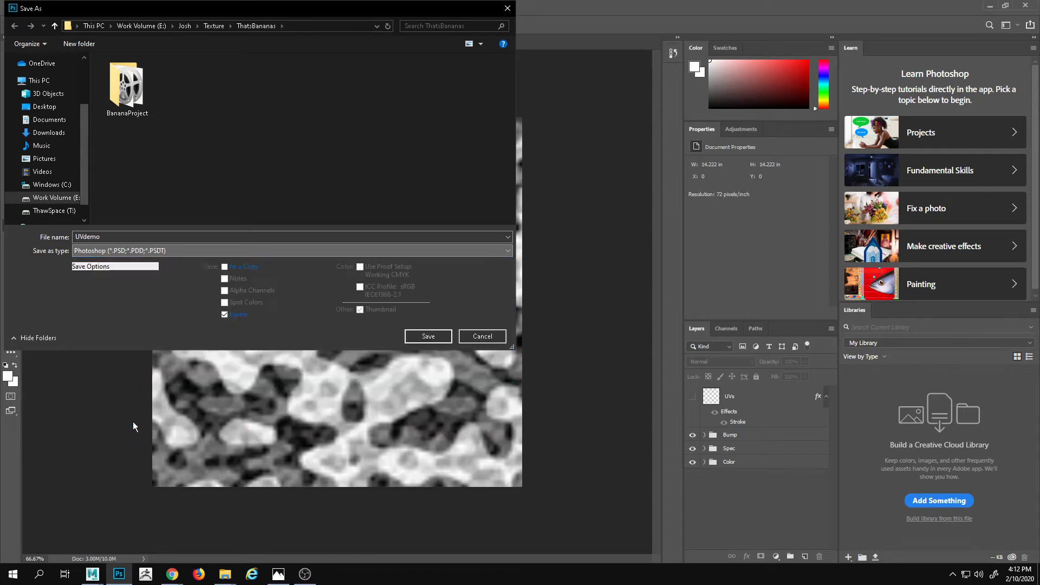
double_click(137, 109)
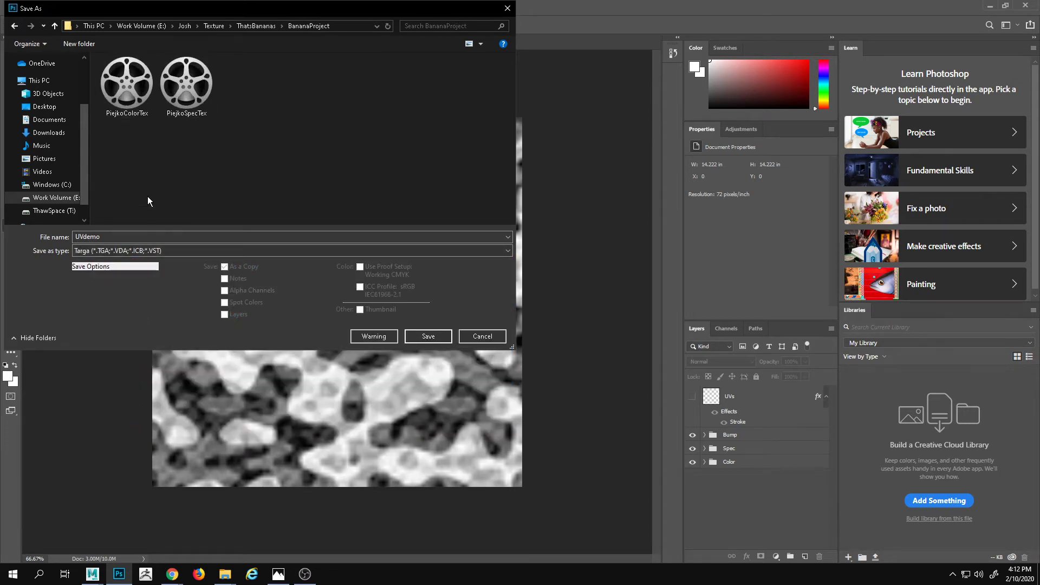
- Name the bump texture by replacing "Spec" in the existing spec file's name, and save the Targa at 24 bits/pixel
left_click(195, 101)
left_click(108, 237)
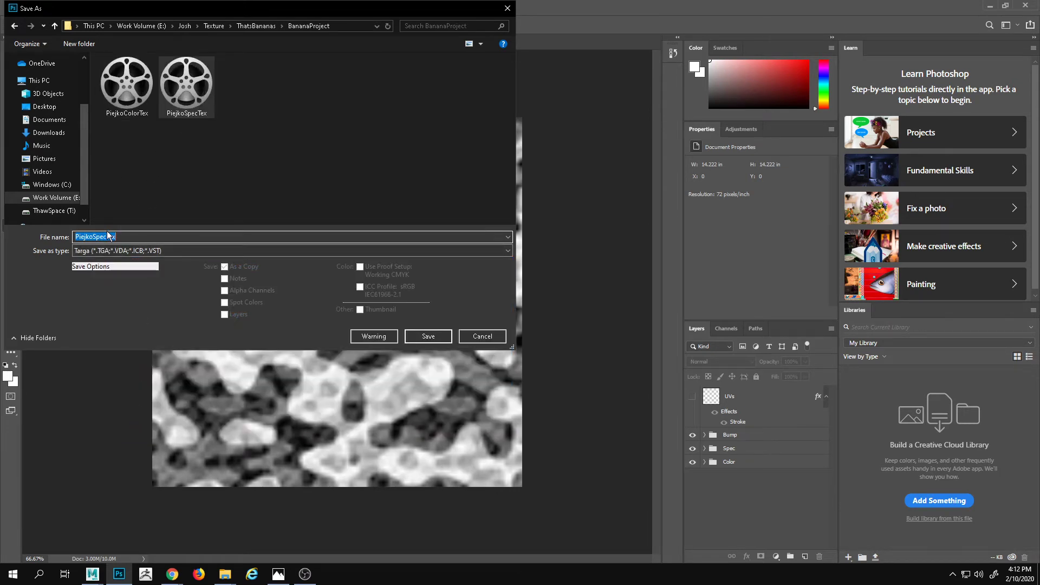
left_click(107, 236)
key("BackSpace")
key("BackSpace")
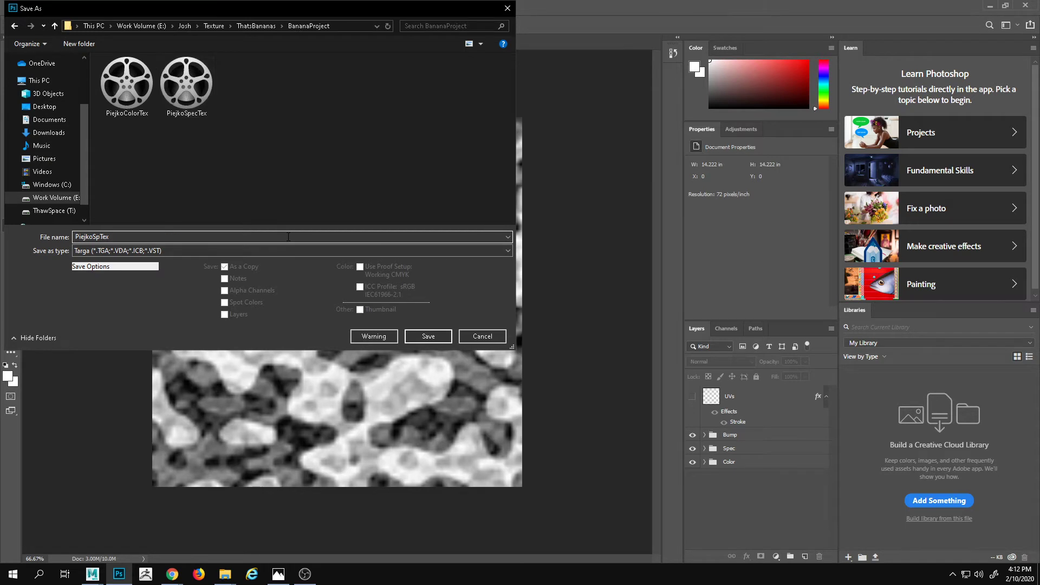
key("BackSpace")
key("BackSpace")
key("Return")
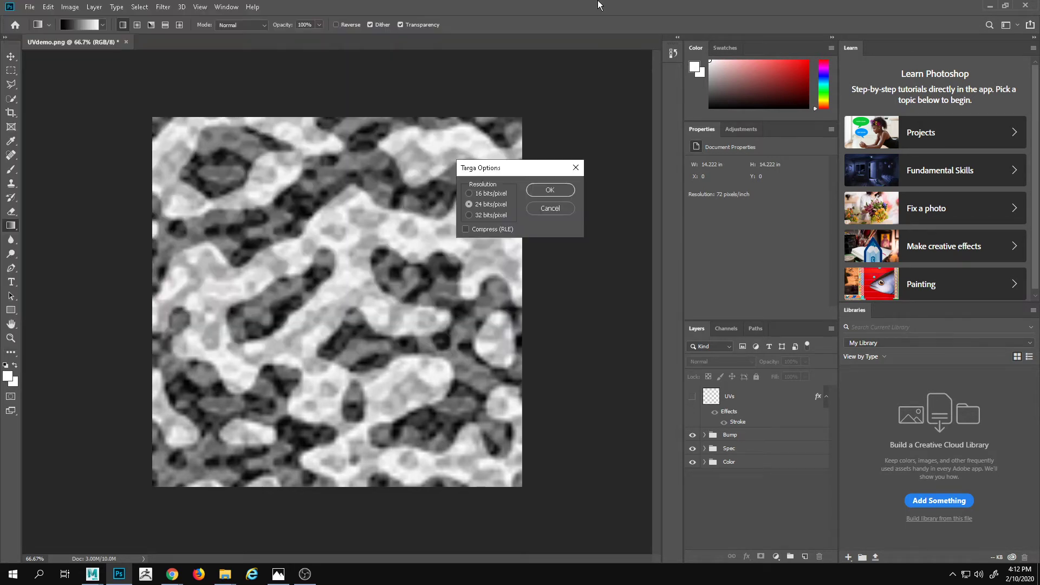
left_click(549, 190)
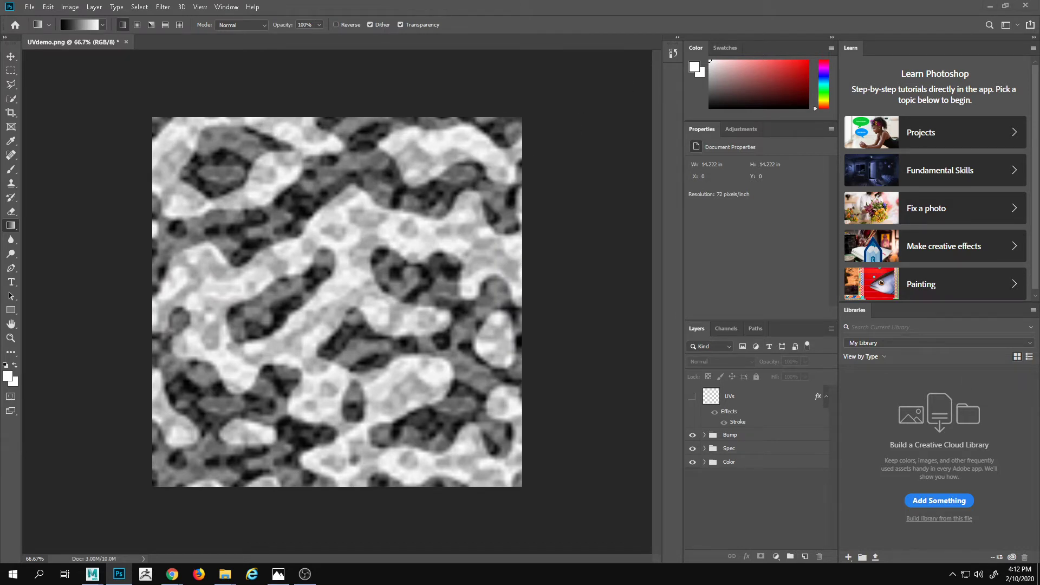
- Switch to Maya and raise the selected plane above the ground to a Translate Y of about 1.147
key("alt+Tab")
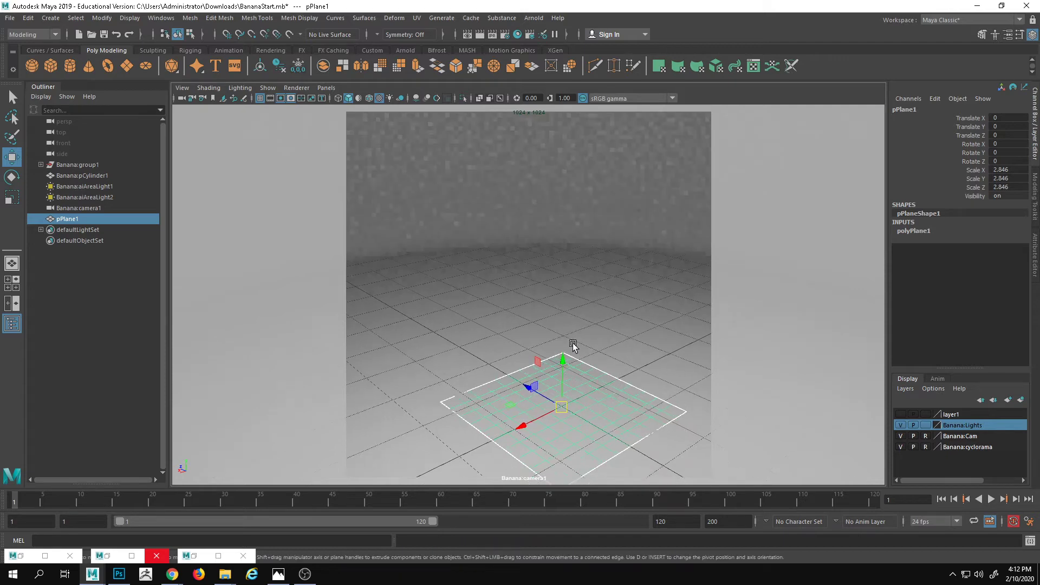
right_click(558, 361)
key("ctrl+z")
left_click_drag(562, 363, 565, 272)
left_click_drag(564, 360, 584, 344)
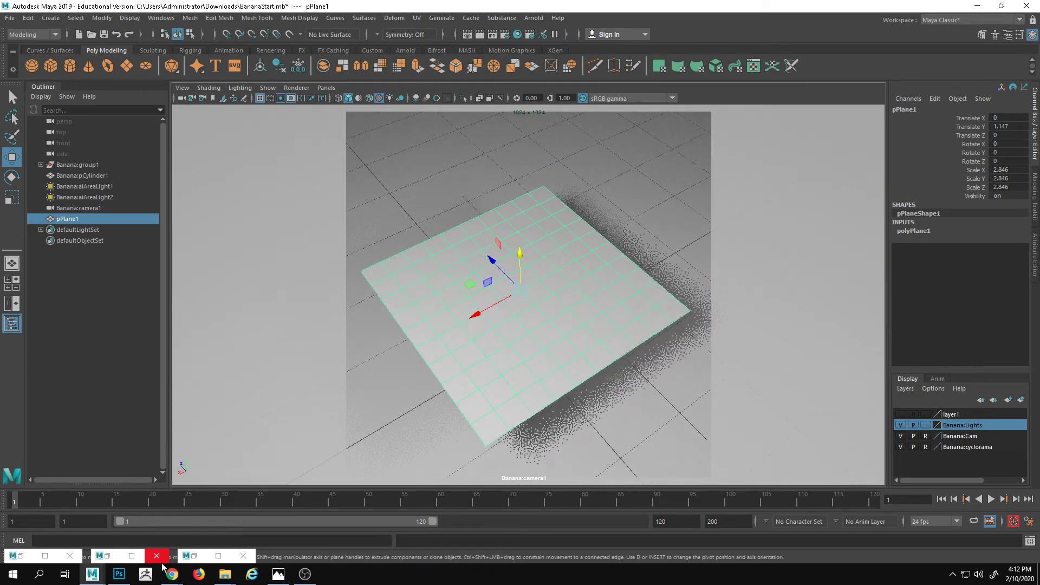
- Close two of the minimized Maya windows, including the UV Editor
left_click(228, 557)
left_click(1027, 7)
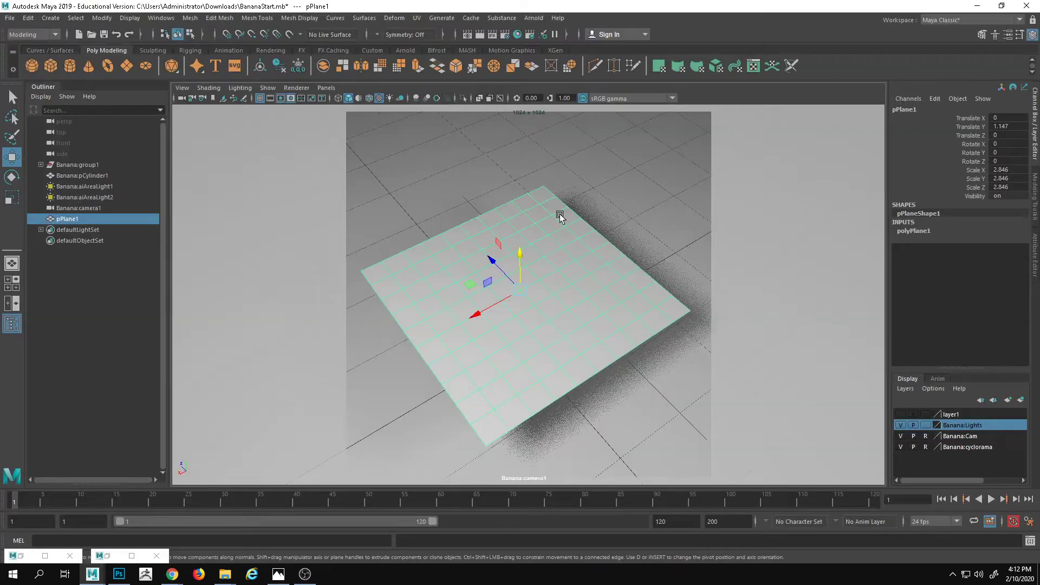
left_click(132, 556)
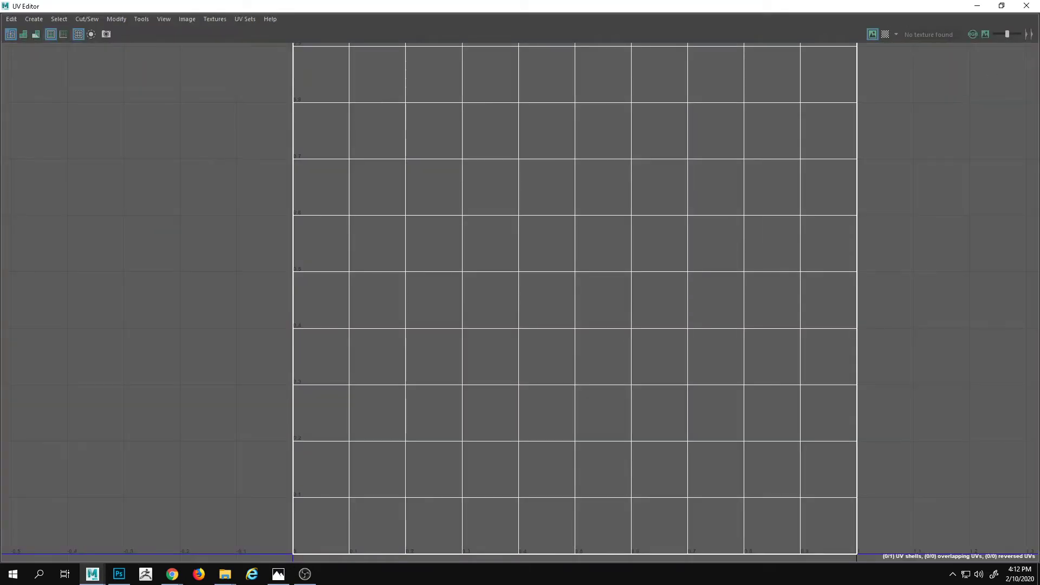
left_click(1027, 7)
- Restore the Hypershade and rename the aiStandardSurface1 material as "ClassDemoMat"
left_click(43, 556)
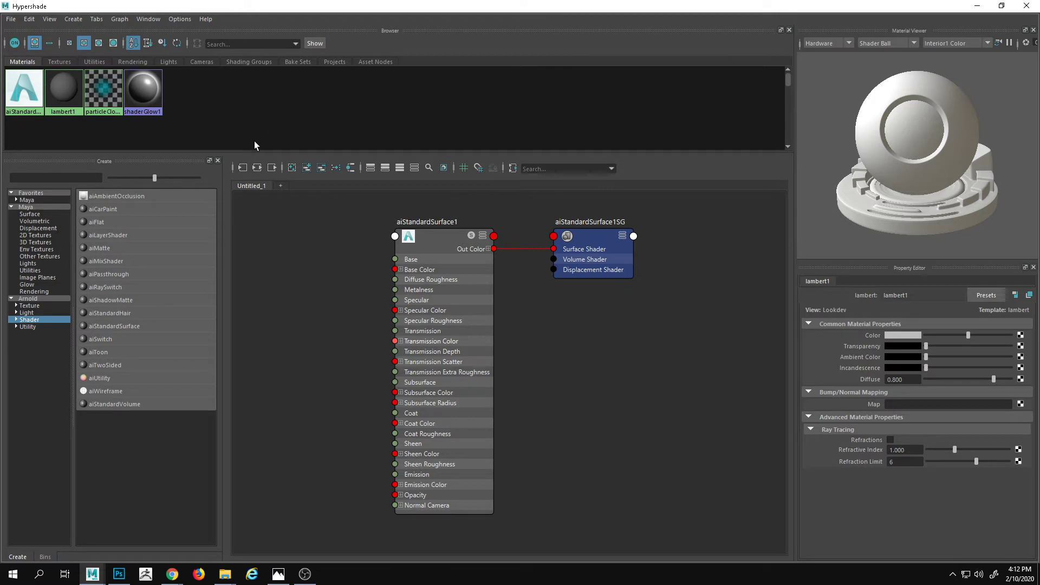
left_click(22, 92)
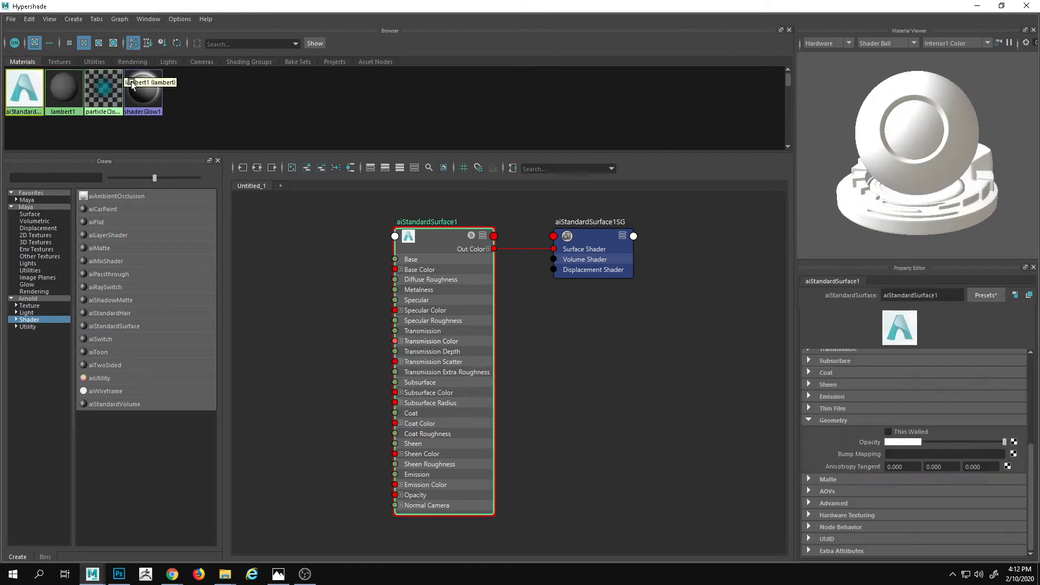
left_click_drag(935, 295, 882, 297)
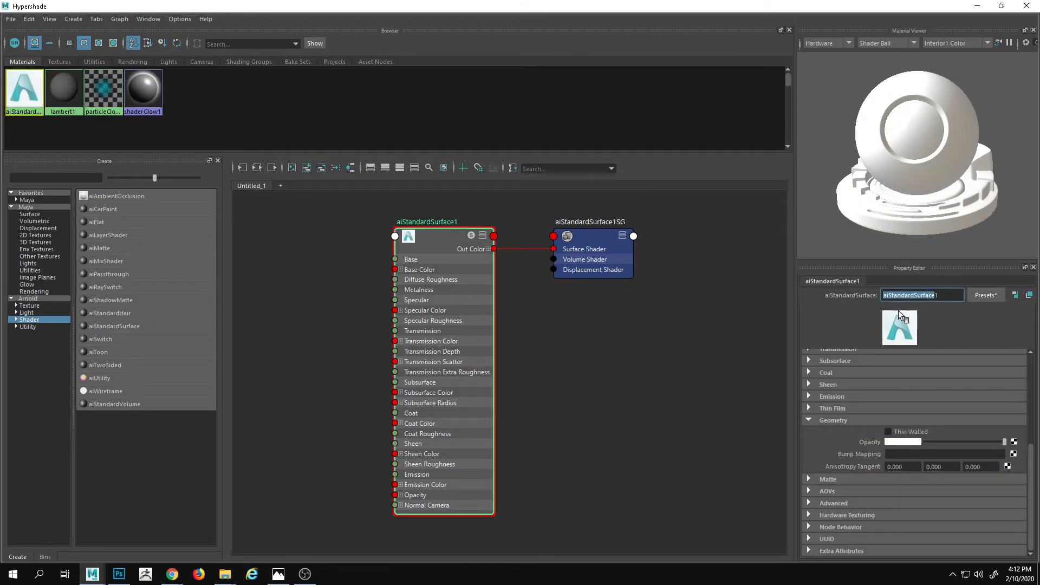
double_click(943, 295)
key("BackSpace")
type("ClassDemoMat")
key("Return")
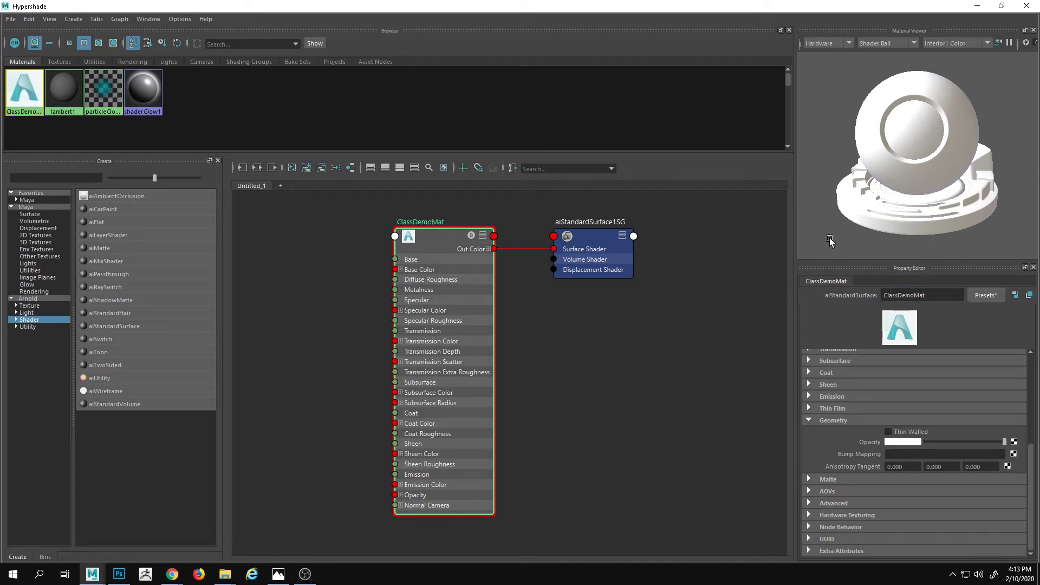
- Connect a File texture to the Base Color of ClassDemoMat
scroll(876, 353, "up", 5)
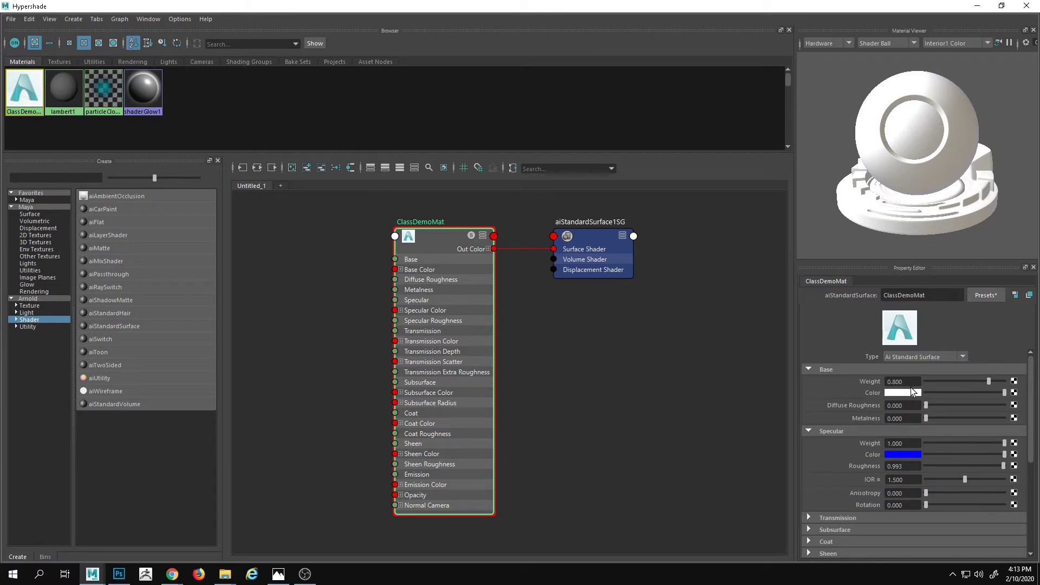
left_click(1014, 394)
left_click(480, 281)
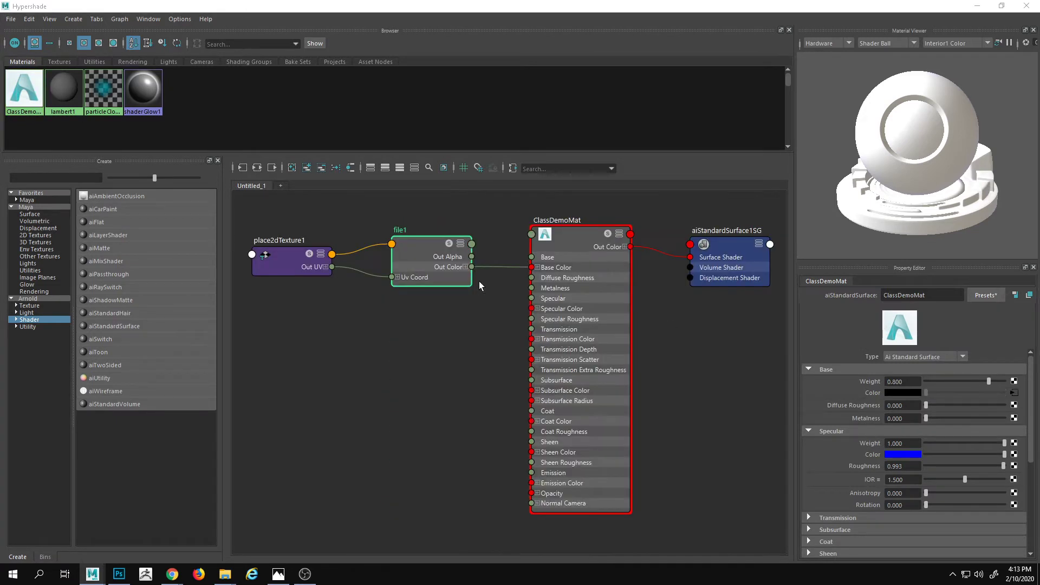
- Load the ColorTex Targa image from the Texture\ThatsBananas\BananaProject folder into the file1 node
left_click(1022, 370)
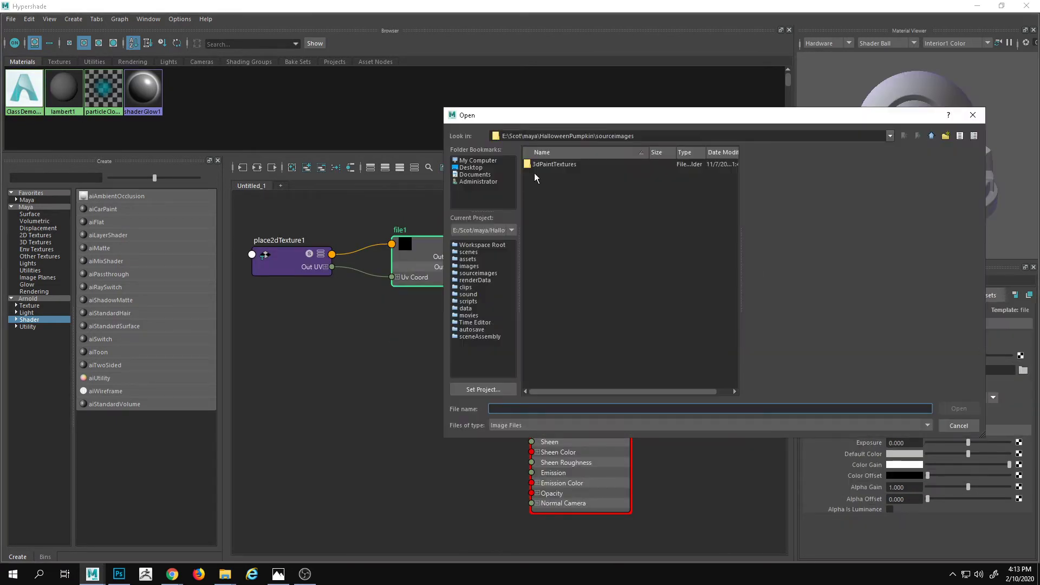
left_click(478, 160)
double_click(562, 182)
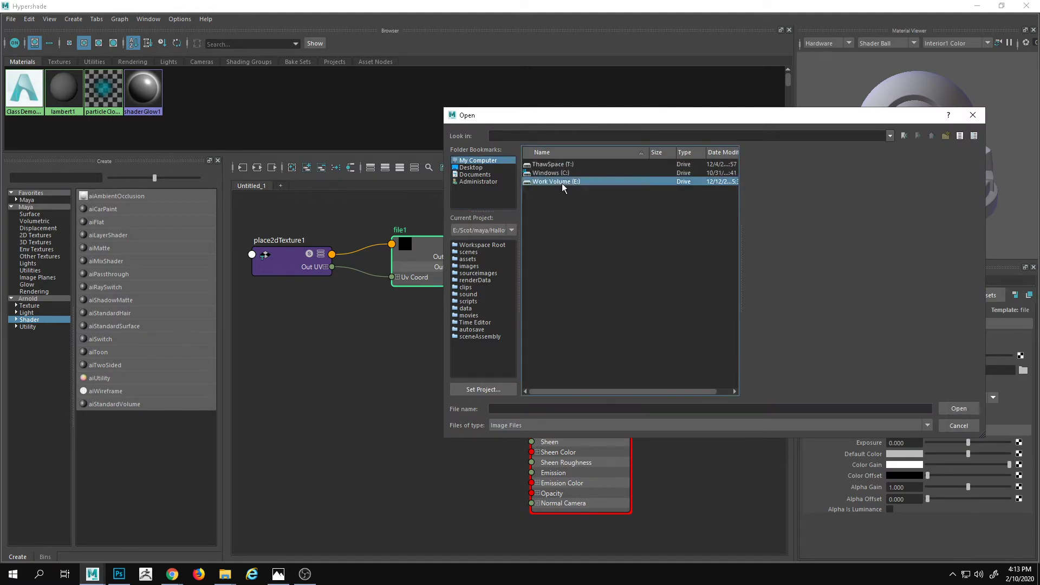
double_click(540, 180)
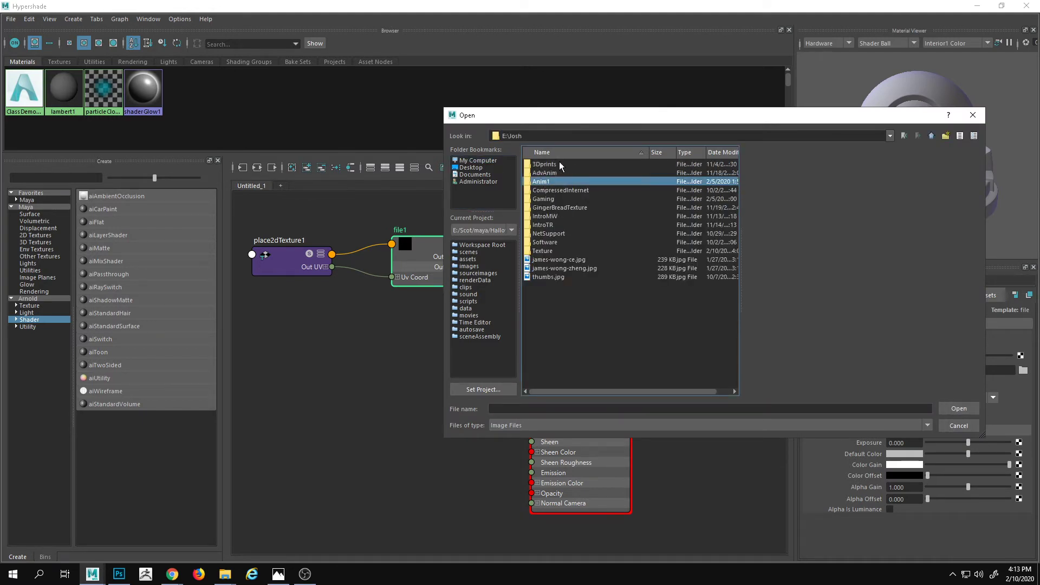
left_click(554, 173)
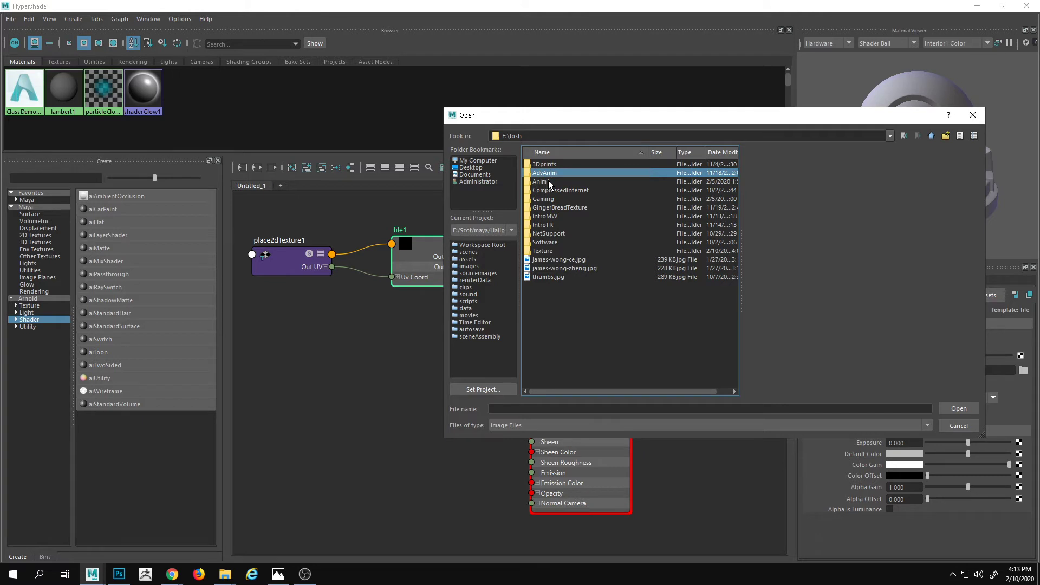
double_click(552, 250)
double_click(552, 171)
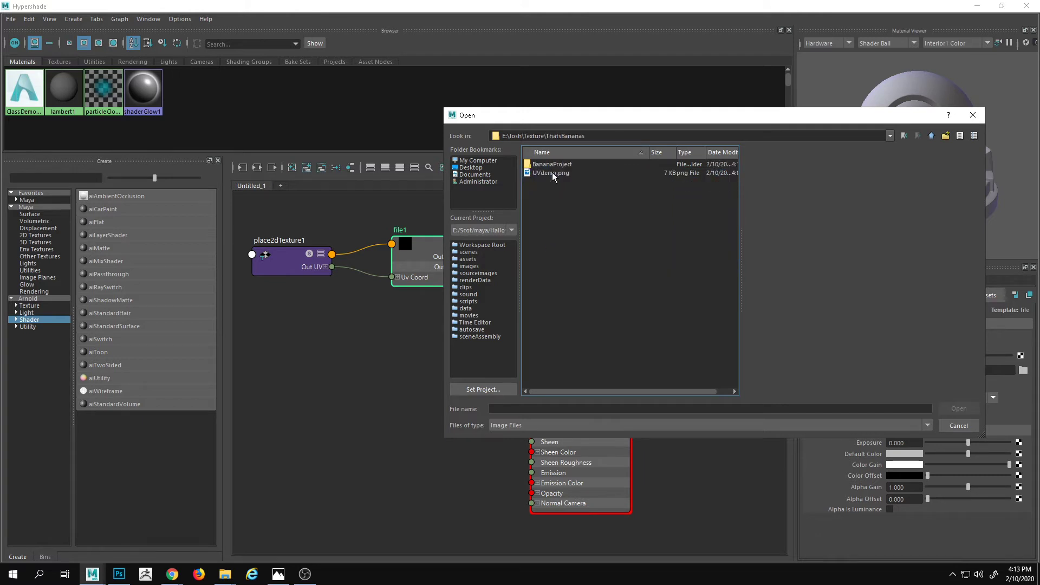
left_click(554, 172)
double_click(561, 164)
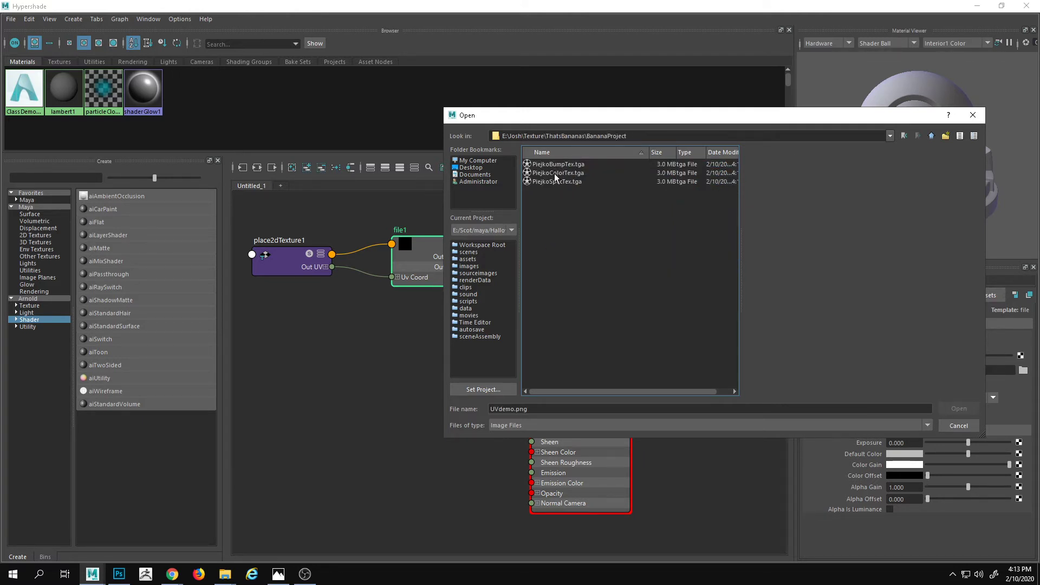
left_click(551, 178)
left_click(551, 174)
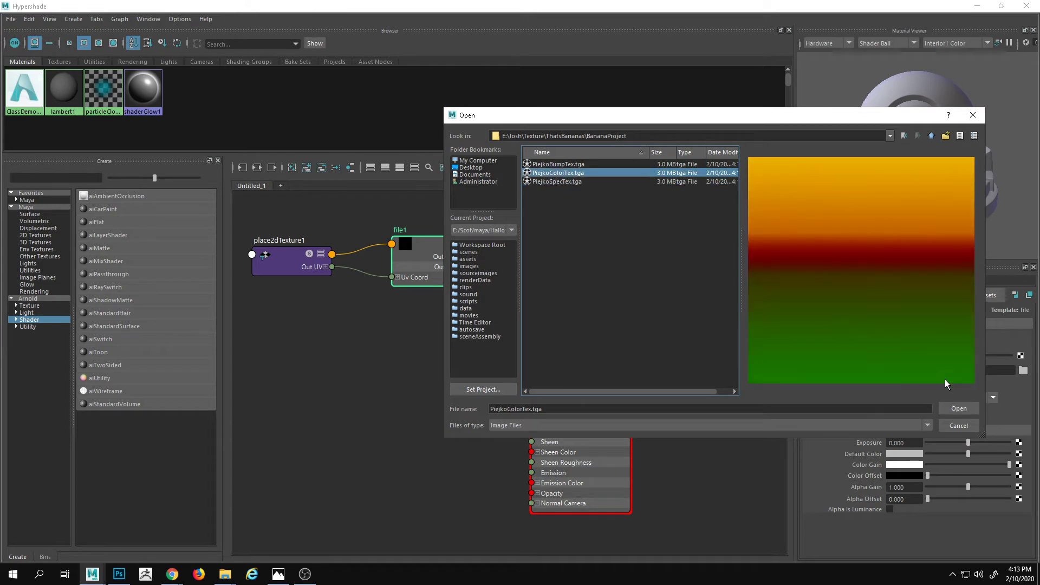
left_click(959, 409)
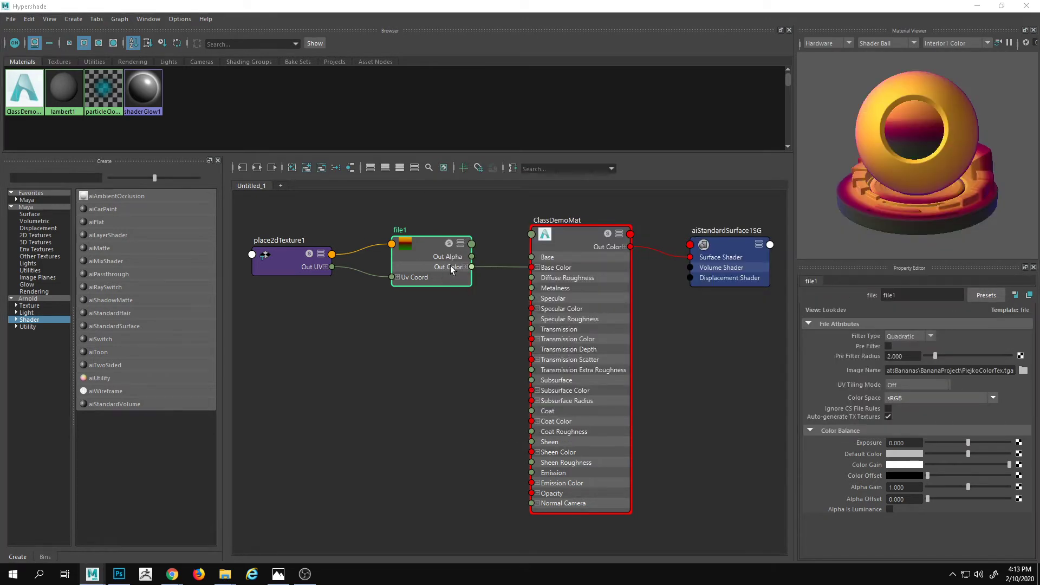
- Connect a File texture to the Specular Color of ClassDemoMat and load the SpecTex Targa image into it
left_click(583, 253)
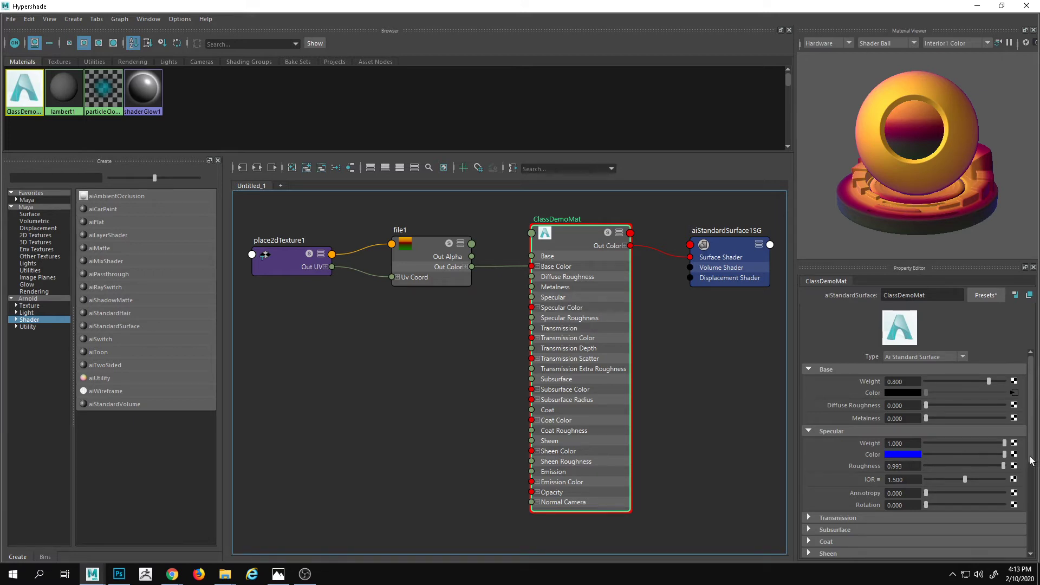
left_click(1014, 455)
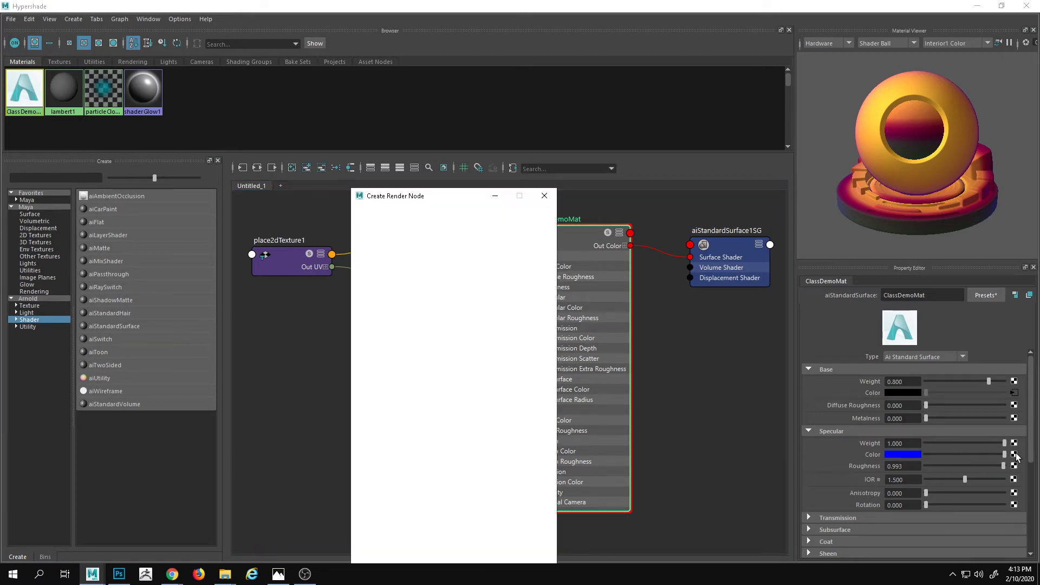
left_click(444, 284)
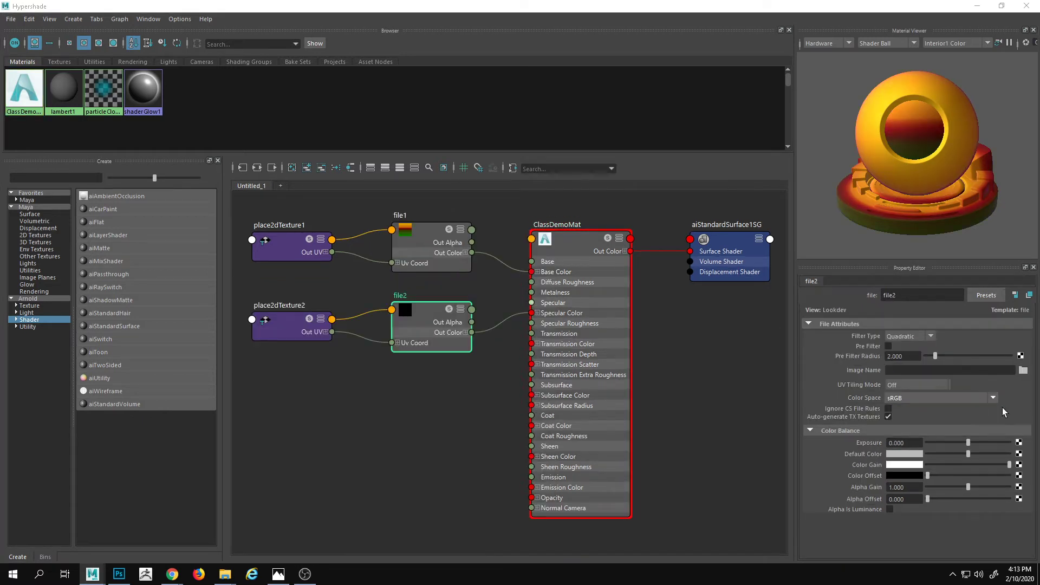
left_click(1023, 371)
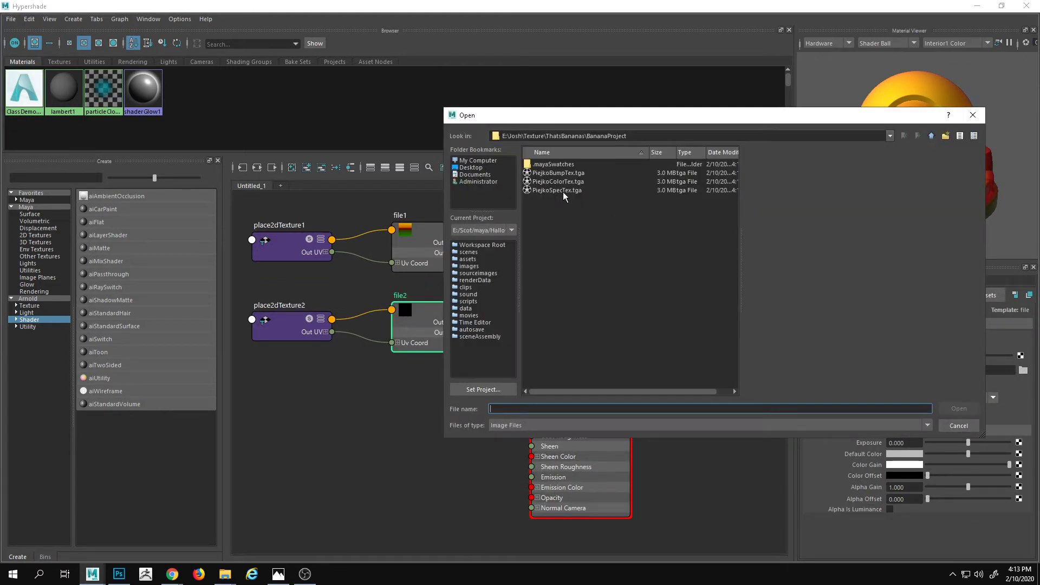
left_click(558, 190)
left_click(971, 412)
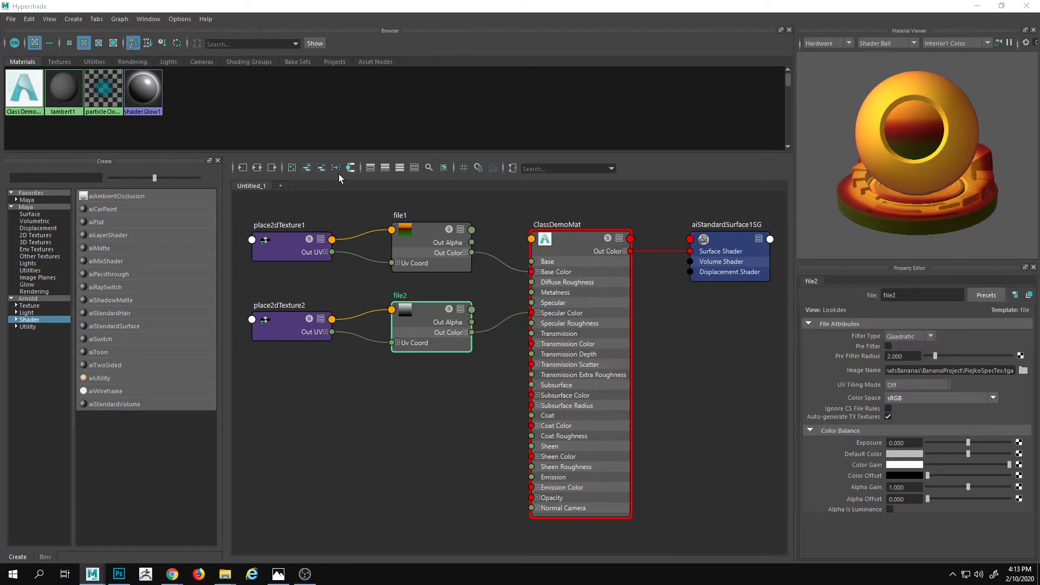
- Connect a File texture to the Bump Mapping of ClassDemoMat and load the BumpTex Targa image into it
left_click(613, 275)
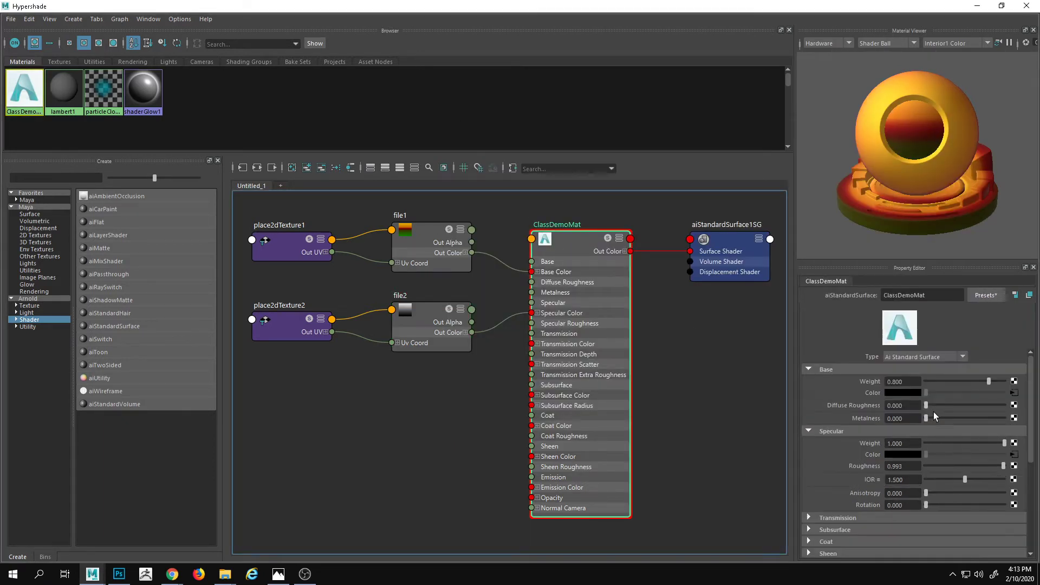
scroll(945, 473, "down", 5)
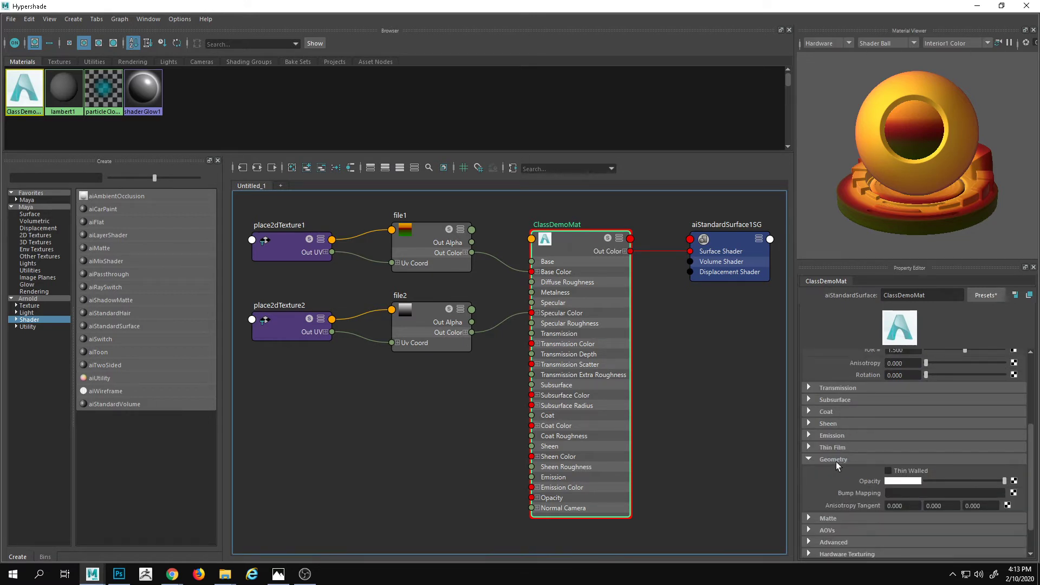
left_click(1013, 493)
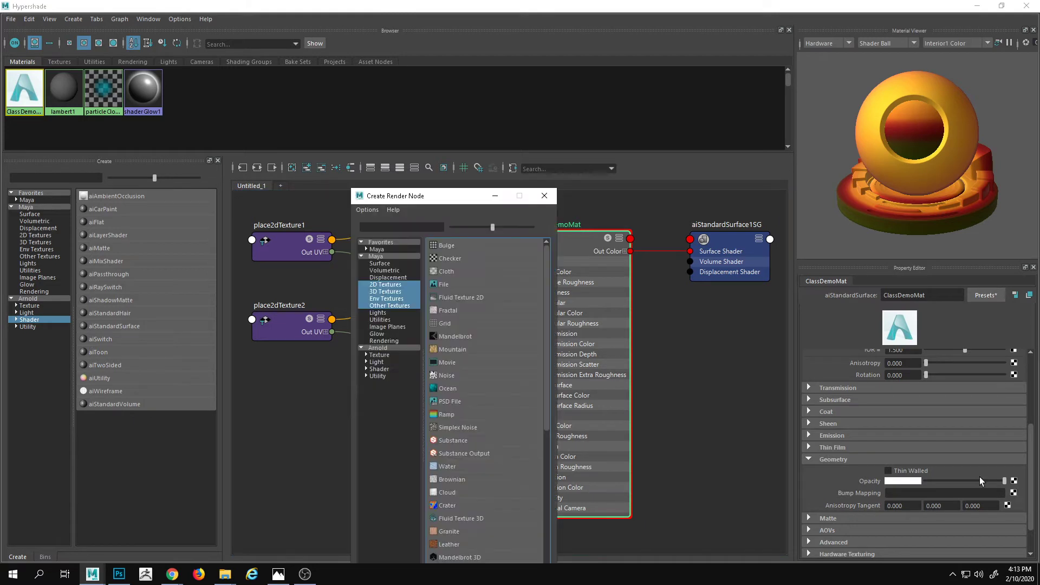
left_click(450, 285)
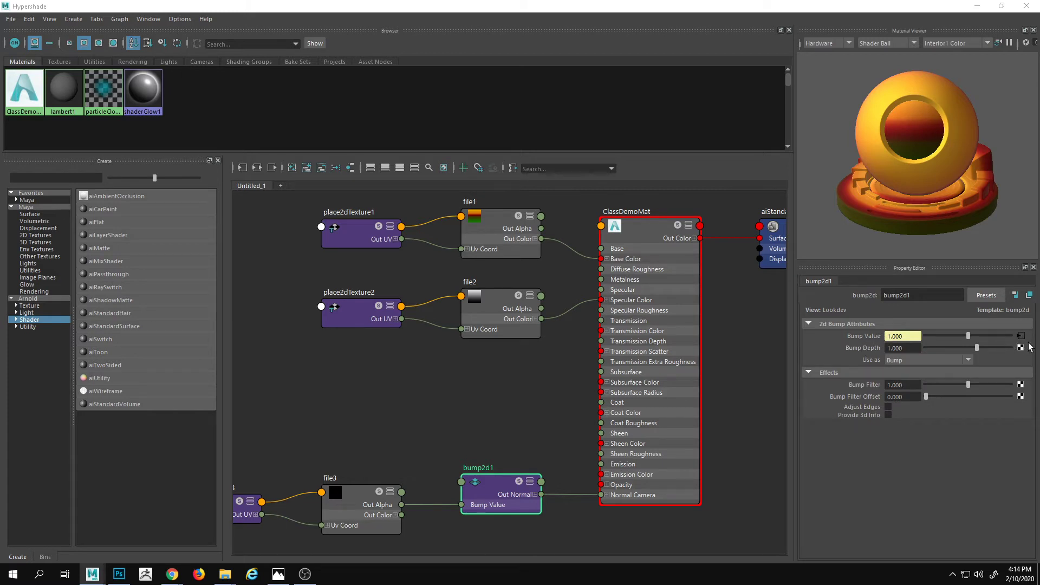
left_click(1021, 336)
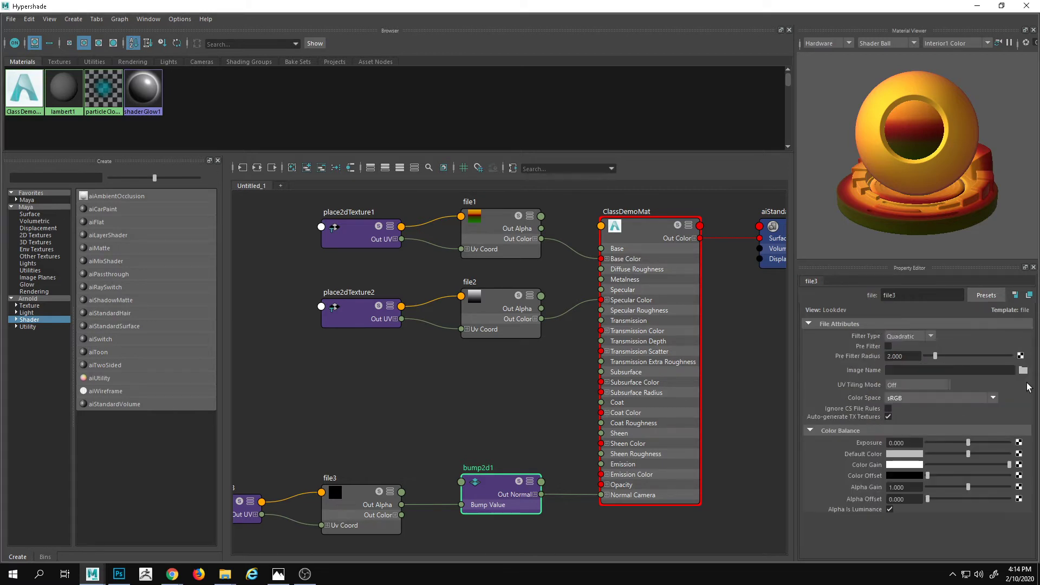
left_click(1023, 371)
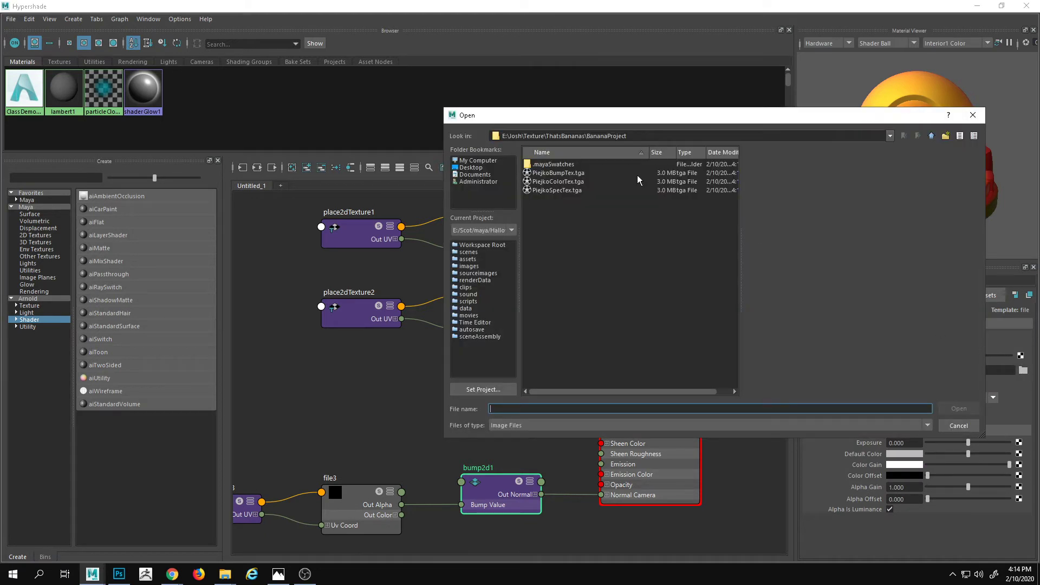
left_click(564, 174)
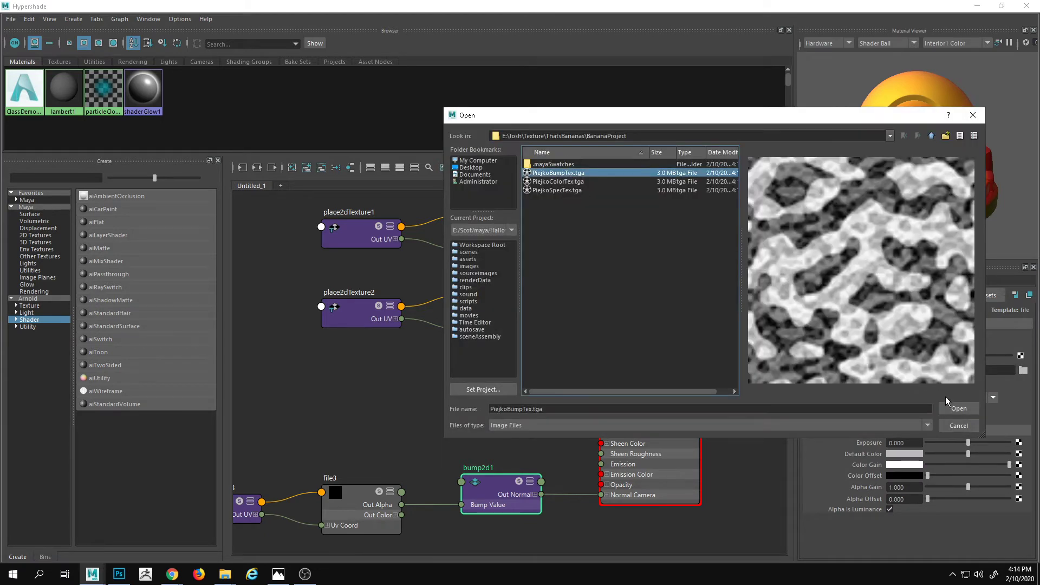
left_click(958, 409)
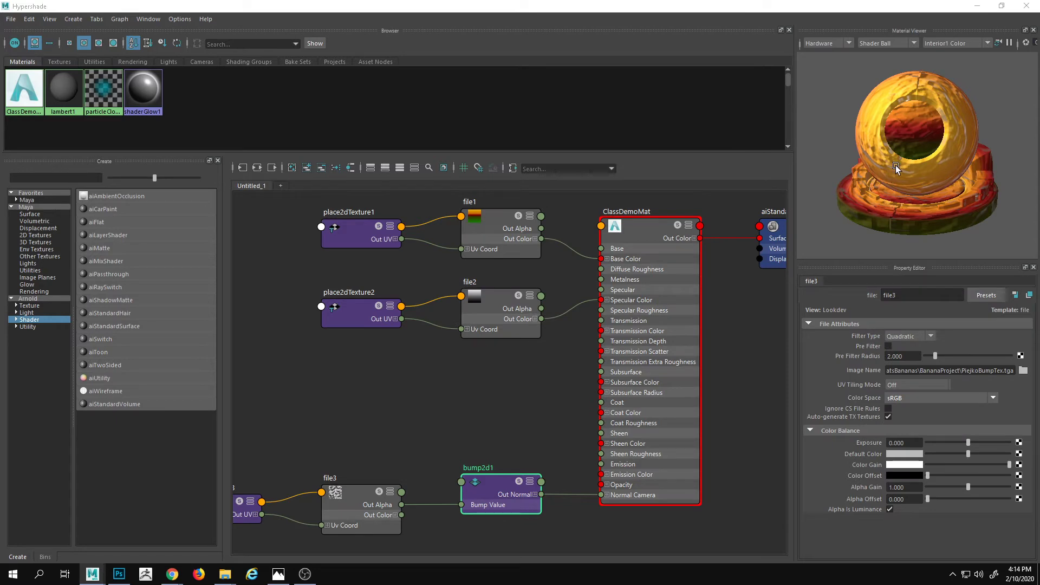
- Select the plane pPlane1 in the scene, assign ClassDemoMat to it from the Hypershade, and minimize the Hypershade
left_click(979, 6)
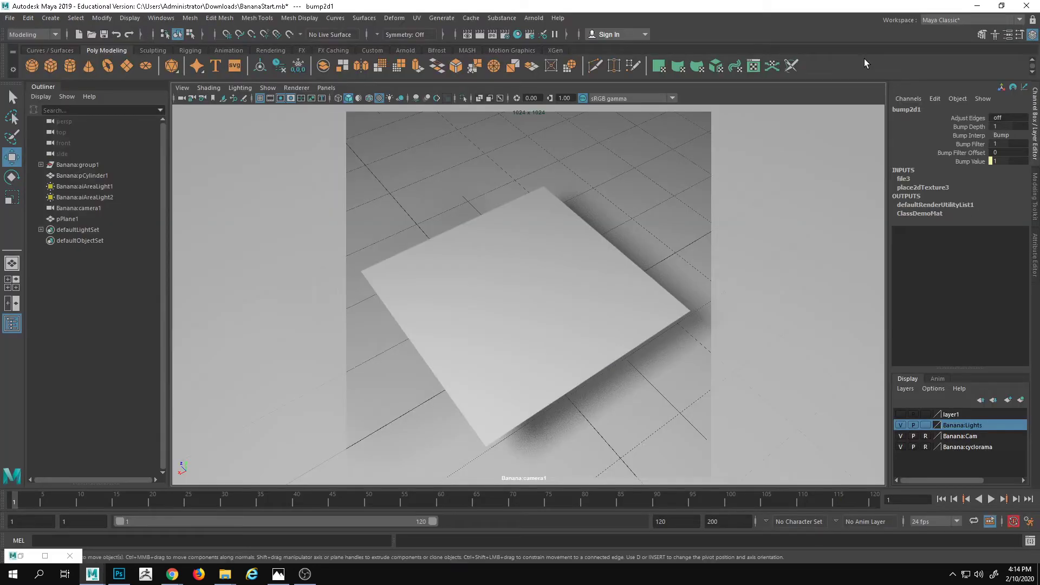
left_click(622, 310)
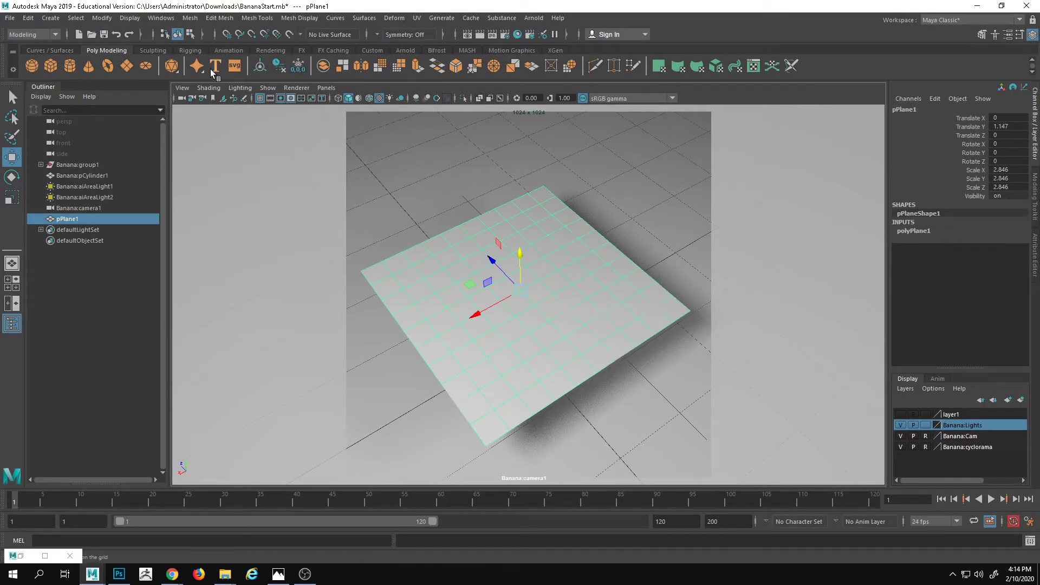
left_click(209, 88)
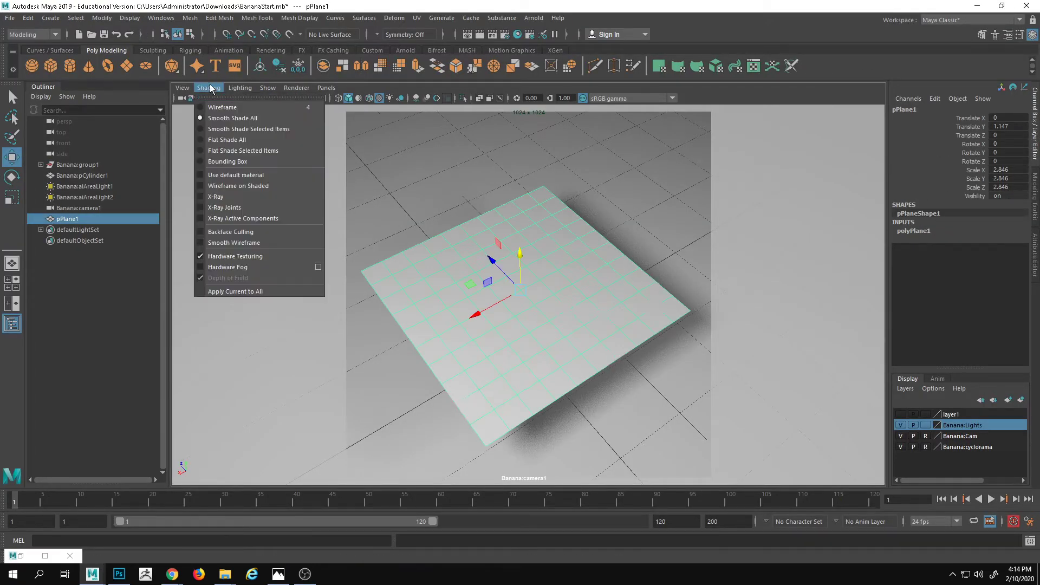
left_click(45, 555)
left_click(45, 556)
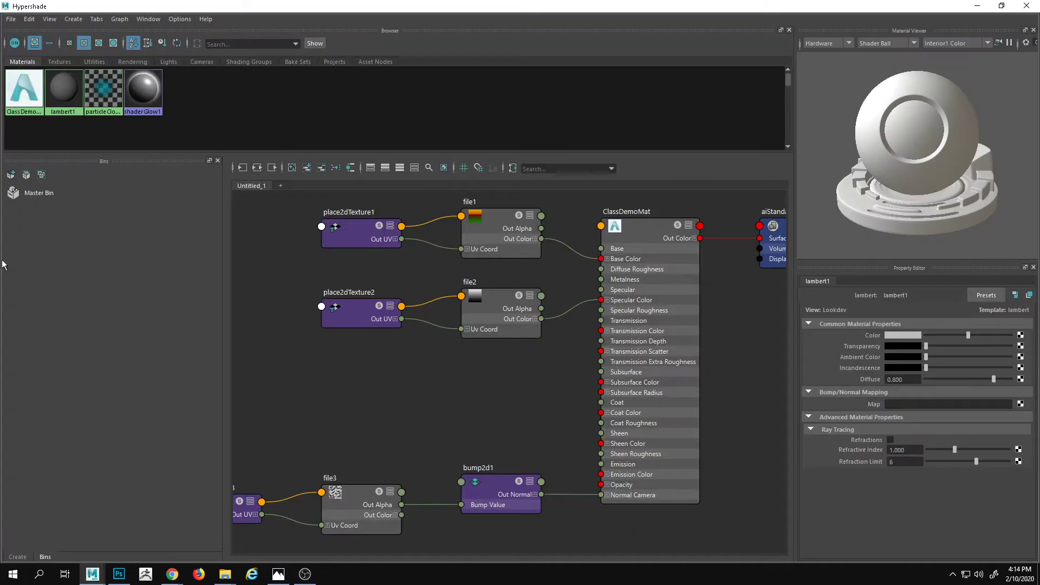
right_click(25, 96)
left_click(55, 70)
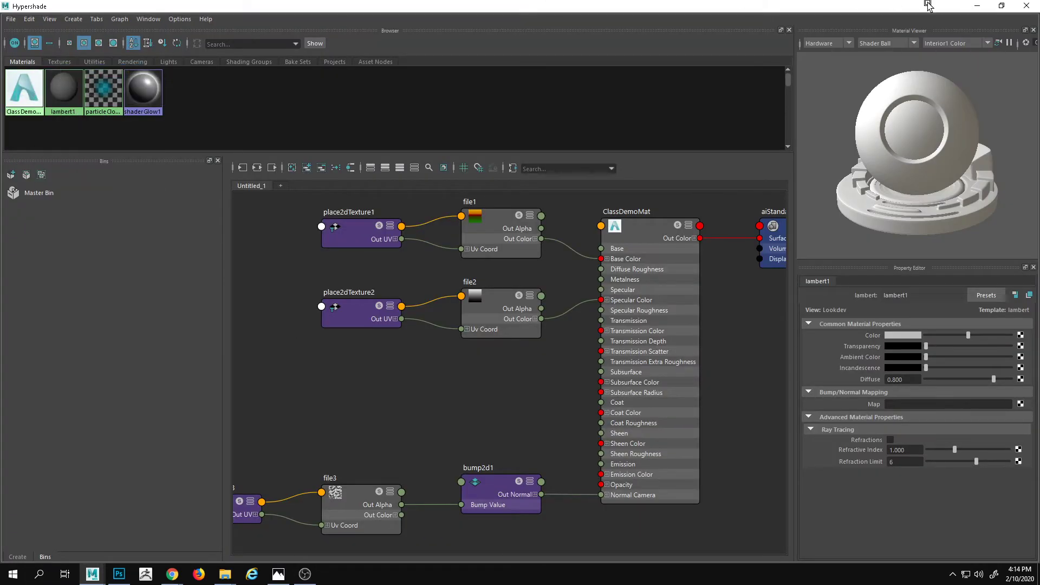
left_click(980, 6)
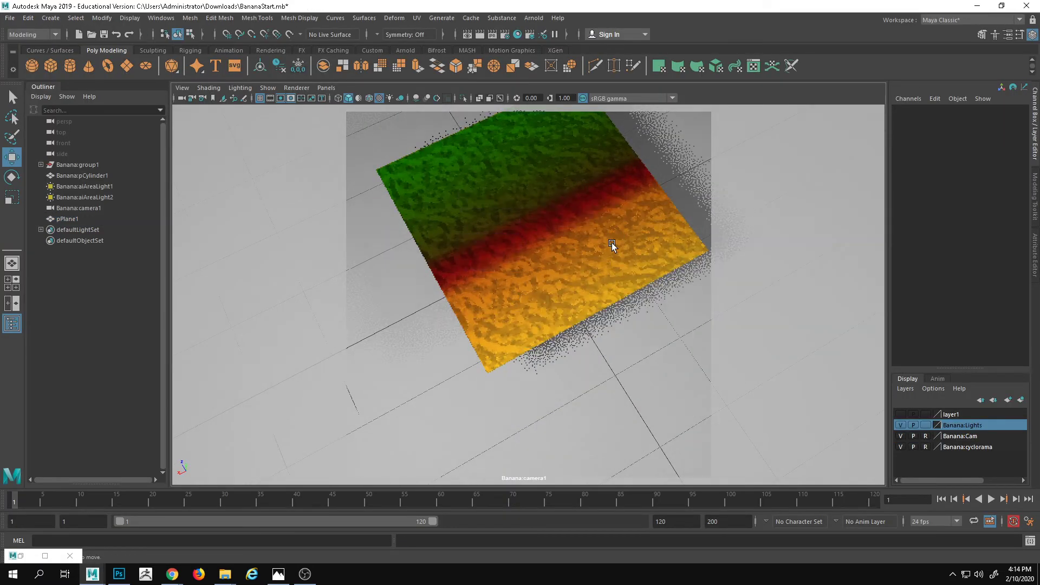
- Turn off the gate mask and the resolution gate in the Banana:camera1 view
key("space")
key("space")
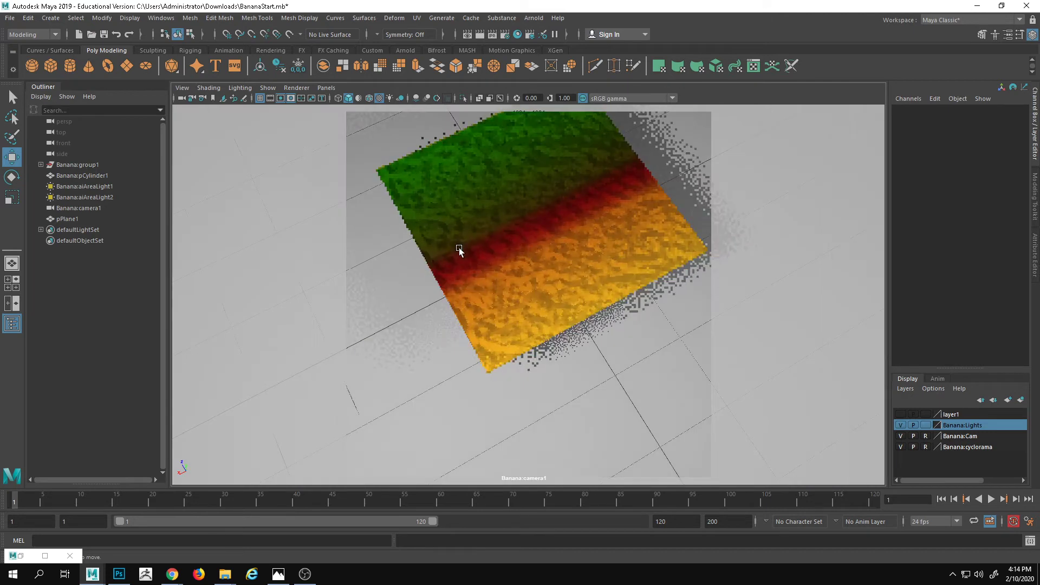
left_click_drag(460, 250, 567, 319)
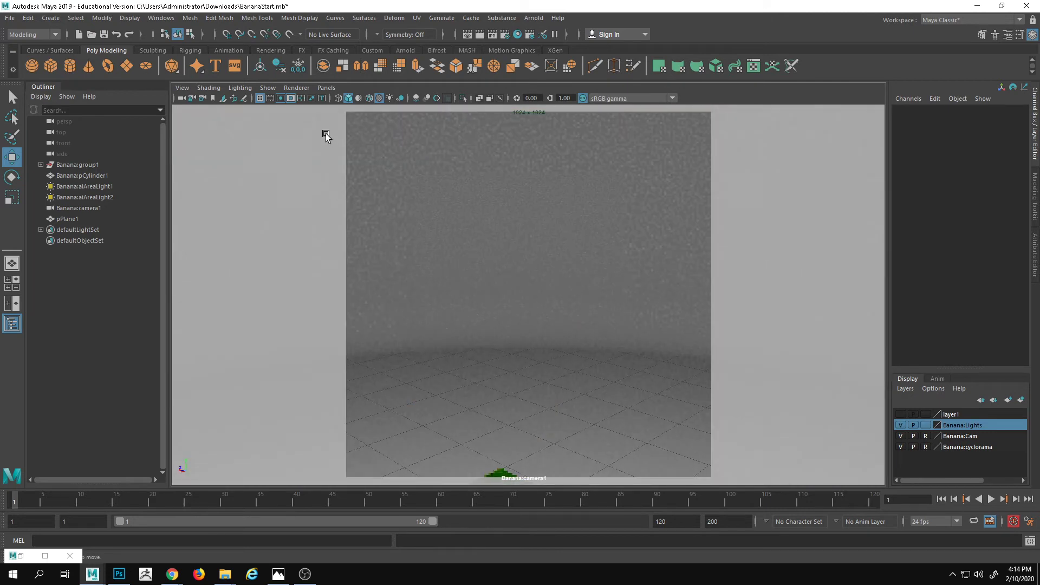
left_click(291, 98)
left_click(281, 98)
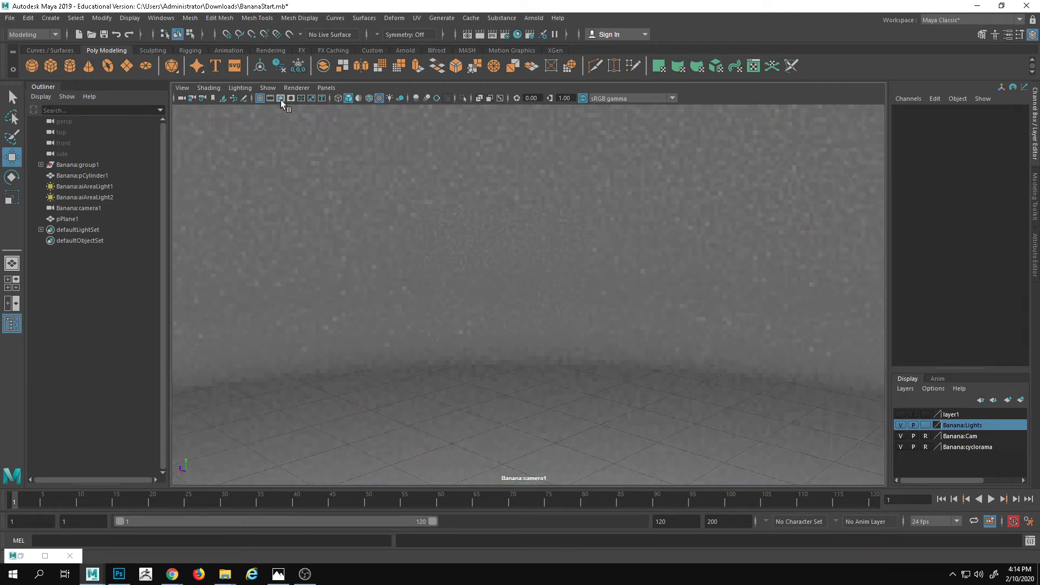
- Examine the color, specular and bump textures on the plane from several angles, with the plane selected
left_click_drag(362, 169, 690, 297)
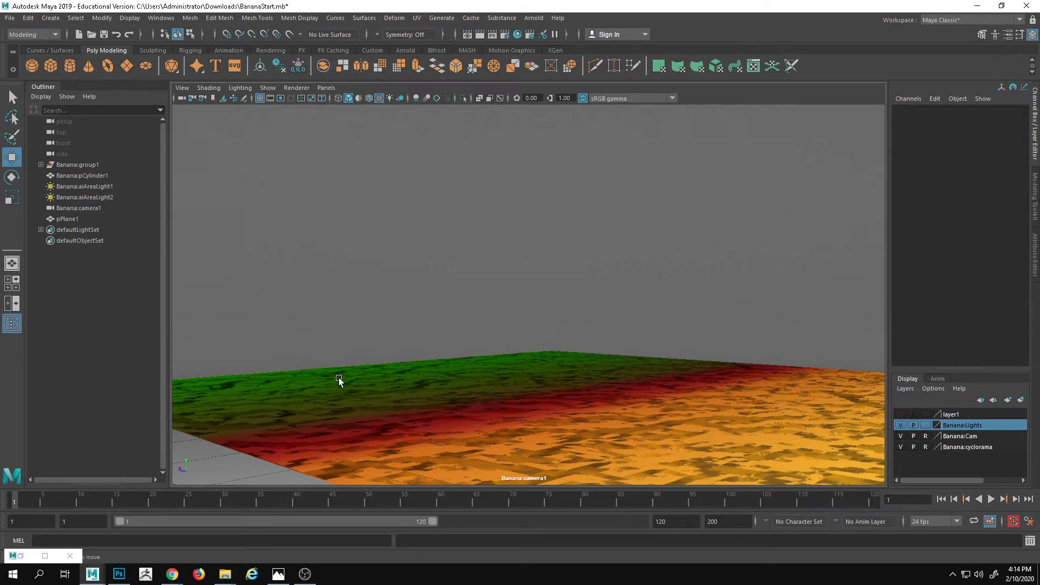
left_click_drag(523, 363, 548, 349)
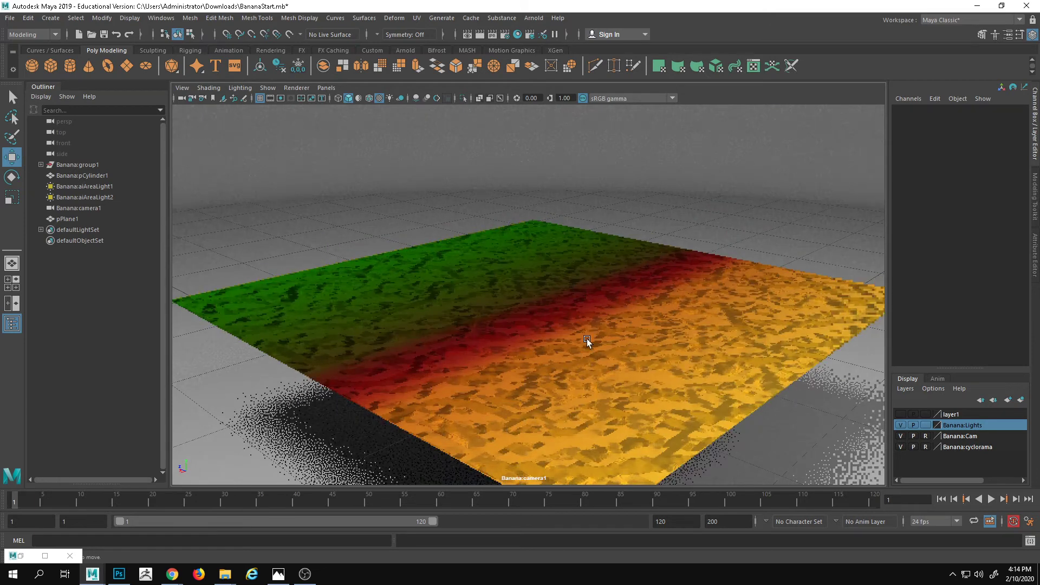
left_click_drag(727, 274, 668, 357)
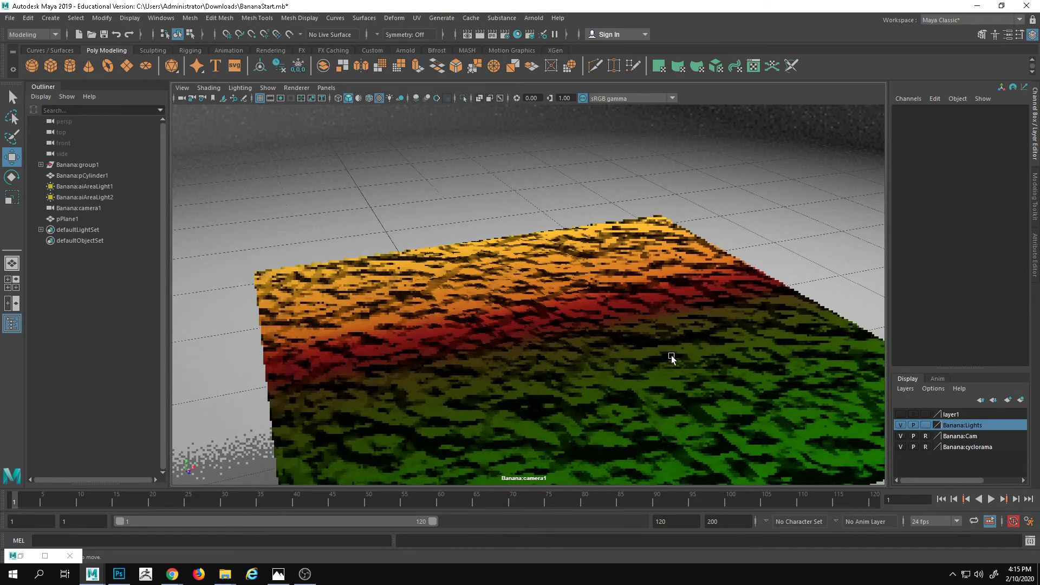
left_click(671, 358)
left_click_drag(609, 267, 616, 234)
left_click_drag(432, 364, 603, 400)
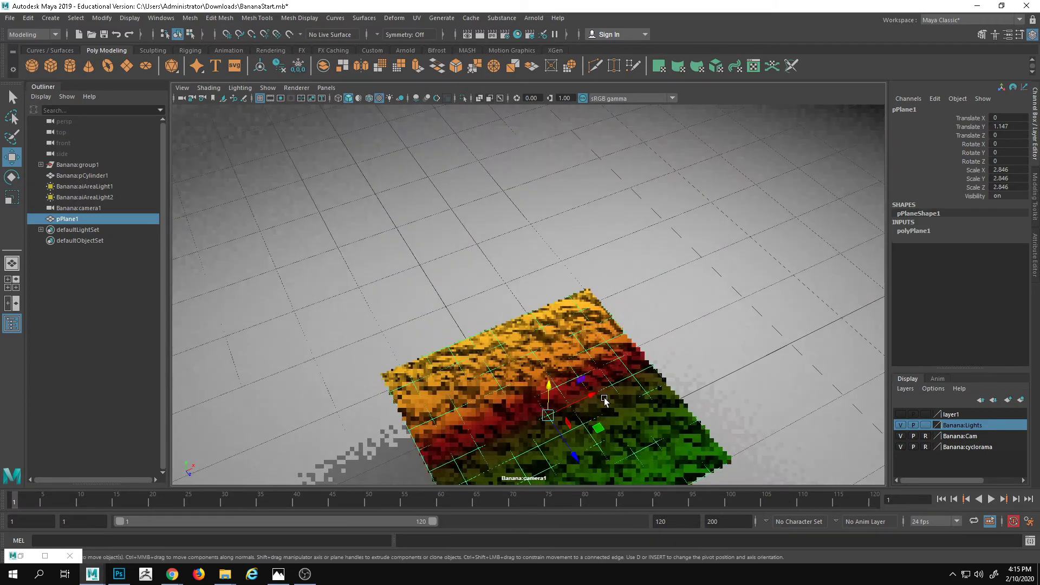
left_click(335, 218)
left_click(512, 378)
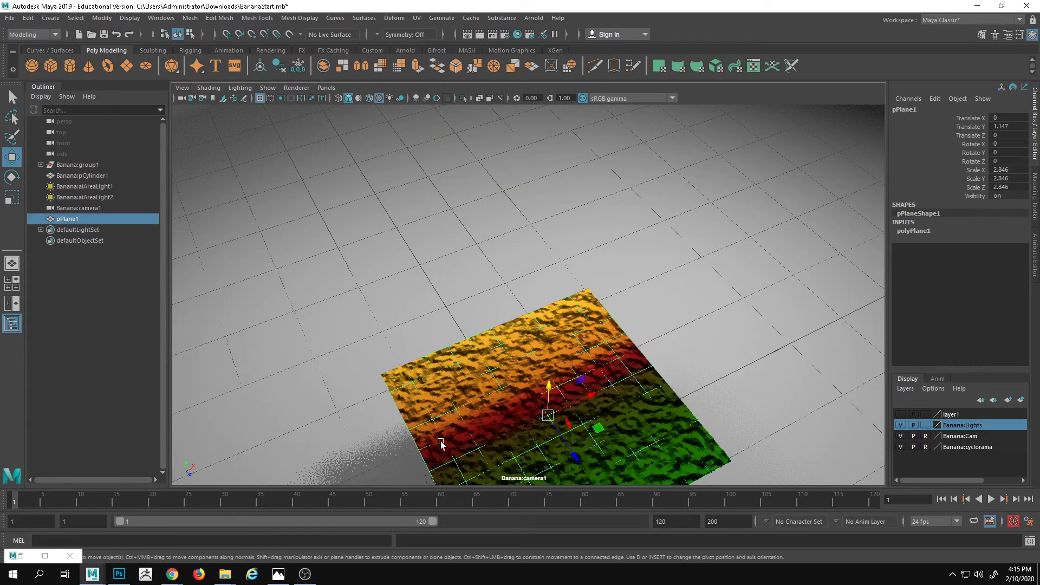
- Restore the Hypershade and delete the connections from file1 to Base Color and from bump2d1 to Normal Camera of ClassDemoMat
left_click_drag(441, 444, 432, 357)
left_click(42, 559)
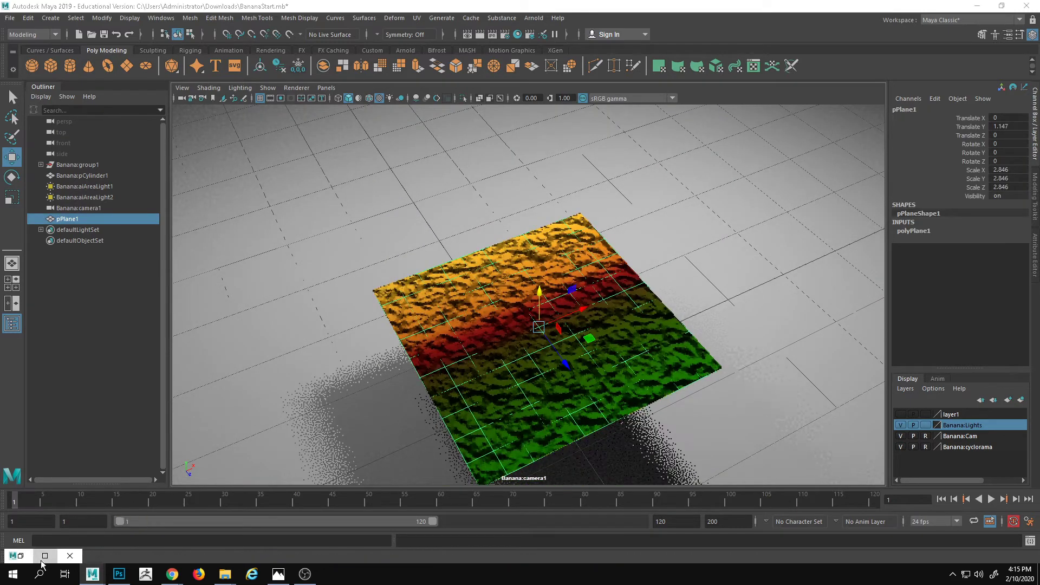
left_click(43, 558)
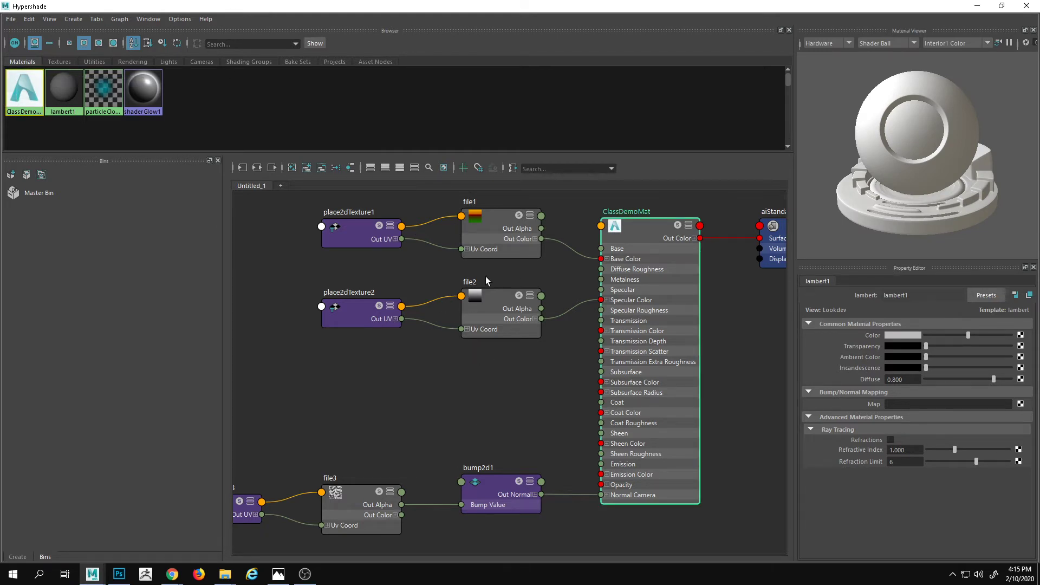
left_click(503, 238)
left_click(567, 254)
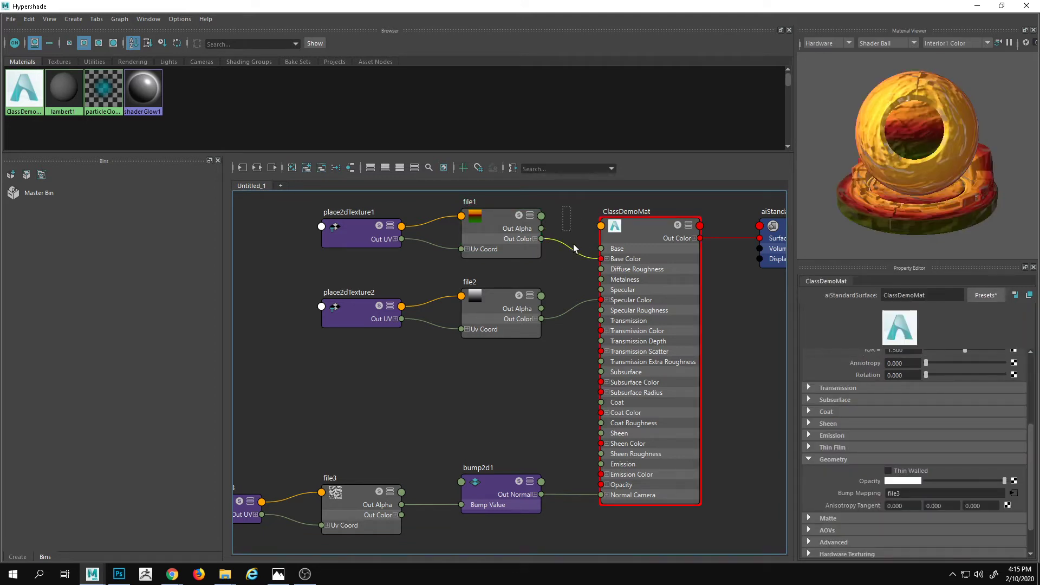
left_click_drag(584, 464, 588, 521)
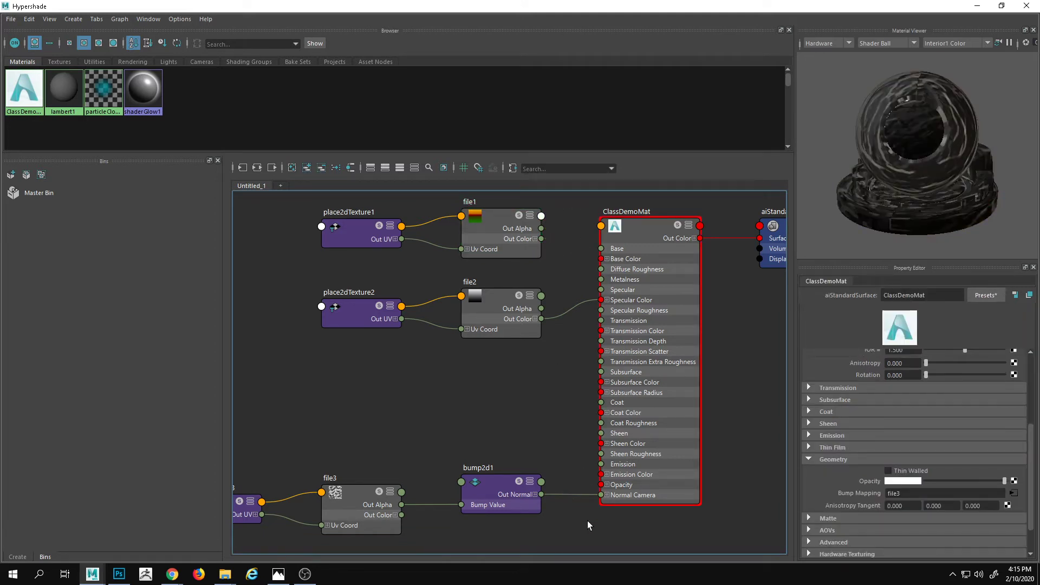
key("Delete")
left_click(496, 313)
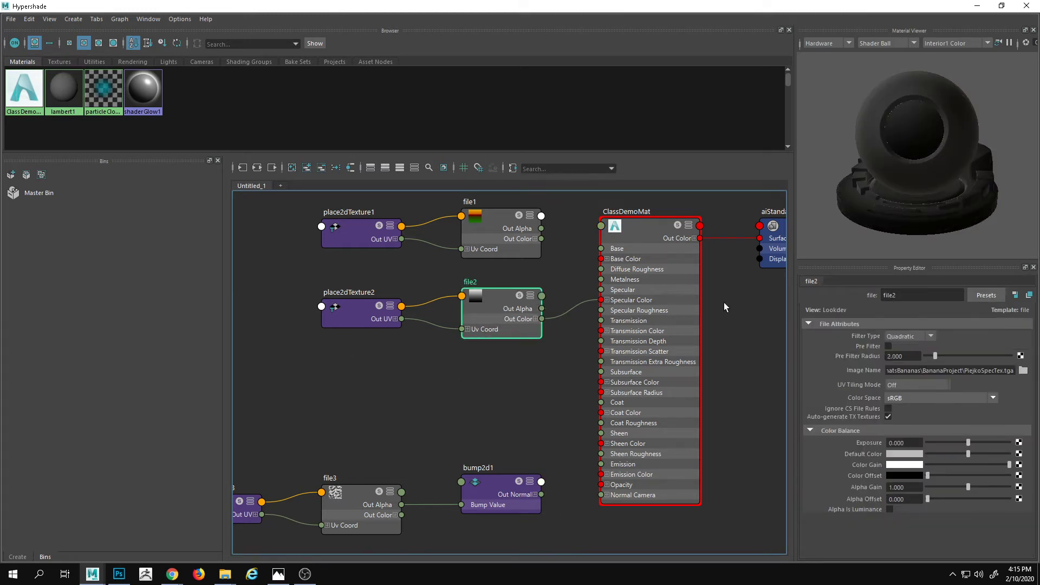
- Set the Base Color of ClassDemoMat to a light orange with hue 15.486, saturation 0.824 and value 0.934
left_click(678, 290)
scroll(873, 413, "up", 4)
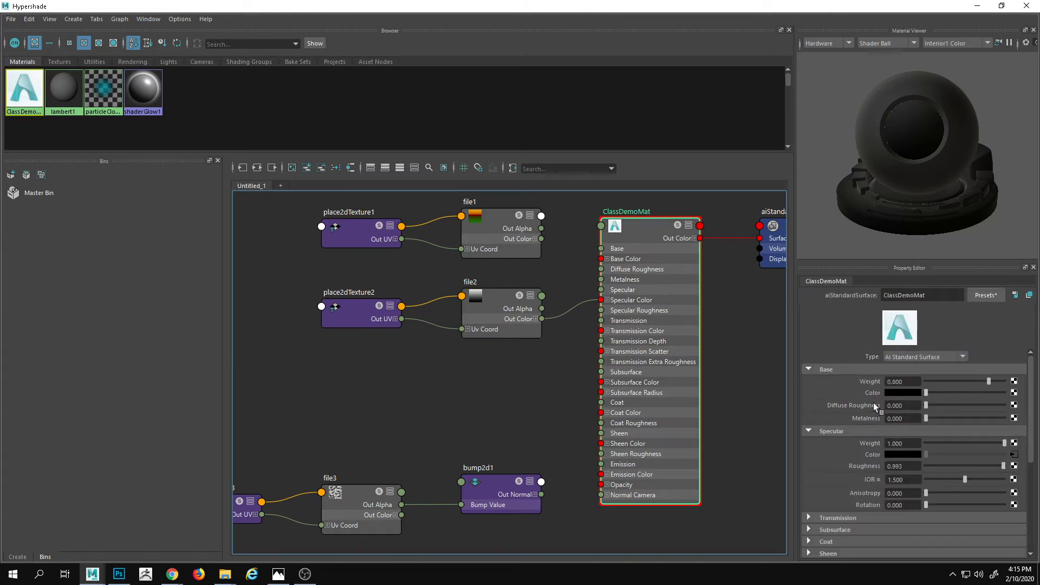
left_click(903, 394)
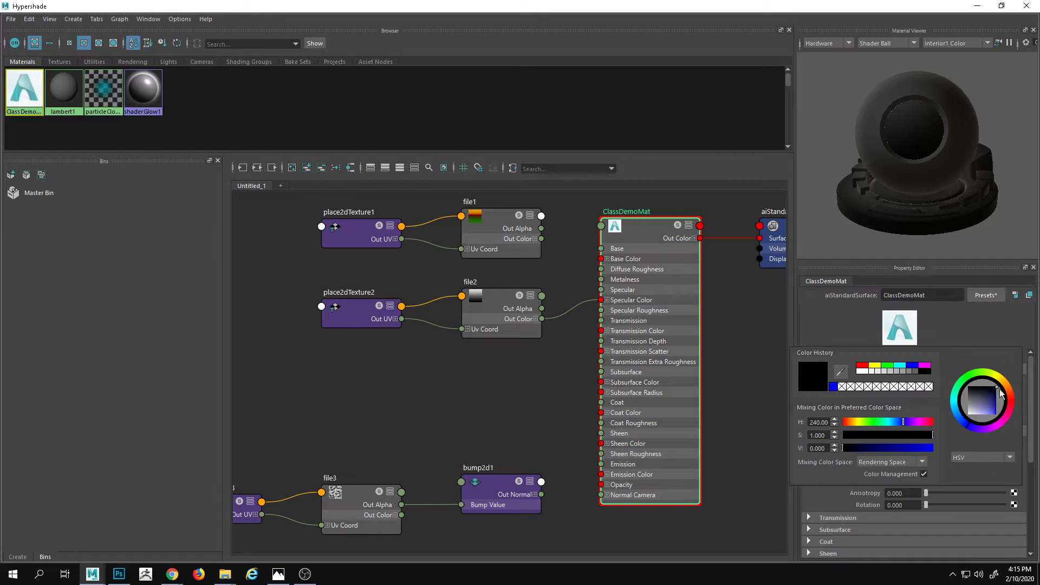
left_click_drag(986, 405, 991, 411)
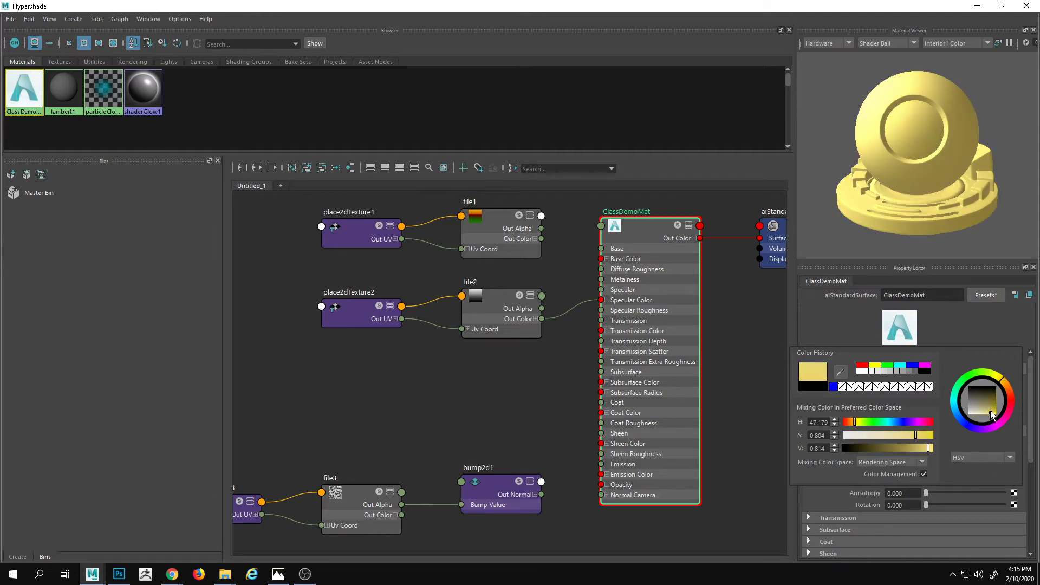
left_click(995, 400)
left_click(1009, 394)
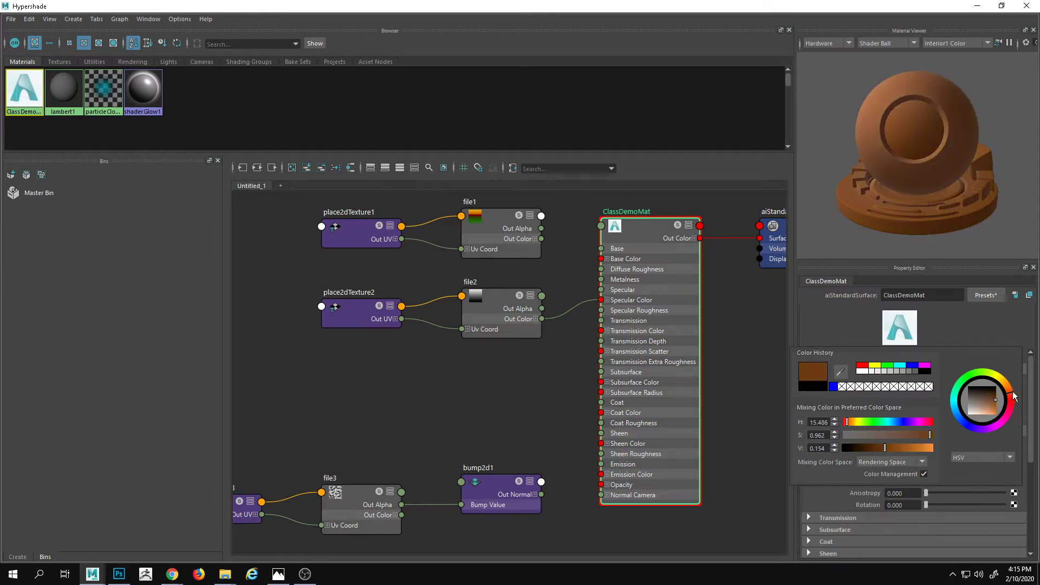
left_click(992, 414)
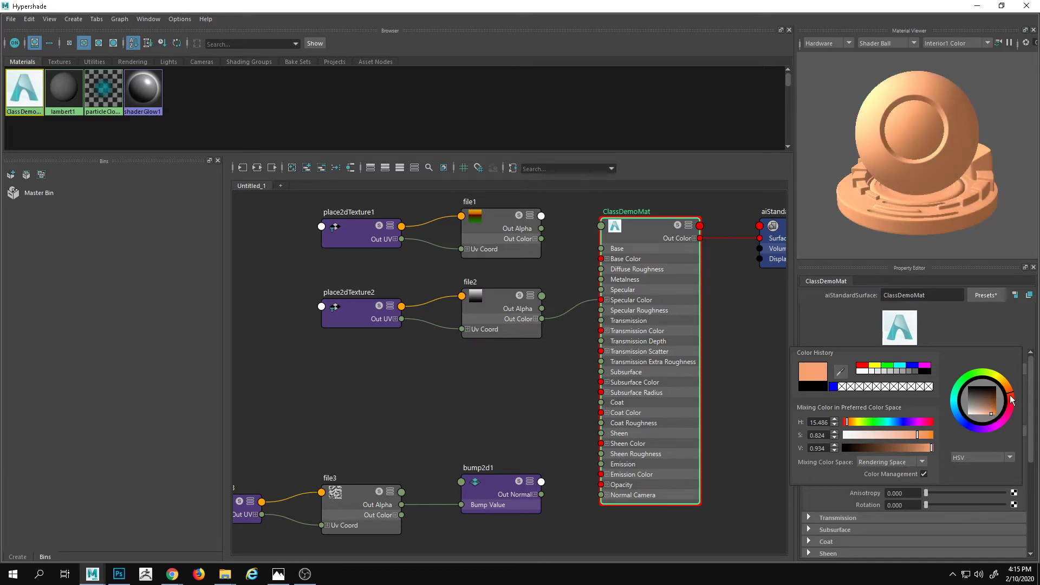
- Minimize the Hypershade and examine the orange plane from several angles in the Banana:camera1 view, with nothing selected
left_click(977, 6)
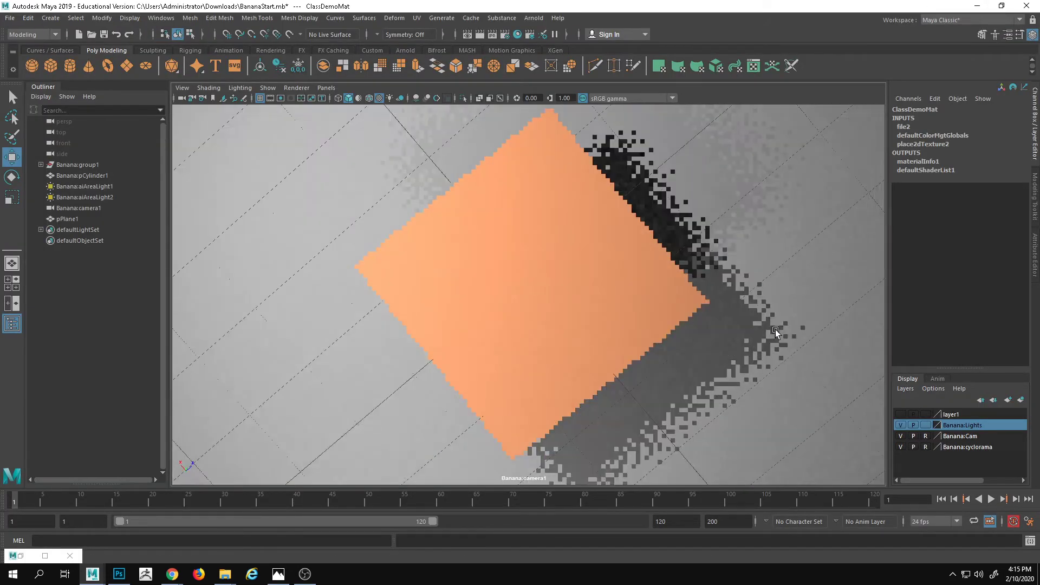
left_click_drag(776, 331, 750, 336)
left_click(582, 304)
key("e")
scroll(750, 336, "down", 3)
left_click(750, 336)
left_click_drag(631, 365, 637, 330)
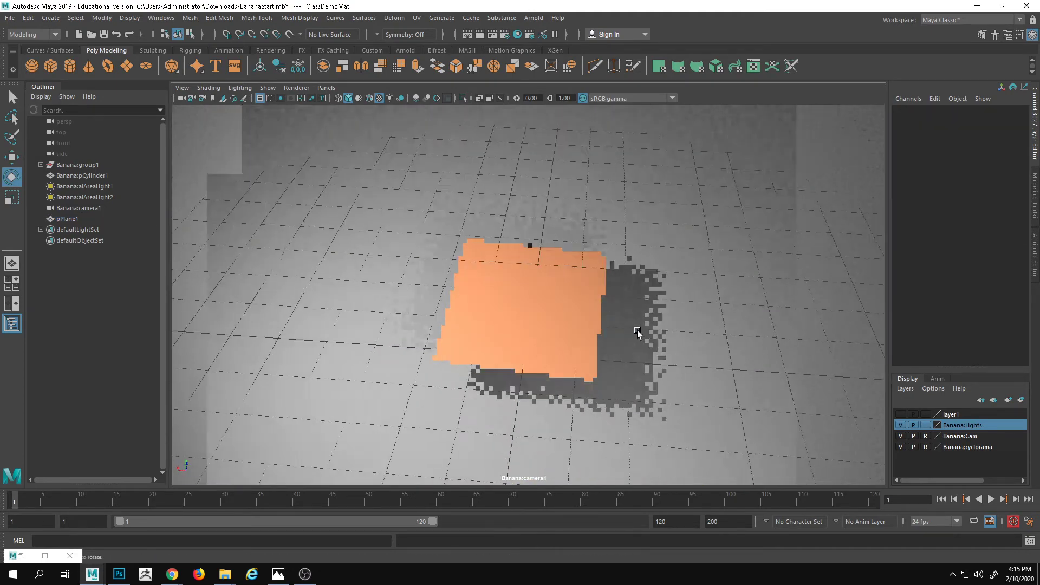
- Restore the Hypershade and connect the Out Normal of bump2d1 to the Specular Color of ClassDemoMat
left_click(45, 556)
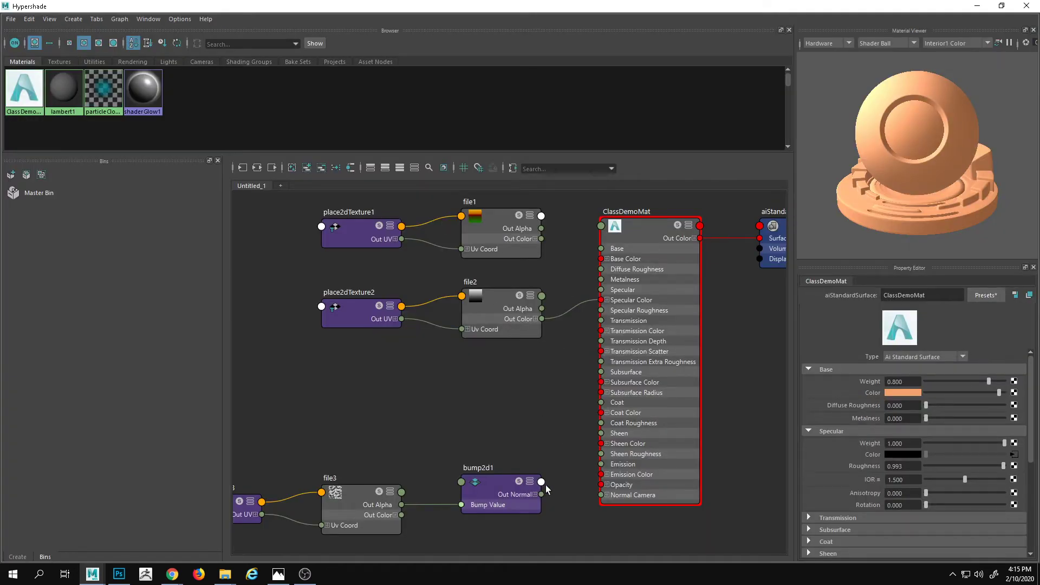
left_click_drag(541, 494, 613, 300)
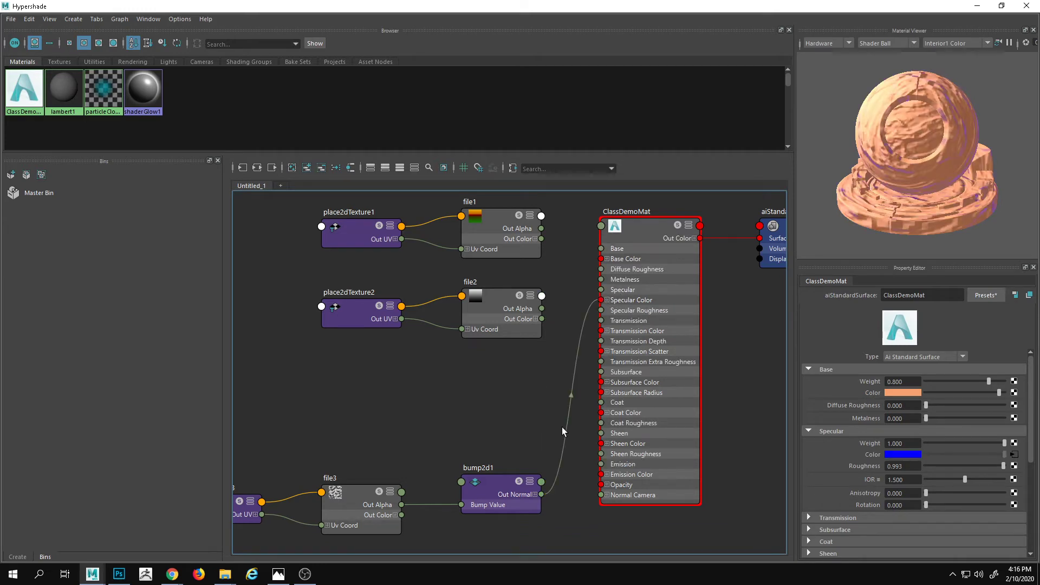
- Minimize the Hypershade and move Banana:aiAreaLight1 along Z to about -2.325, closer to the orange plane
left_click(977, 7)
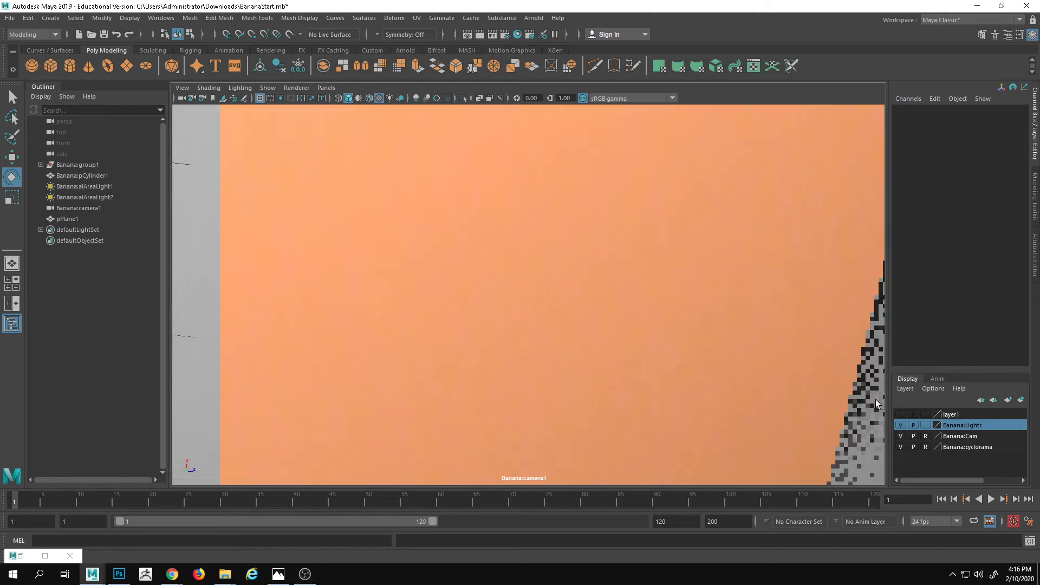
left_click_drag(640, 392, 652, 344, "alt")
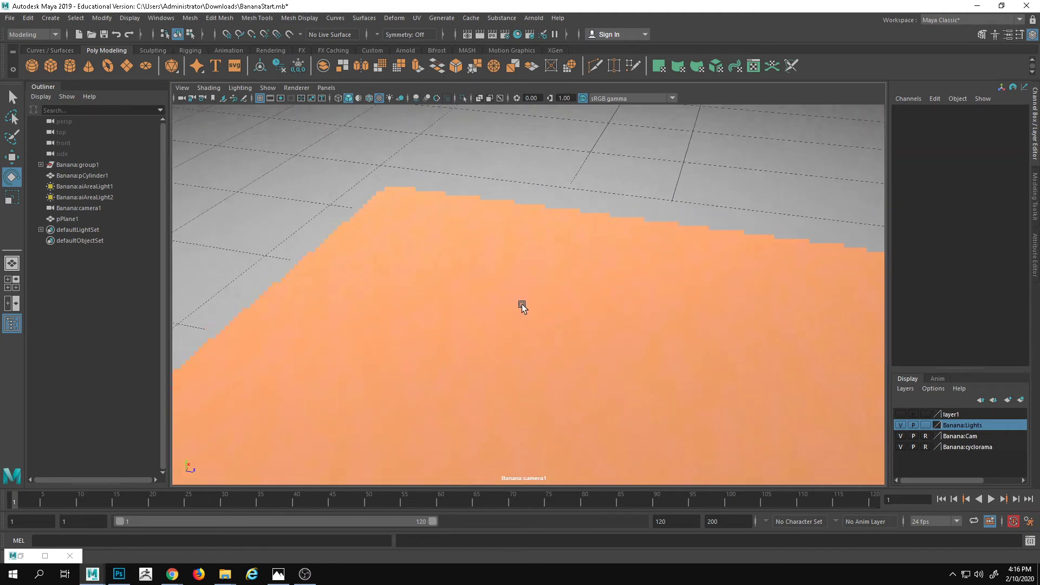
scroll(528, 297, "down", 8)
left_click_drag(536, 289, 553, 371, "alt")
scroll(471, 311, "down", 7)
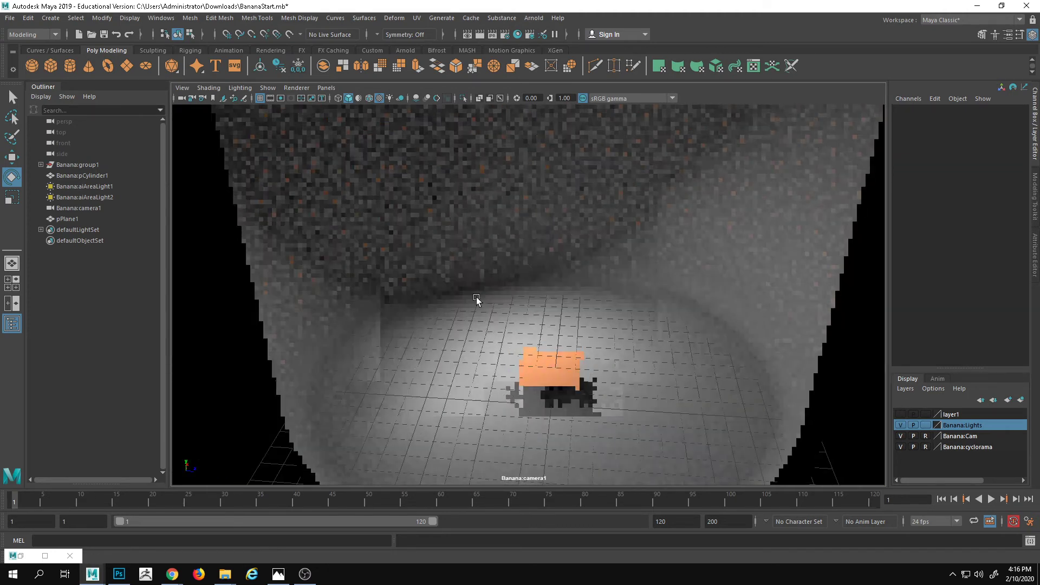
left_click(238, 88)
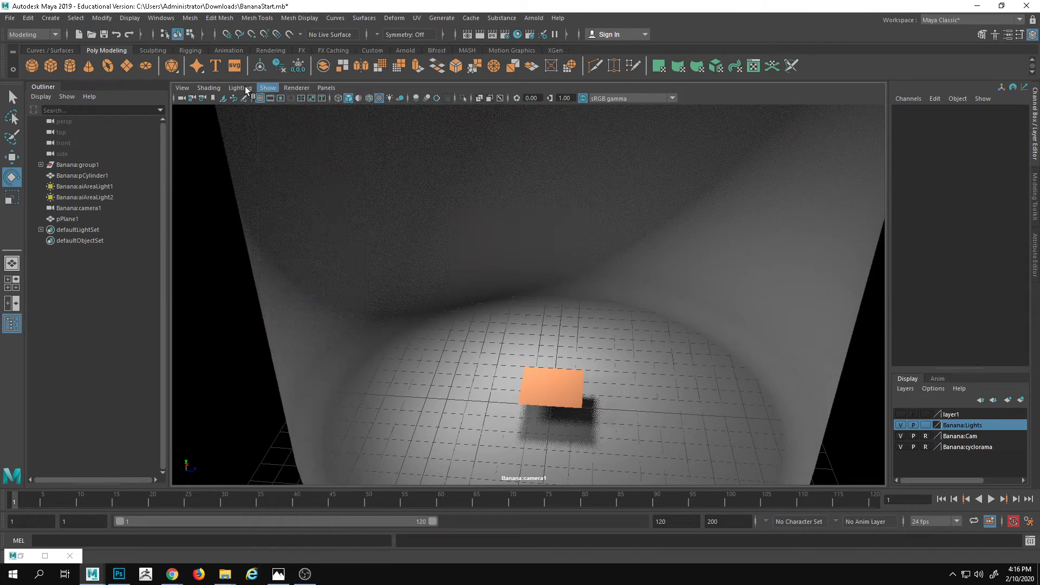
left_click(100, 176)
left_click(101, 187)
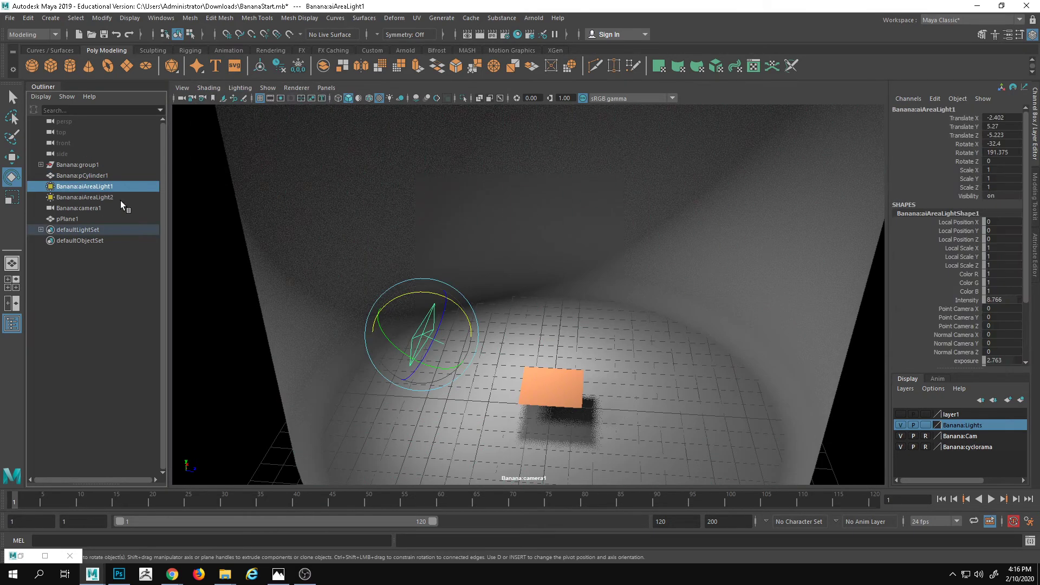
key("w")
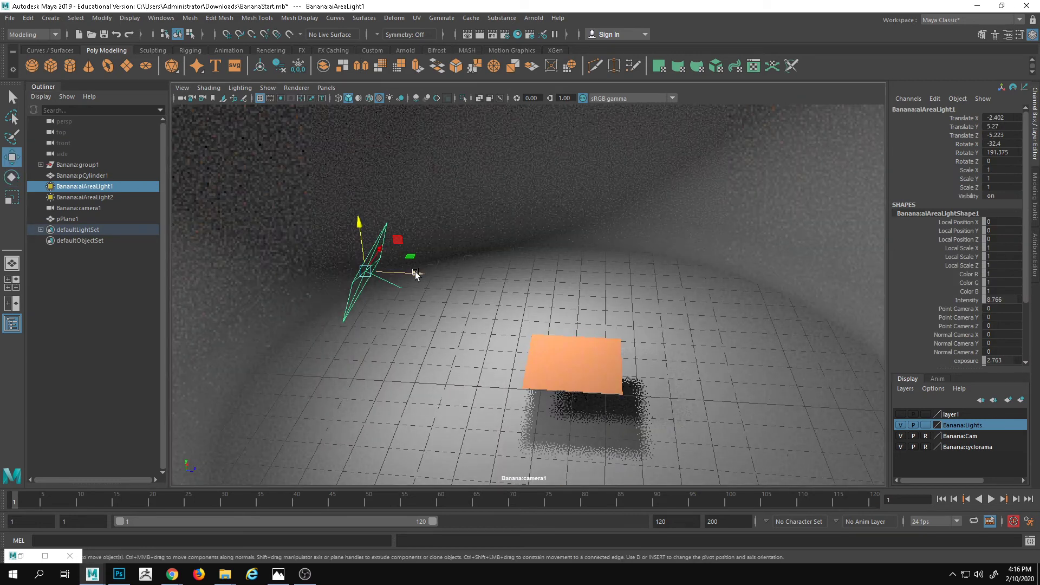
left_click(541, 276)
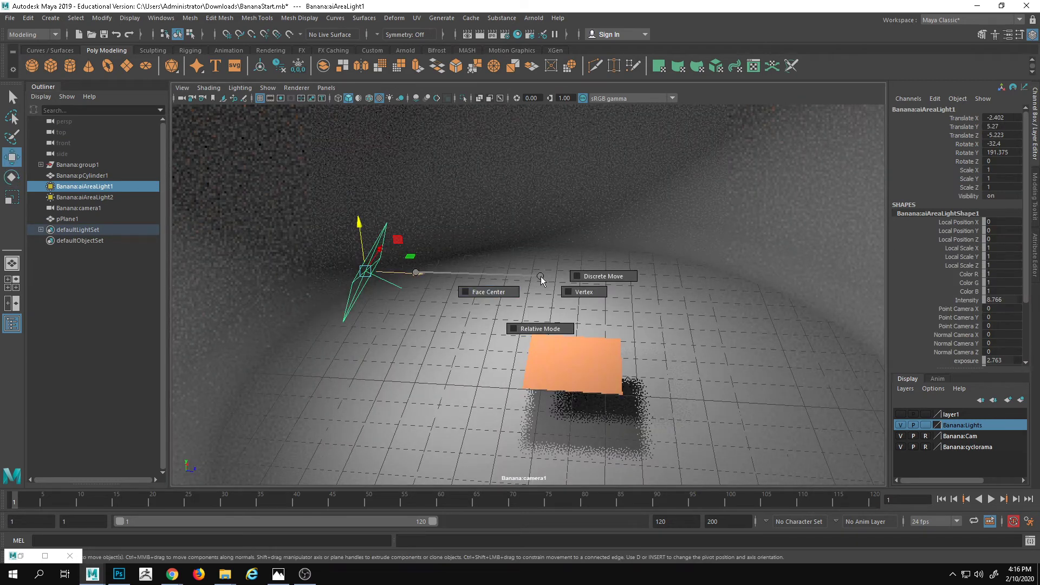
left_click_drag(395, 276, 694, 291)
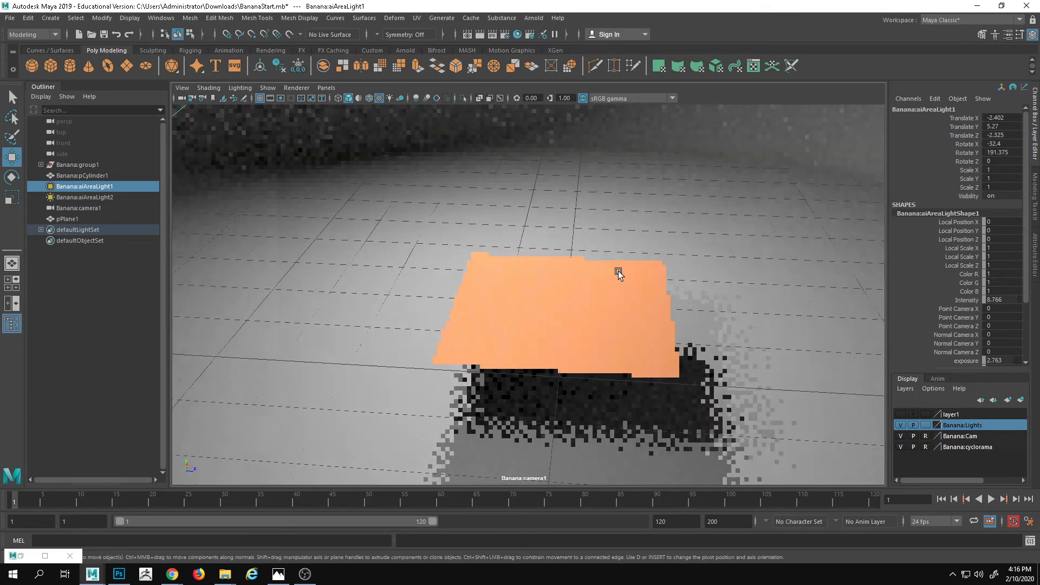
- Lower the first area light to about Y 3.695 and move it toward the plane to about Z -1.501
scroll(390, 175, "down", 2)
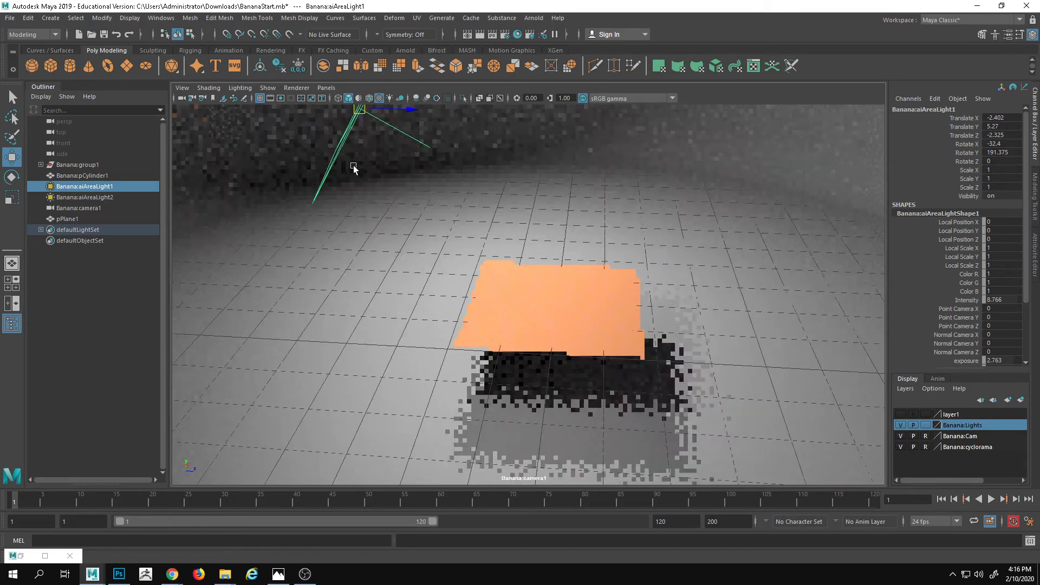
left_click_drag(353, 167, 407, 220)
left_click_drag(402, 139, 418, 243)
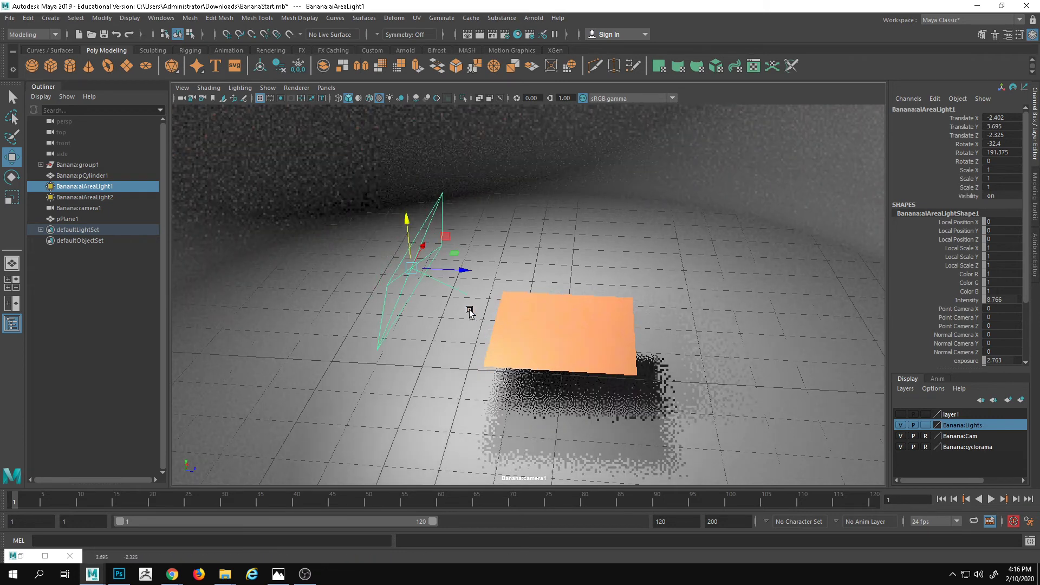
left_click_drag(463, 270, 516, 272)
- Reposition the first area light beside the plane at about Y 3.52 and Z -1.242
scroll(679, 340, "up", 4)
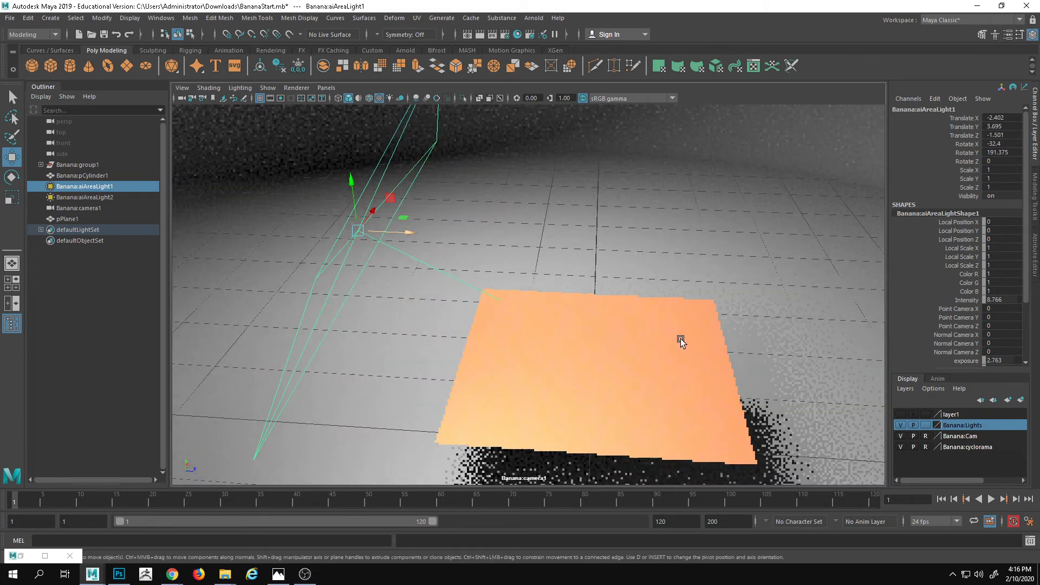
left_click_drag(667, 320, 648, 347)
left_click_drag(402, 313, 422, 315)
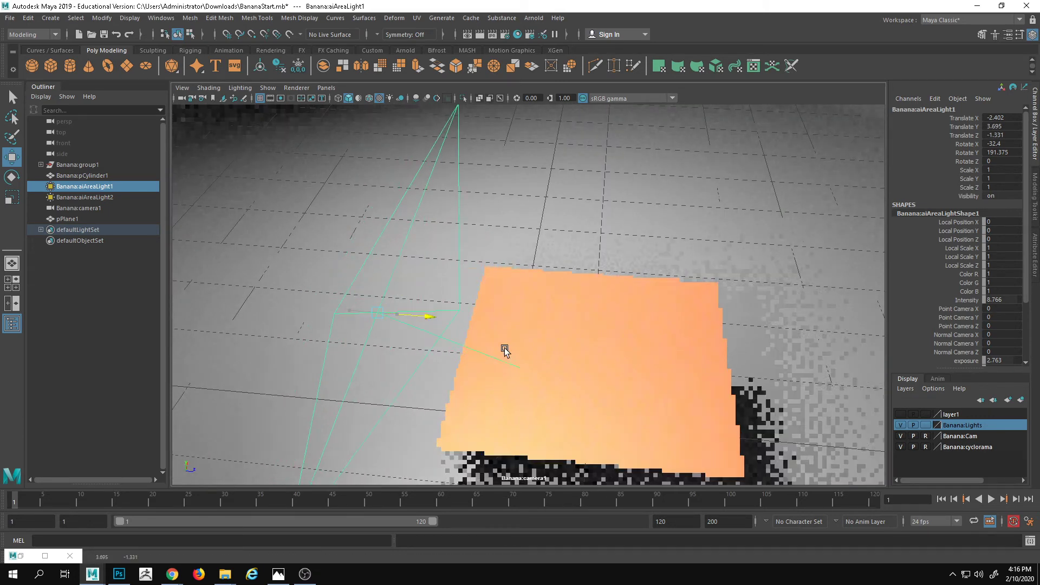
scroll(525, 335, "down", 2)
left_click_drag(525, 335, 534, 316)
left_click_drag(369, 178, 373, 206)
mouse_move(421, 245)
left_mouse_down()
mouse_move(474, 250)
mouse_move(437, 247)
left_mouse_up()
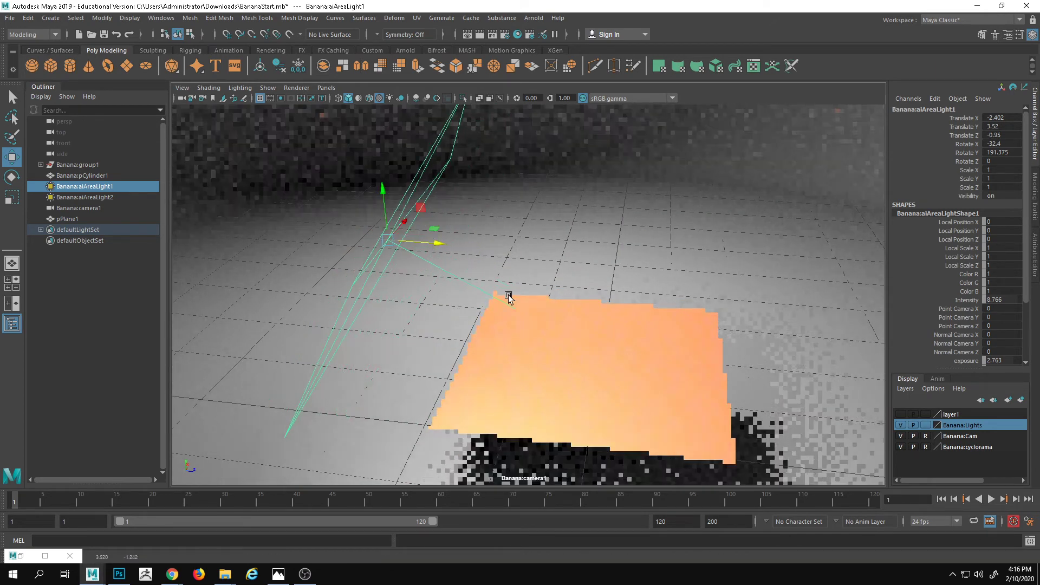
scroll(534, 295, "up", 3)
left_click_drag(546, 298, 545, 271)
left_click_drag(683, 319, 443, 286)
scroll(677, 336, "up", 3)
left_click_drag(600, 308, 577, 279)
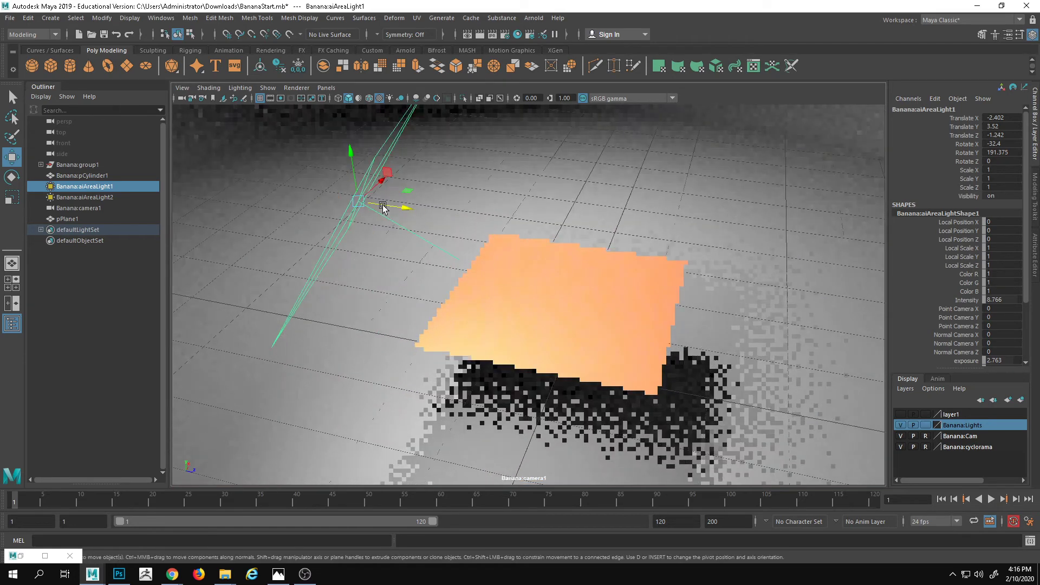
- Try the first area light closer to the plane, at about Z -0.63
left_click_drag(398, 208, 486, 224)
key("ctrl+z")
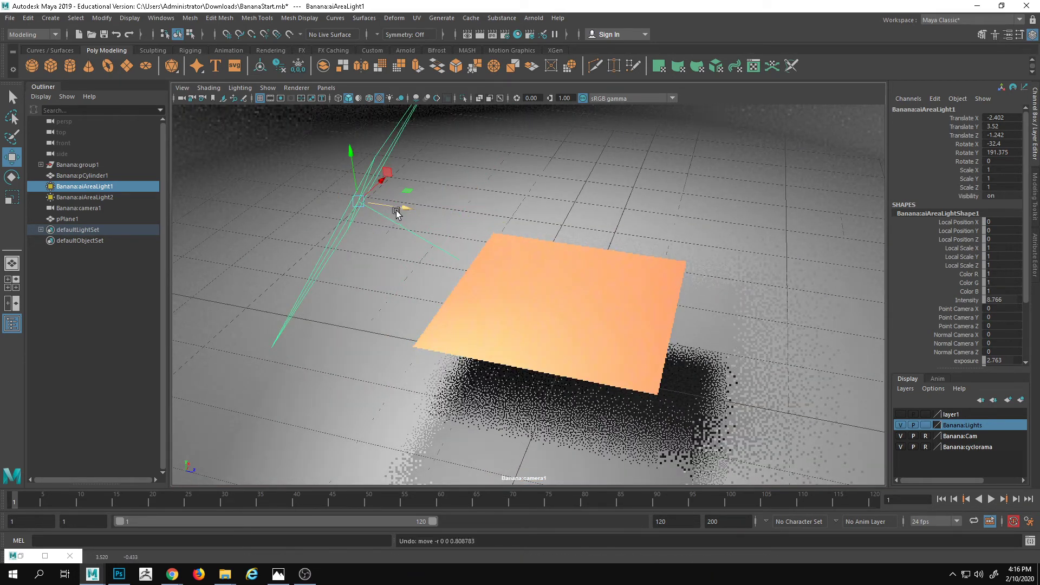
left_click_drag(401, 211, 580, 288)
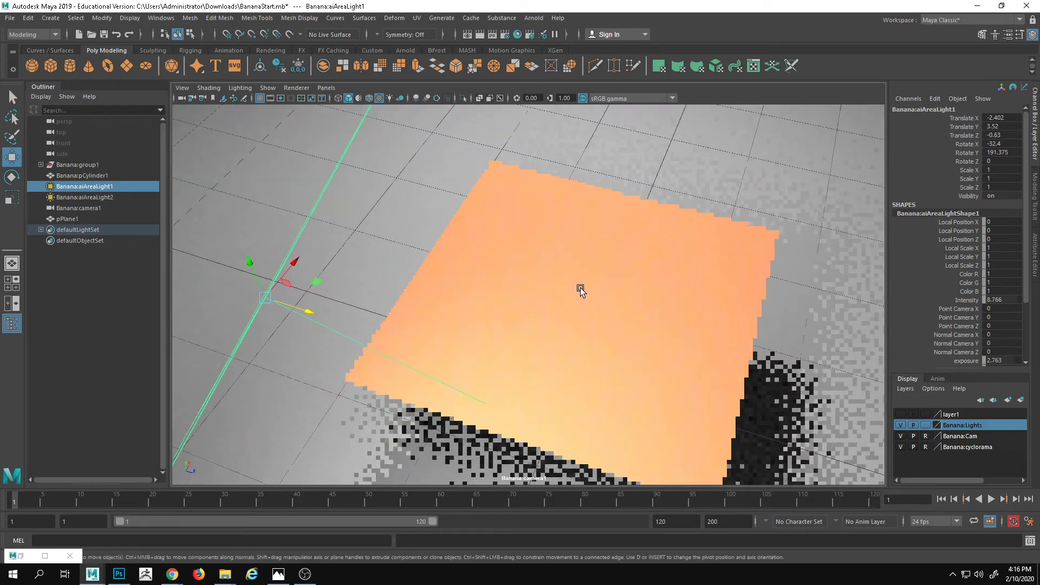
left_click_drag(544, 319, 455, 298)
scroll(496, 310, "down", 2)
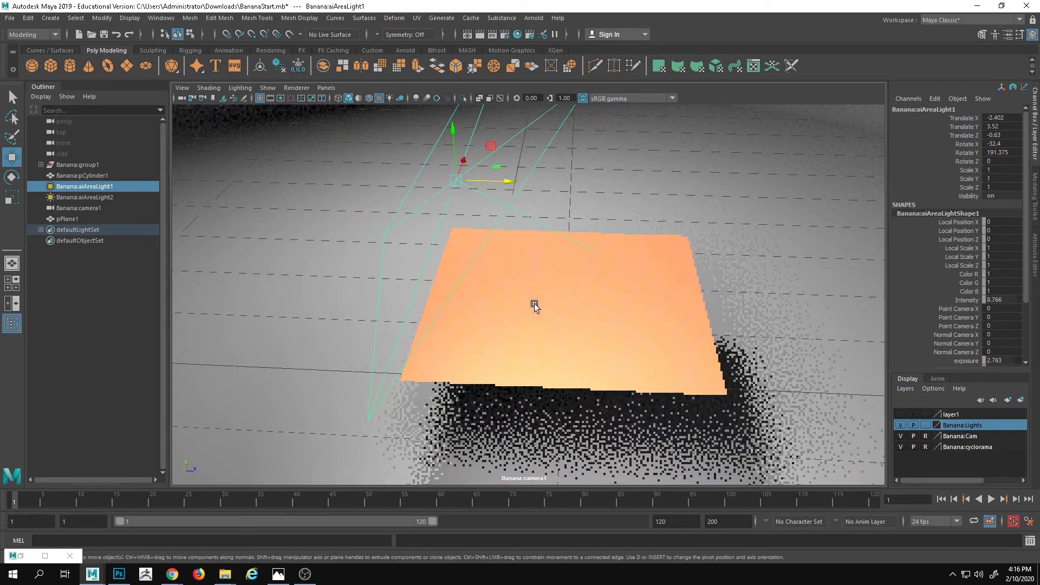
- Move the first area light close above the plane's edge, at about X -0.863, Y 2.918 and Z -1.578
left_click_drag(482, 182, 529, 205)
left_click_drag(746, 195, 729, 257)
left_click_drag(614, 243, 608, 246)
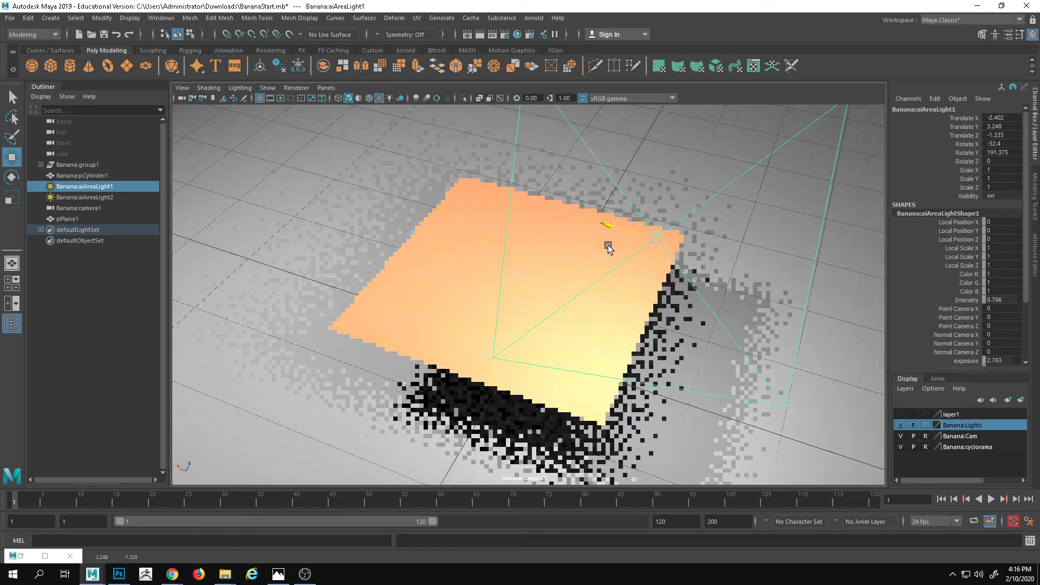
left_click_drag(564, 281, 401, 223)
left_click_drag(594, 336, 542, 379)
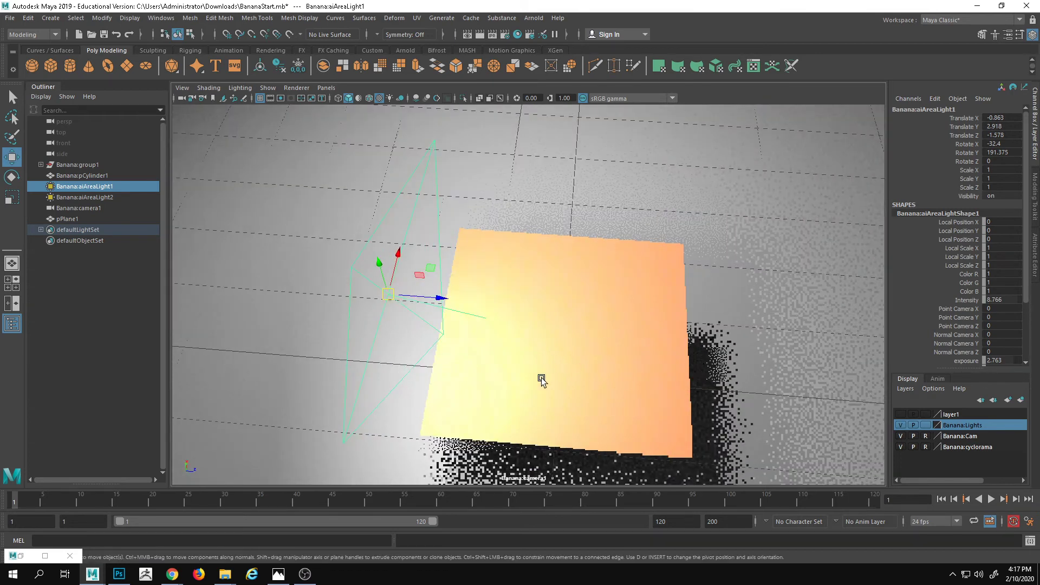
- Restore the Hypershade and examine how the file3 and bump2d1 nodes connect to ClassDemoMat
left_click(45, 556)
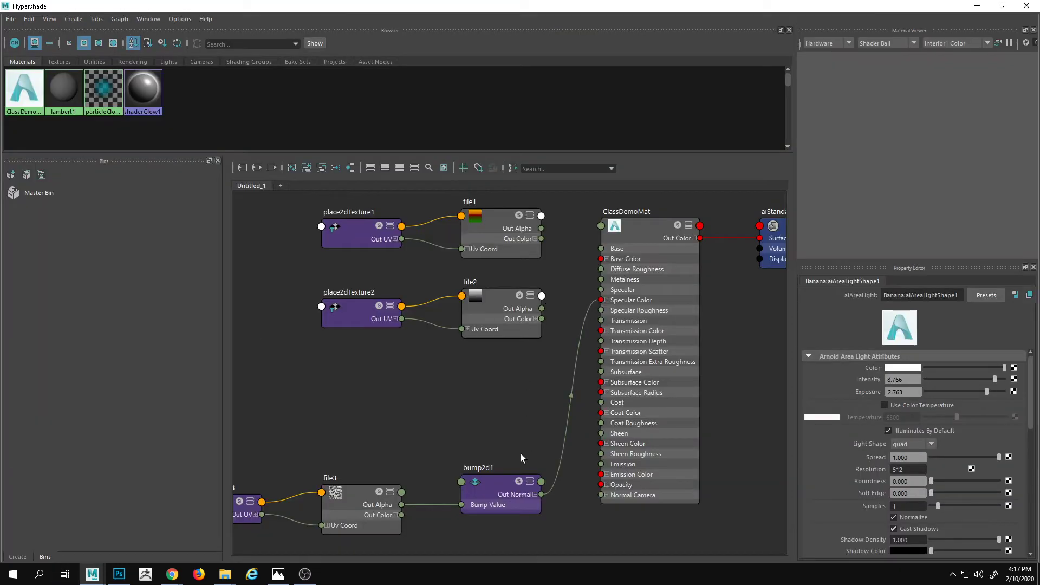
left_click(390, 507)
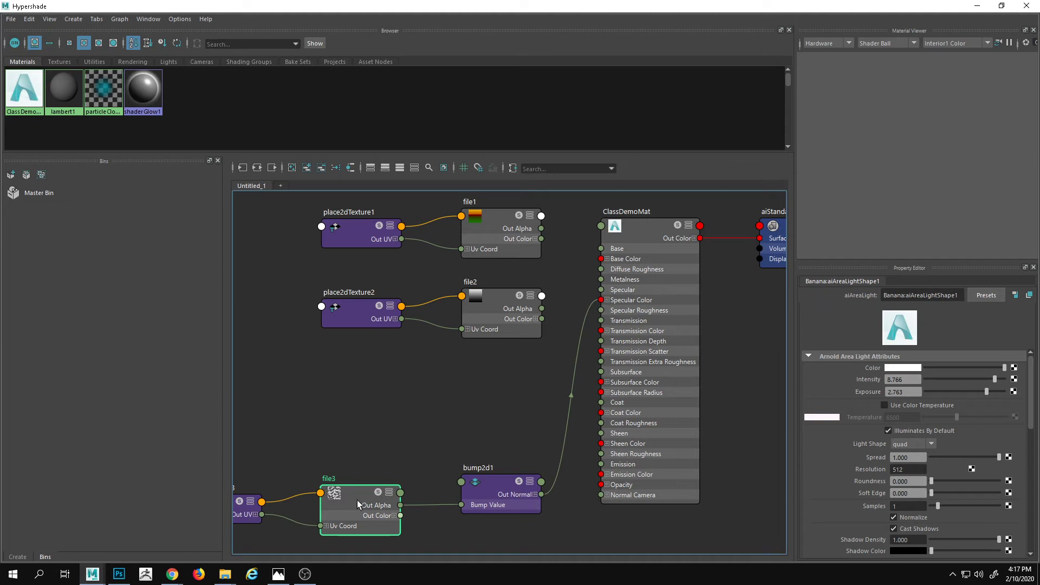
left_click(517, 492)
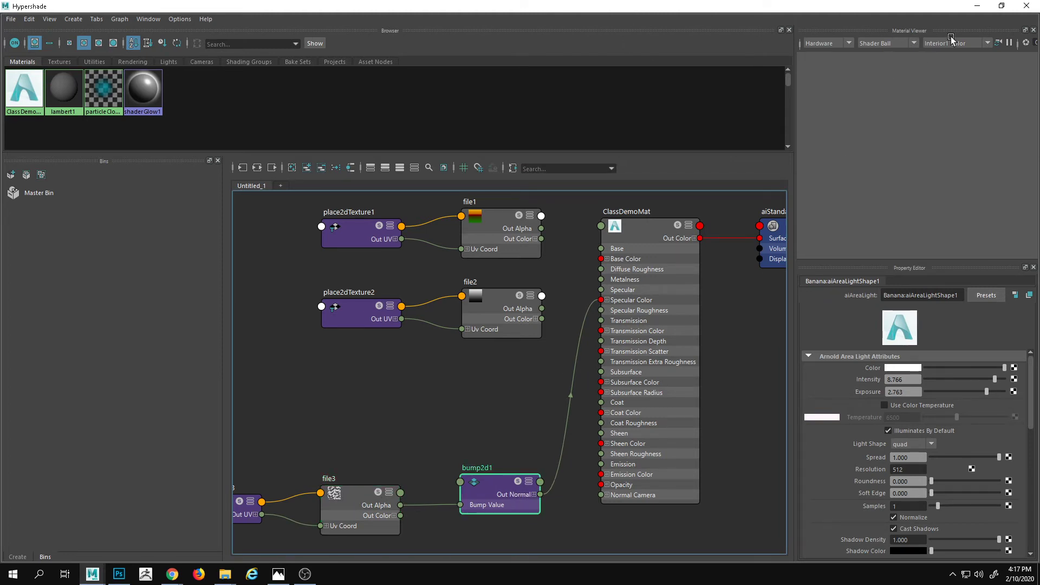
- Minimize the Hypershade and delete the orange demo plane from the scene
left_click(977, 6)
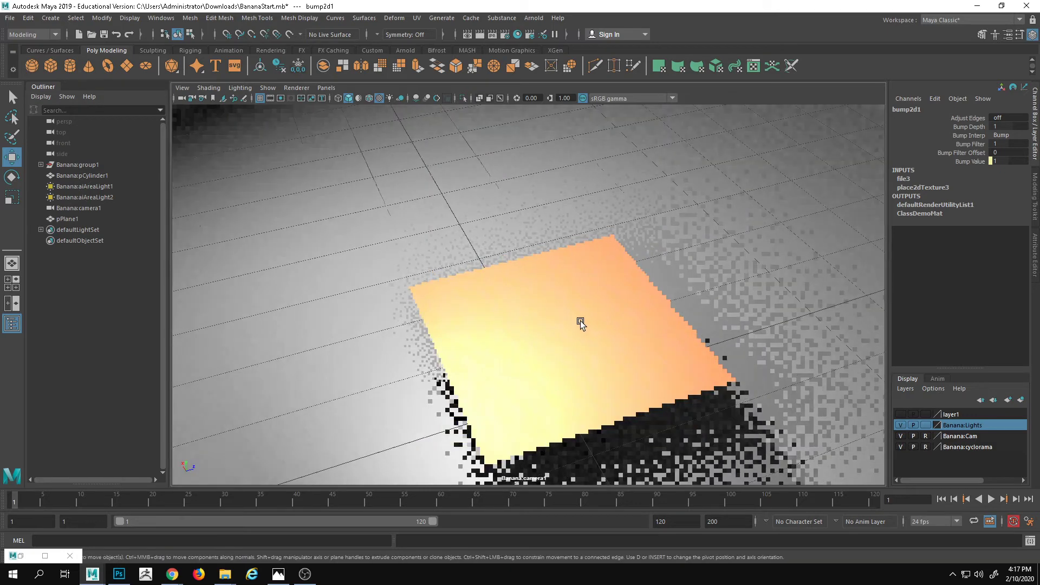
left_click(580, 320)
key("Delete")
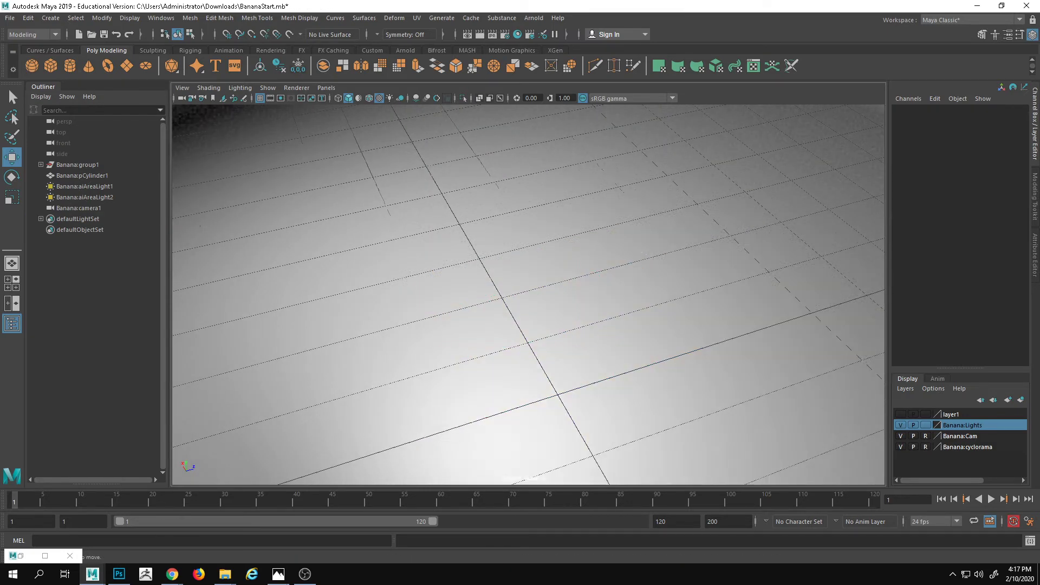
- Switch to the Chrome window with the Texturing folder and banana search, minimizing Maya and bringing the browser onto this screen
left_click(172, 573)
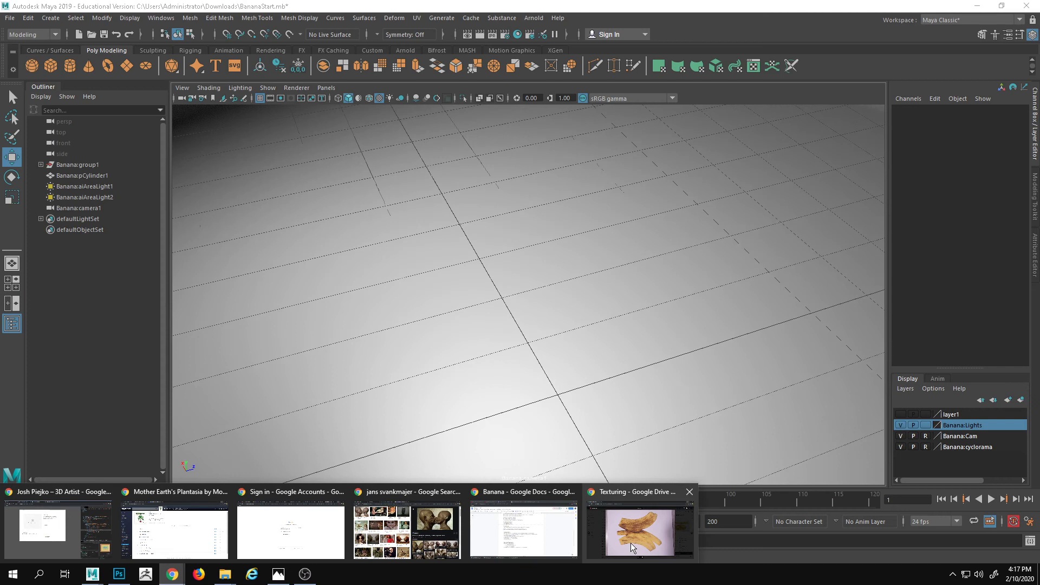
left_click(632, 544)
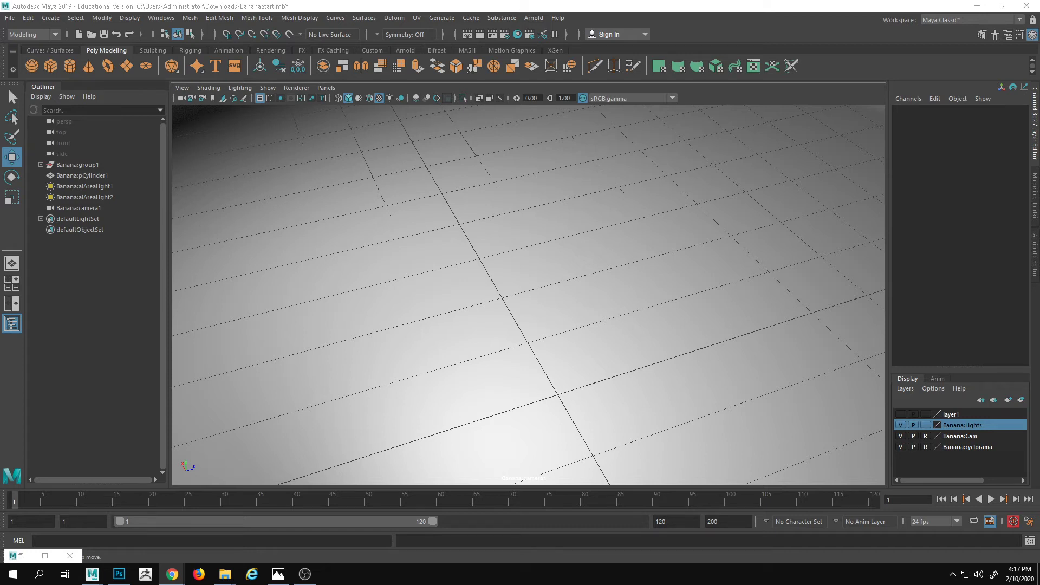
left_click(977, 5)
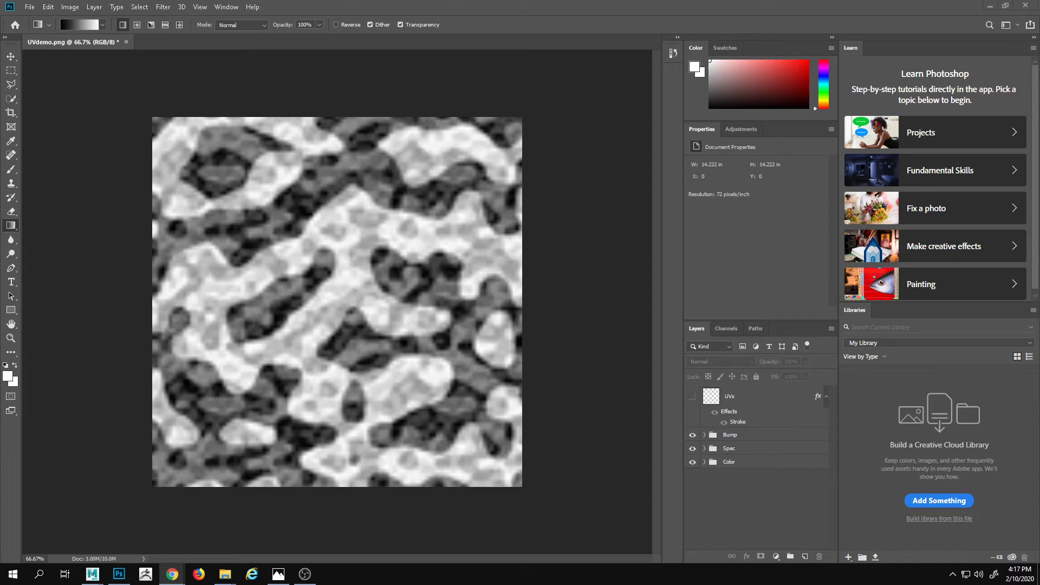
left_click_drag(1039, 40, 618, 57)
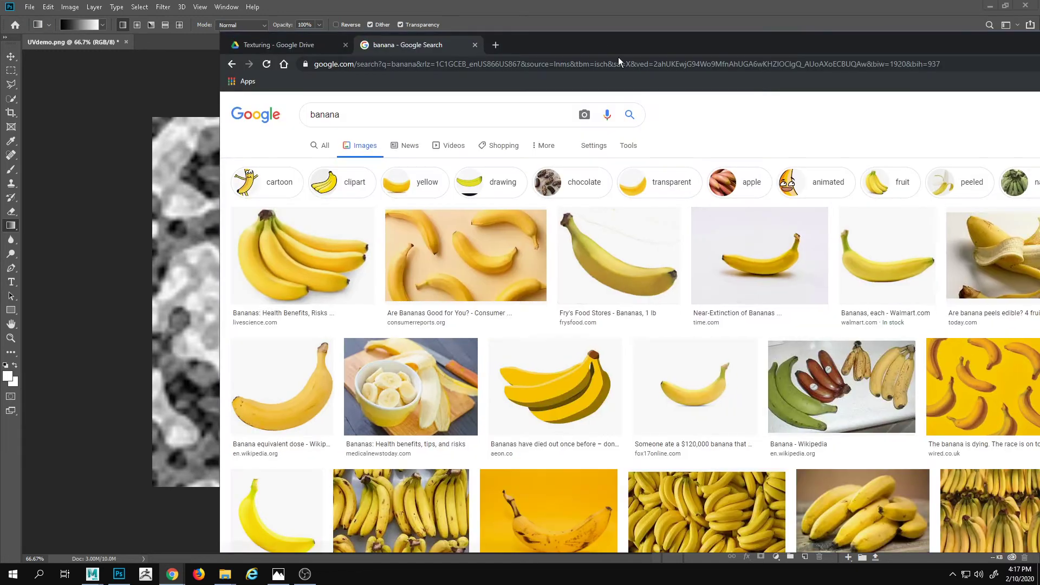
- Return to the Google Images results for banana and maximize the browser window
triple_click(707, 112)
left_click(720, 104)
left_click_drag(612, 93, 638, 99)
key("alt+Left")
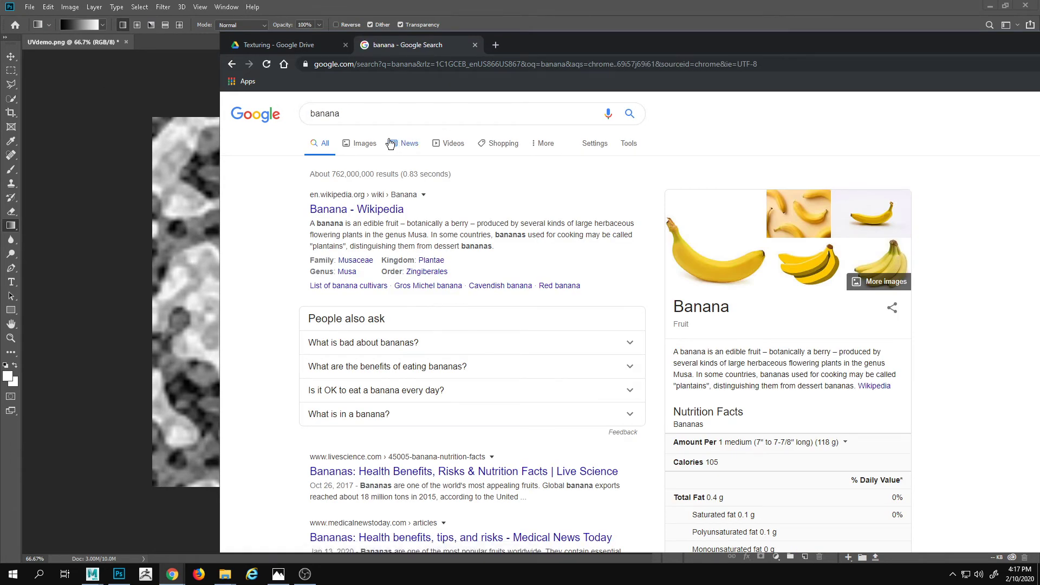
key("alt+Right")
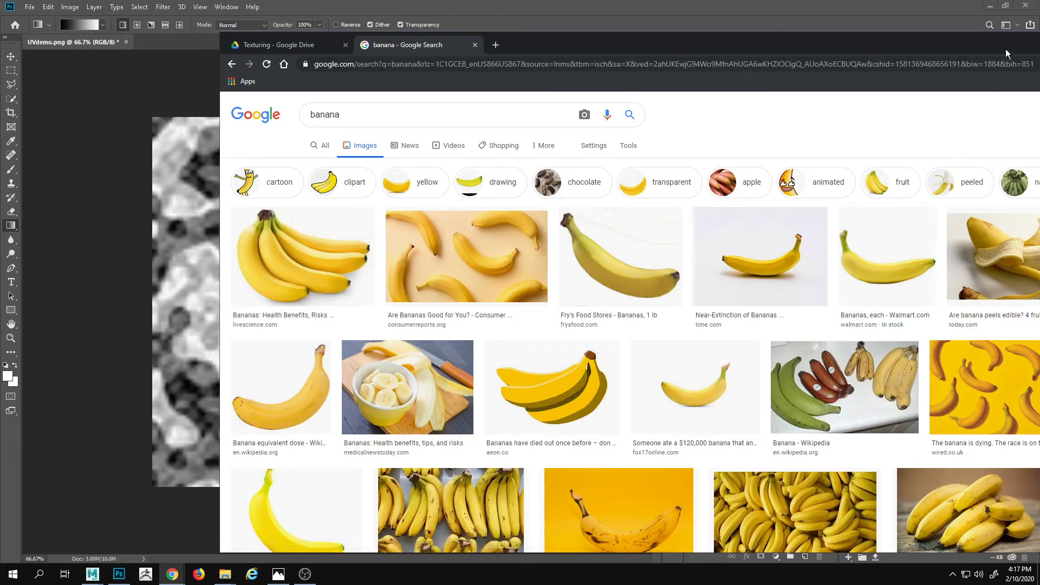
double_click(1005, 53)
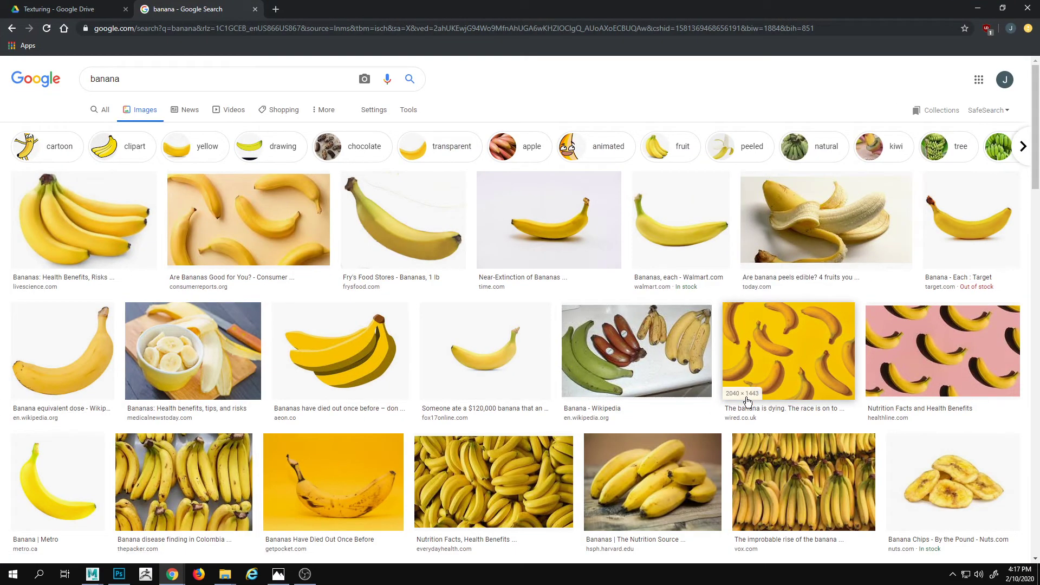
- Open the spotted banana image titled "Bananas Have Died Out Once Before" and its source article on Pocket
scroll(746, 401, "down", 3)
left_click(325, 337)
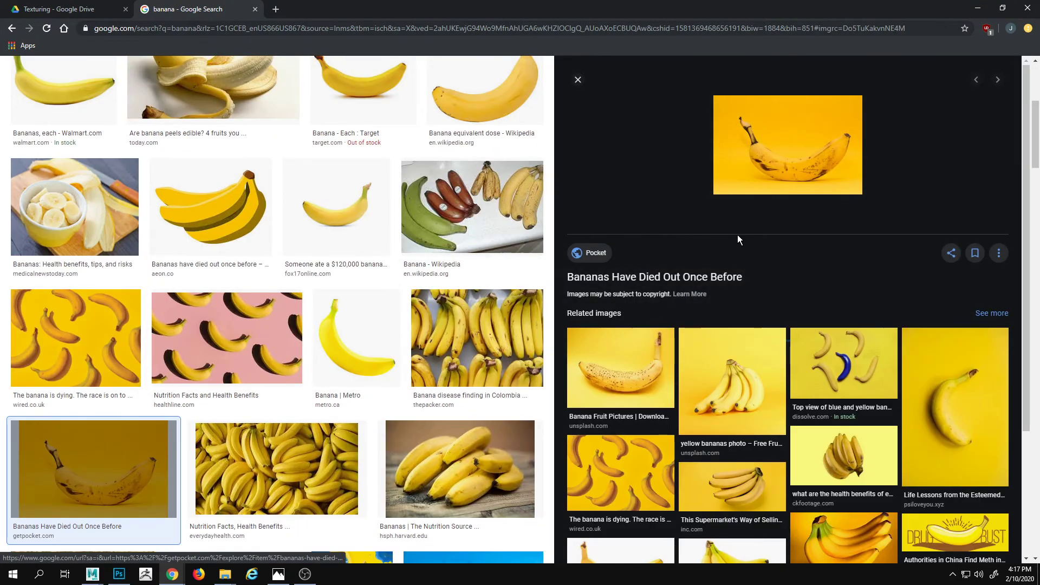
left_click(777, 146)
scroll(445, 351, "down", 2)
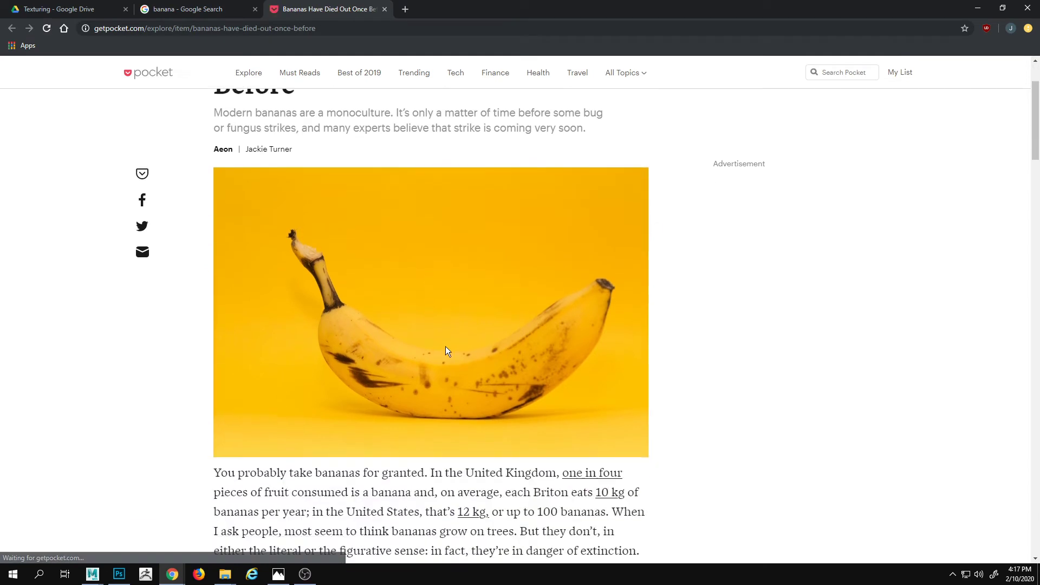
- Copy the banana photo from the article and go back to the banana image results
right_click(437, 255)
left_click(493, 285)
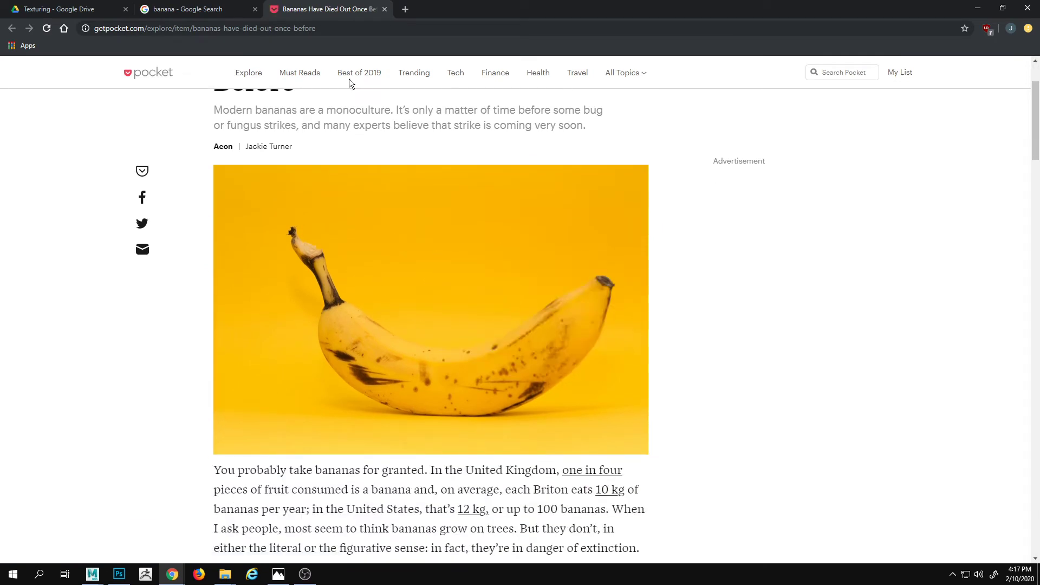
left_click(222, 10)
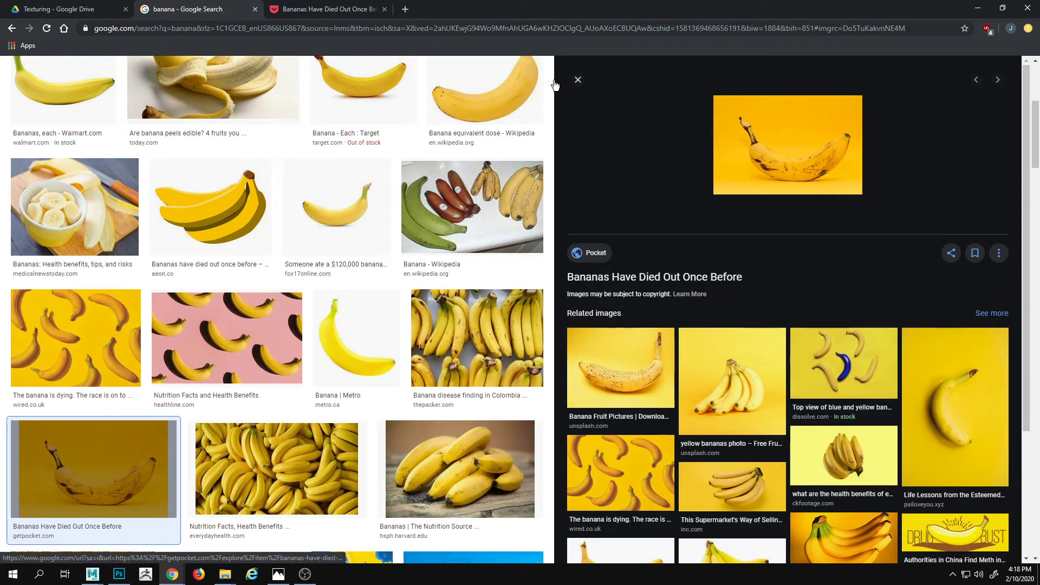
- Switch to Photoshop and create a new document from the Web Large preset, 1920 x 1080 px at 72 ppi
key("alt+Tab")
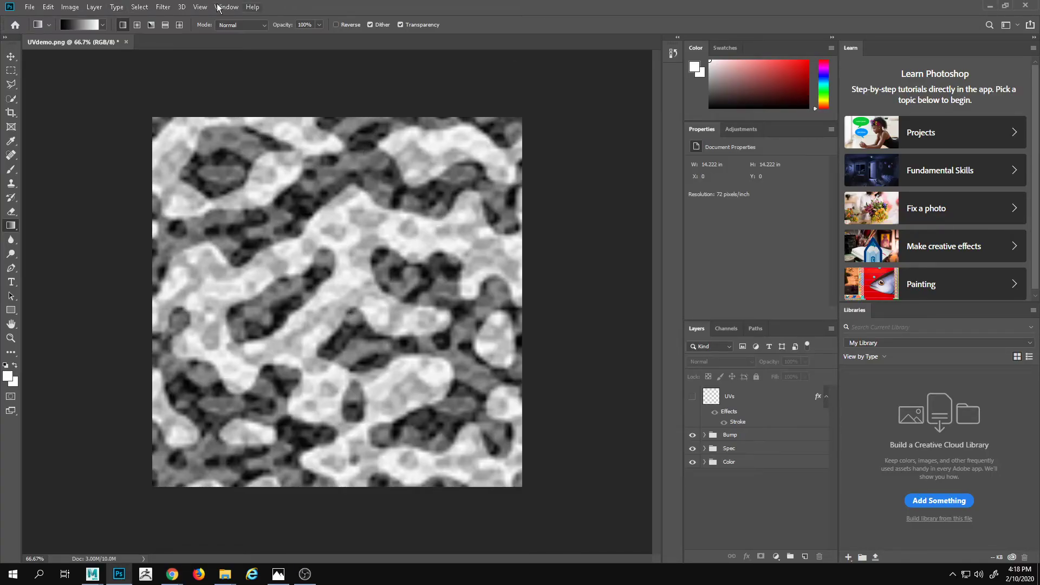
left_click(29, 7)
left_click(41, 11)
left_click(33, 9)
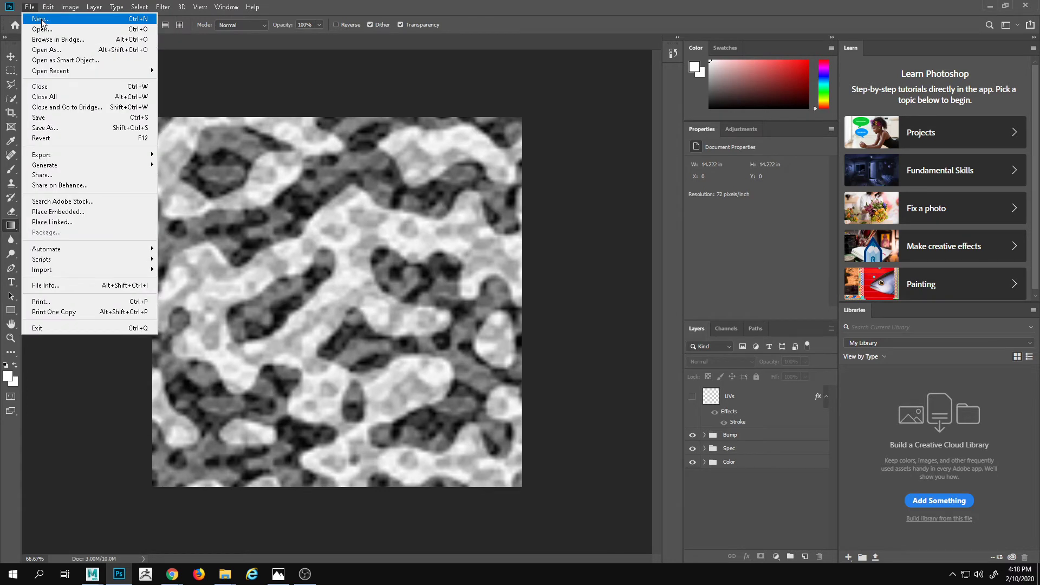
left_click(41, 19)
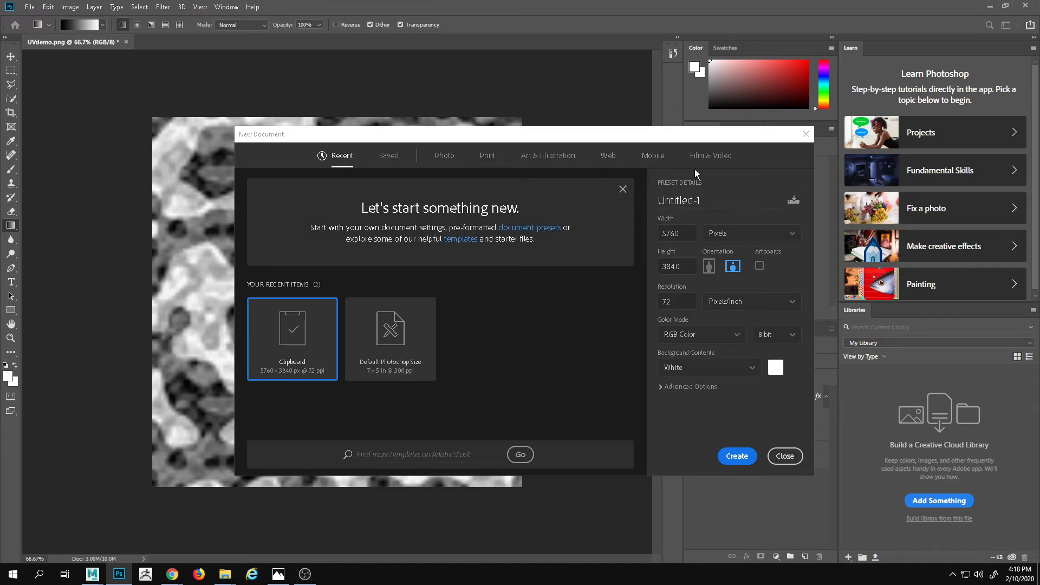
left_click(593, 156)
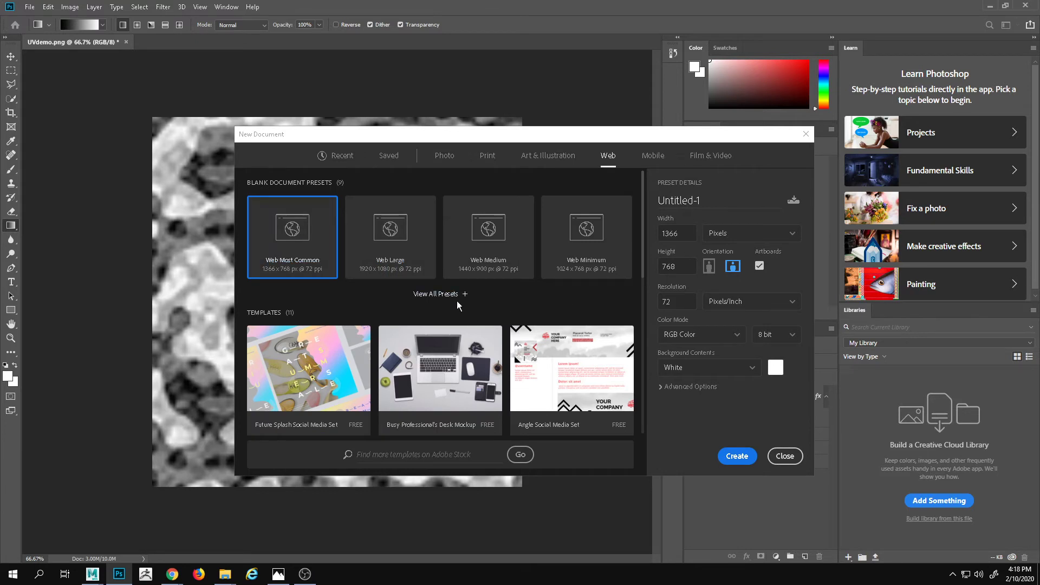
left_click(412, 275)
left_click(730, 456)
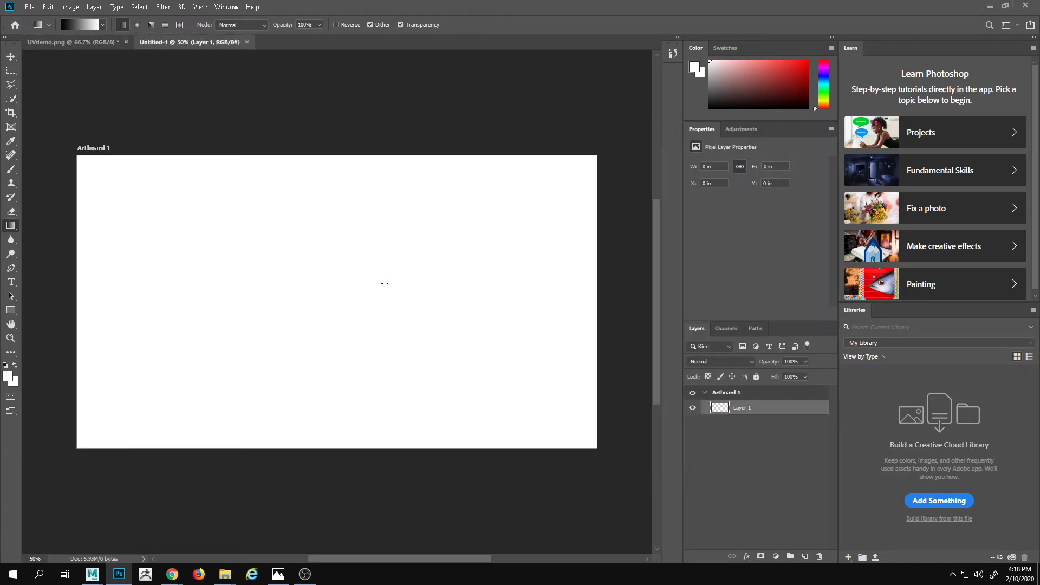
- Paste the copied banana photo, scale it down to about 14.69 x 8.39 in and fit it into the artboard's upper-left corner
key("ctrl+v")
key("v")
left_click_drag(406, 395, 300, 205)
key("ctrl+t")
left_click_drag(343, 305, 581, 475)
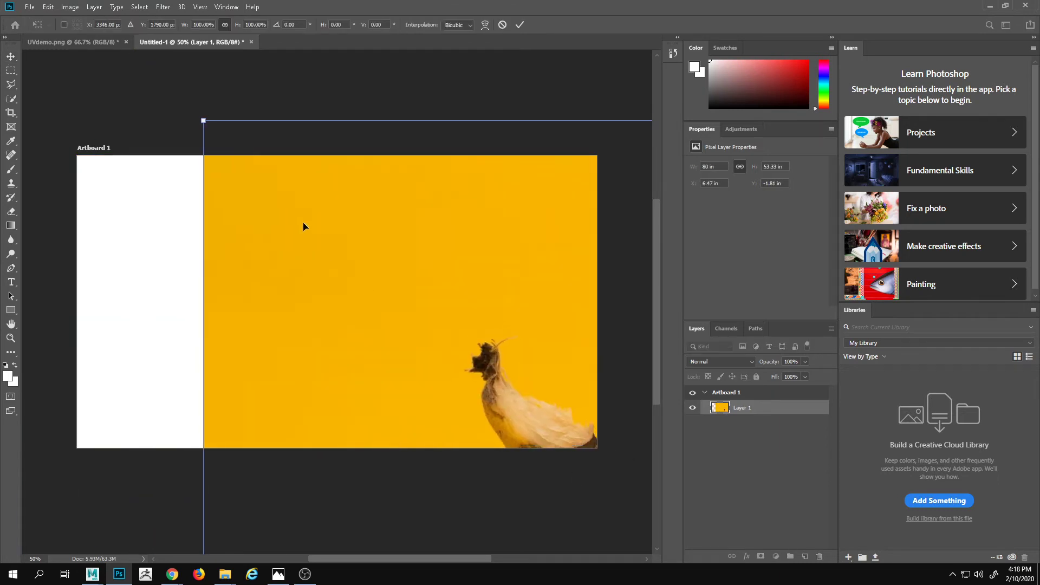
left_click_drag(200, 125, 517, 301)
left_click_drag(529, 366, 270, 238)
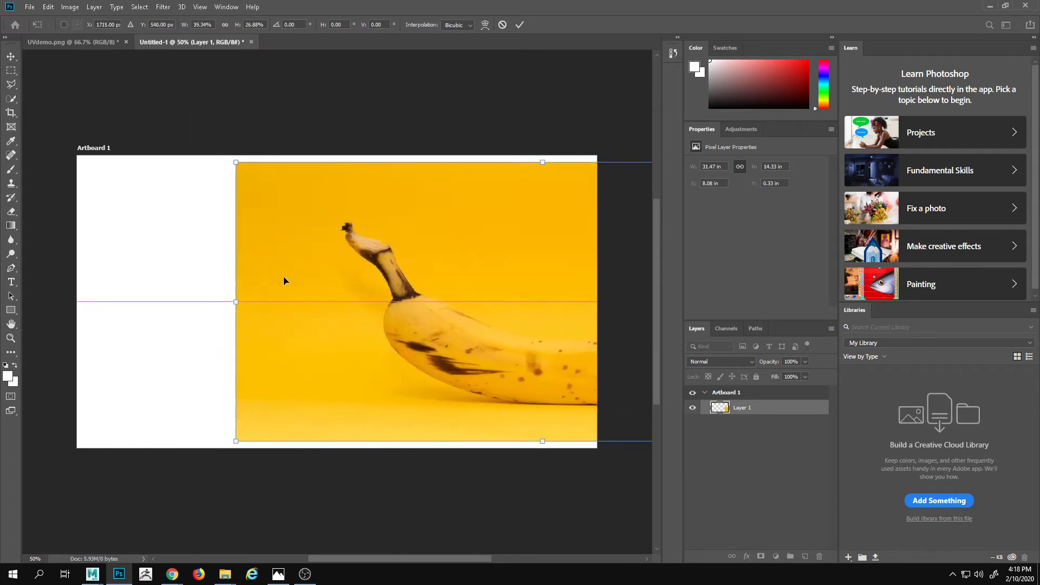
left_click_drag(234, 302, 563, 295)
left_click_drag(589, 328, 64, 230)
key("Return")
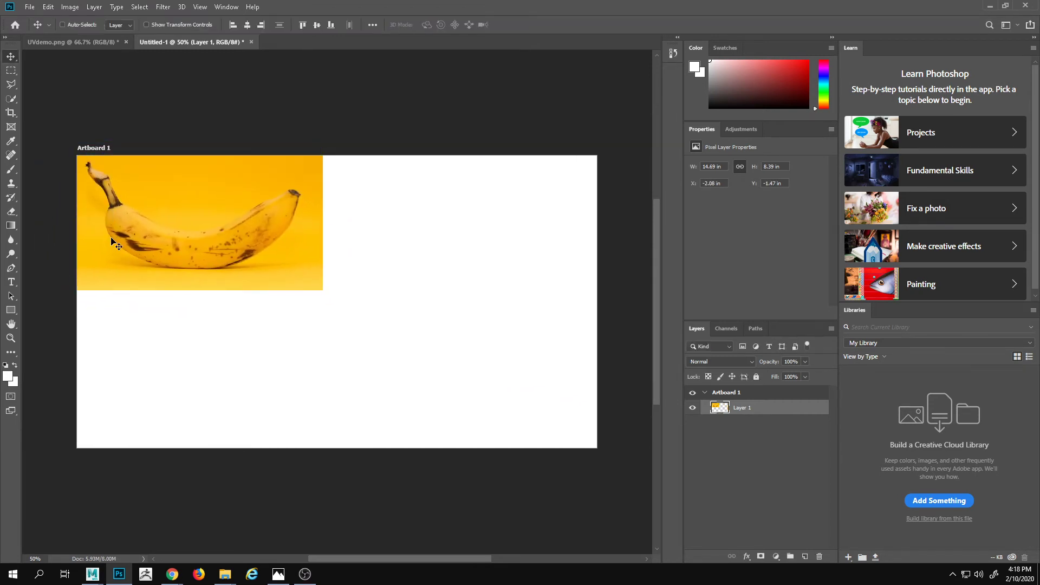
- Switch to Chrome, open the related image "Banana Fruit Pictures | Download Free Images on Unsplash" and copy the spotted banana photo
key("z")
left_click_drag(111, 241, 356, 346)
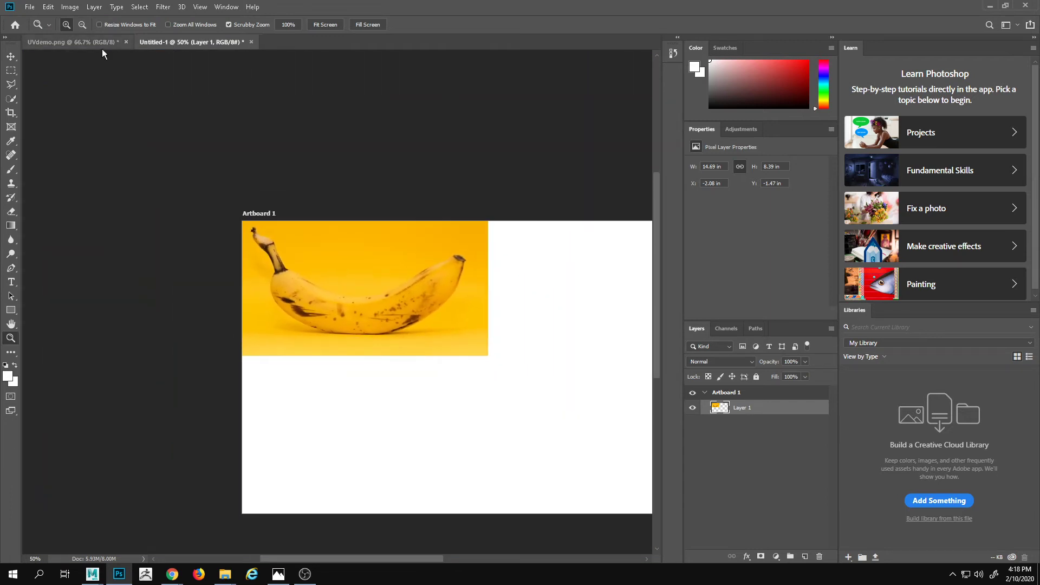
mouse_move(172, 574)
left_click(606, 555)
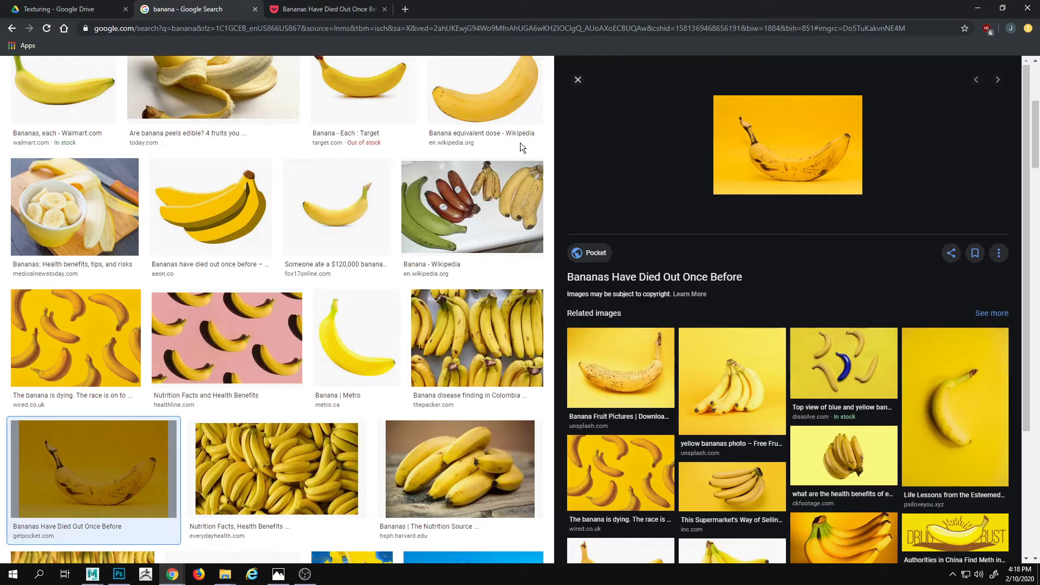
scroll(322, 439, "down", 5)
scroll(322, 440, "down", 3)
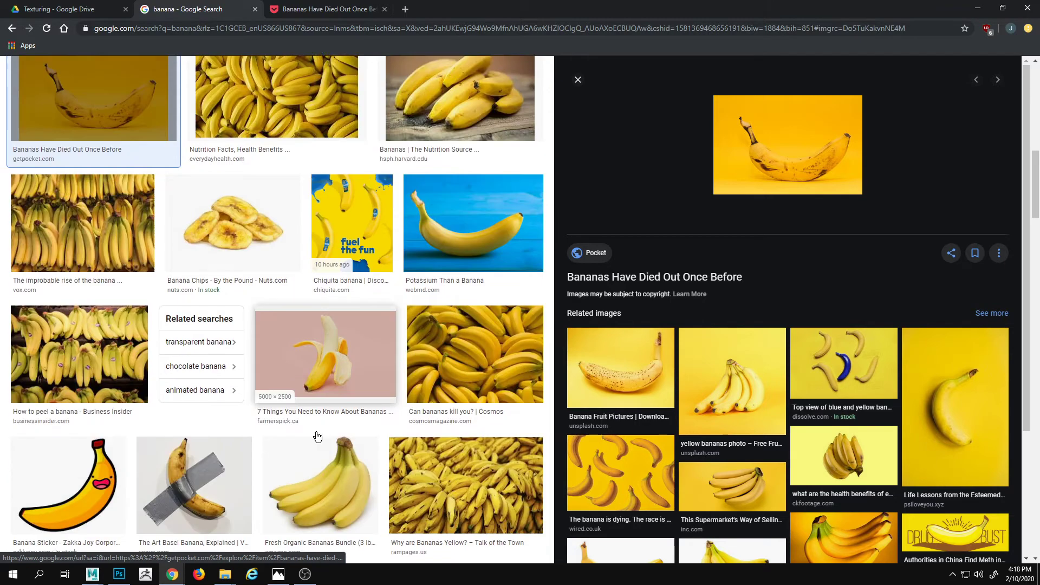
left_click(620, 369)
right_click(802, 234)
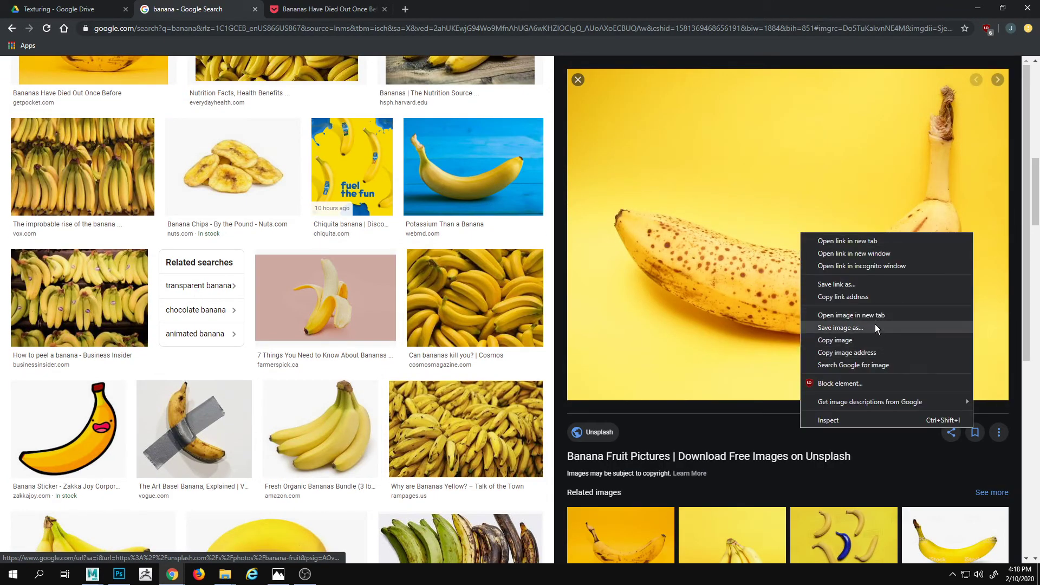
left_click(876, 342)
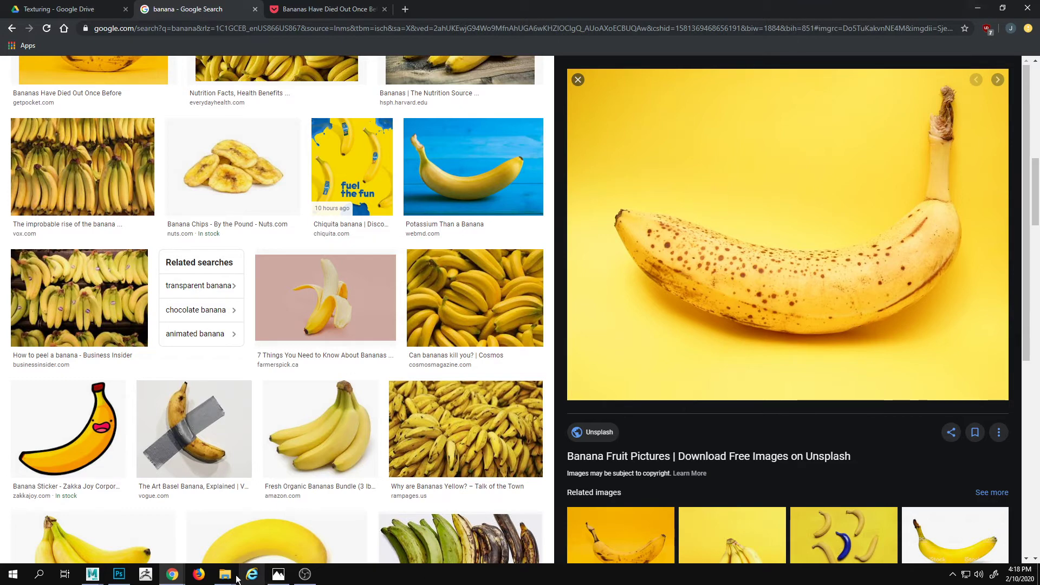
- Paste the copied photo into the Photoshop artboard, scale it to about 8.59 x 6.45 in and place it directly below the first banana photo
left_click(119, 575)
key("ctrl+v")
key("v")
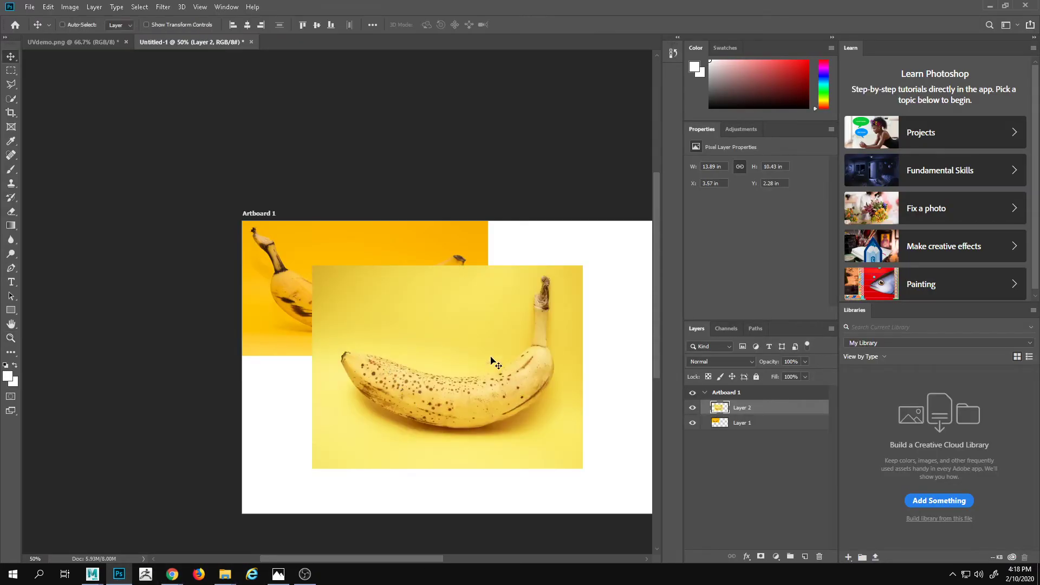
left_click_drag(477, 355, 509, 374)
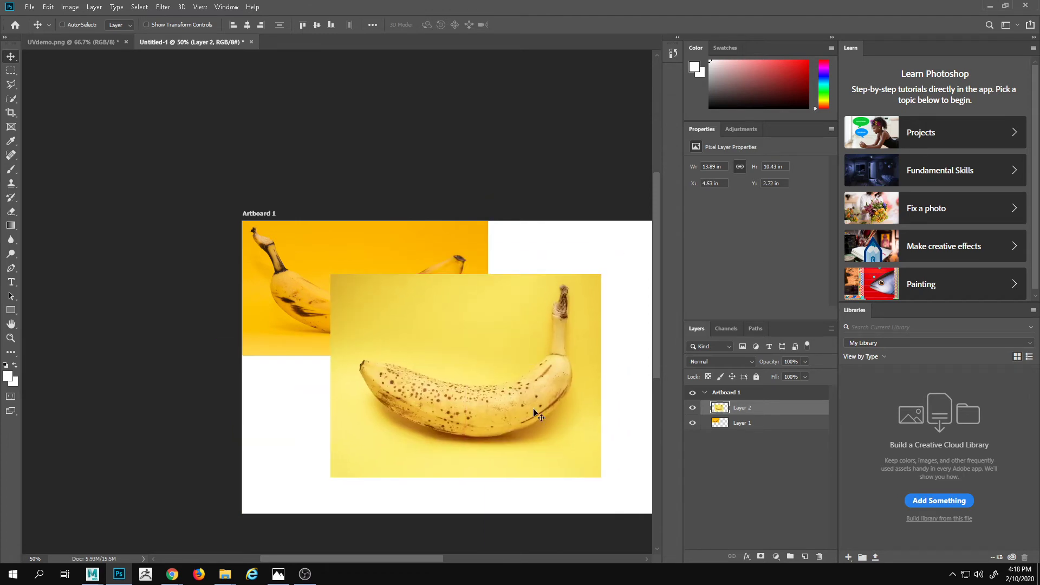
key("ctrl+t")
left_click_drag(603, 478, 334, 342)
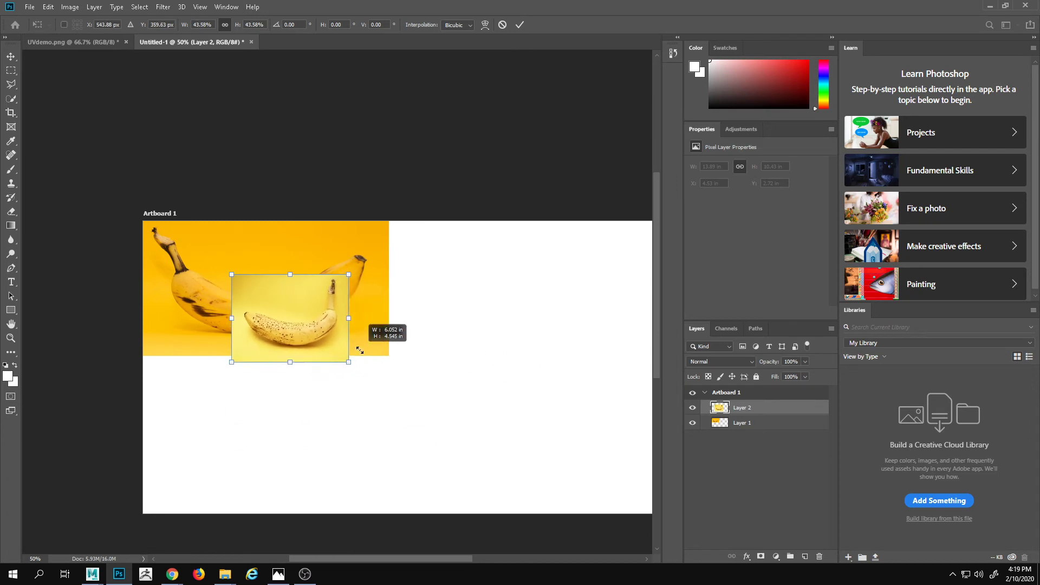
left_click_drag(281, 317, 193, 398)
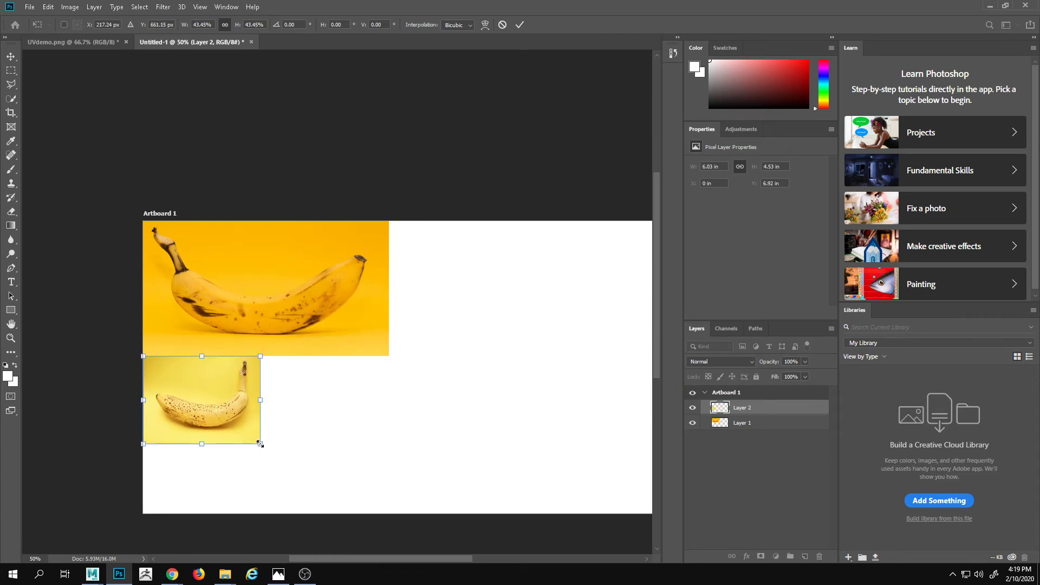
left_click_drag(260, 444, 311, 481)
key("Return")
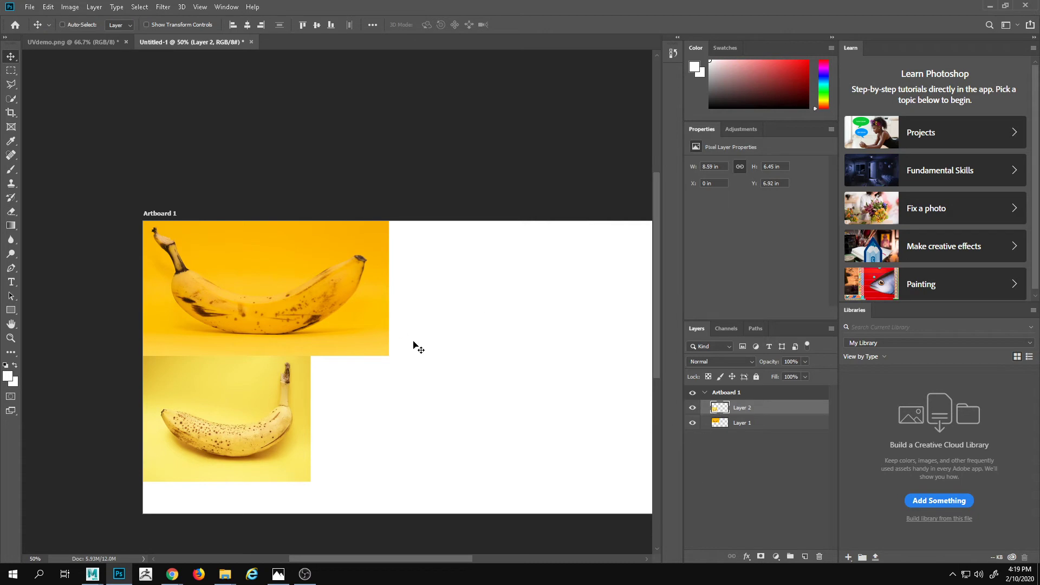
key("space")
left_click_drag(494, 291, 459, 285)
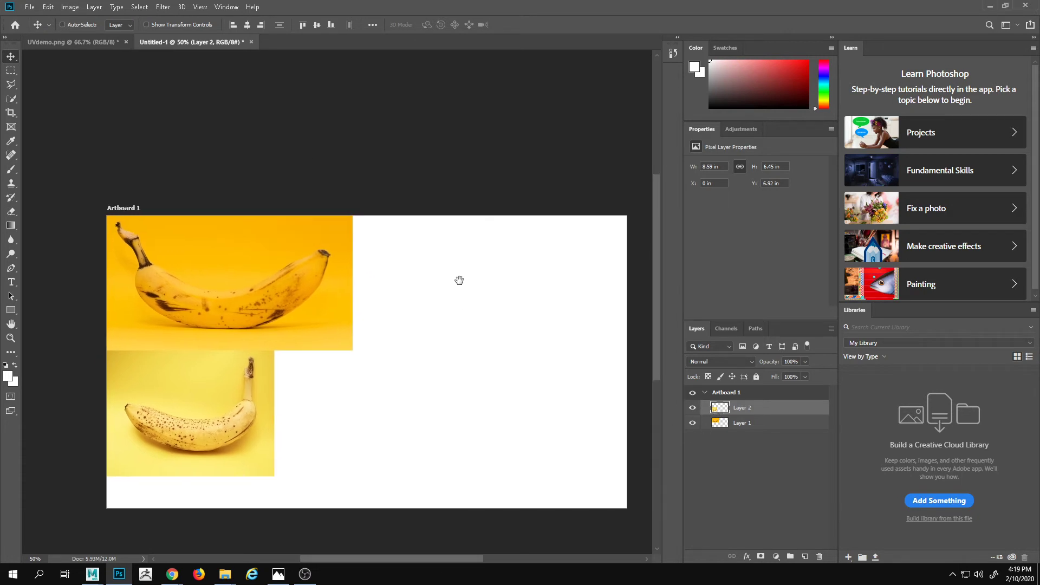
left_click(27, 8)
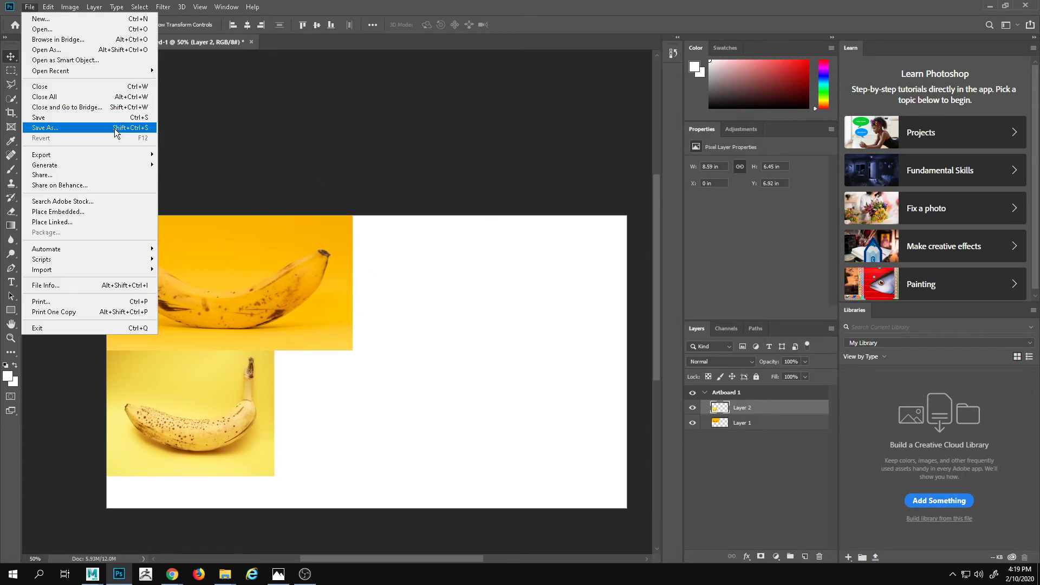
left_click(406, 5)
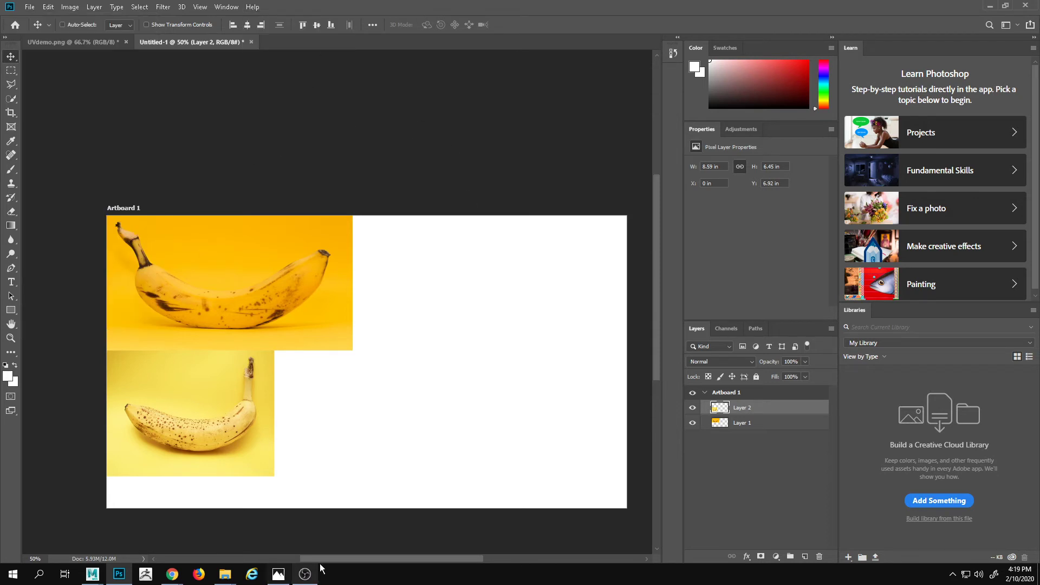
left_click(26, 6)
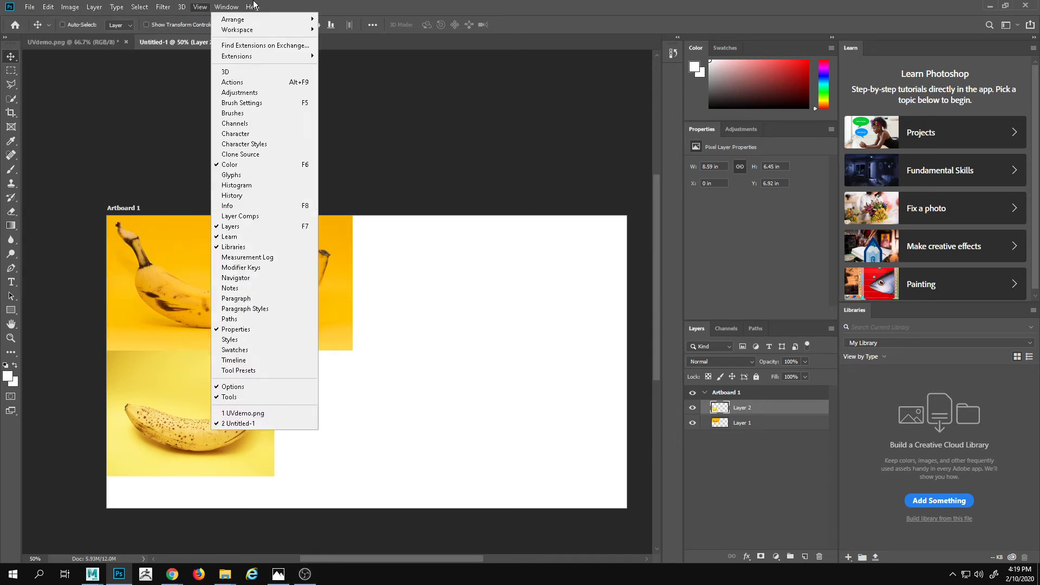
left_click(315, 4)
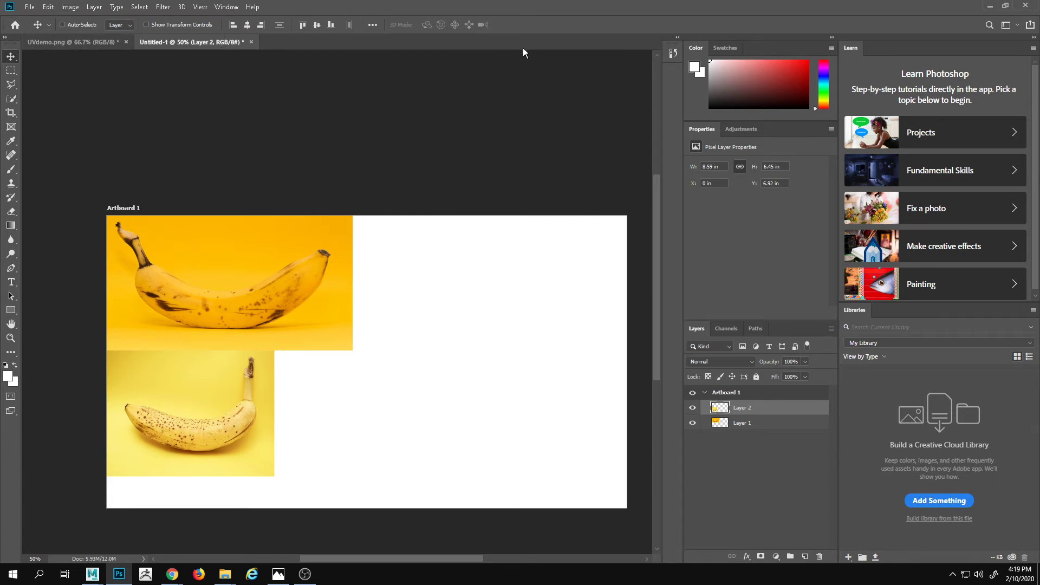
- Pull the Untitled-1 banana reference document out into its own window on the other screen, away from UVdemo.png
left_click_drag(215, 42, 1039, 32)
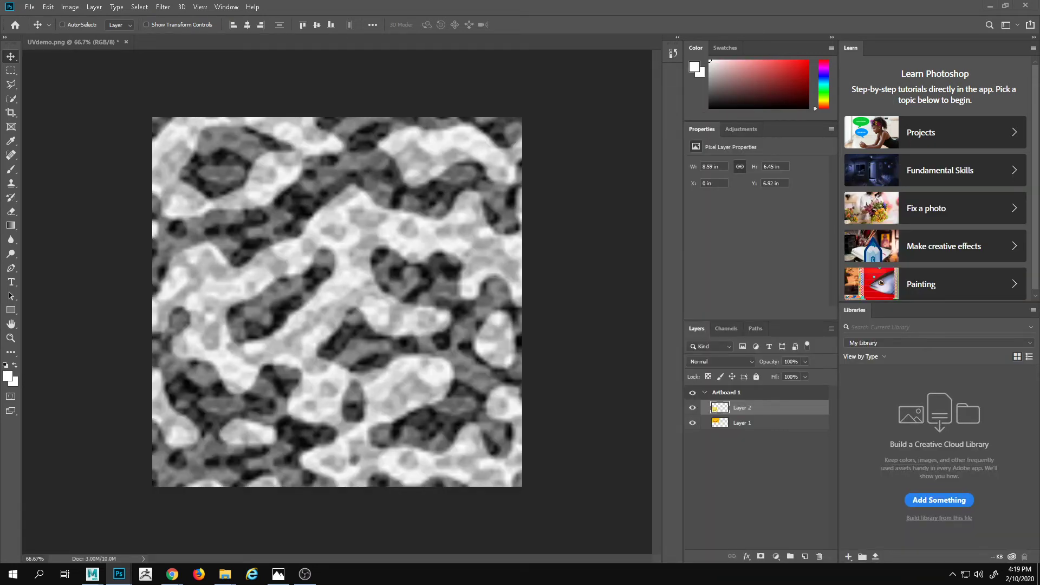
key("a")
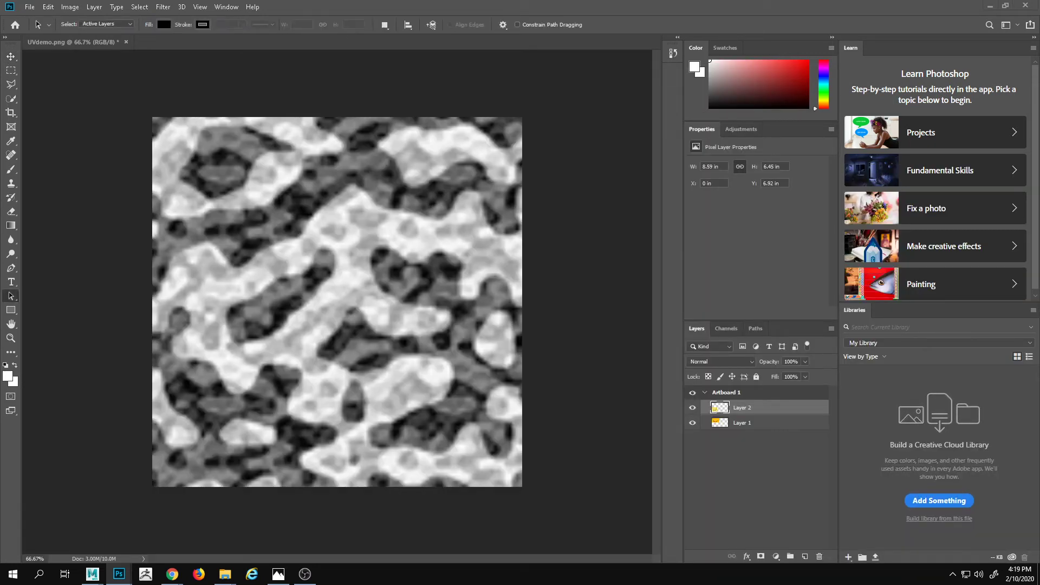
key("z")
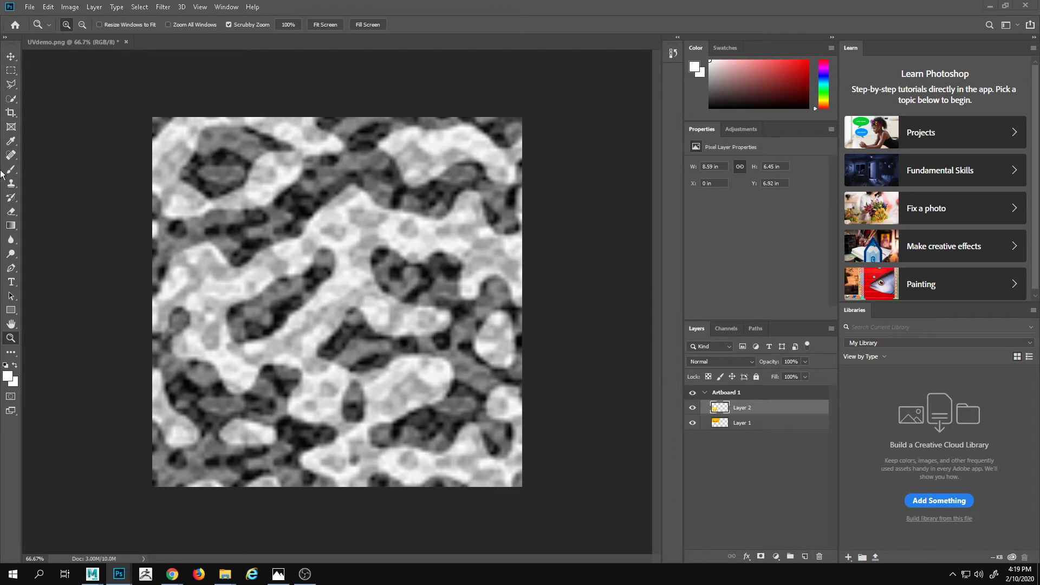
- Hide the Bump, Spec and Color groups in UVdemo.png
left_click(693, 408)
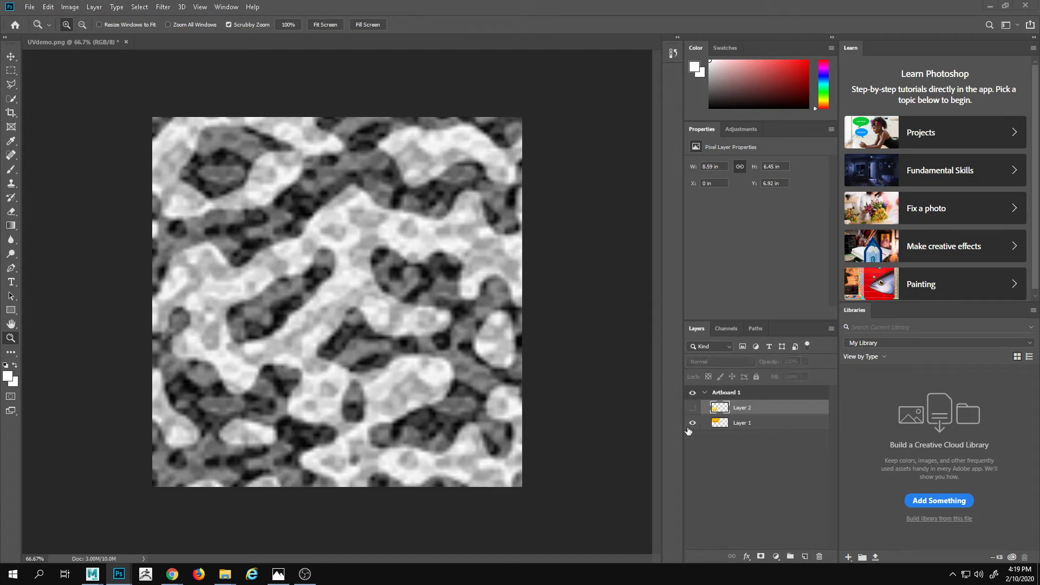
left_click(695, 412)
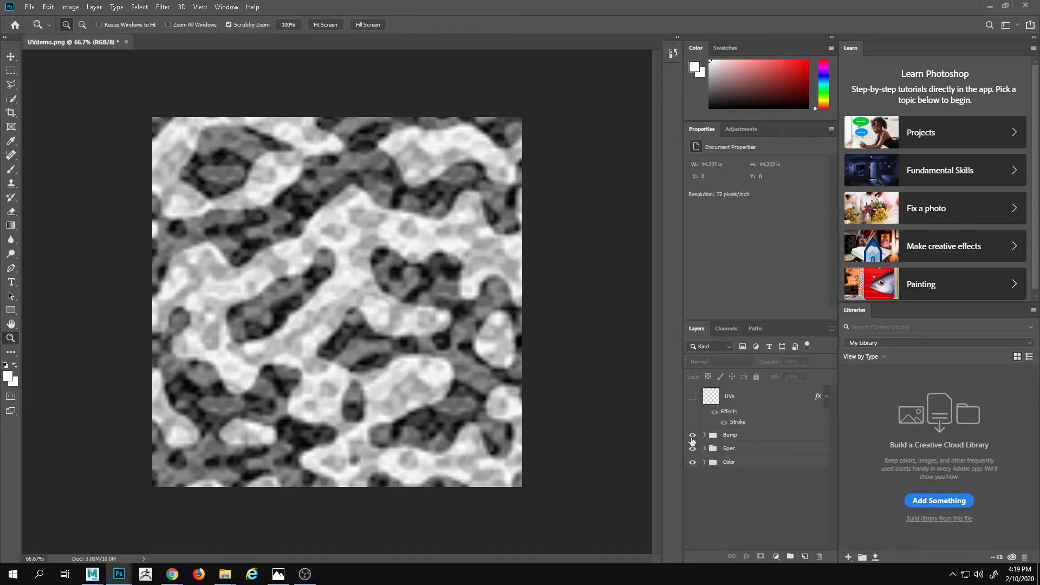
left_click(693, 436)
left_click(693, 448)
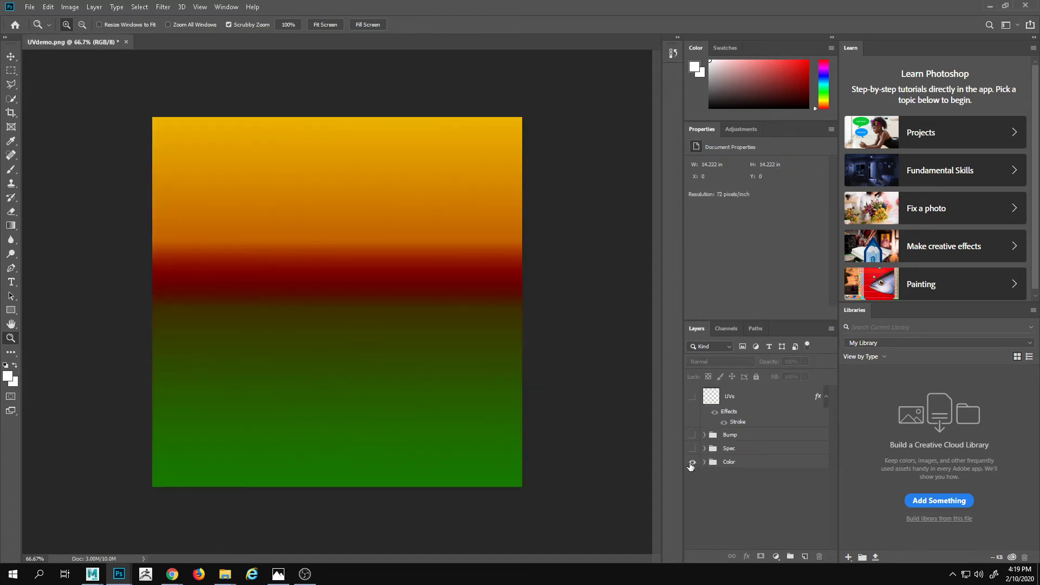
left_click(692, 462)
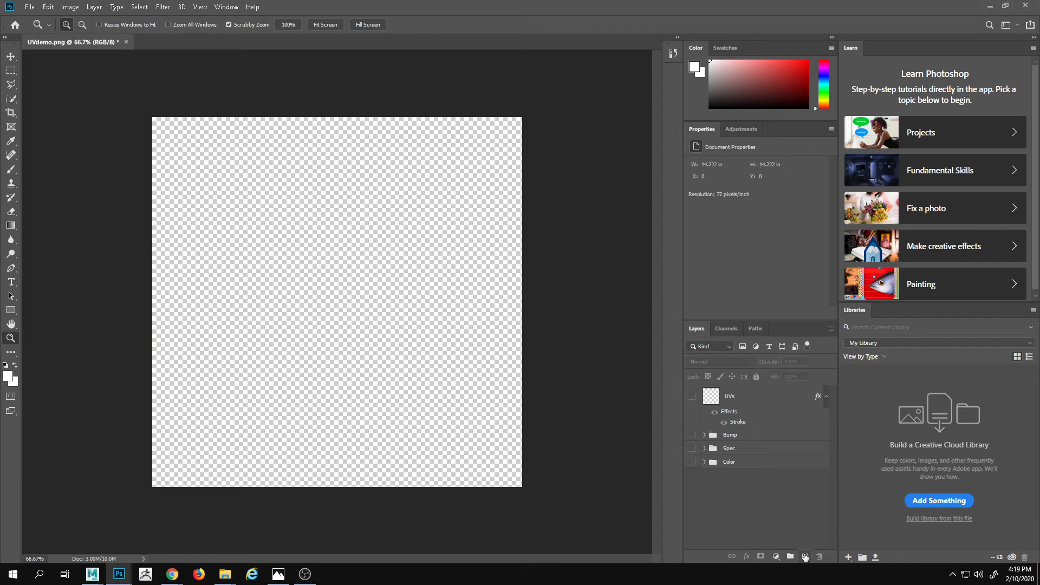
- Add a new layer between UVs and the Bump group and fill it with golden yellow sampled from the banana reference
left_click(805, 556)
left_click_drag(746, 392, 757, 442)
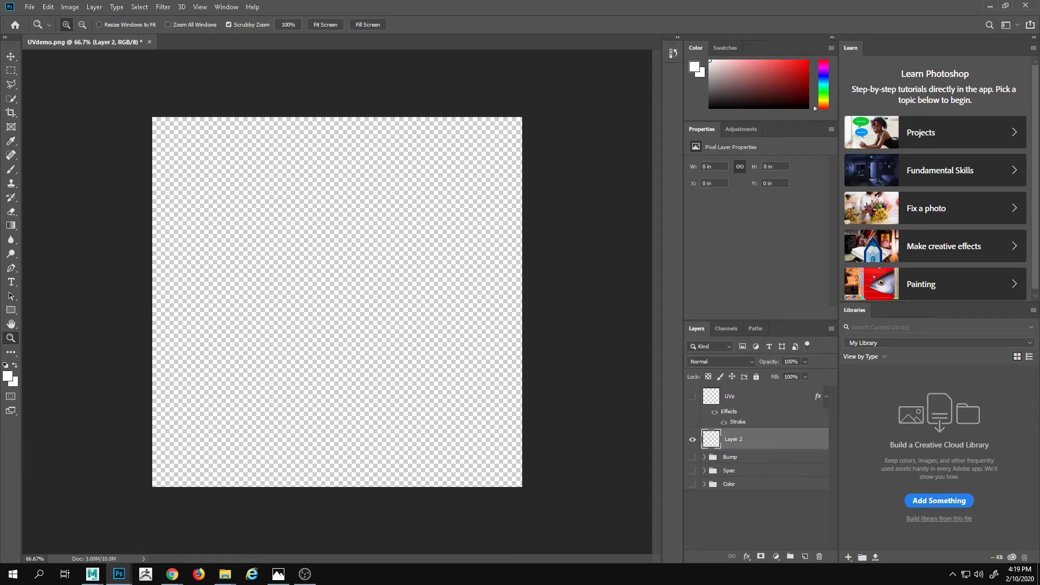
key("i")
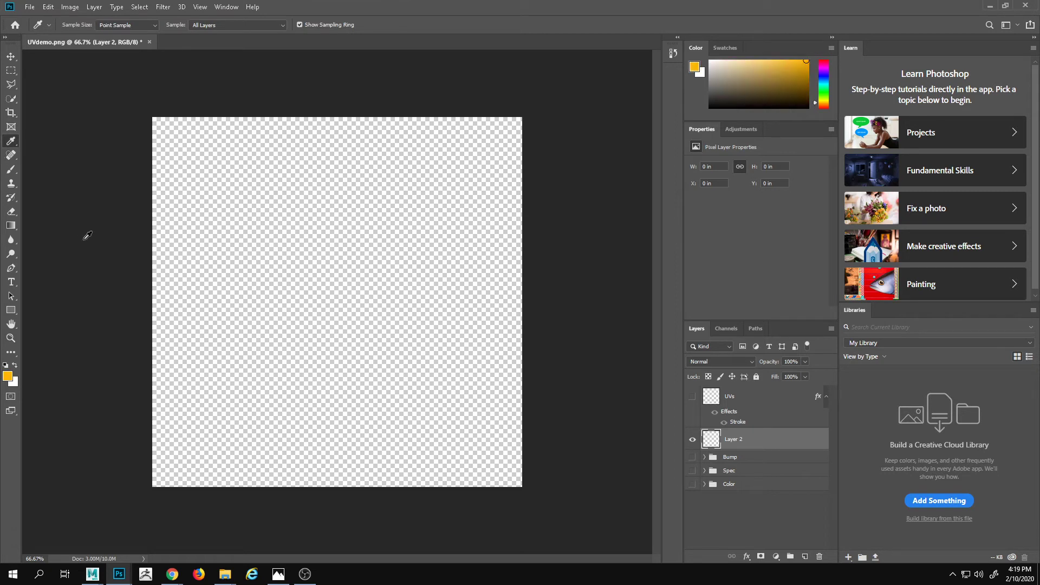
left_click(11, 70)
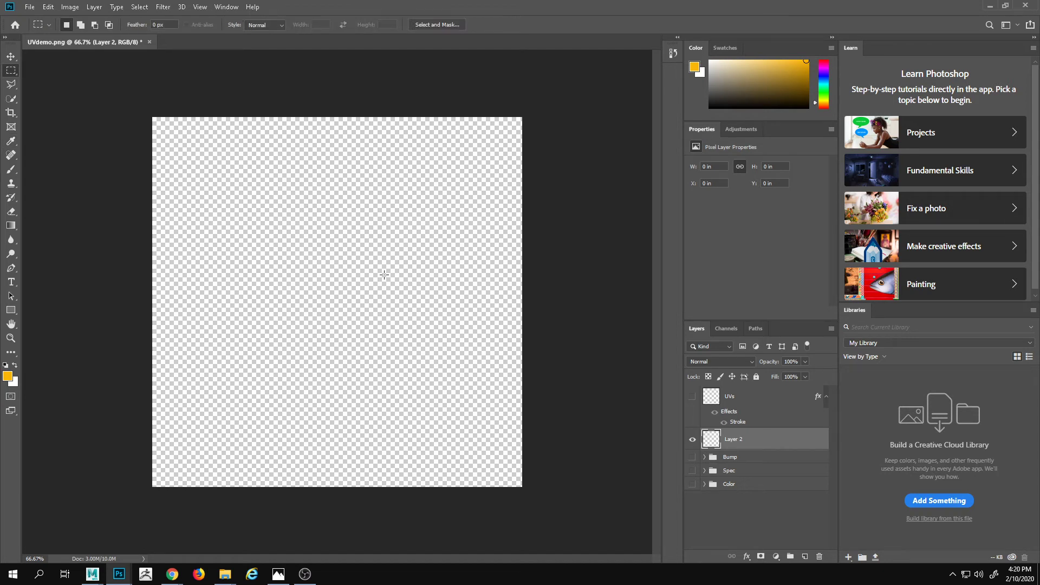
key("shift+F5")
key("Return")
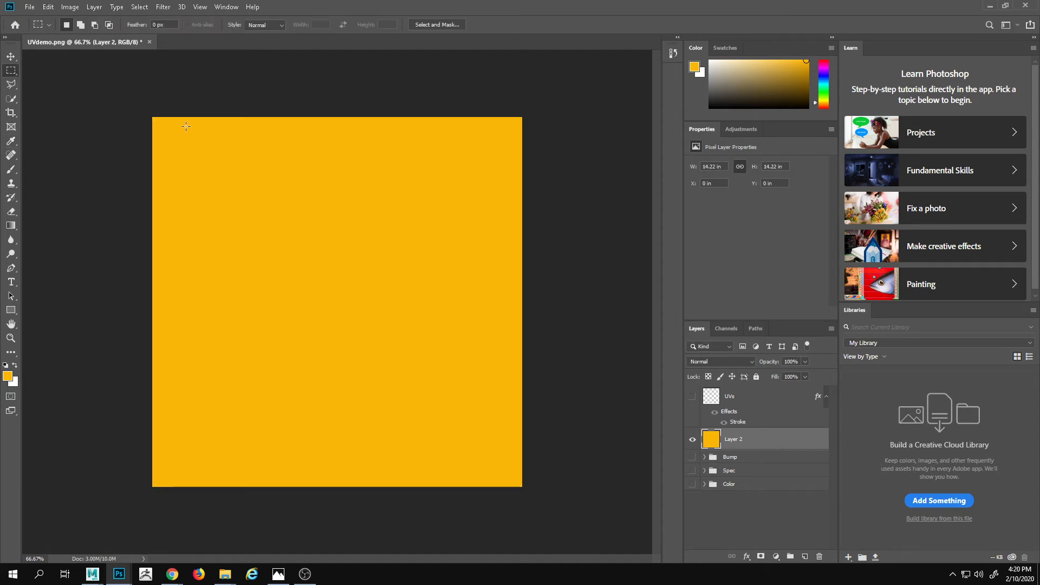
left_click(70, 7)
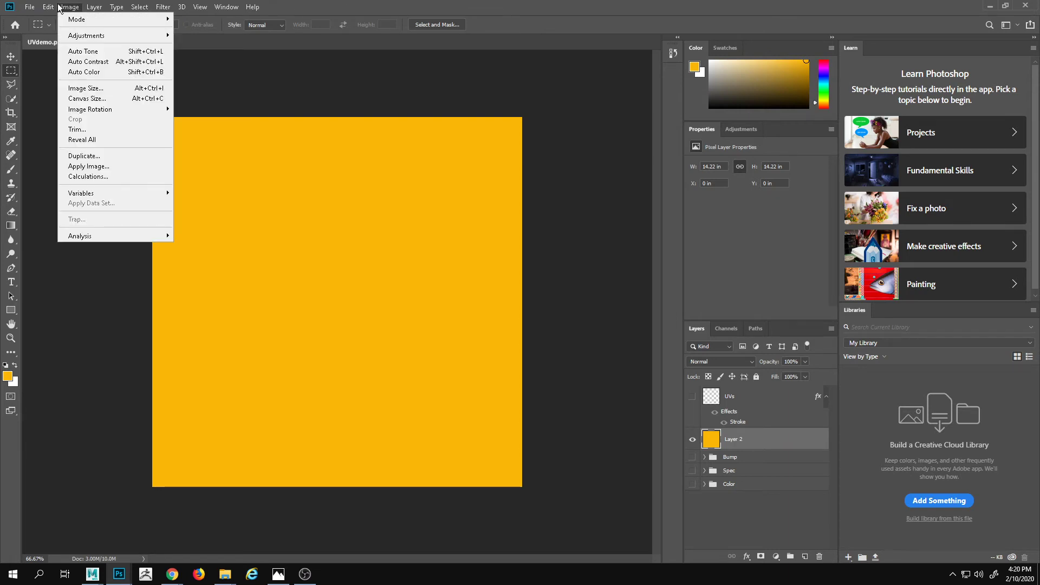
mouse_move(53, 9)
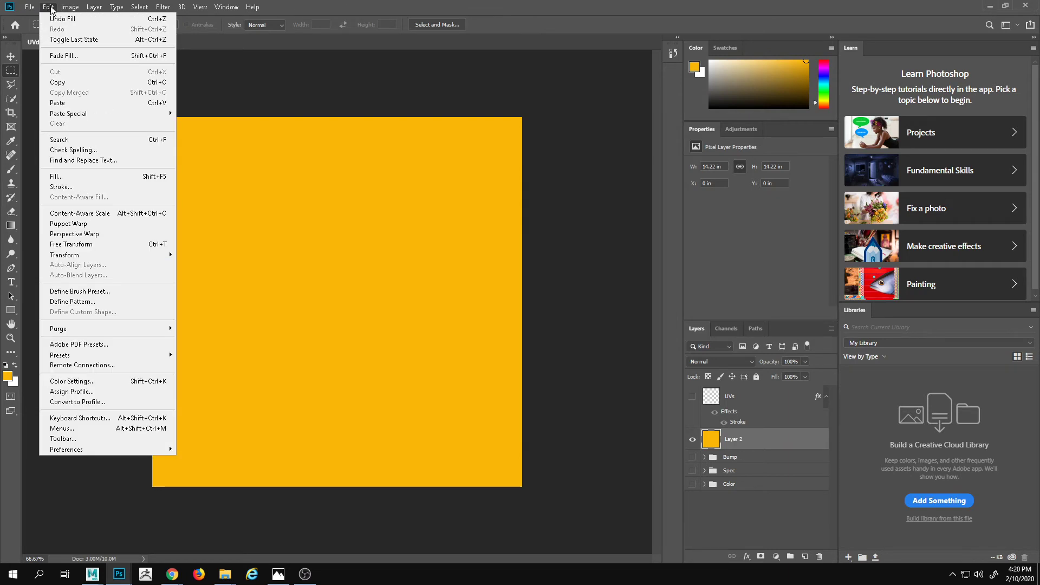
left_click(79, 10)
left_click(81, 10)
left_click(79, 10)
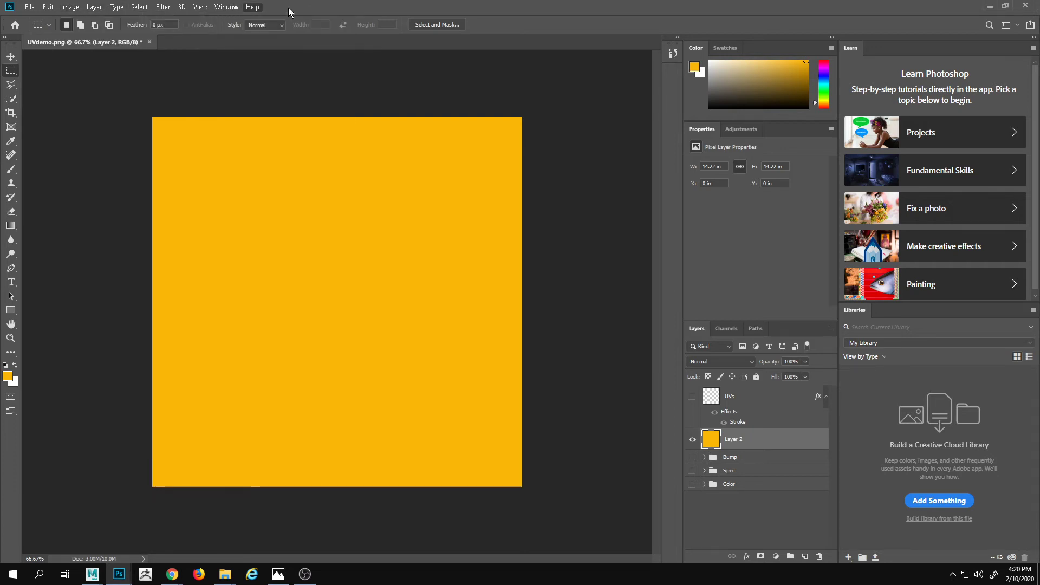
left_click(48, 7)
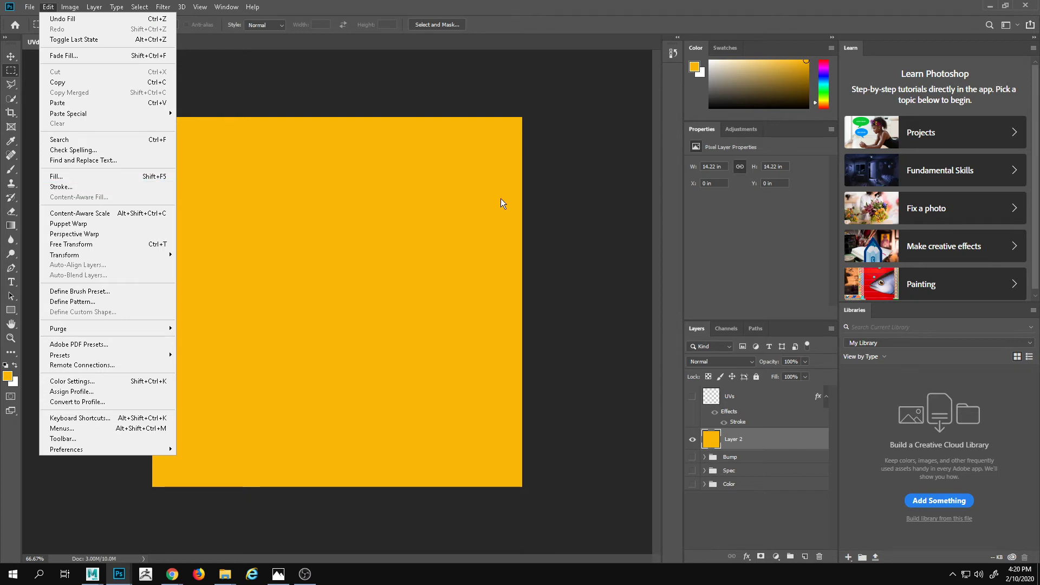
left_click(410, 125)
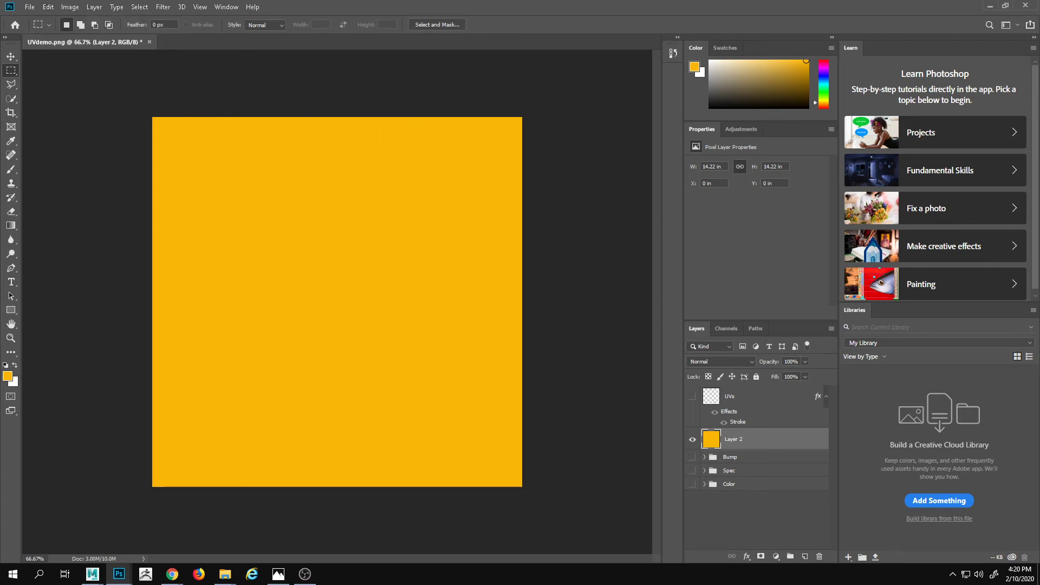
- Sample a dark brown and then a near-black as the foreground colour and activate the Brush tool
key("i")
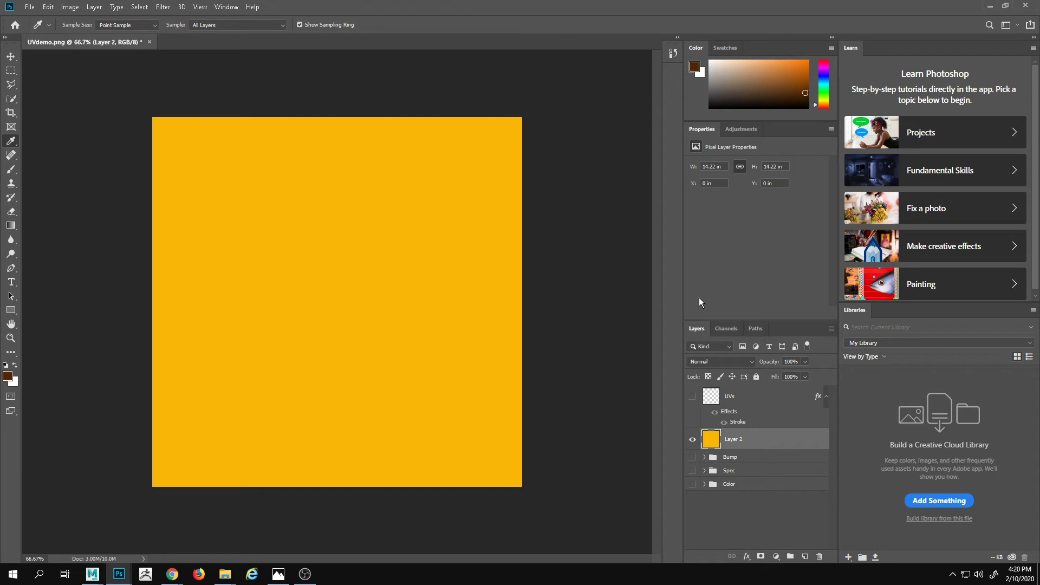
left_click(48, 7)
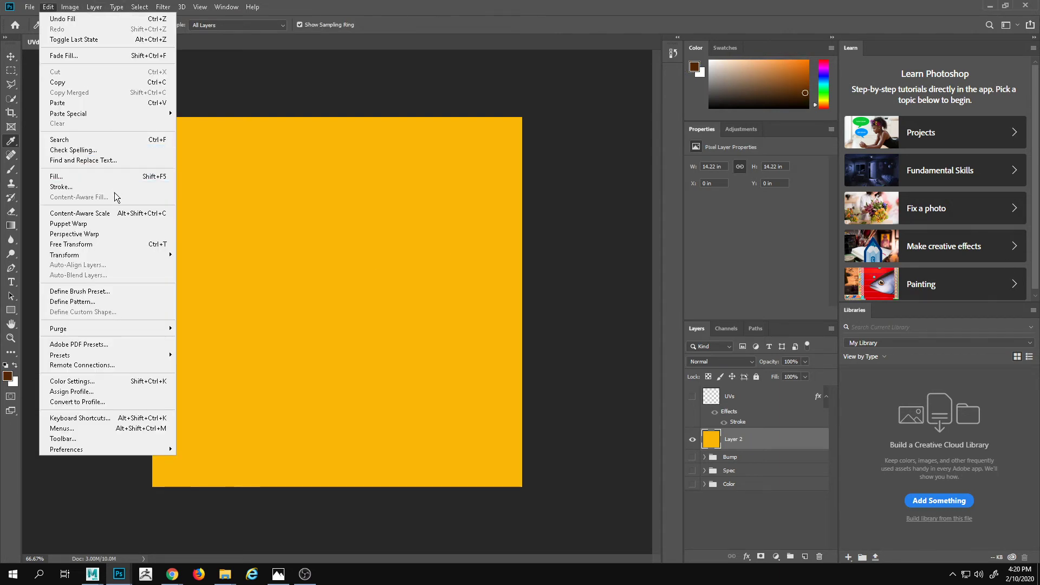
left_click(460, 3)
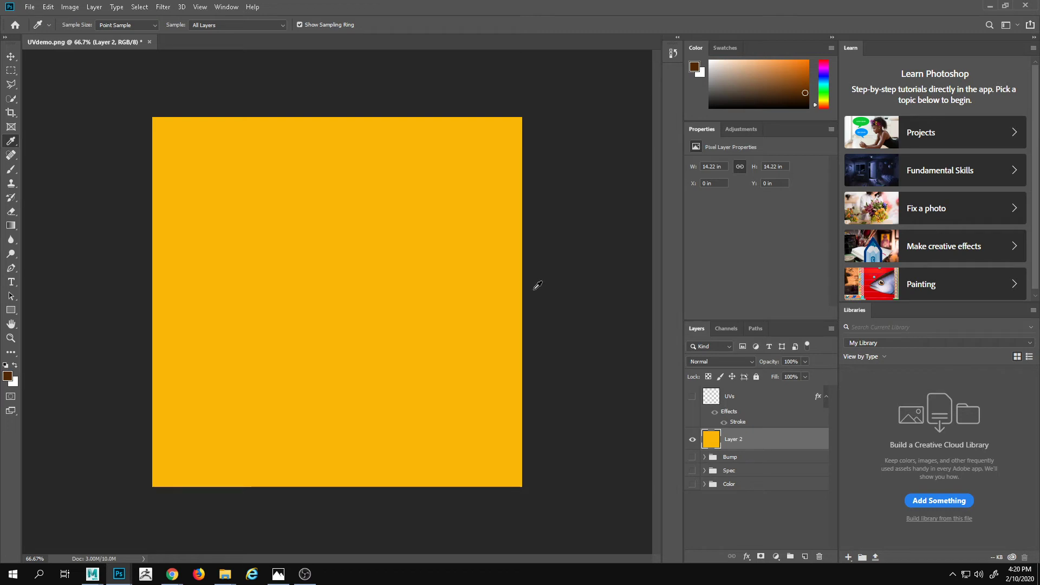
left_click(535, 289)
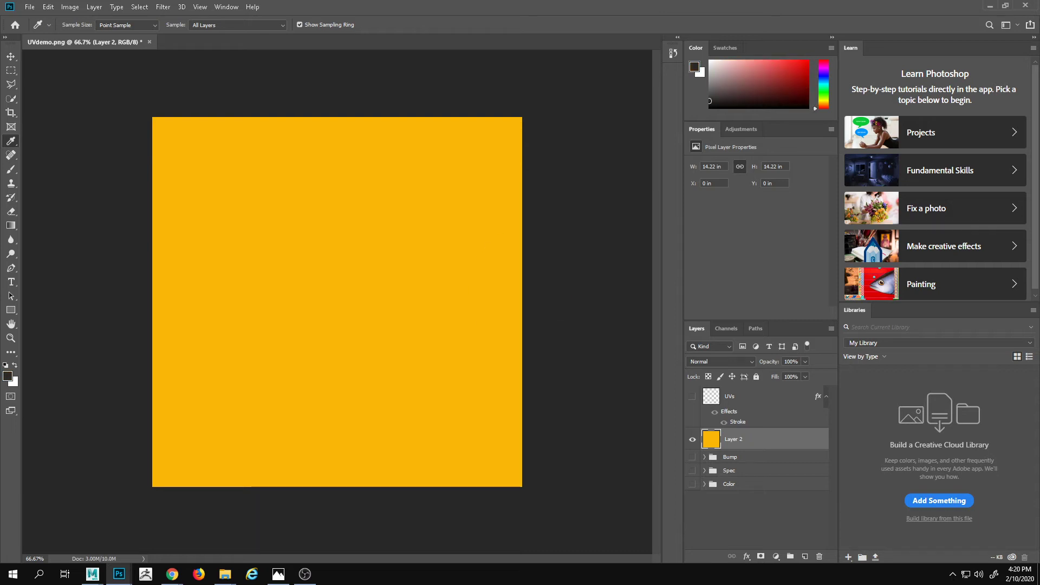
key("b")
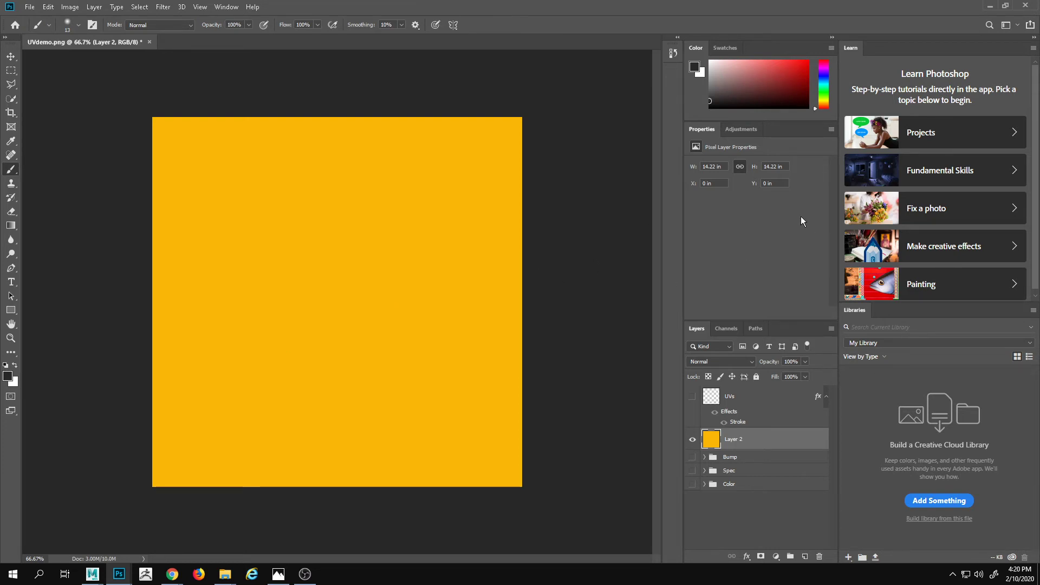
- Search Windows for the Wacom tablet settings and open Wacom Tablet Properties
left_click(46, 579)
type("wac")
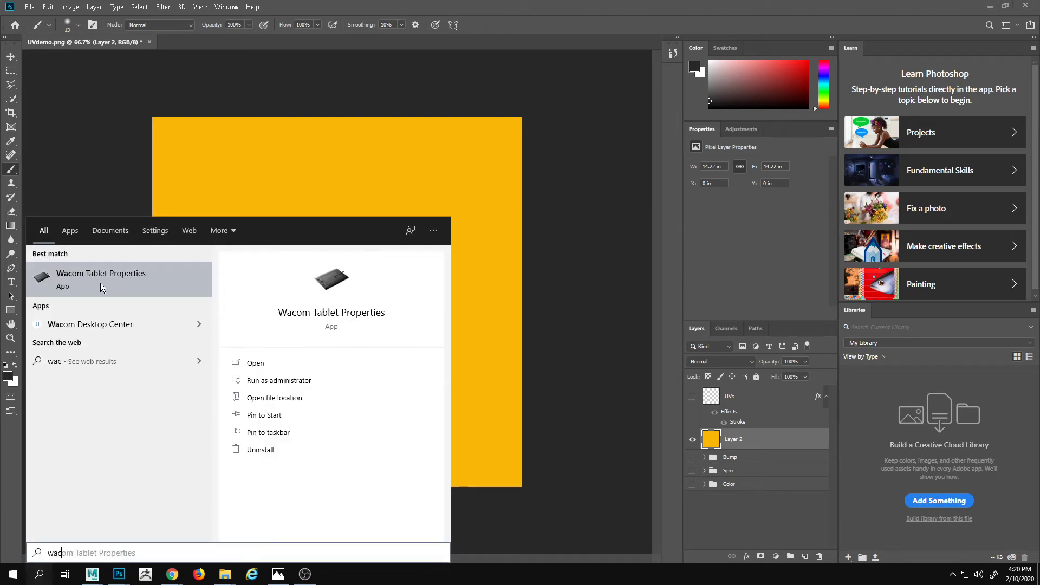
left_click(99, 285)
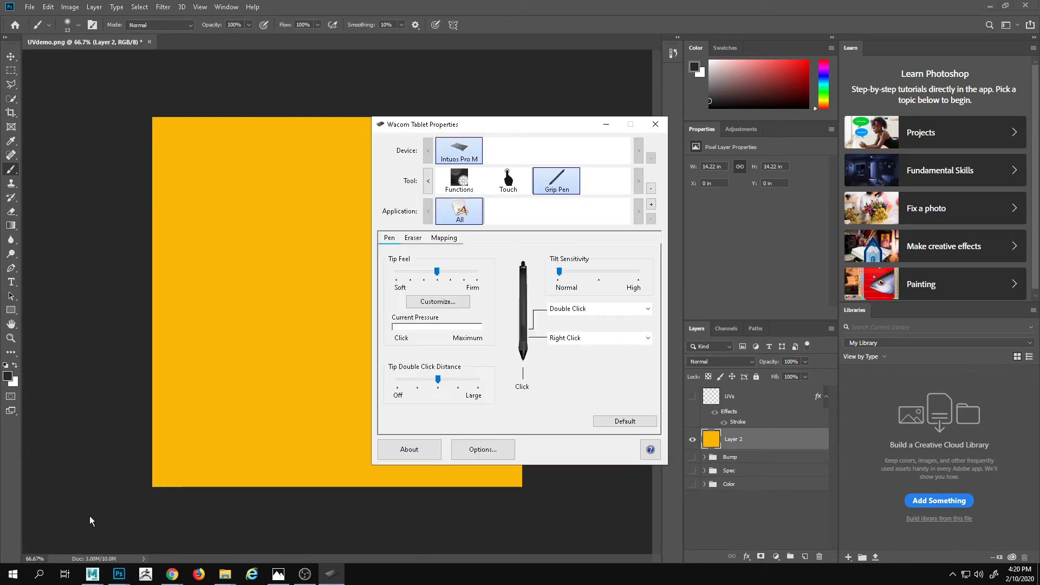
left_click(44, 578)
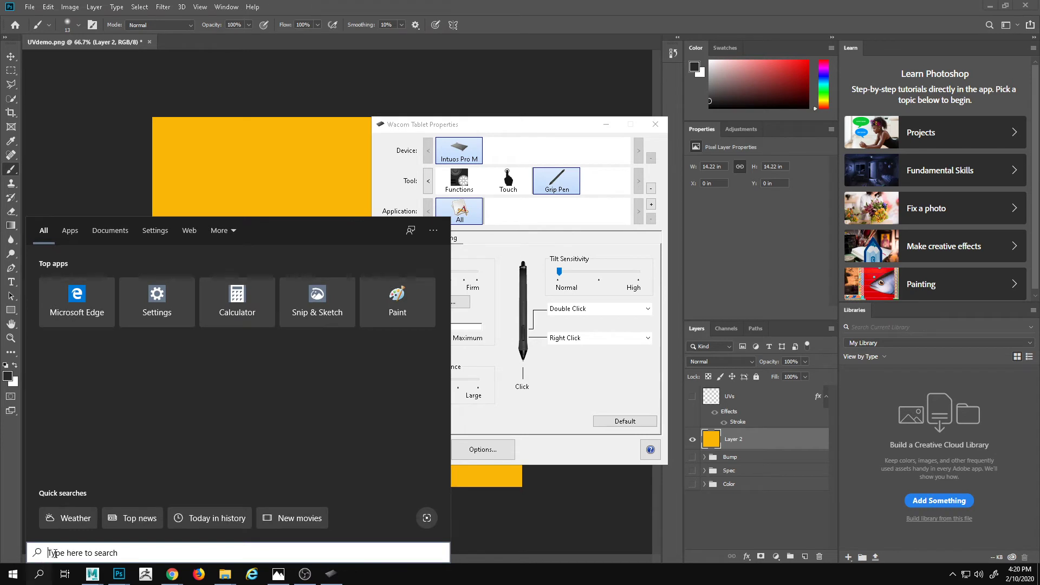
left_click(508, 121)
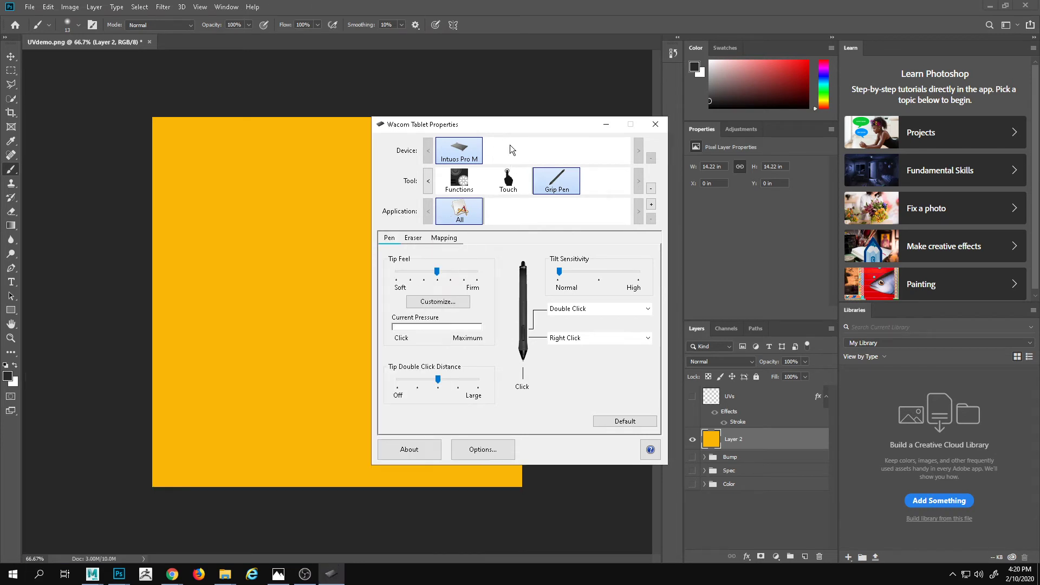
- Map the Grip Pen's screen area to Monitor 2 and close Wacom Tablet Properties
left_click(447, 237)
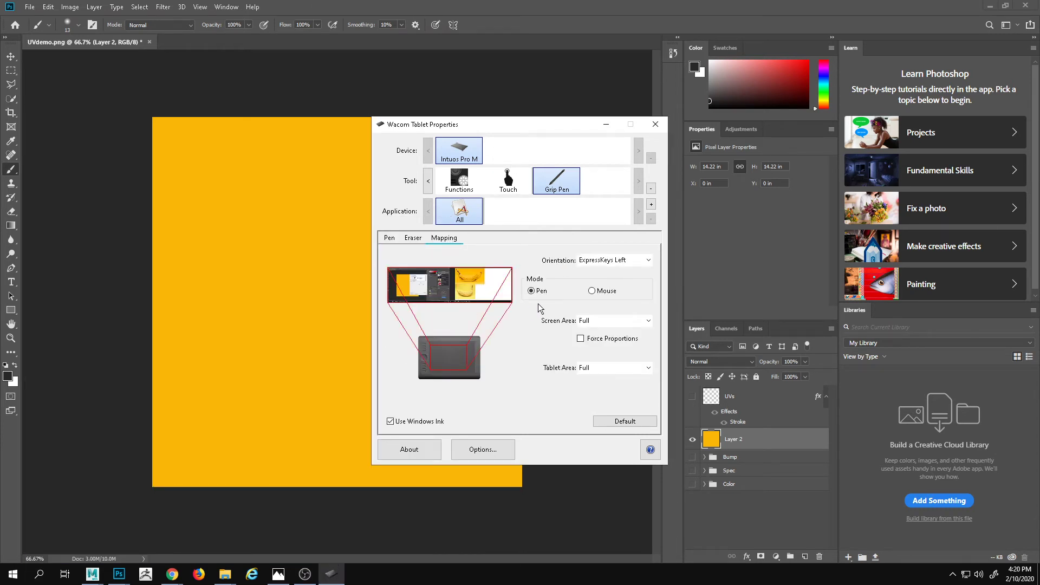
left_click(618, 325)
left_click(613, 336)
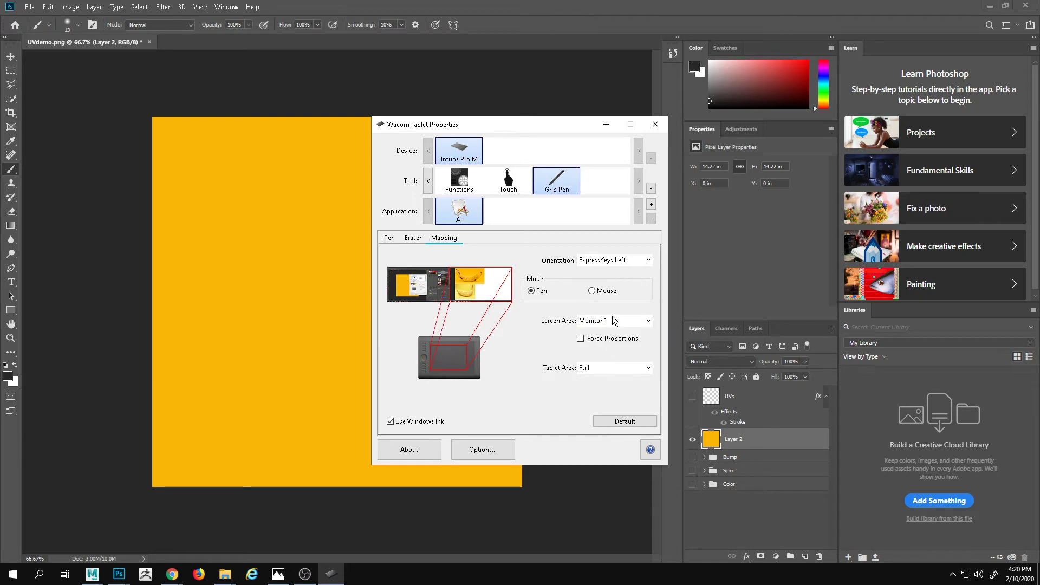
left_click(615, 321)
left_click(612, 345)
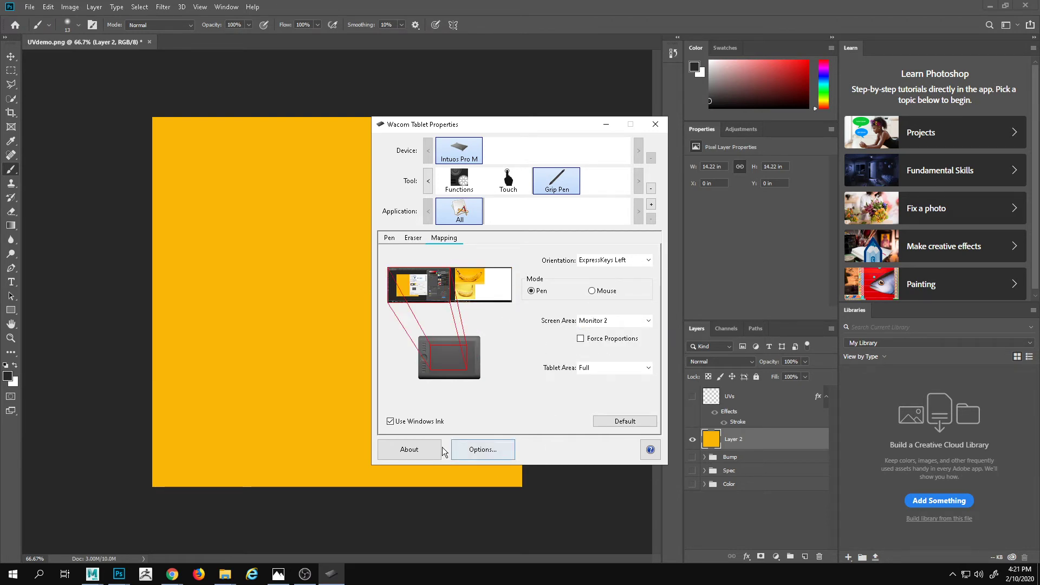
left_click(396, 242)
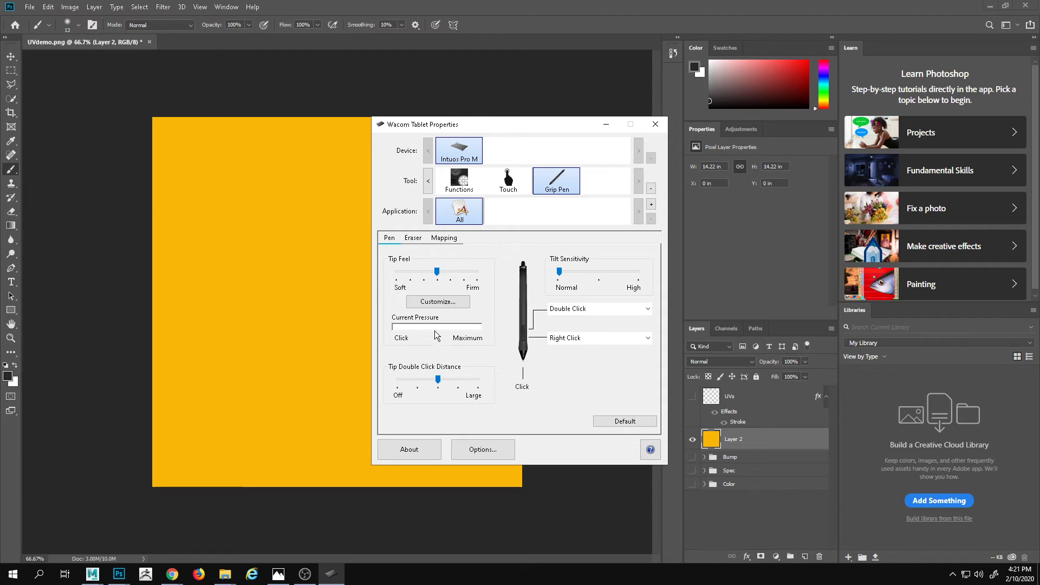
left_click_drag(505, 289, 507, 305)
left_click(655, 124)
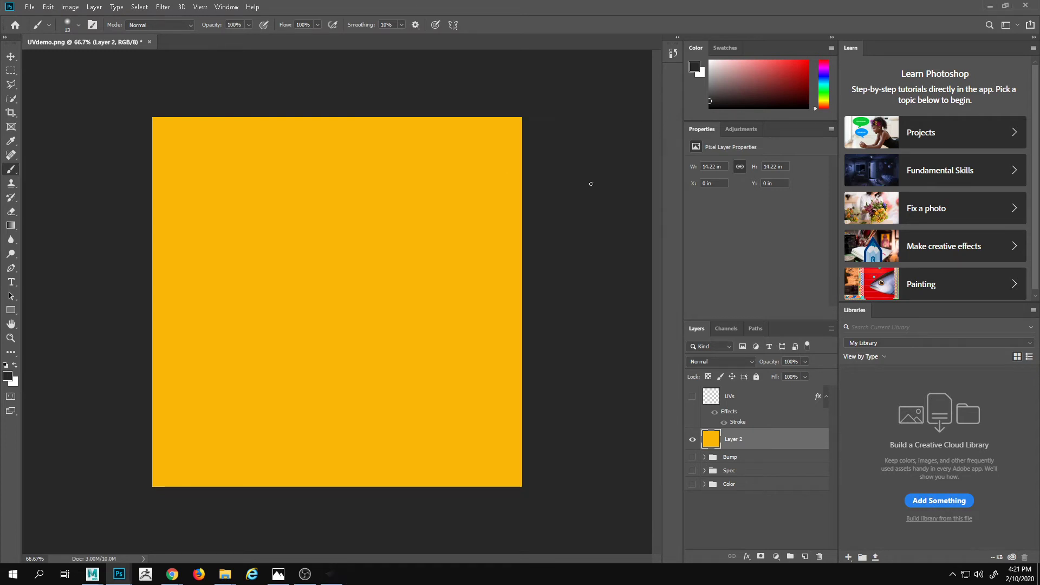
- Rename the golden yellow filled layer as baseColor
double_click(739, 440)
type("baseColor")
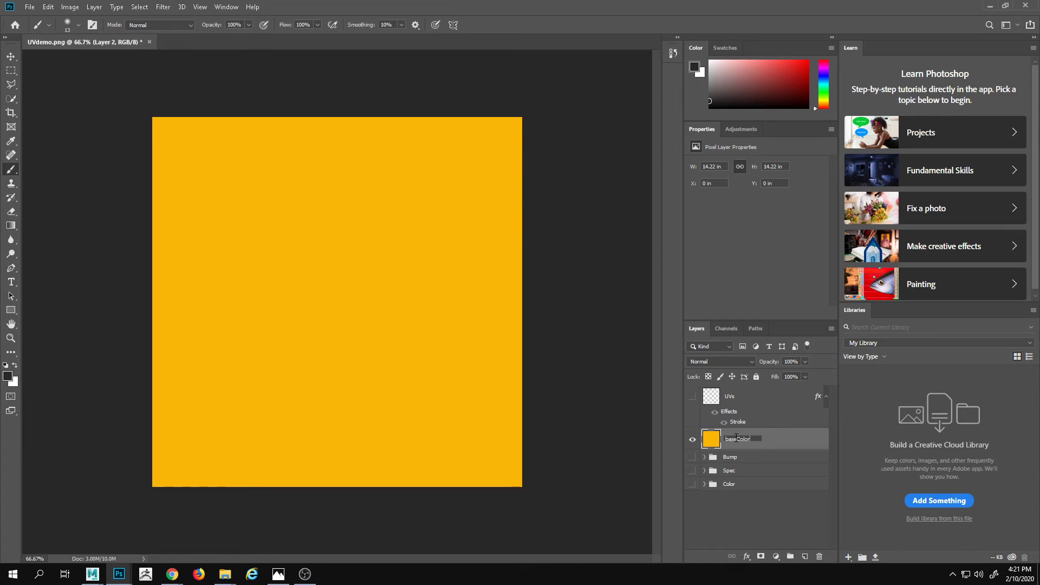
key("Return")
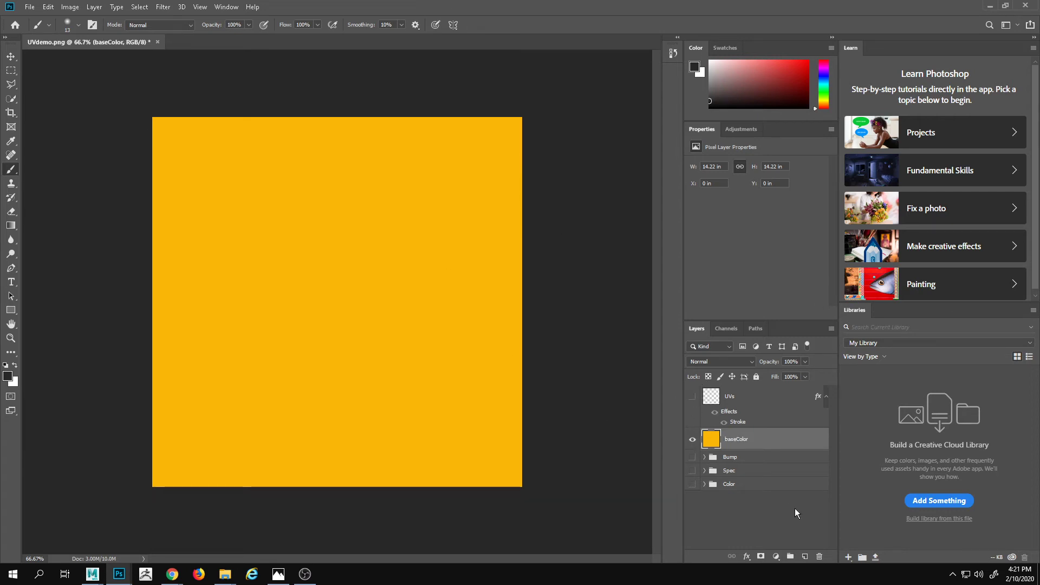
- Add a new layer above baseColor and sample dark brown from the banana reference for the Brush tool
left_click(806, 557)
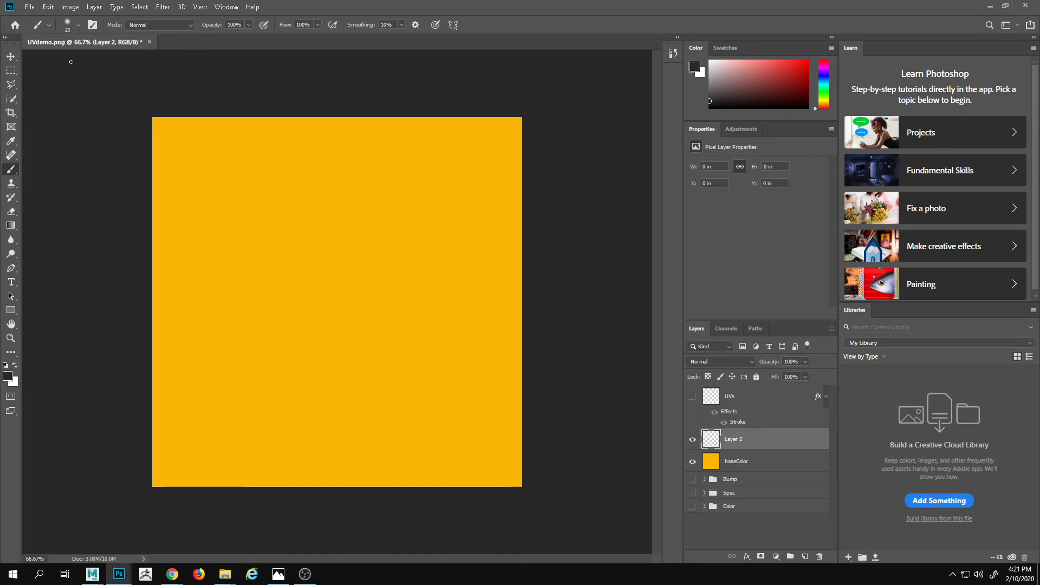
key("i")
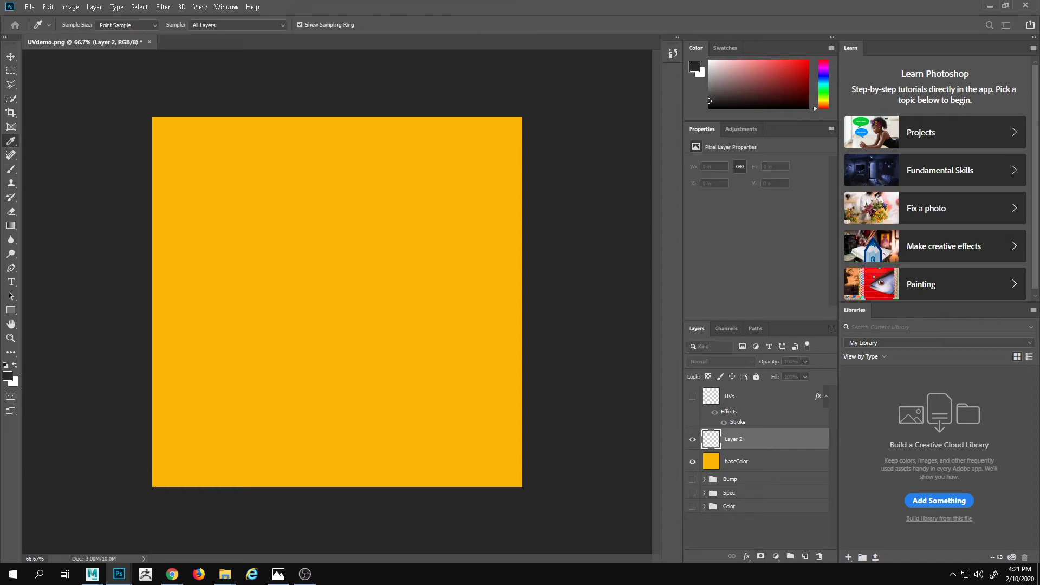
key("Return")
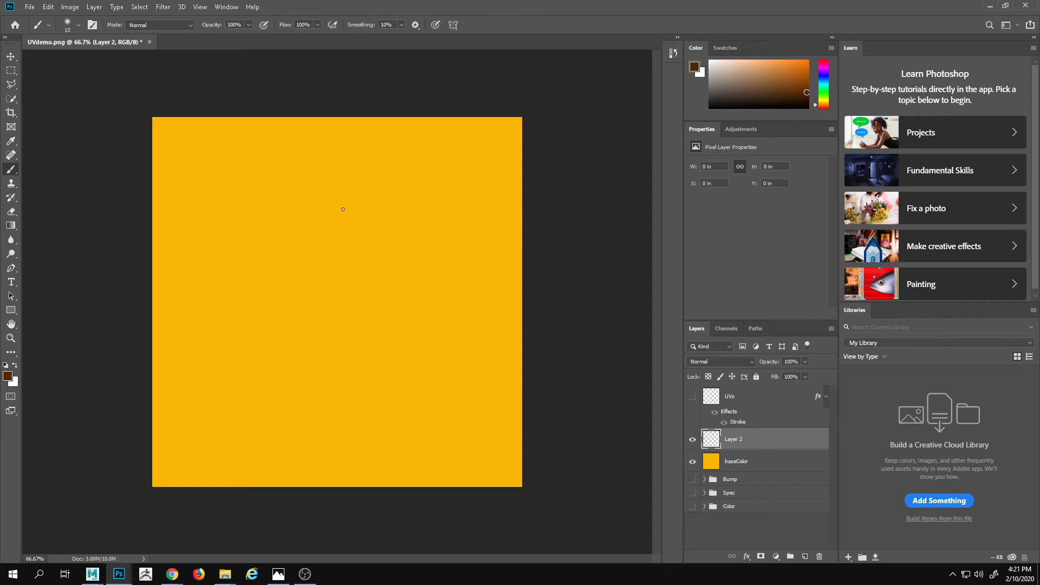
- Look through the brush preset folders and examine the brushes in General Brushes
left_click(79, 24)
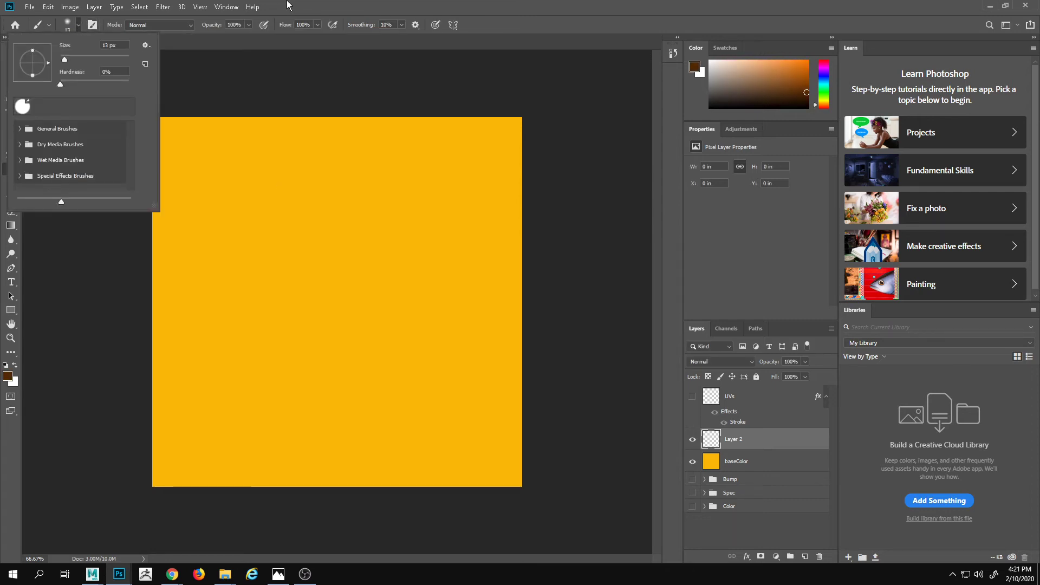
left_click(79, 24)
left_click(80, 25)
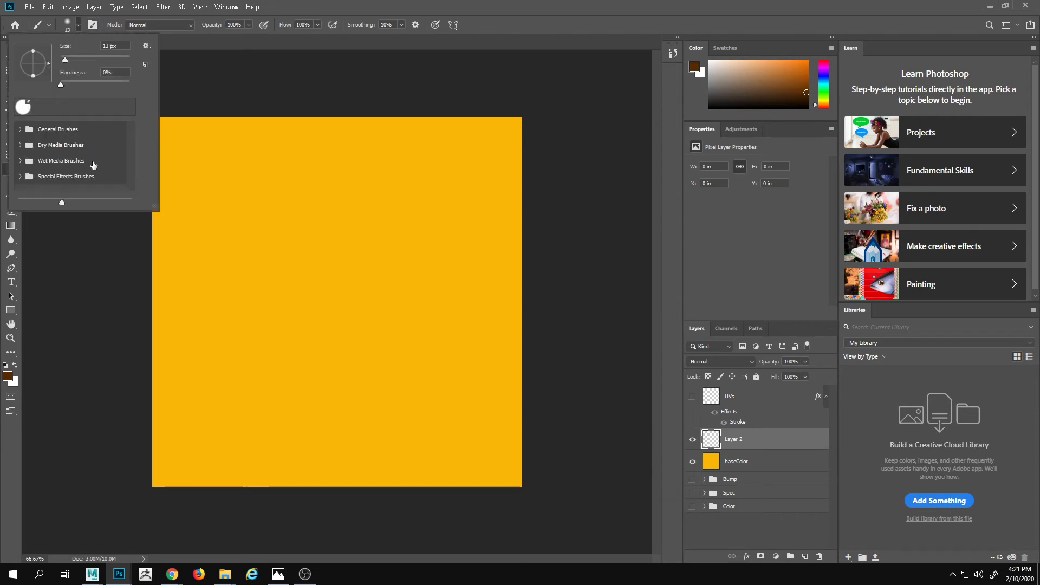
left_click(343, 2)
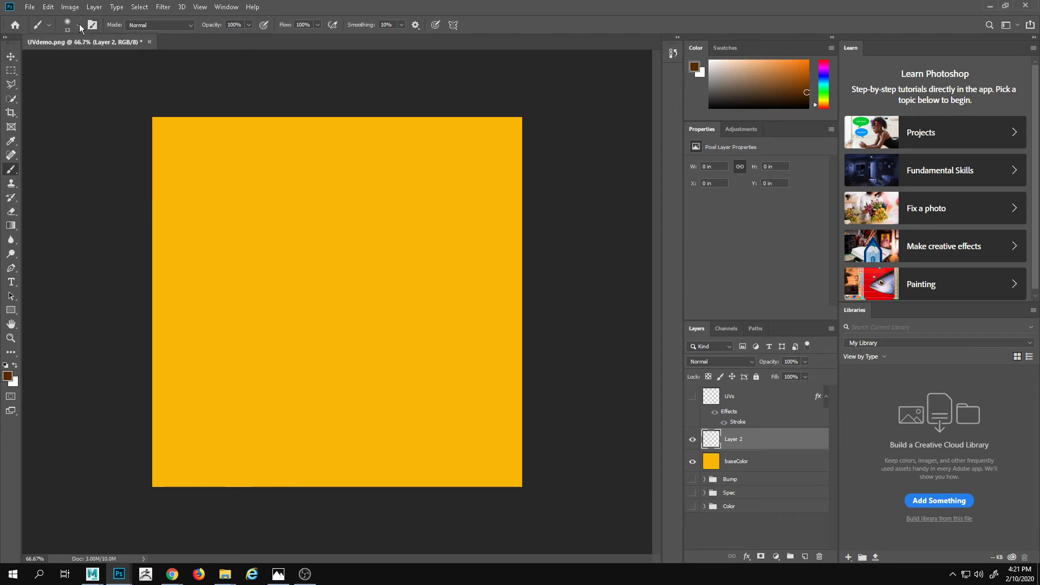
left_click(80, 25)
left_click(23, 130)
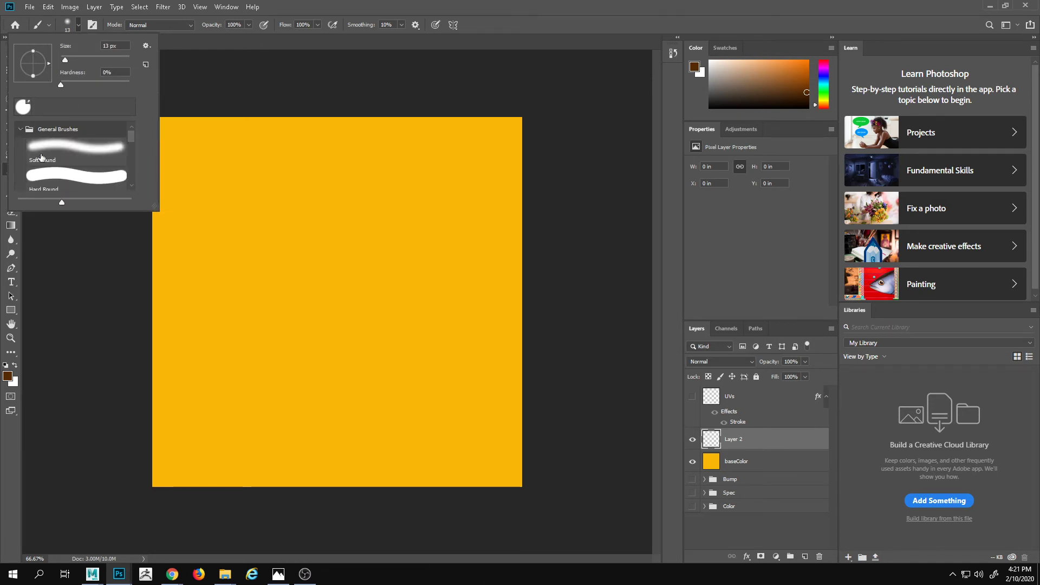
scroll(61, 167, "down", 2)
scroll(109, 172, "up", 2)
left_click(17, 128)
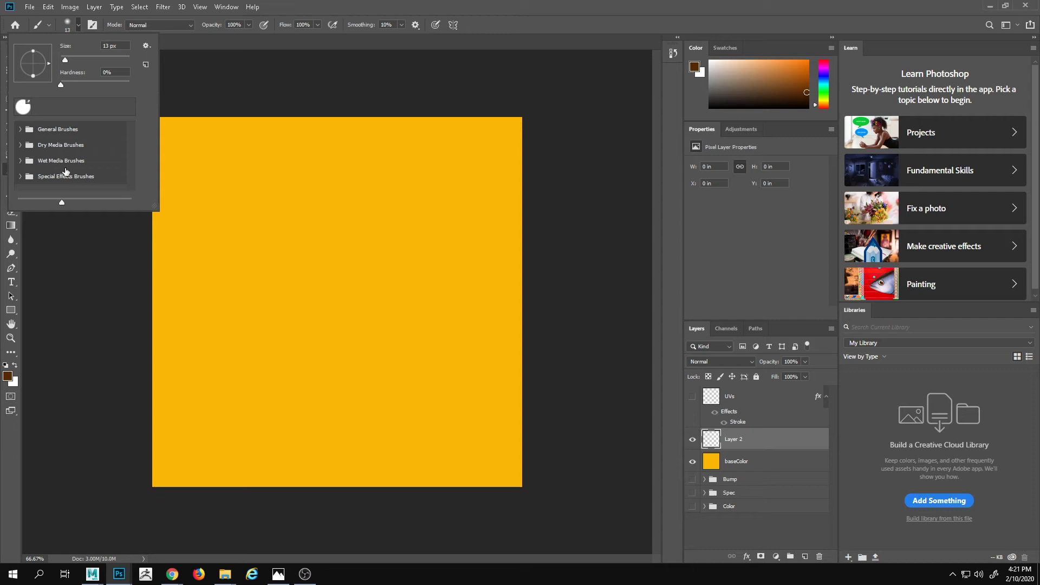
- Choose the KYLE Ultimate Inking Thick 'n Thin brush from Wet Media Brushes at 25 px
left_click(20, 161)
scroll(73, 188, "down", 1)
scroll(74, 189, "up", 3)
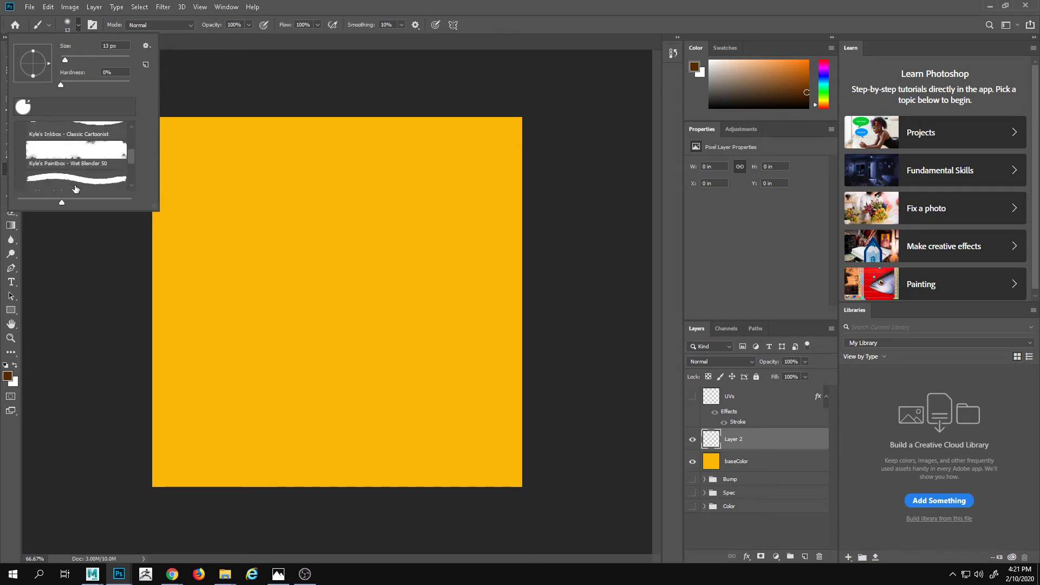
left_click(50, 160)
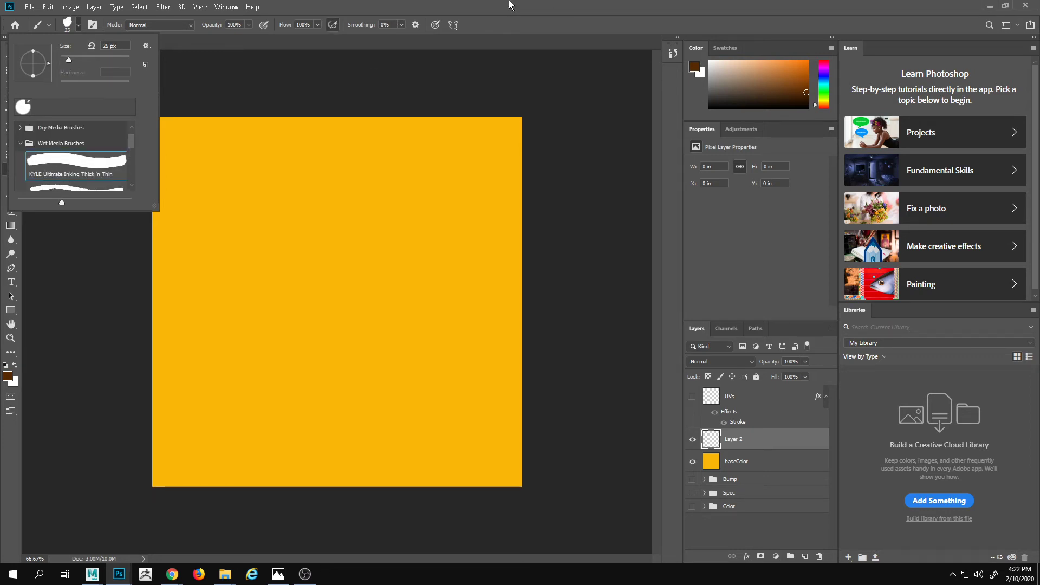
left_click(481, 8)
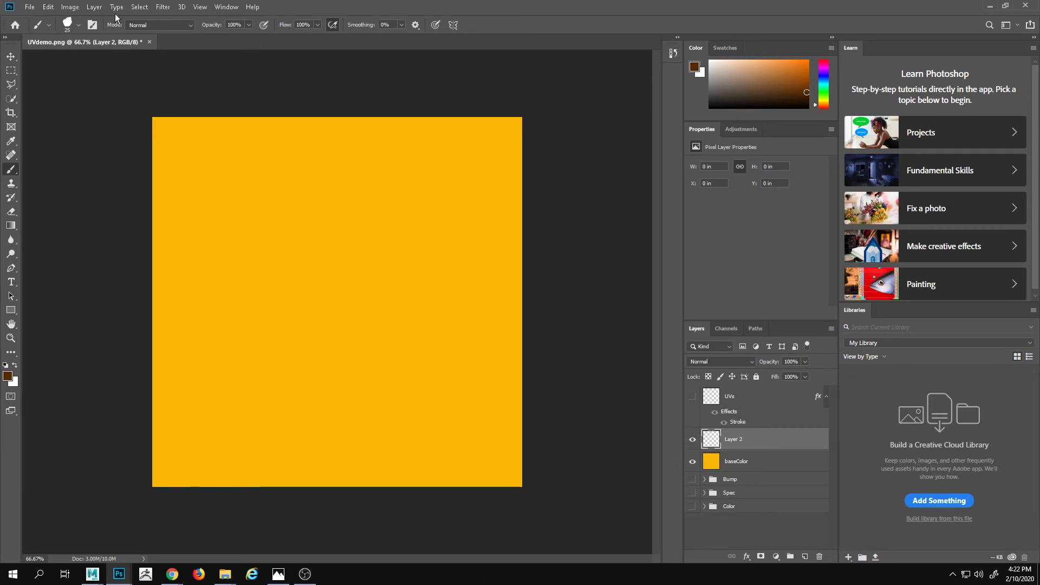
left_click(79, 27)
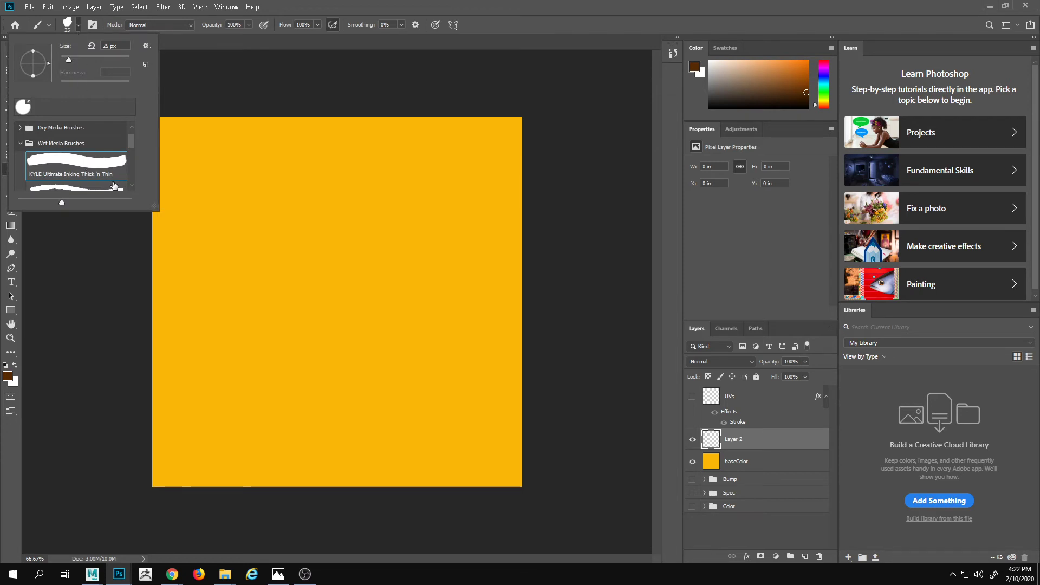
left_click(512, 11)
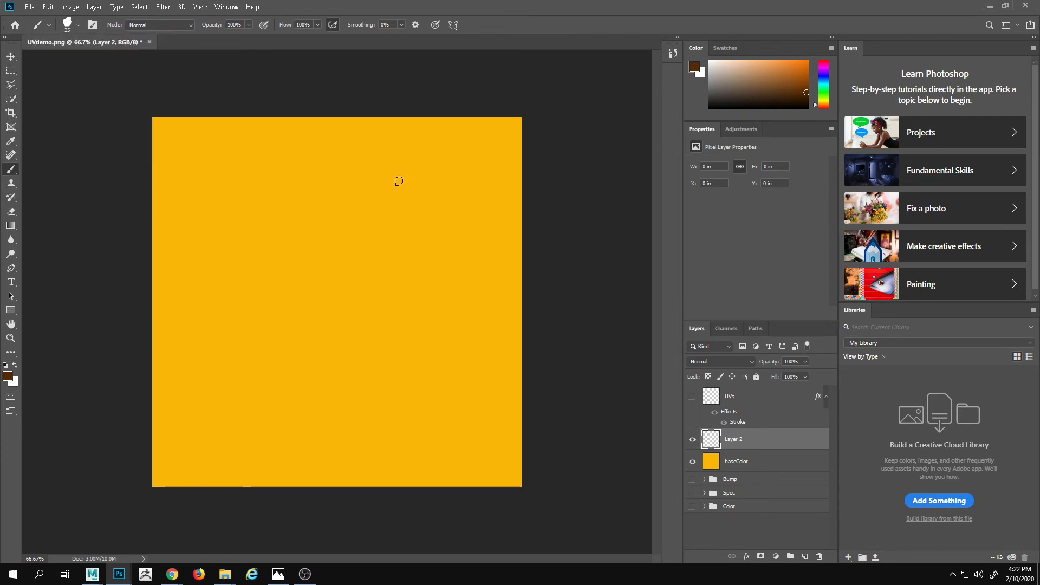
- Paint a dark brown line about 11 in wide across the canvas middle and a short squiggle above its right half on Layer 2
left_click_drag(189, 307, 472, 267)
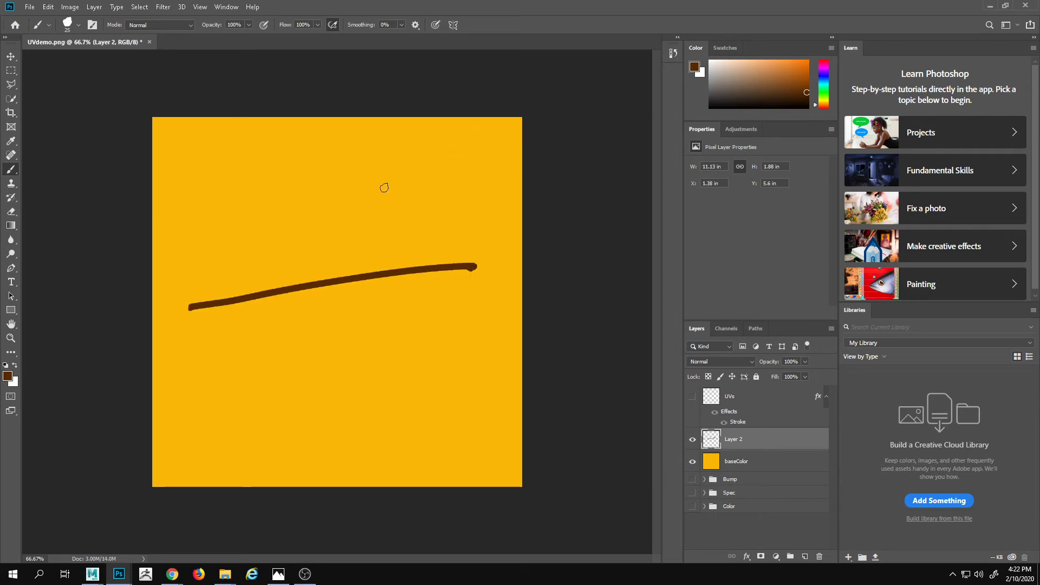
mouse_move(391, 201)
left_mouse_down()
mouse_move(383, 232)
mouse_move(452, 252)
left_mouse_up()
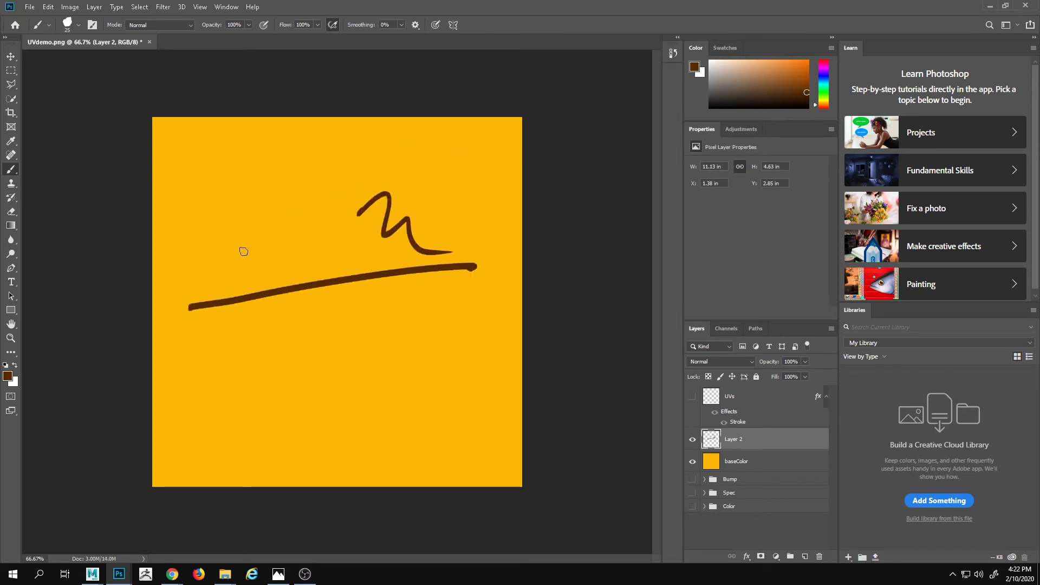
- Test a wavy pressure stroke across the canvas's upper half and clear all brown test strokes from Layer 2
mouse_move(243, 249)
left_mouse_down()
mouse_move(291, 191)
mouse_move(420, 138)
left_mouse_up()
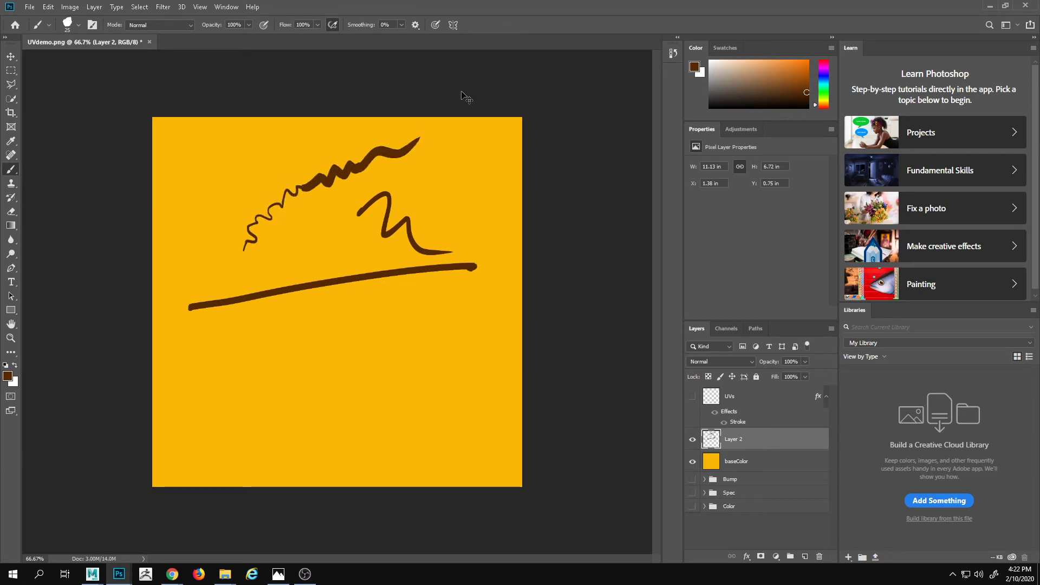
key("ctrl+z")
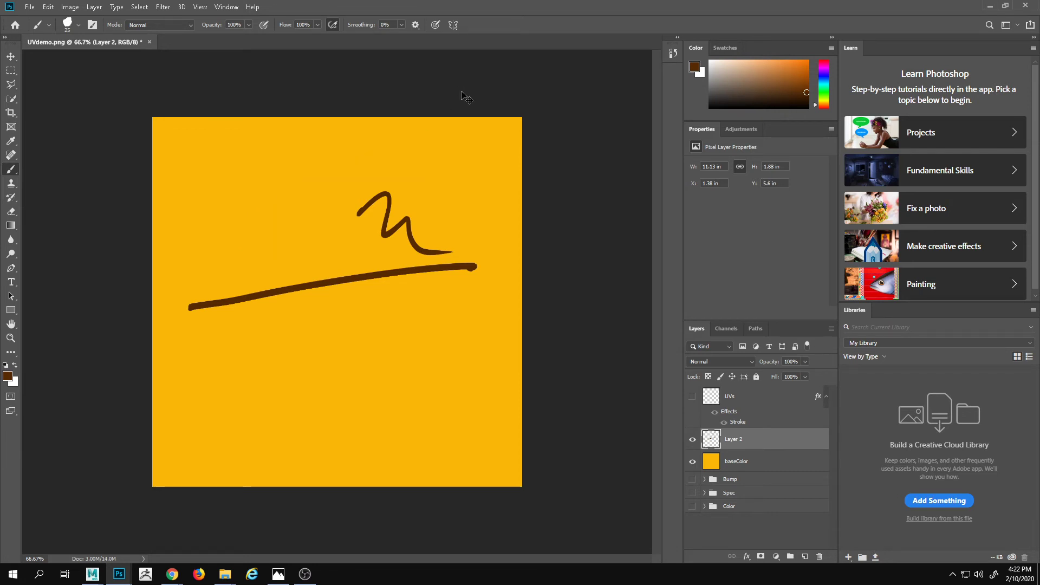
key("ctrl+z")
key("ctrl+z")
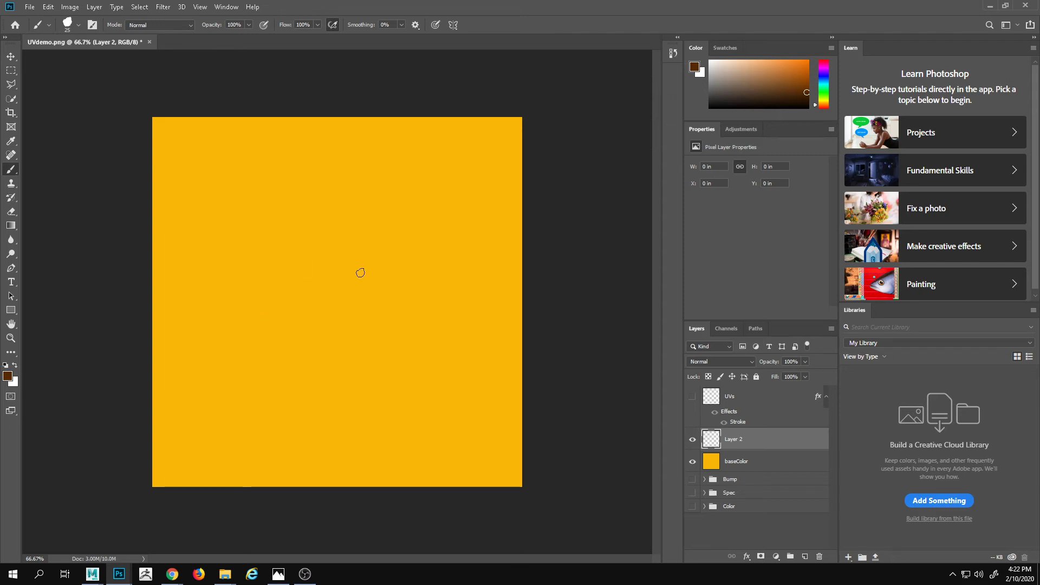
left_click_drag(265, 294, 481, 321)
key("ctrl+z")
- Try the brush tip at 435% spacing with two dotted strokes, undo them and set Spacing back to 1%
left_click(93, 25)
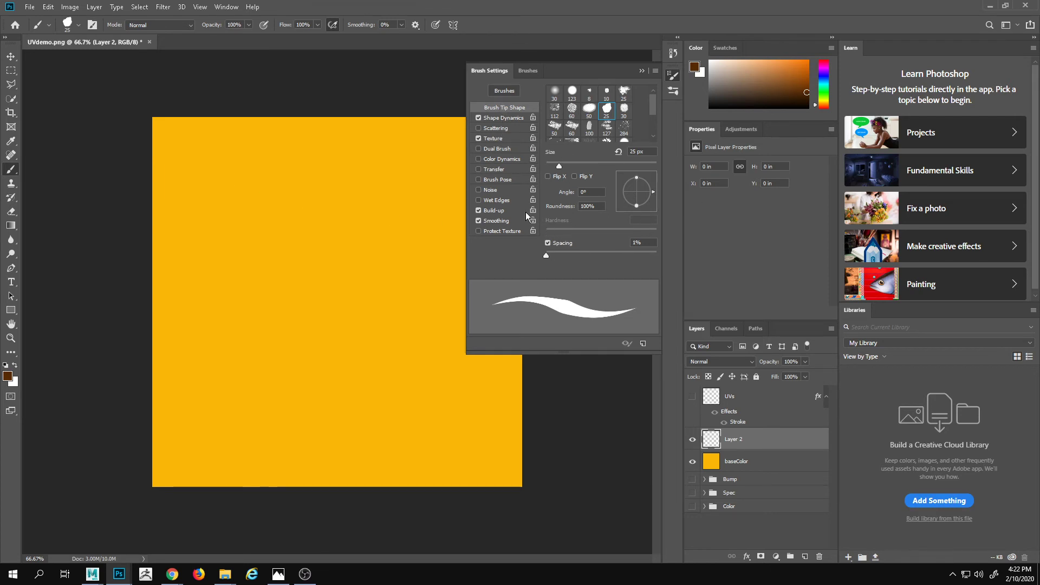
left_click_drag(548, 255, 642, 255)
mouse_move(241, 293)
left_mouse_down()
mouse_move(298, 323)
mouse_move(356, 234)
mouse_move(384, 325)
mouse_move(494, 381)
left_mouse_up()
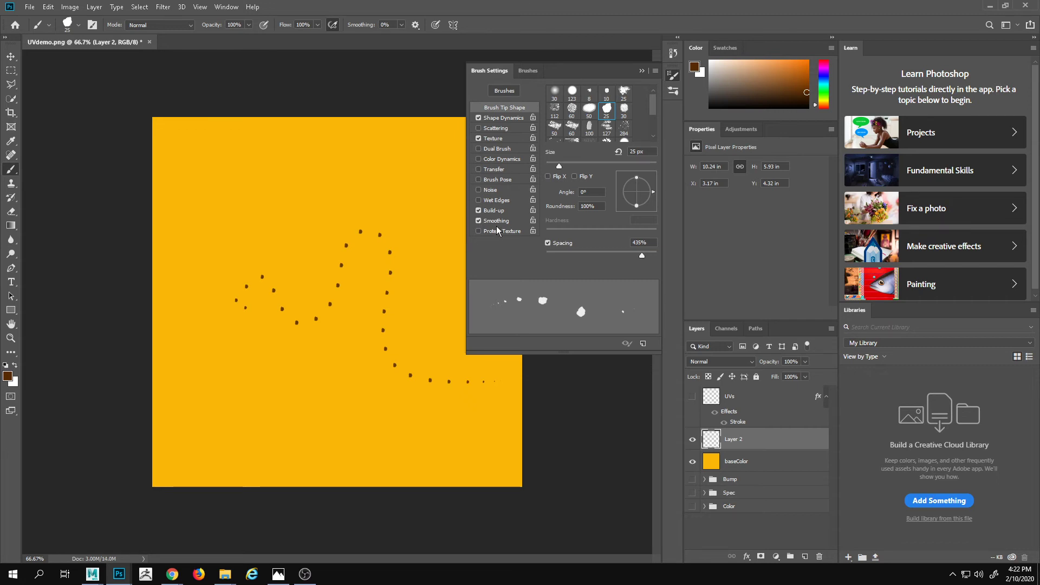
key("ctrl+z")
left_click_drag(268, 214, 402, 384)
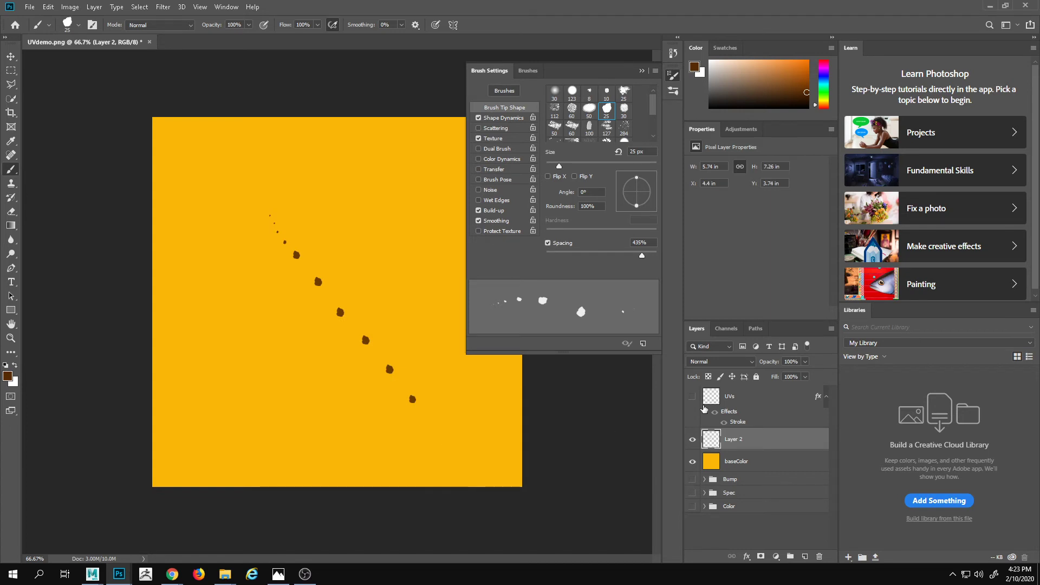
key("ctrl+z")
left_click_drag(642, 256, 547, 252)
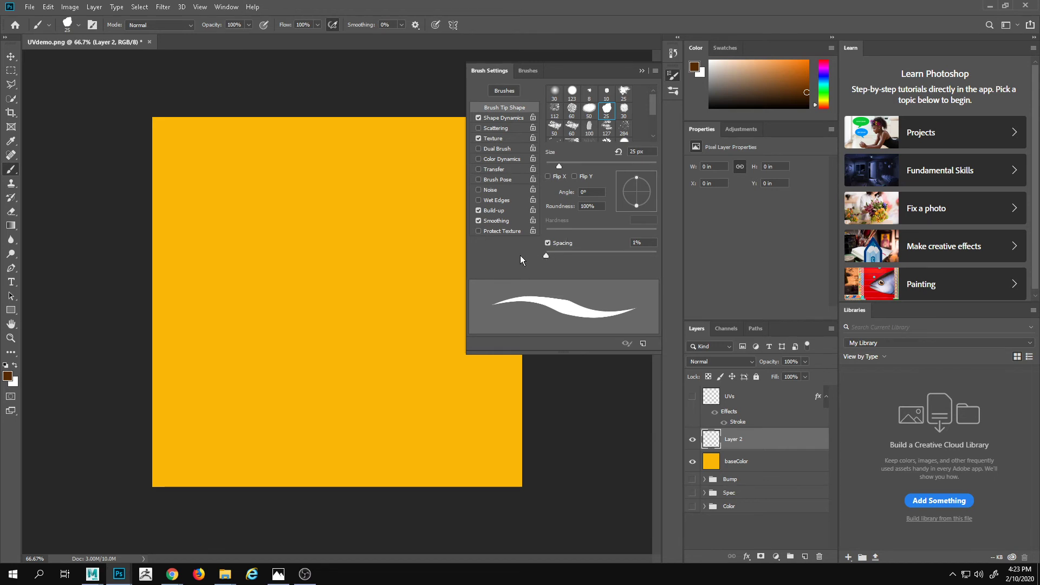
- Try brush strokes at 1% and 31% spacing, undo both and return Spacing to 1%
left_click_drag(344, 233, 431, 351)
key("ctrl+z")
left_click_drag(554, 253, 562, 252)
mouse_move(321, 269)
left_mouse_down()
mouse_move(378, 304)
mouse_move(385, 354)
mouse_move(456, 358)
left_mouse_up()
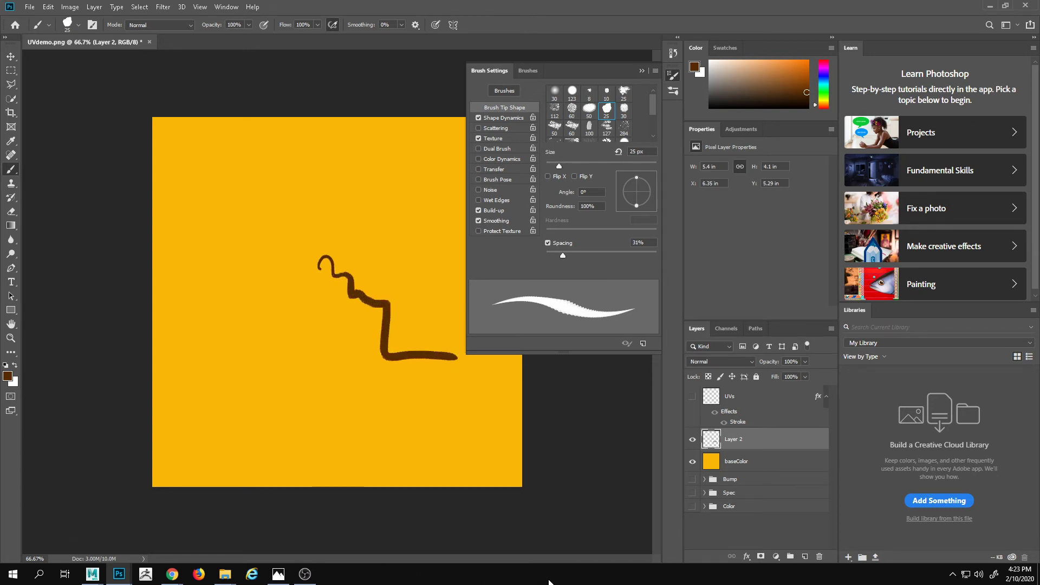
key("ctrl+z")
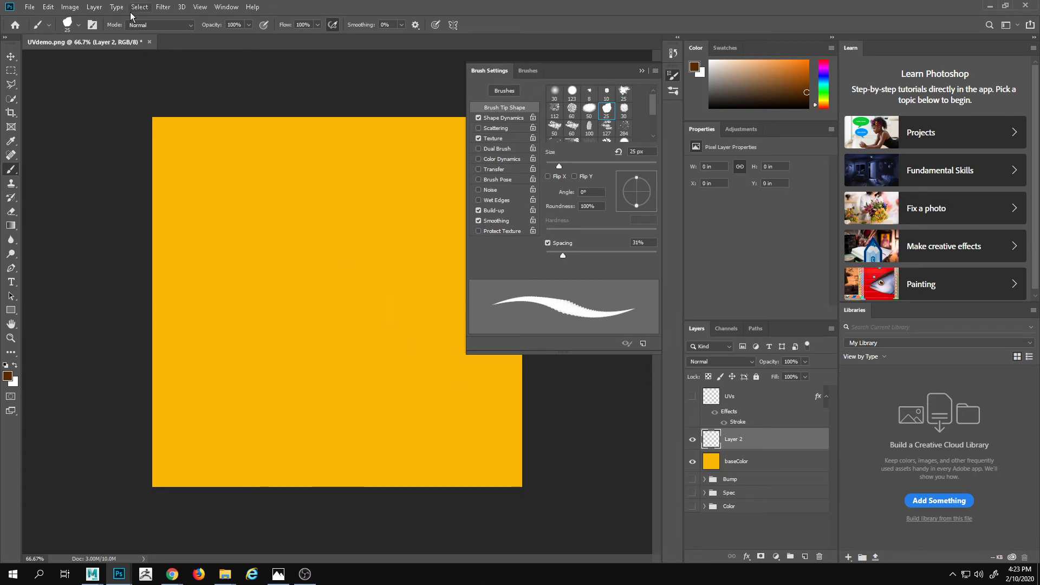
left_click_drag(564, 255, 545, 256)
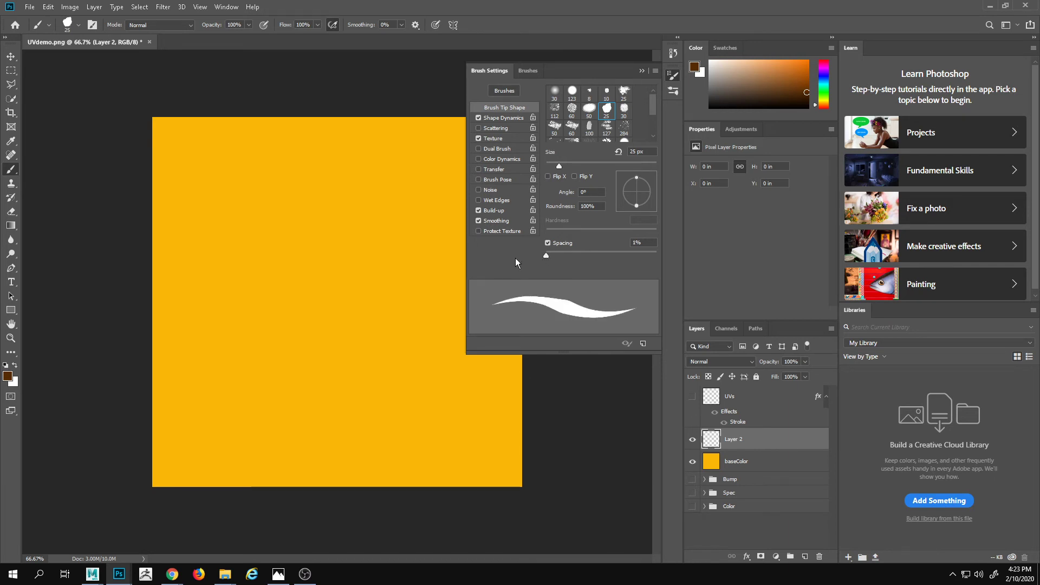
- Set the brush's Shape Dynamics Size Jitter to 79% and test it with squiggles on the canvas, undoing them
left_click(498, 118)
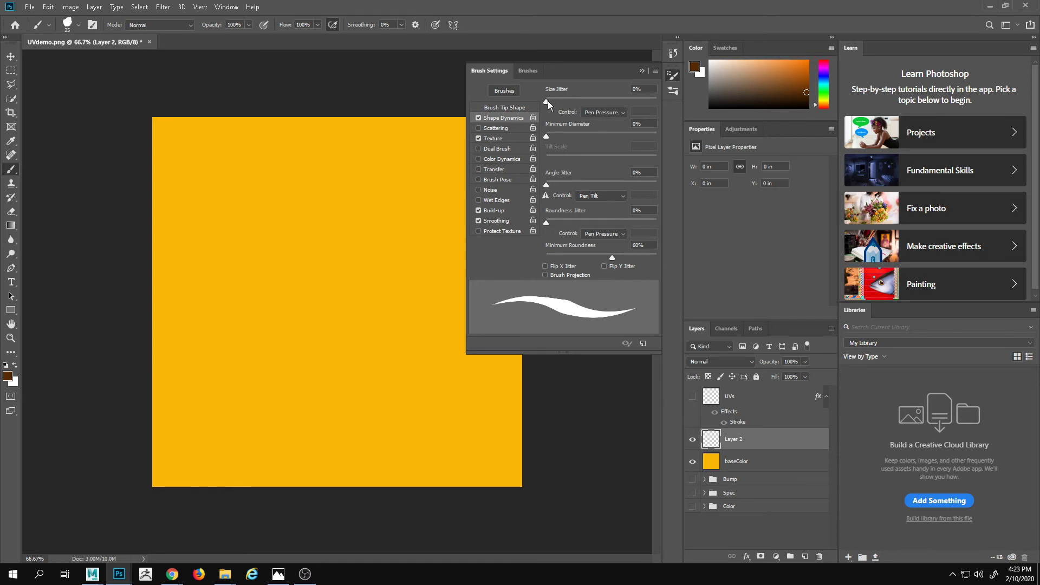
mouse_move(551, 99)
left_mouse_down()
mouse_move(657, 105)
mouse_move(629, 105)
left_mouse_up()
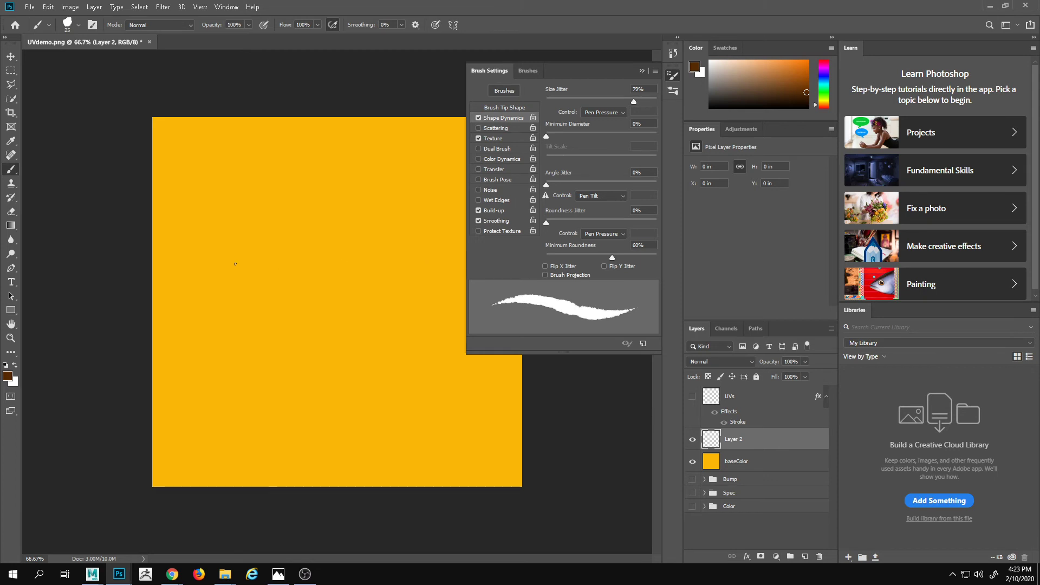
mouse_move(233, 254)
left_mouse_down()
mouse_move(262, 247)
mouse_move(296, 285)
mouse_move(315, 229)
mouse_move(330, 262)
mouse_move(365, 277)
mouse_move(366, 312)
mouse_move(386, 335)
left_mouse_up()
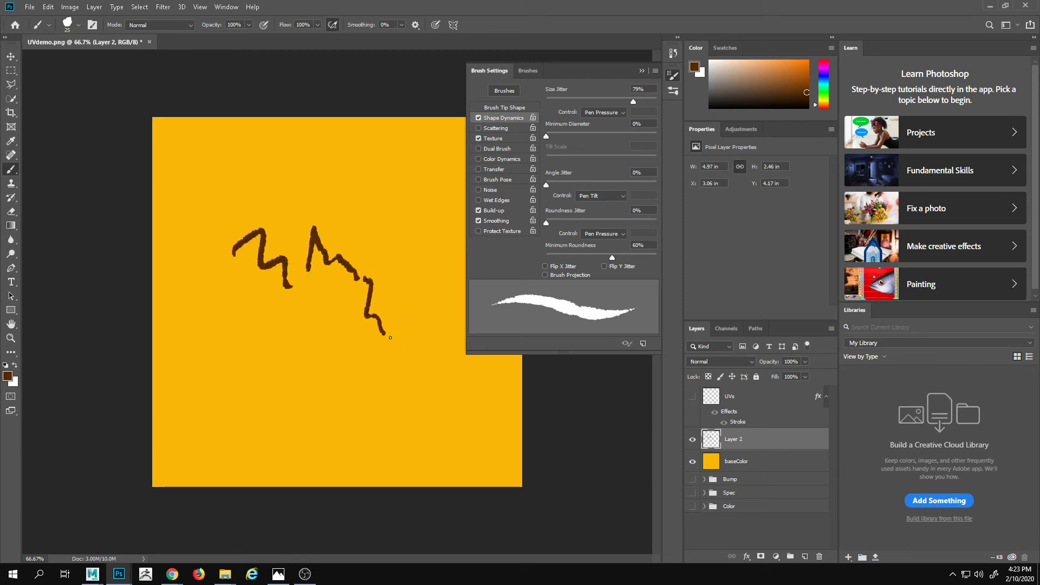
key("ctrl+z")
key("ctrl+z")
key("ctrl+z")
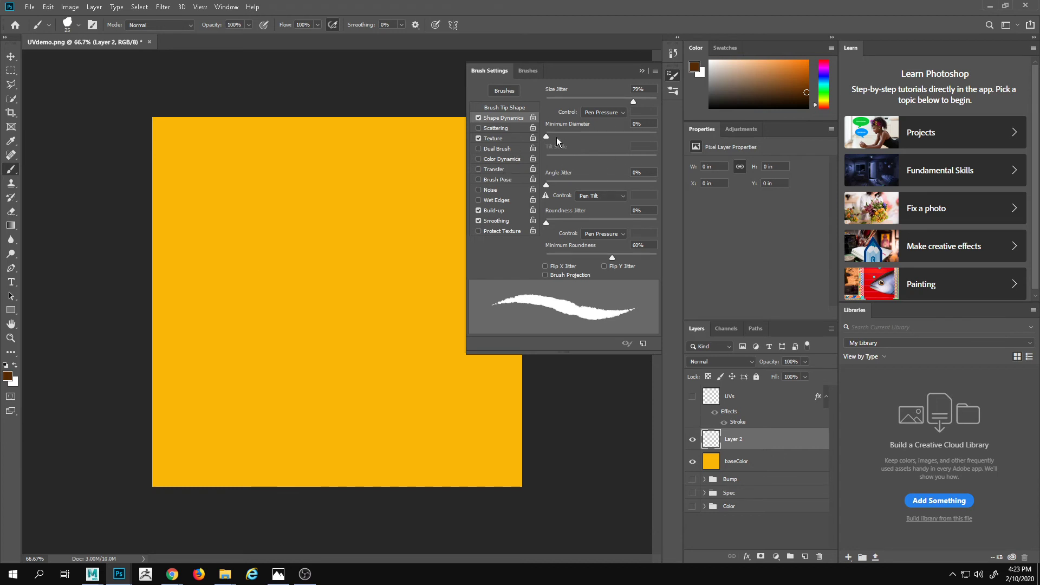
- Look over the brush's Texture, Shape Dynamics and Brush Tip Shape settings, and close the brush settings
left_click(495, 137)
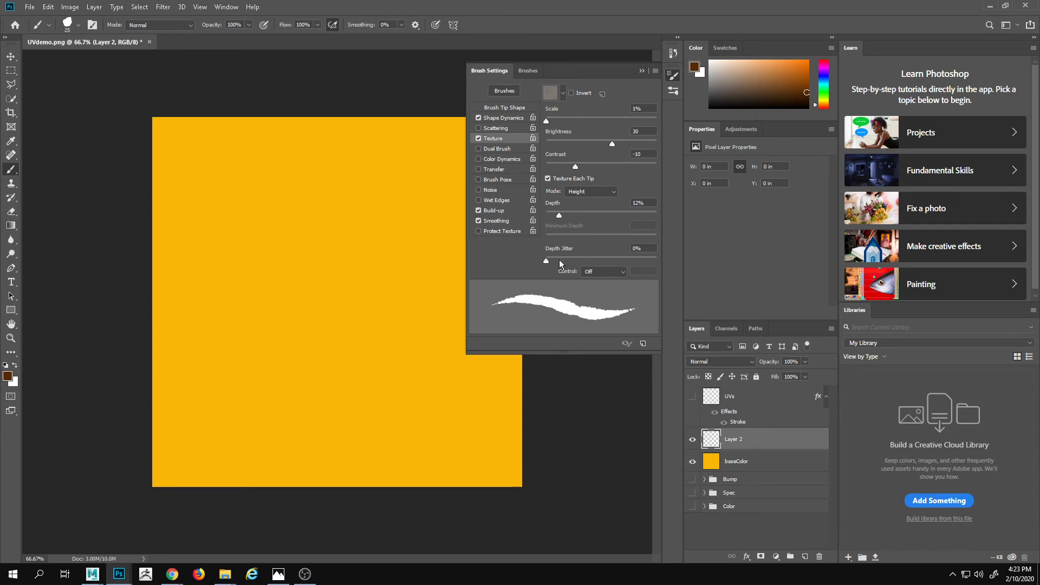
left_click_drag(548, 258, 570, 258)
left_click(500, 119)
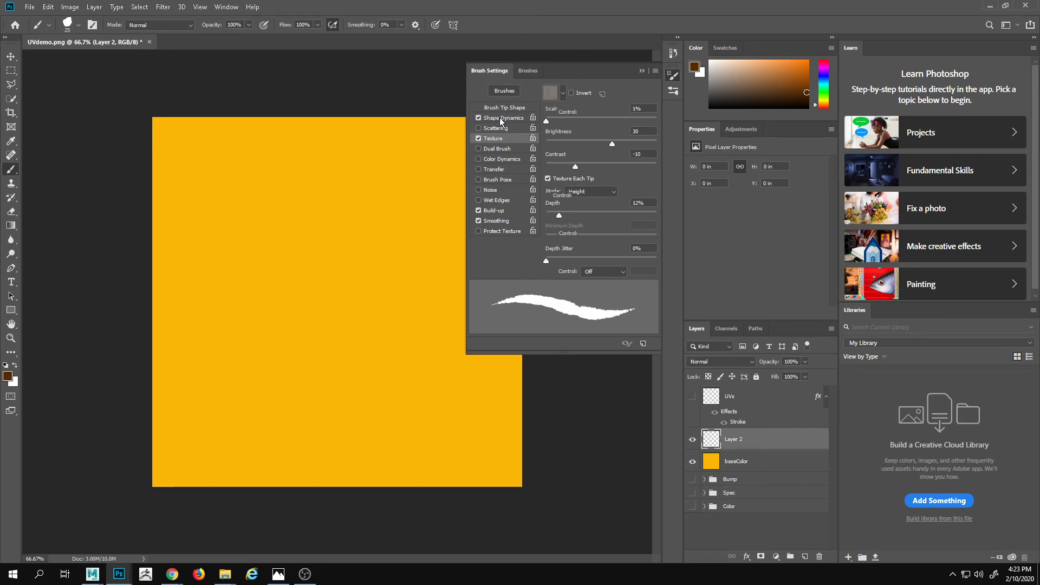
left_click(506, 107)
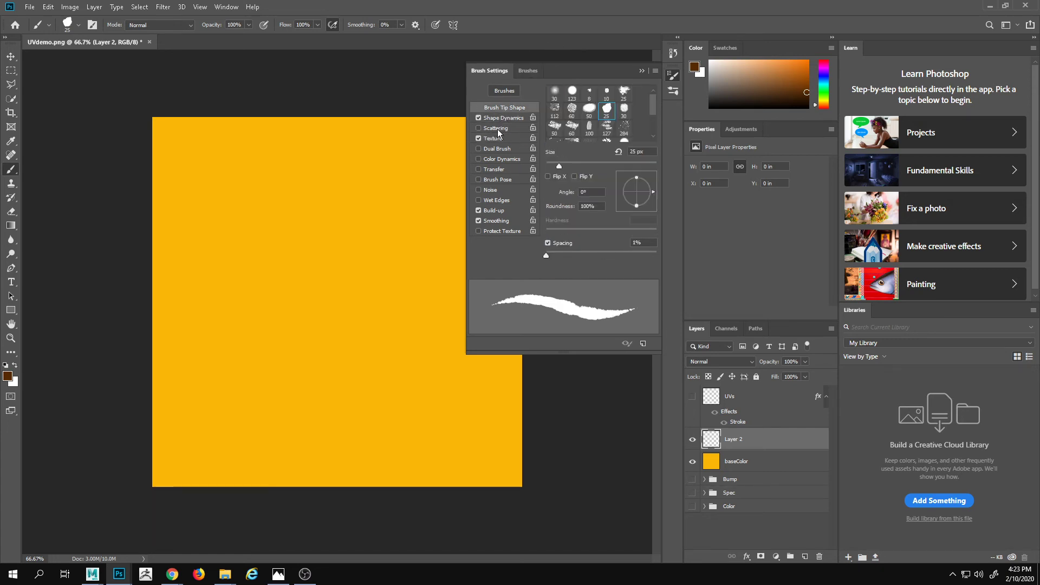
left_click(641, 71)
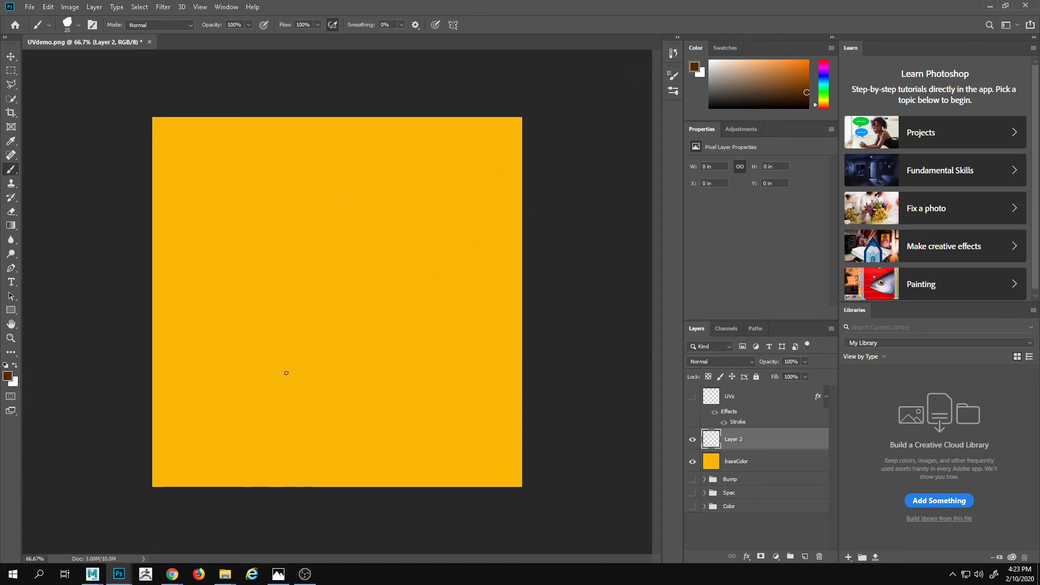
- Dab several dark brown spots of varying size on Layer 2 within an area about 2.2 in wide, and inspect them at 200%
left_click(276, 250)
left_click(318, 279)
left_click(308, 230)
left_click(304, 245)
key("z")
left_click(330, 261)
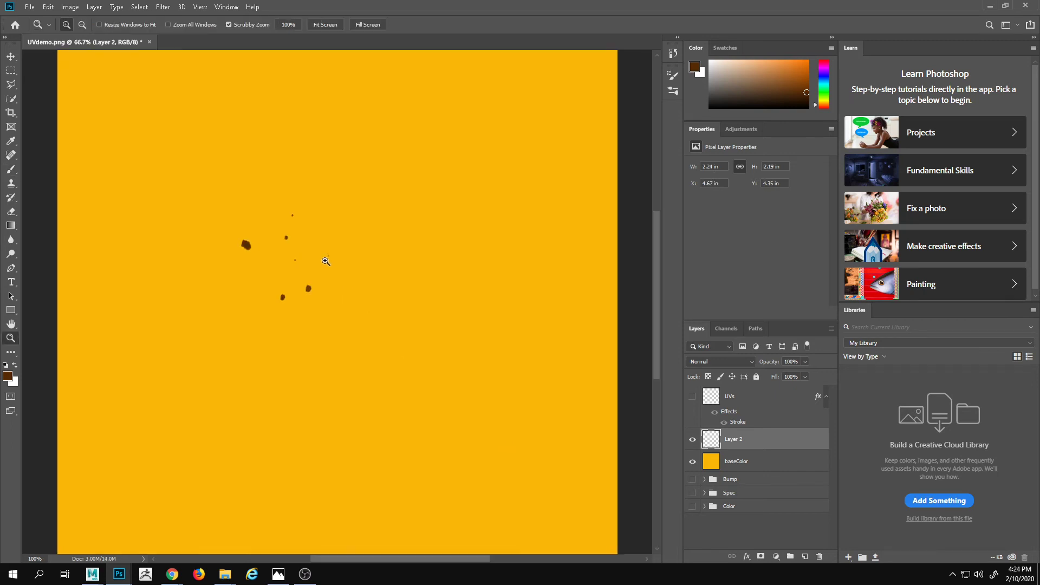
left_click_drag(326, 261, 387, 258)
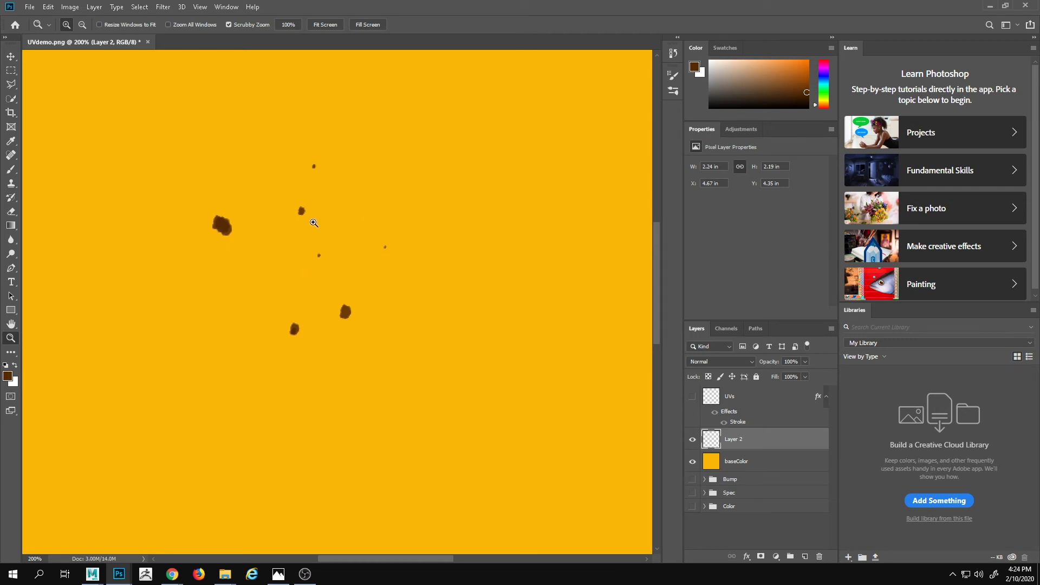
- Set the brush flow to 24% and dab translucent brown spots to the right of the dark ones
key("b")
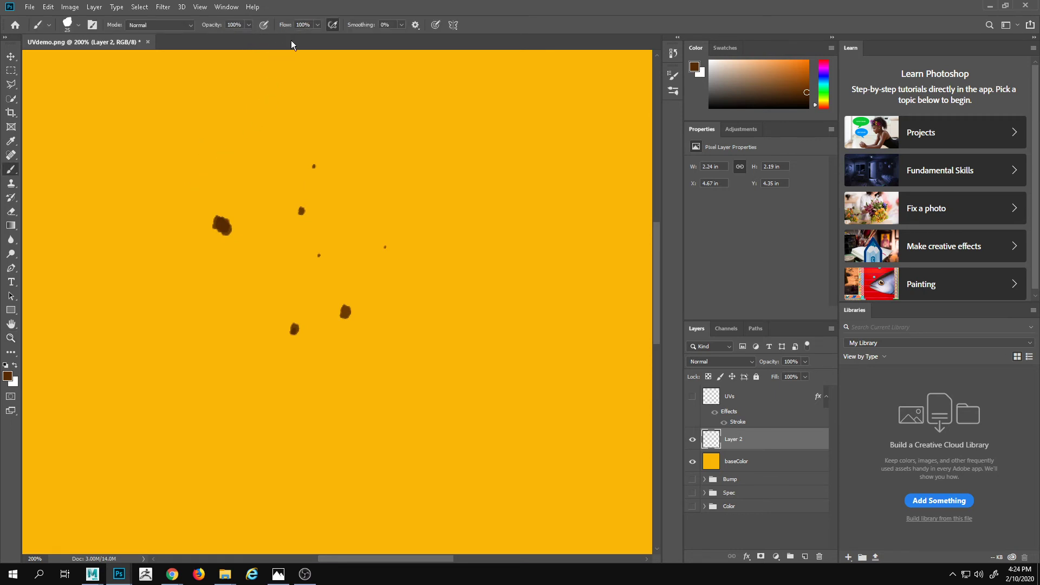
left_click(316, 24)
left_click(460, 293)
left_click(417, 146)
left_click(458, 157)
left_click(460, 151)
left_click(458, 149)
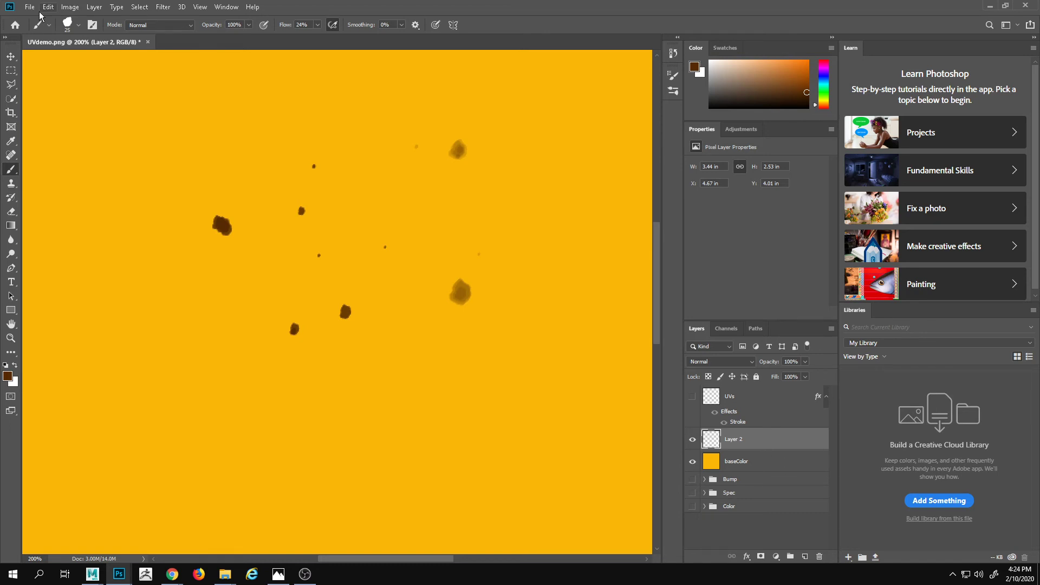
- Set the brush opacity to 38% and the flow to 25%
left_click(249, 24)
left_click_drag(239, 40, 264, 41)
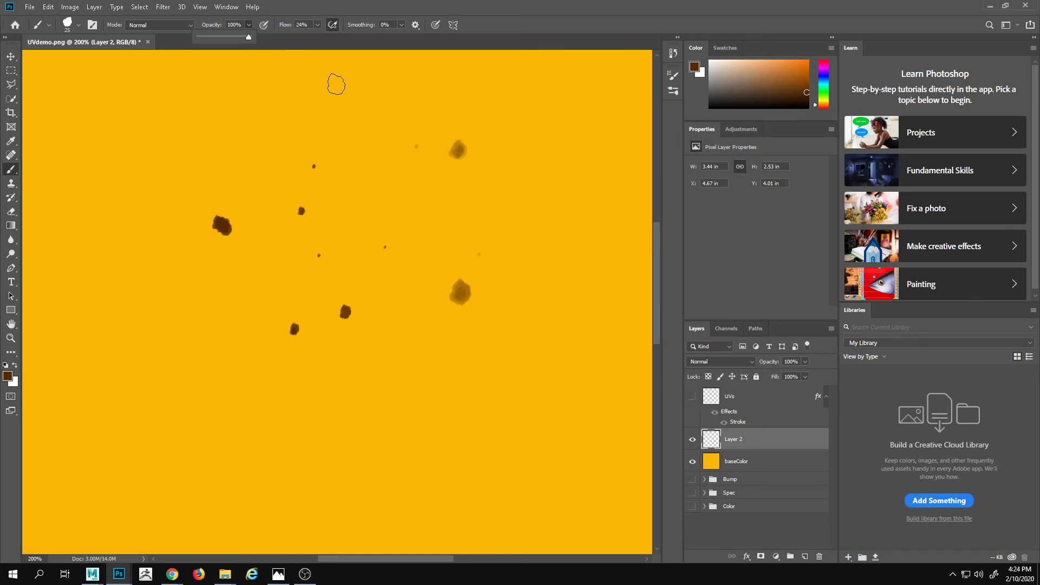
left_click(318, 25)
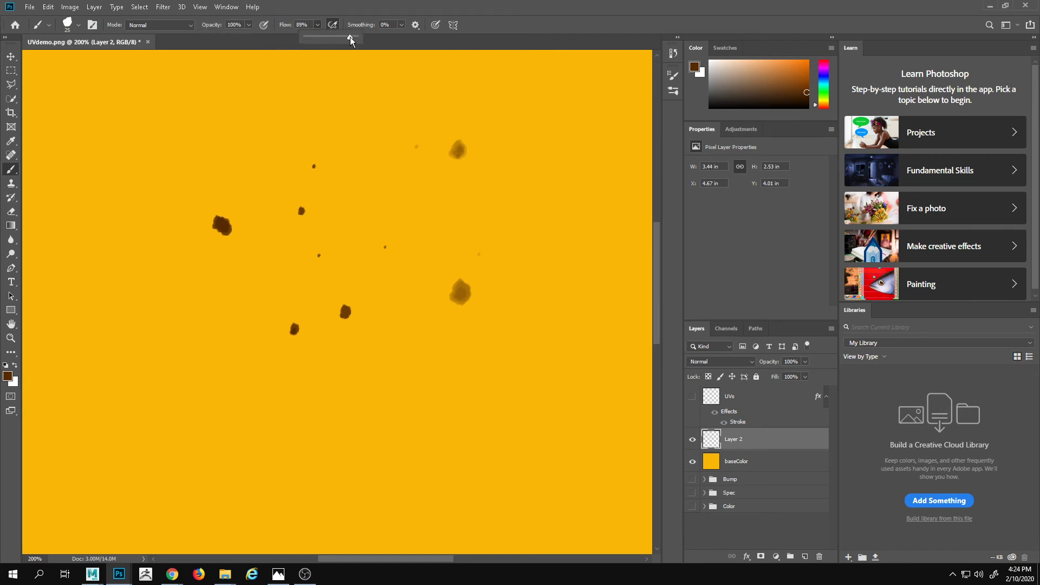
left_click_drag(326, 39, 319, 37)
left_click(248, 26)
left_click_drag(208, 37, 218, 38)
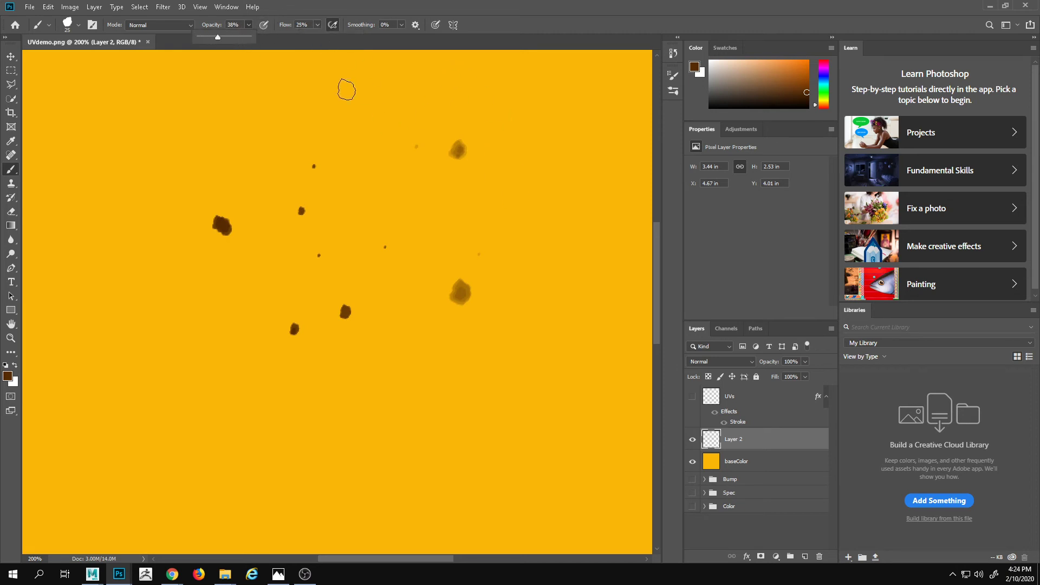
- Dab two faint brown spots above the existing ones and two small ones among the translucent spots
left_click(379, 99)
scroll(412, 140, "down", 1)
left_click(431, 100)
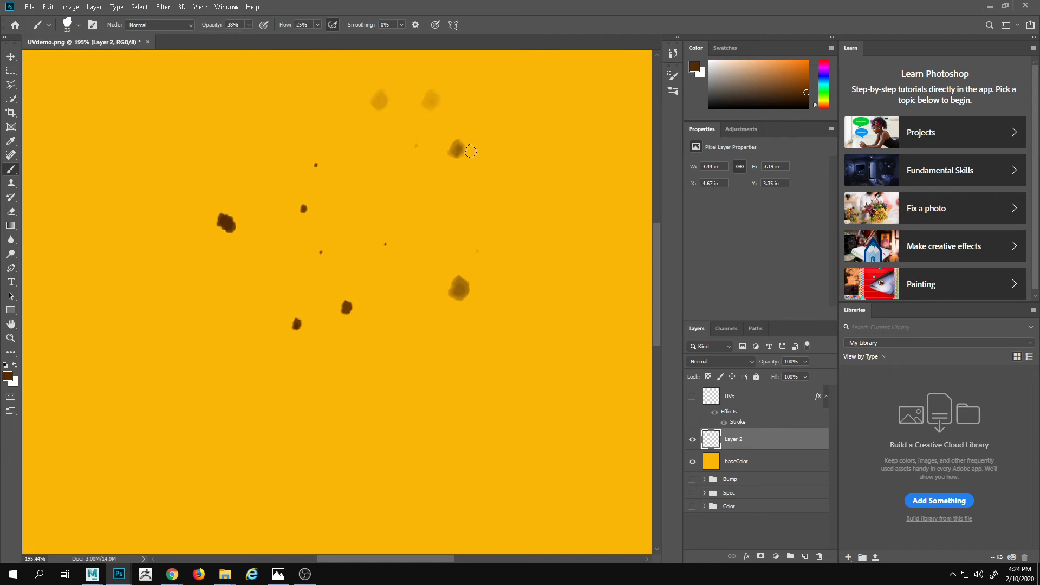
left_click(413, 183)
left_click(481, 204)
- Darken the centres of the two uppermost spots by dabbing over them repeatedly
left_click(382, 100)
left_click(431, 102)
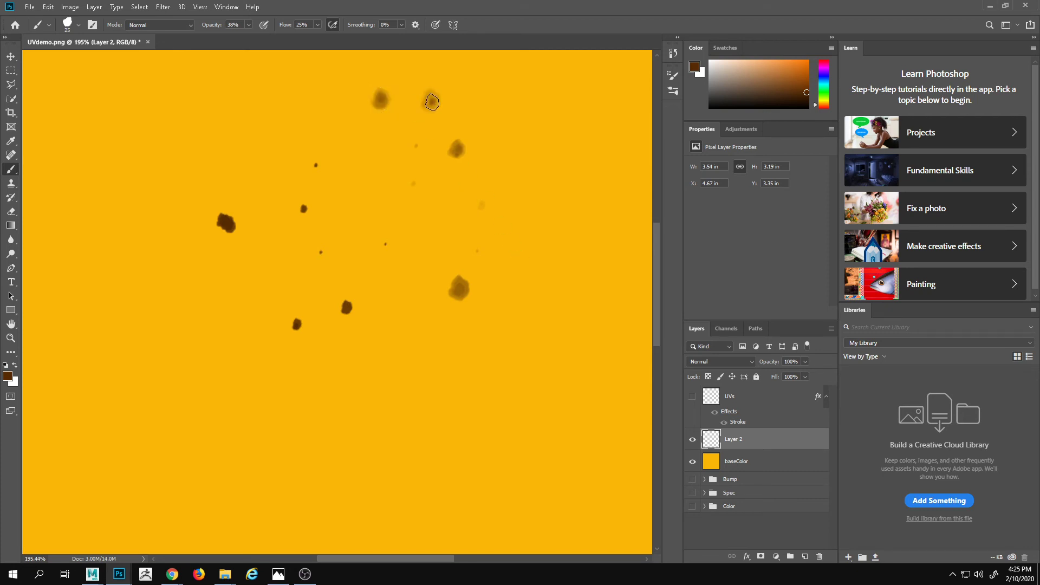
left_click(432, 101)
left_click(432, 103)
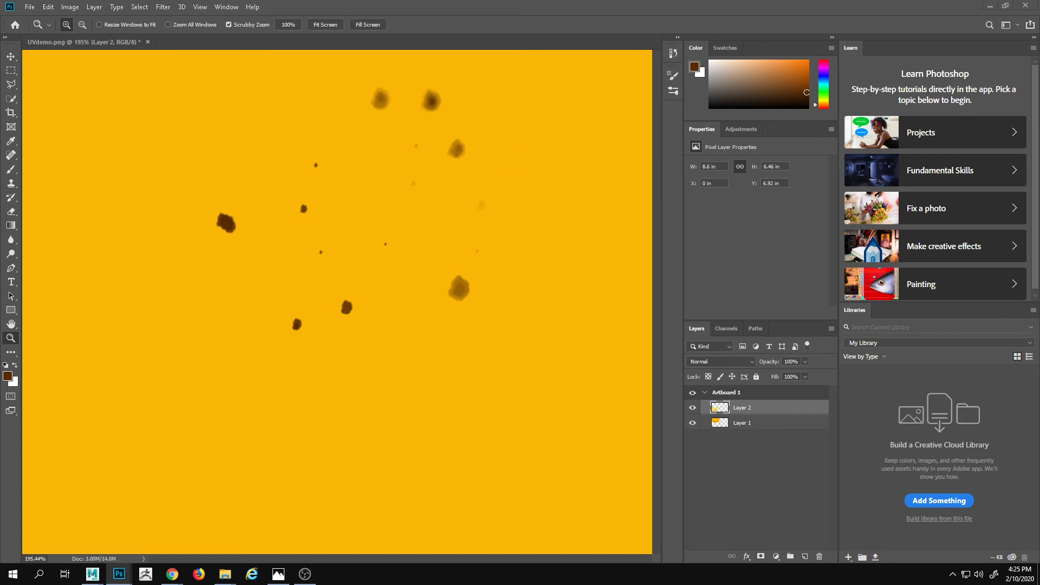
- Bring the Untitled-1 banana reference into view, examine its brown spots at 400% and move it away again
left_click_drag(1039, 216, 699, 130)
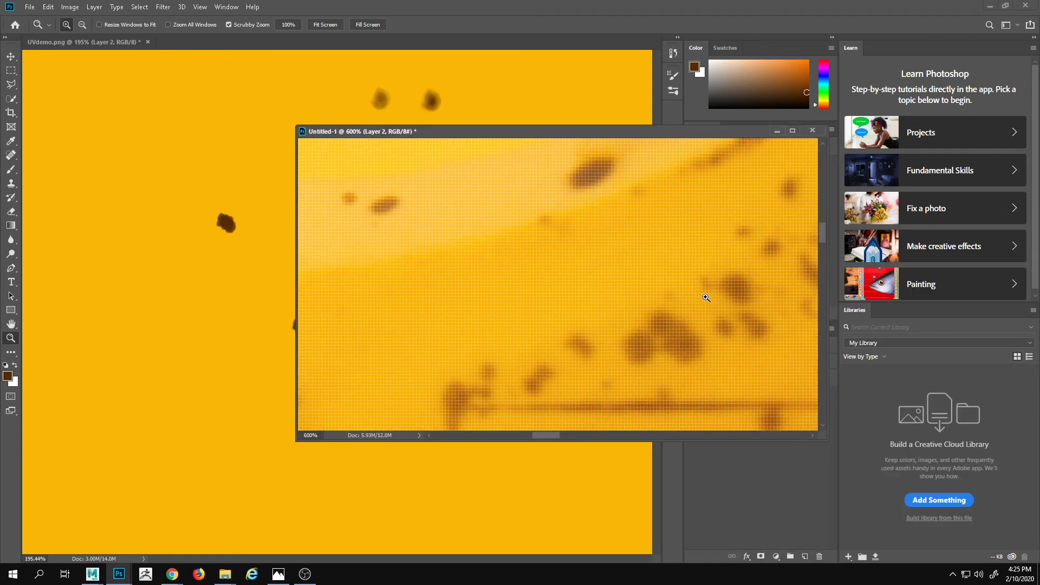
left_click(704, 320, "alt")
left_click(715, 337, "alt")
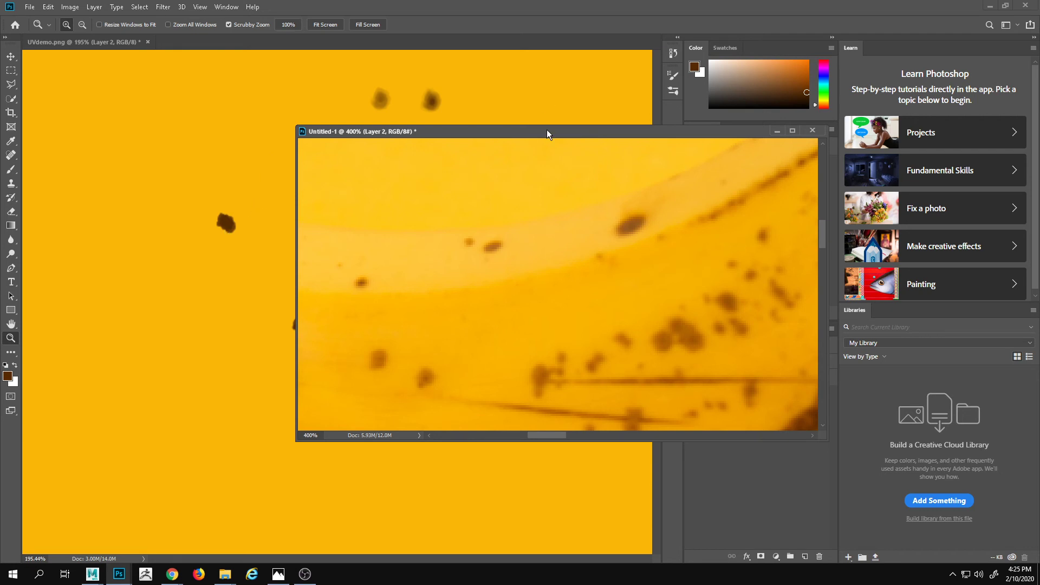
left_click_drag(548, 130, 1039, 130)
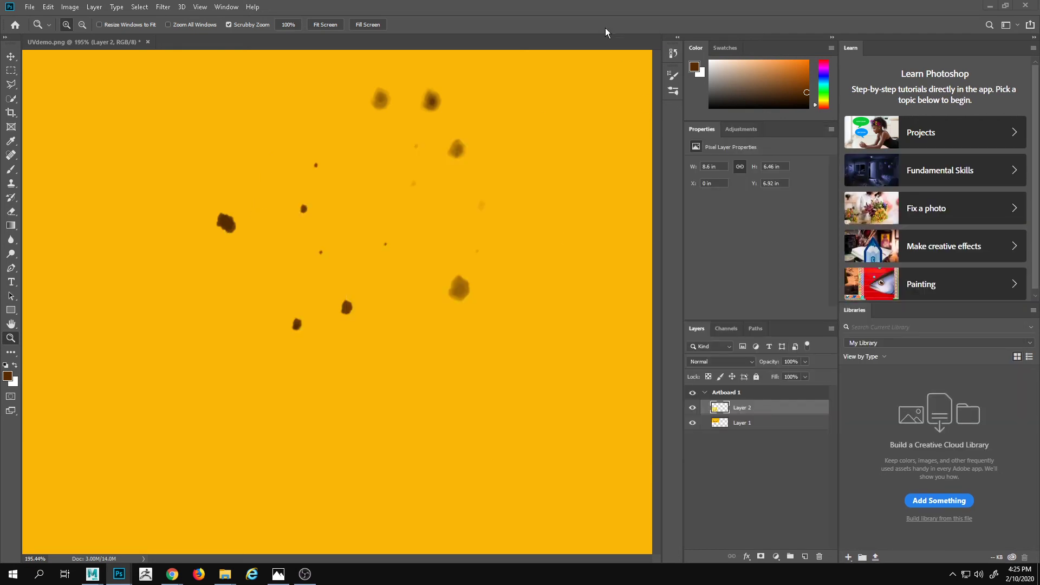
- Erase the opaque dark brown spots on Layer 2 with the 90 px Eraser, sparing the translucent ones
key("e")
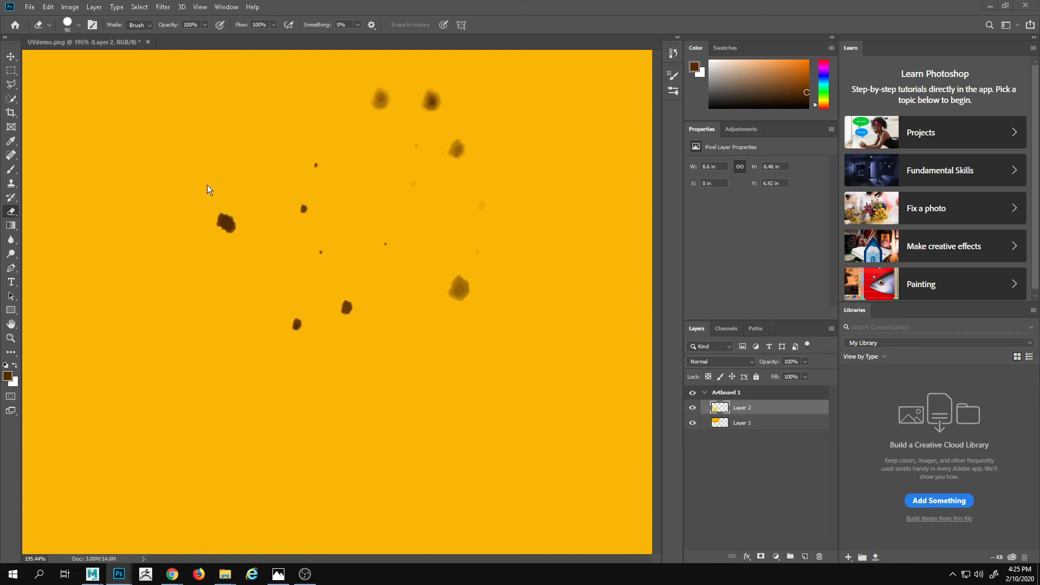
mouse_move(207, 190)
left_mouse_down()
mouse_move(236, 217)
mouse_move(280, 212)
mouse_move(297, 172)
mouse_move(307, 237)
mouse_move(346, 271)
mouse_move(284, 311)
mouse_move(325, 333)
mouse_move(385, 336)
left_mouse_up()
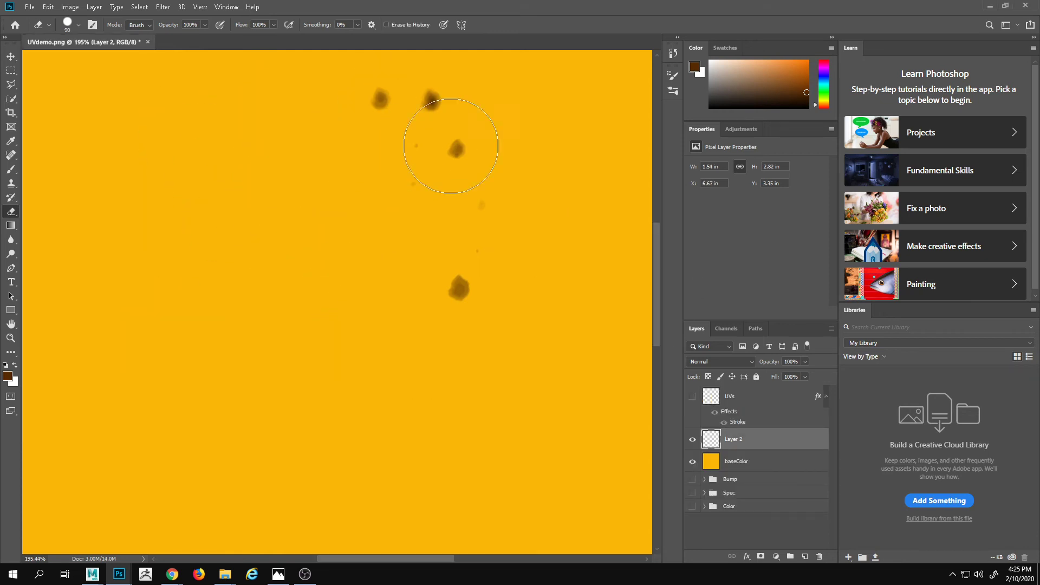
left_click_drag(554, 229, 558, 232)
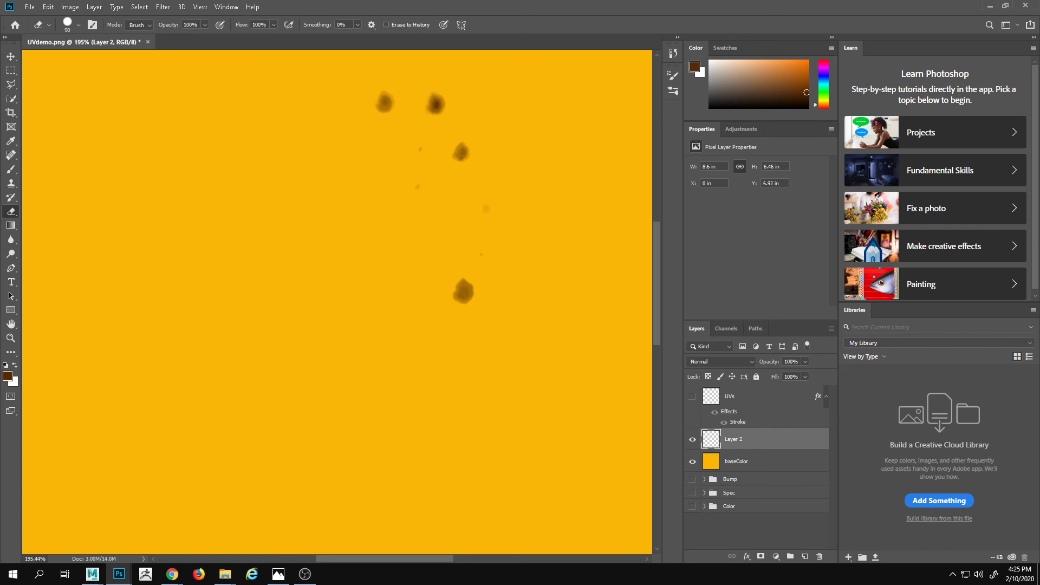
key("ctrl+Tab")
left_click(219, 5)
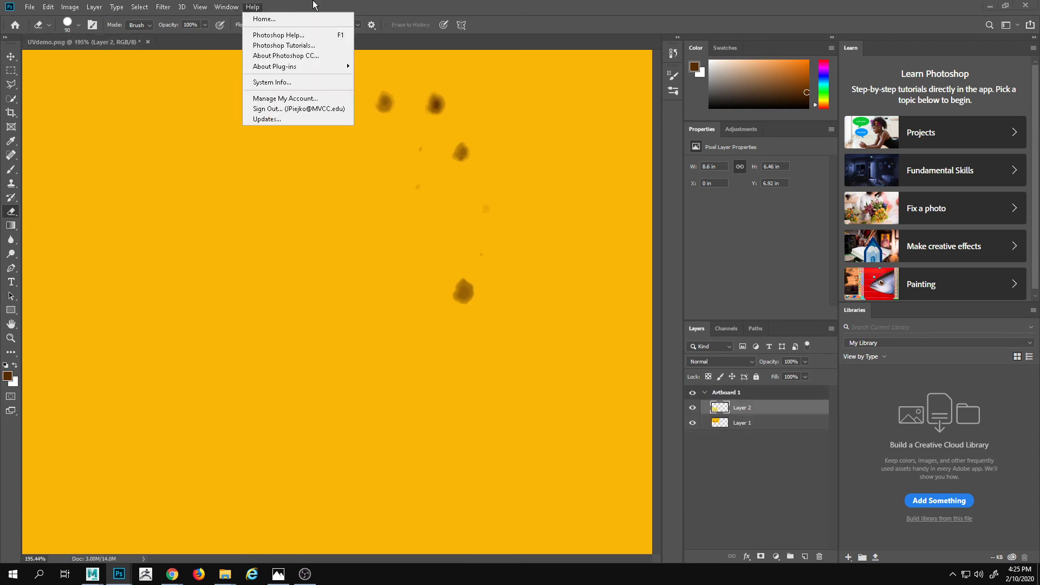
left_click(378, 5)
key("b")
key("ctrl+Tab")
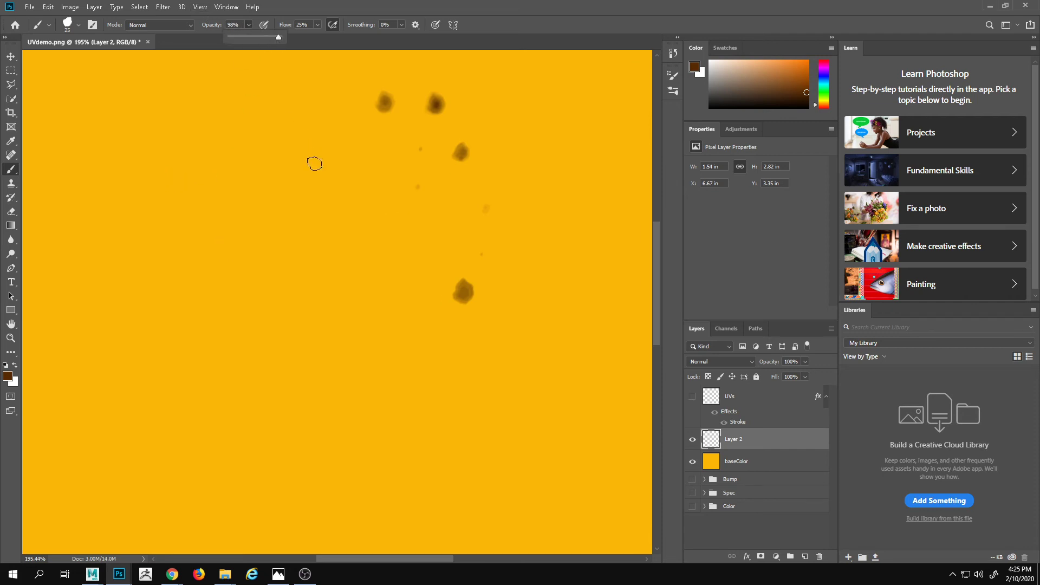
- Test the 25 px brush with a long diagonal stroke on Layer 2 and undo it
left_click_drag(212, 170, 355, 398)
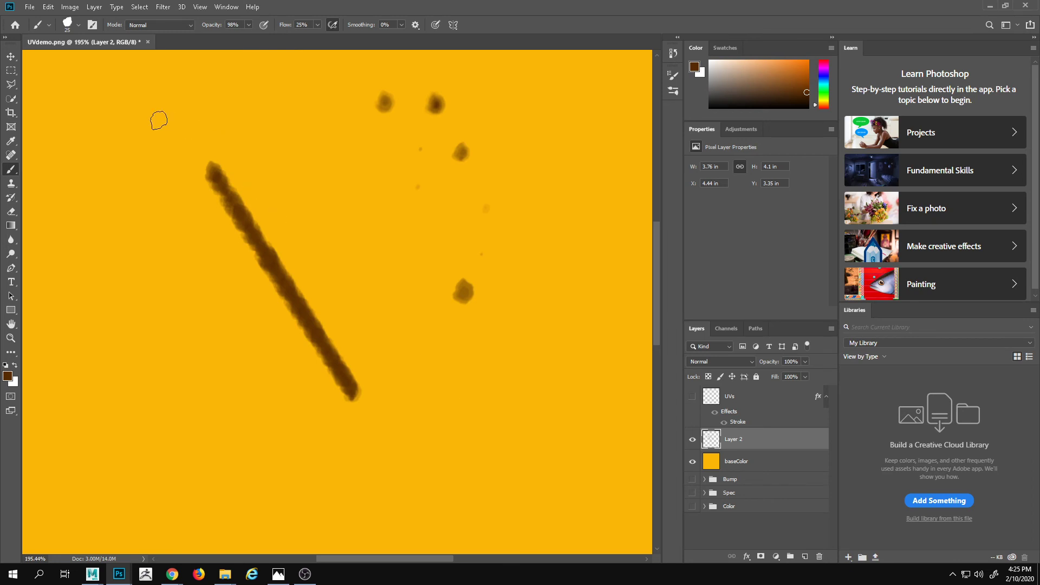
key("ctrl+z")
key("ctrl+z")
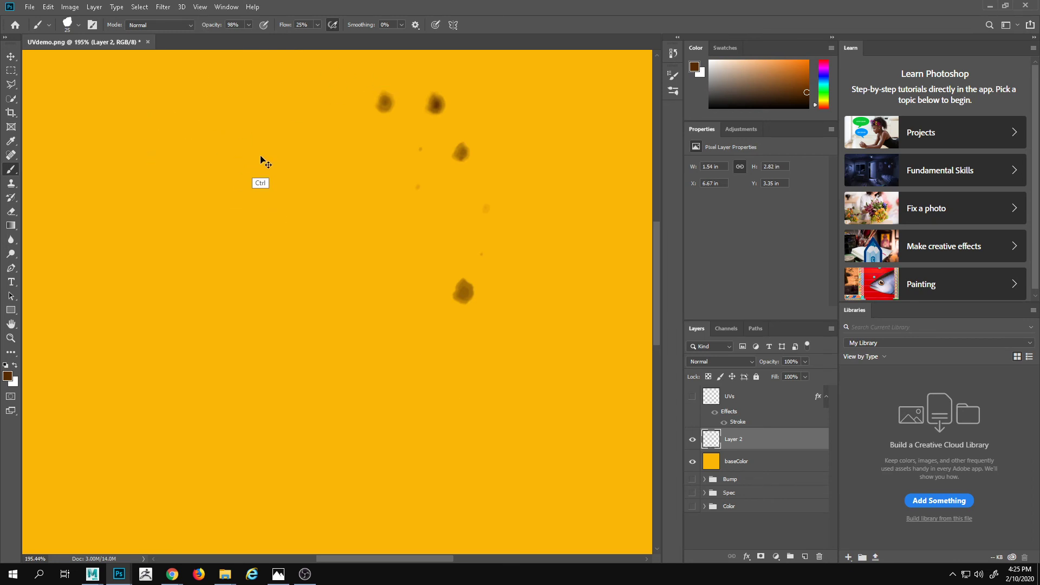
- Reduce the brush size to 6 px and paint two thin wavy test strokes beside the brown spots on Layer 2
right_click(263, 133)
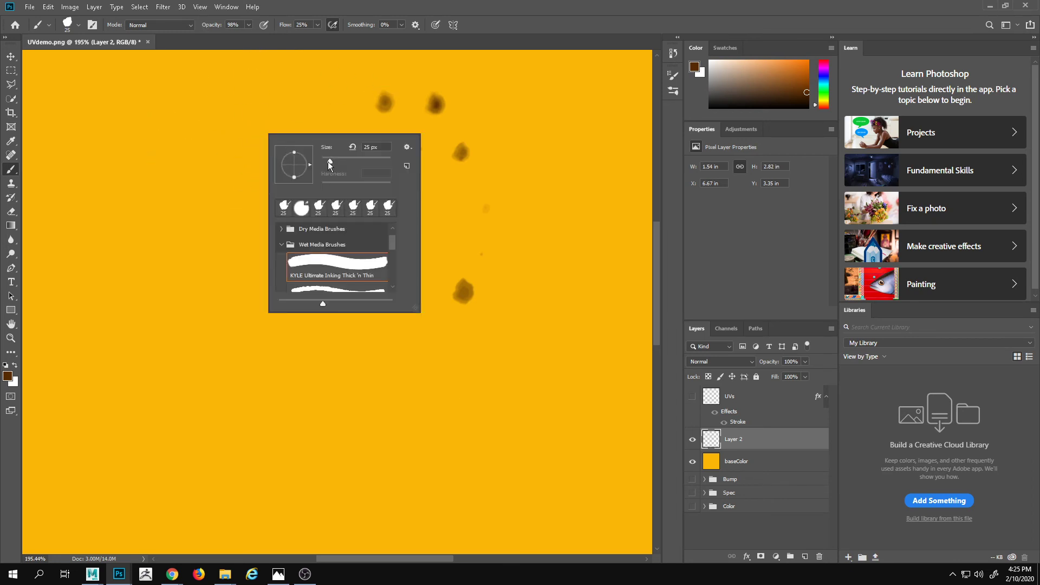
left_click(479, 4)
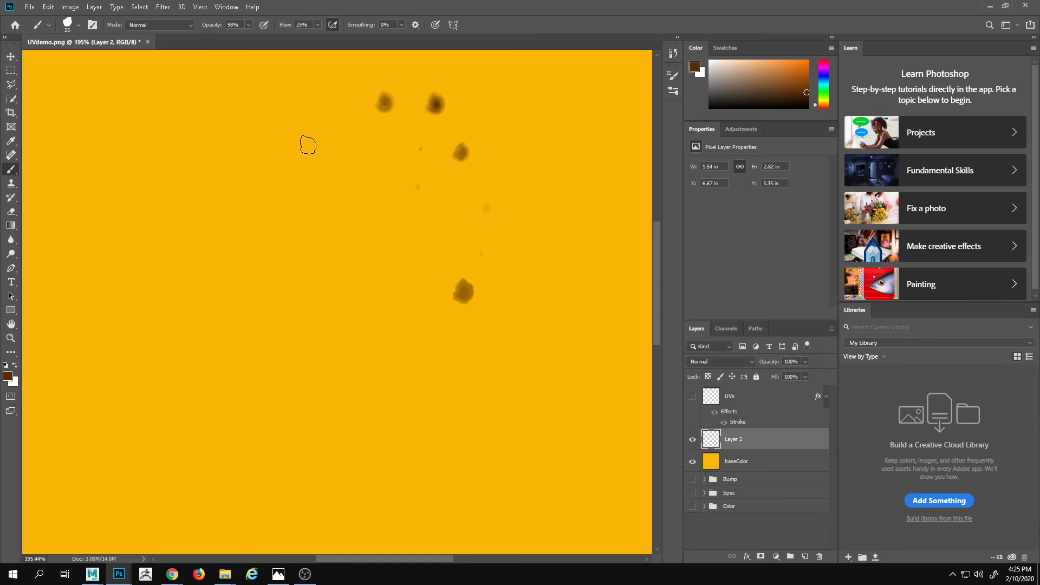
scroll(228, 135, "up", 1)
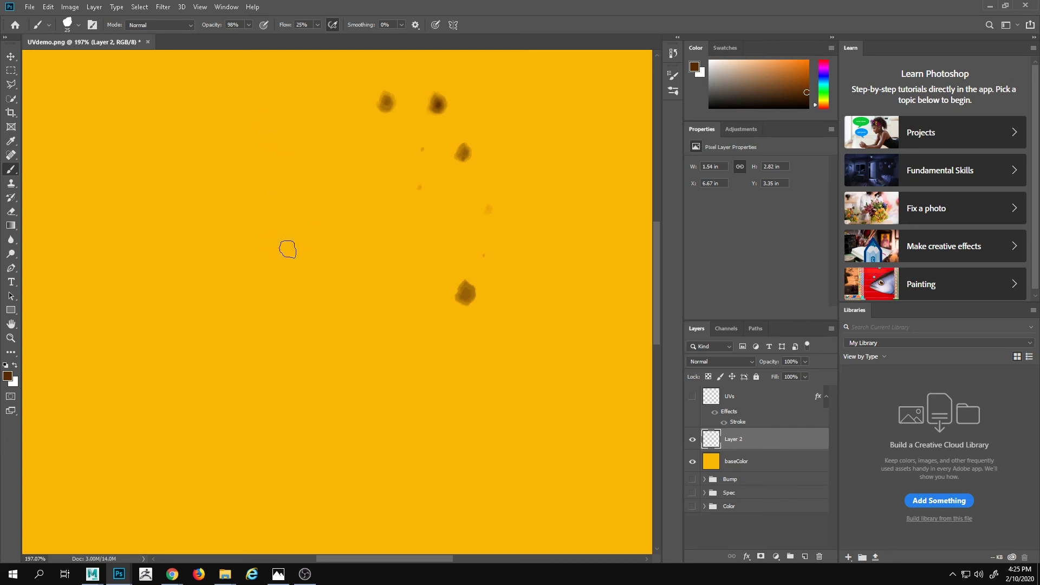
right_click(307, 238)
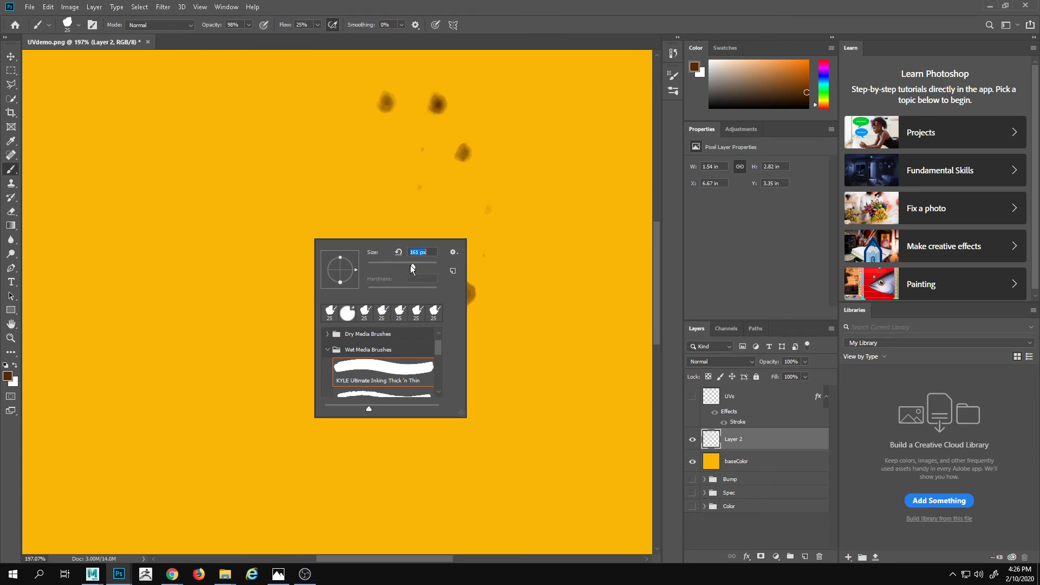
left_click_drag(370, 265, 368, 264)
left_click(534, 2)
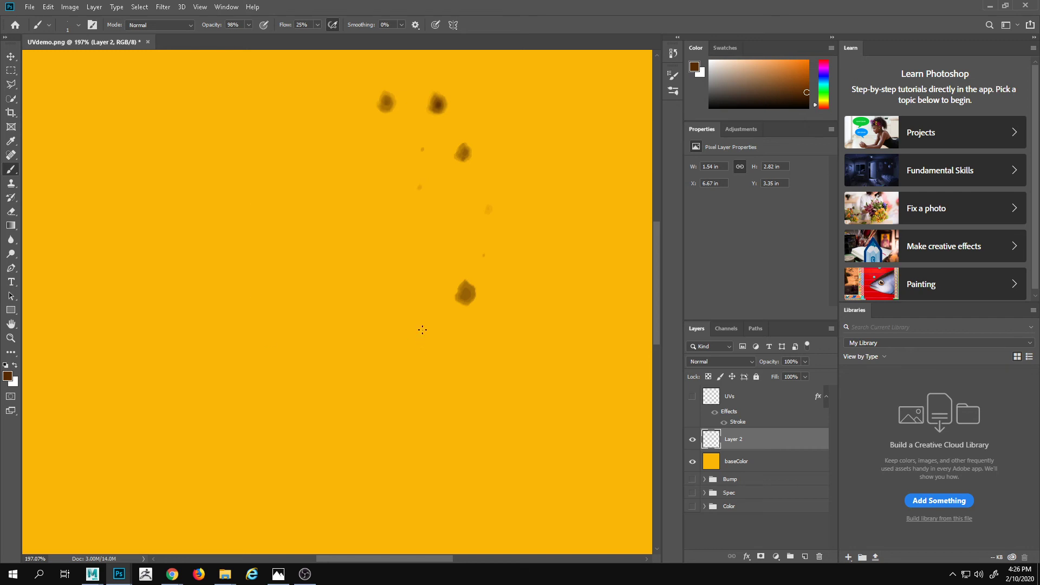
key("]")
key("]")
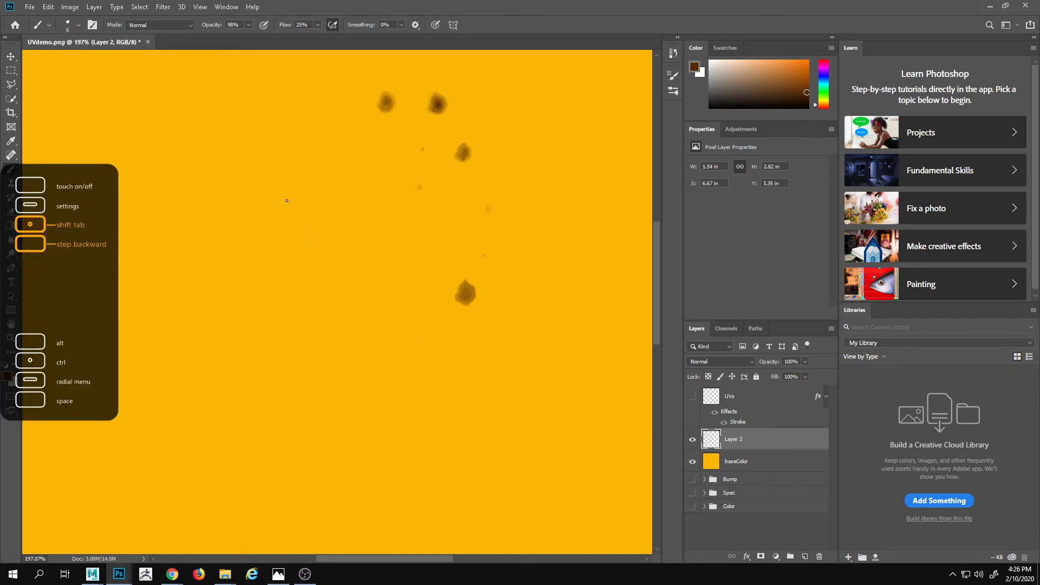
left_click_drag(224, 207, 369, 381)
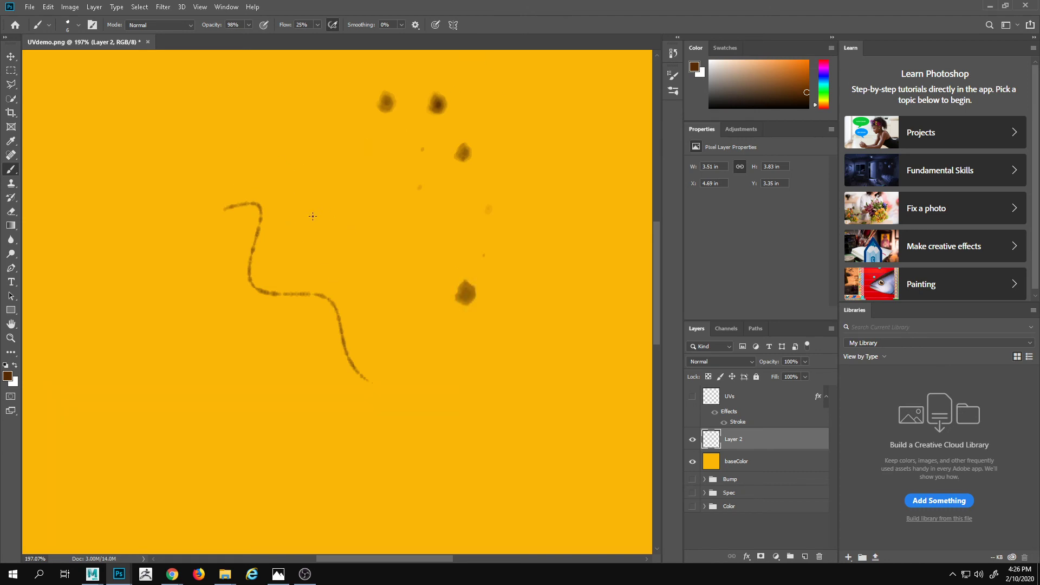
mouse_move(313, 217)
left_mouse_down()
mouse_move(383, 267)
mouse_move(428, 357)
left_mouse_up()
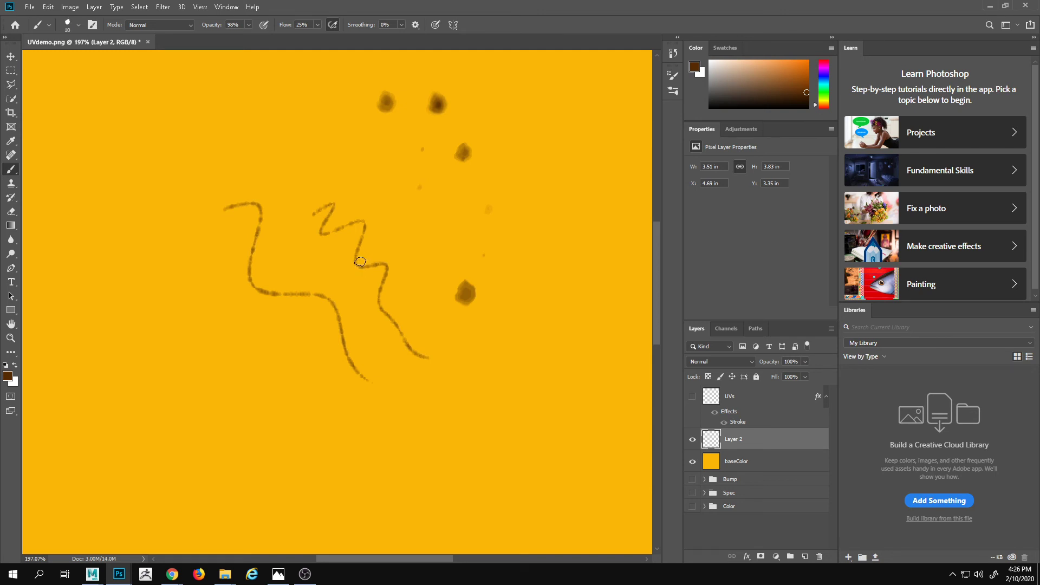
- Enlarge the brush to 25 px and paint a thick wavy stroke below the thin ones
key("bracketright")
key("bracketright")
mouse_move(175, 341)
left_mouse_down()
mouse_move(278, 393)
mouse_move(481, 431)
left_mouse_up()
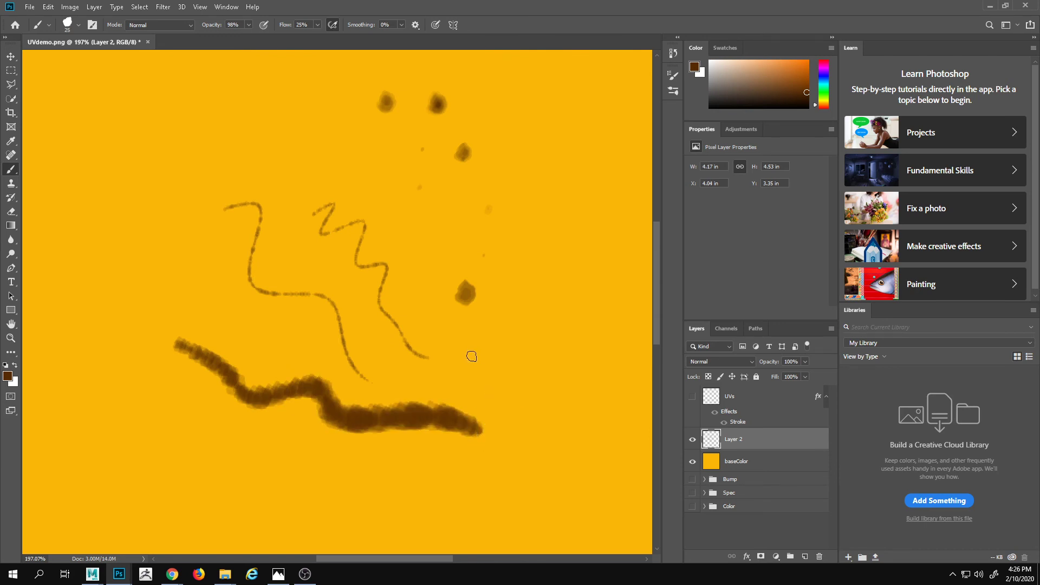
- Shrink the brush to 8 px and paint a thin zigzag stroke below the lowest large brown spot
key("bracketleft")
key("bracketleft")
key("bracketleft")
key("bracketleft")
mouse_move(494, 314)
left_mouse_down()
mouse_move(512, 355)
mouse_move(591, 427)
left_mouse_up()
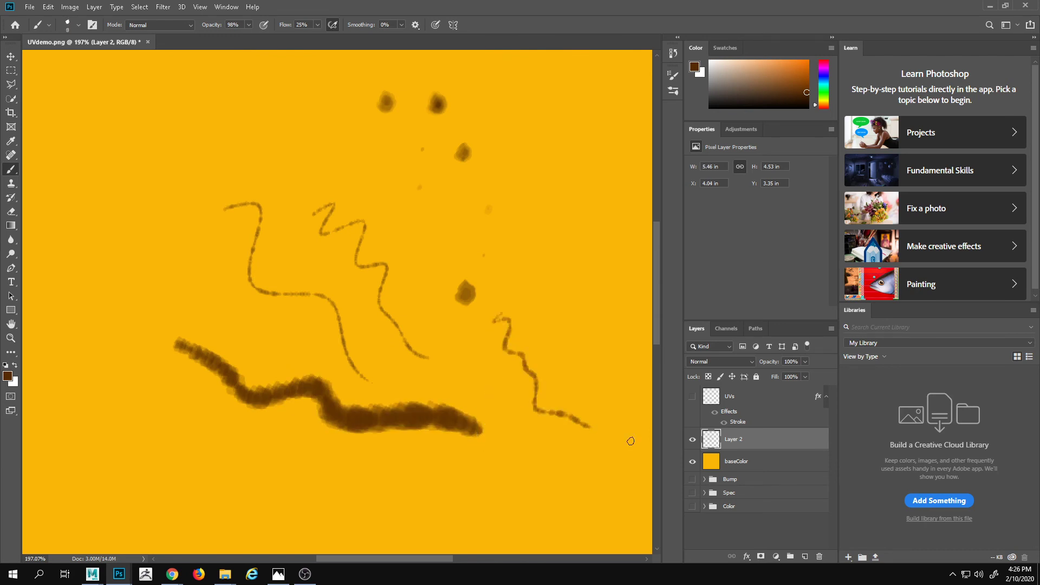
- Handwrite an opening bracket labelled Small and a closing bracket labelled Big above the wavy strokes
mouse_move(187, 101)
left_mouse_down()
mouse_move(163, 107)
mouse_move(161, 155)
mouse_move(185, 149)
left_mouse_up()
mouse_move(166, 180)
left_mouse_down()
mouse_move(159, 196)
mouse_move(205, 185)
left_mouse_up()
left_click_drag(211, 167, 210, 189)
left_click_drag(273, 90, 284, 180)
left_click_drag(283, 154, 310, 178)
mouse_move(316, 165)
left_mouse_down()
mouse_move(327, 186)
mouse_move(323, 157)
left_mouse_up()
- Erase the wavy test strokes and the handwritten bracket notes with the 90 px Eraser, sparing the brown spots
key("e")
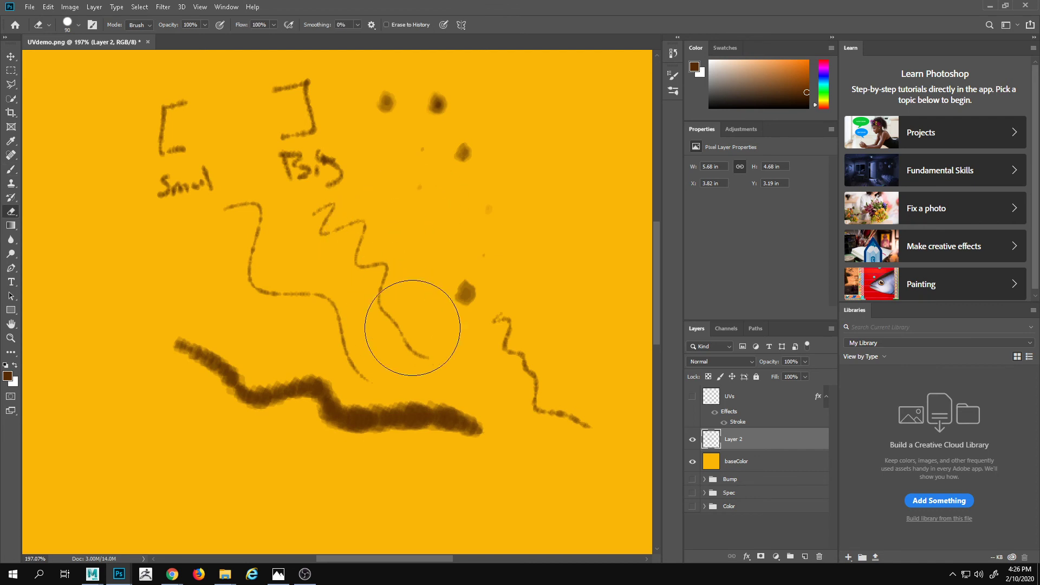
mouse_move(414, 325)
left_mouse_down()
mouse_move(324, 228)
mouse_move(285, 136)
mouse_move(226, 135)
mouse_move(217, 145)
mouse_move(256, 243)
mouse_move(181, 349)
mouse_move(331, 353)
mouse_move(420, 398)
mouse_move(540, 405)
mouse_move(544, 393)
mouse_move(497, 376)
left_mouse_up()
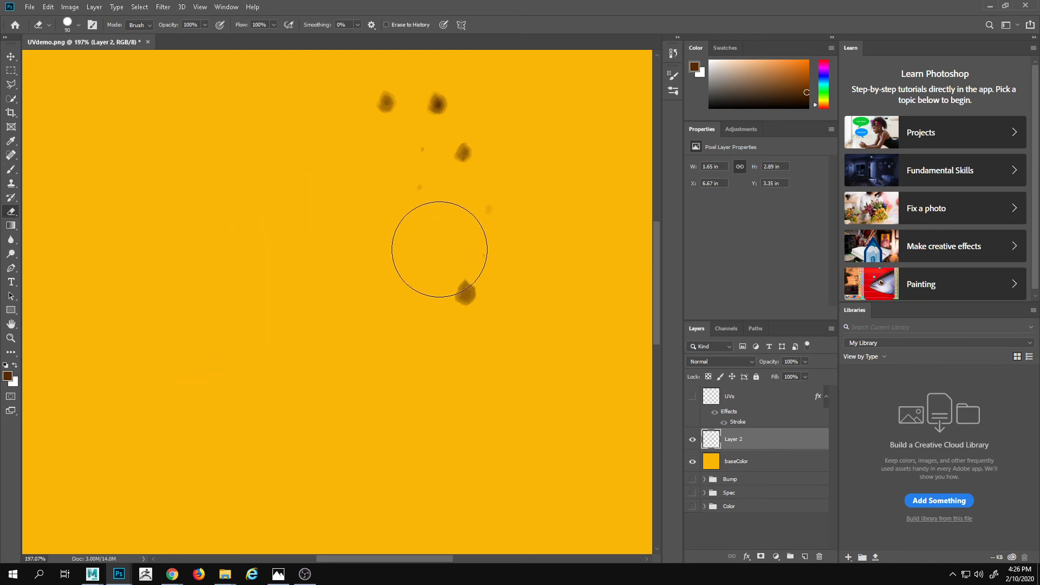
- Lower the brush's Size Jitter in Shape Dynamics to its minimum
key("b")
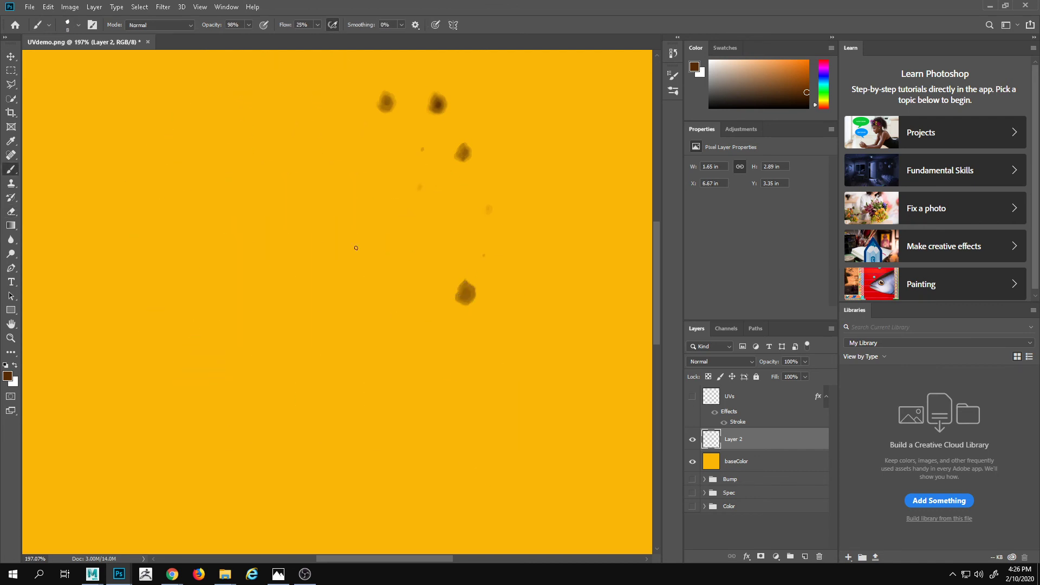
left_click(93, 25)
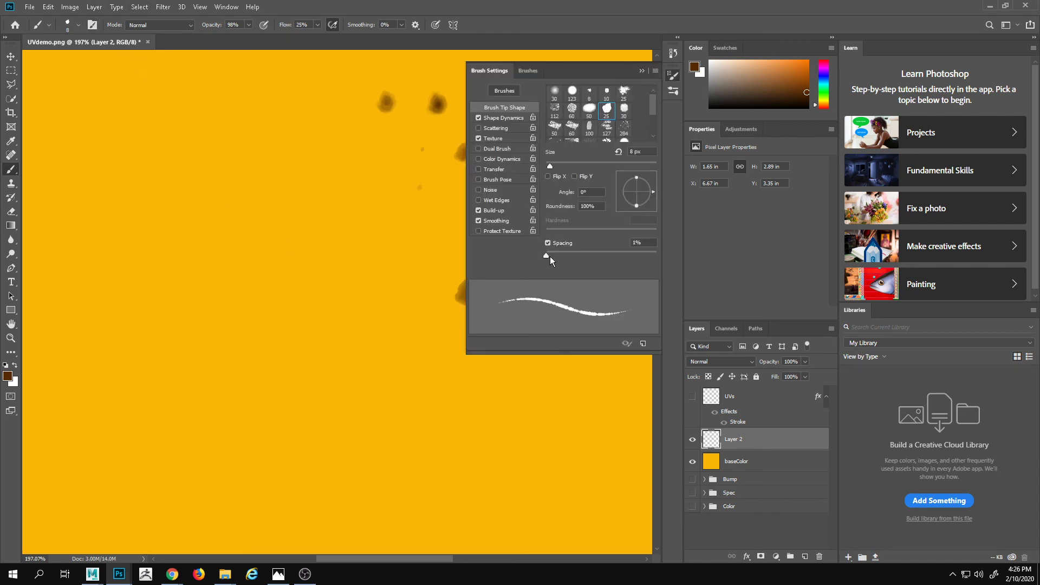
left_click(505, 118)
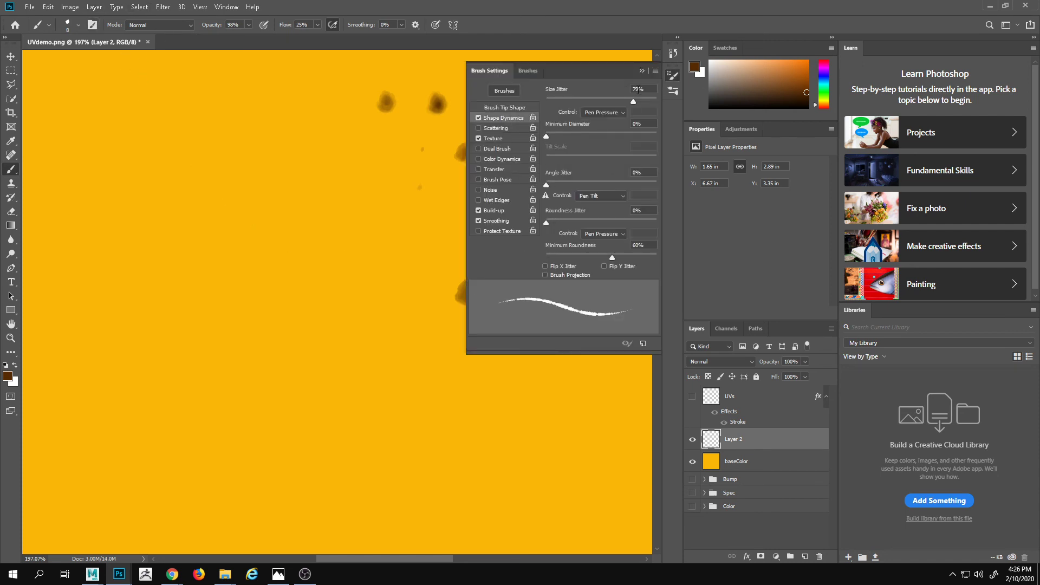
left_click_drag(630, 100, 543, 108)
- Test the 8 px brush with thin diagonal strokes on Layer 2 and undo them
left_click_drag(187, 154, 346, 407)
key("ctrl+z")
left_click_drag(206, 184, 330, 321)
left_click(642, 71)
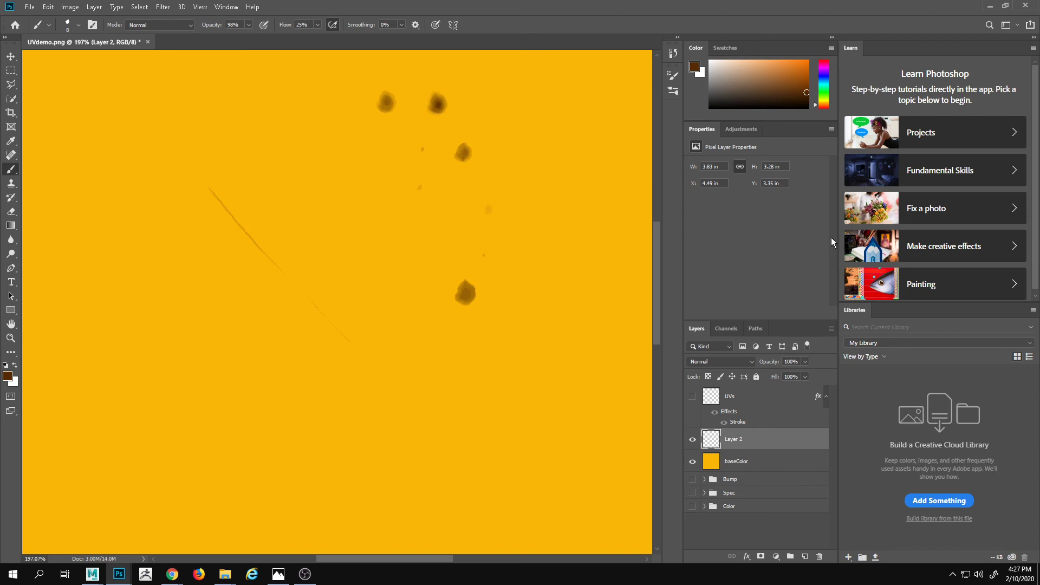
key("ctrl+z")
- Try a straight stroke on Layer 2 and step back in the history past the last erasure
left_click(353, 389, "shift")
key("ctrl+z")
key("ctrl+alt+z")
key("ctrl+alt+z")
key("ctrl+alt+z")
key("ctrl+alt+z")
key("ctrl+alt+z")
key("ctrl+alt+z")
key("space")
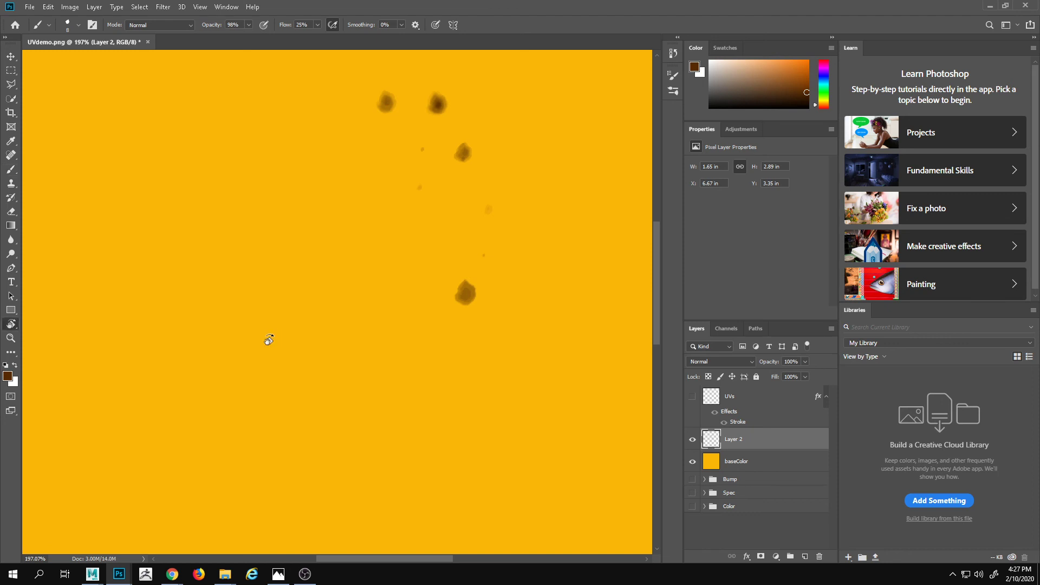
- Zoom out to 66.7% and rotate the canvas view to -45°
key("r")
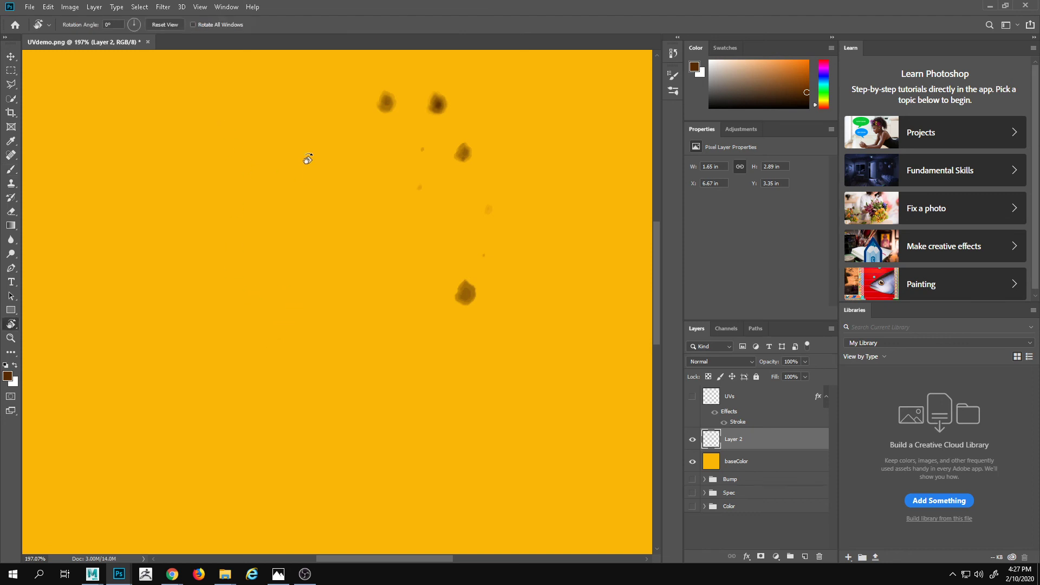
mouse_move(308, 159)
left_mouse_down()
mouse_move(299, 140)
mouse_move(379, 157)
mouse_move(283, 149)
mouse_move(194, 240)
mouse_move(360, 172)
mouse_move(213, 210)
mouse_move(295, 201)
mouse_move(344, 129)
left_mouse_up()
key("z")
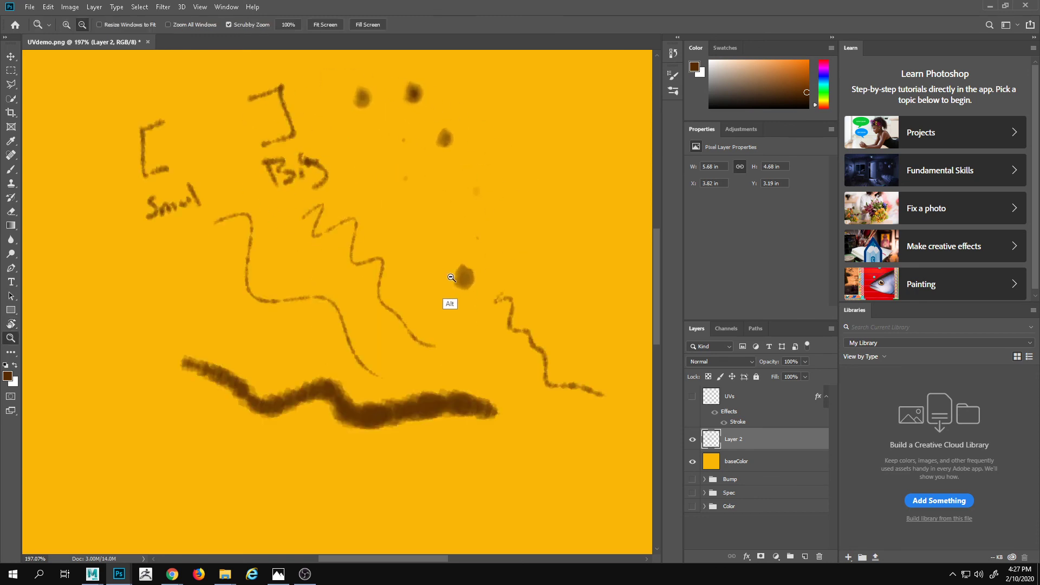
left_click(451, 278, "alt")
left_click(450, 278, "alt")
key("r")
left_click_drag(443, 183, 355, 162)
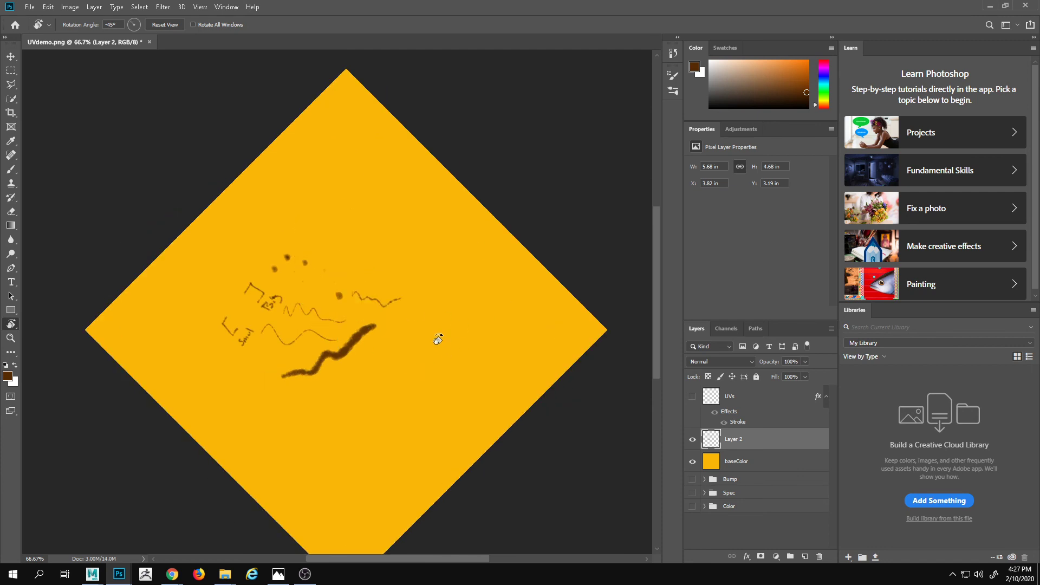
- Paint a straight horizontal test stroke below the thick wavy stroke on the rotated canvas and undo it
key("b")
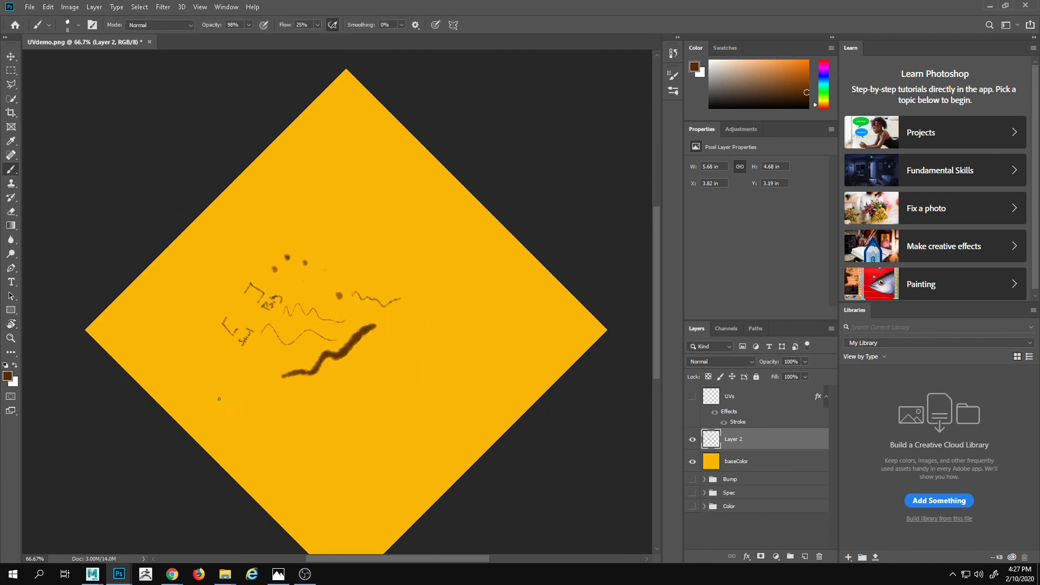
key("shift")
left_click_drag(227, 389, 481, 389)
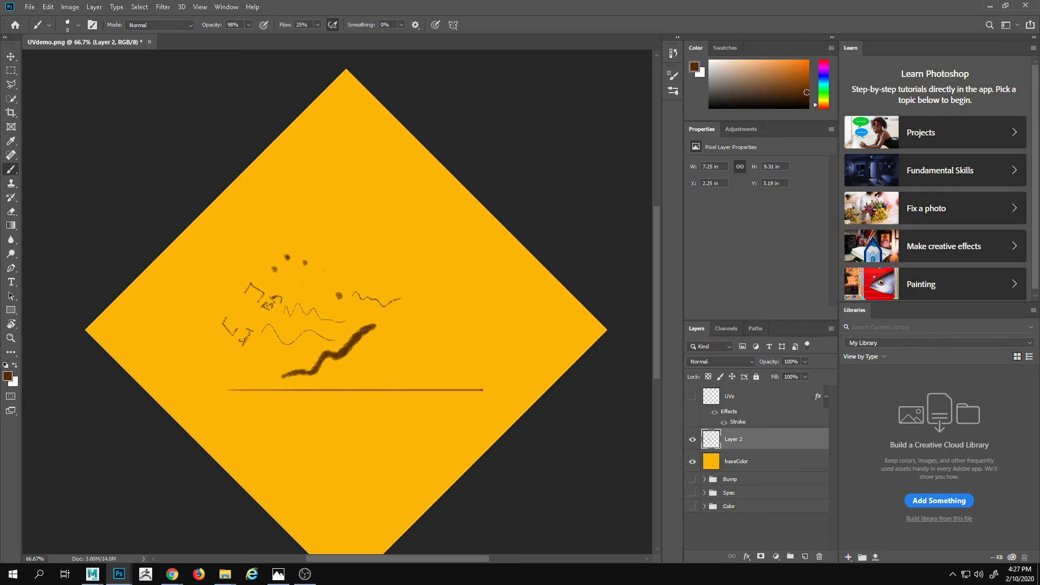
key("ctrl+z")
- Rotate the canvas view to -26° and erase all test strokes and bracket notes, sparing the brown spots
key("r")
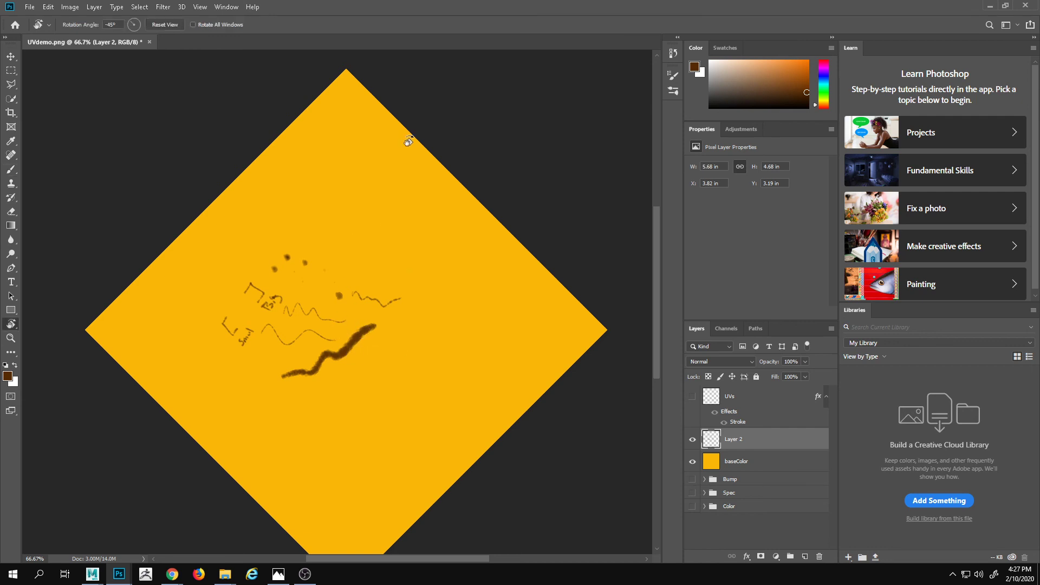
left_click_drag(408, 141, 572, 247)
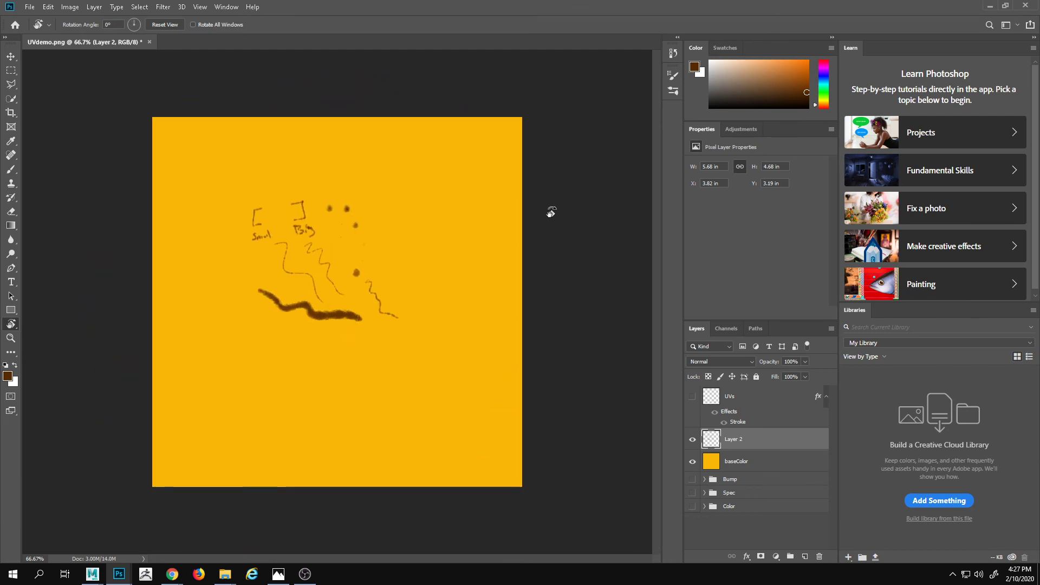
mouse_move(585, 213)
left_mouse_down()
mouse_move(529, 162)
mouse_move(489, 145)
left_mouse_up()
key("e")
mouse_move(399, 300)
left_mouse_down()
mouse_move(369, 273)
mouse_move(377, 286)
mouse_move(314, 334)
mouse_move(266, 339)
mouse_move(286, 281)
mouse_move(254, 242)
mouse_move(218, 260)
mouse_move(251, 269)
left_mouse_up()
- Paint a faint straight horizontal brown line beneath the spots and inspect it at 200%
key("b")
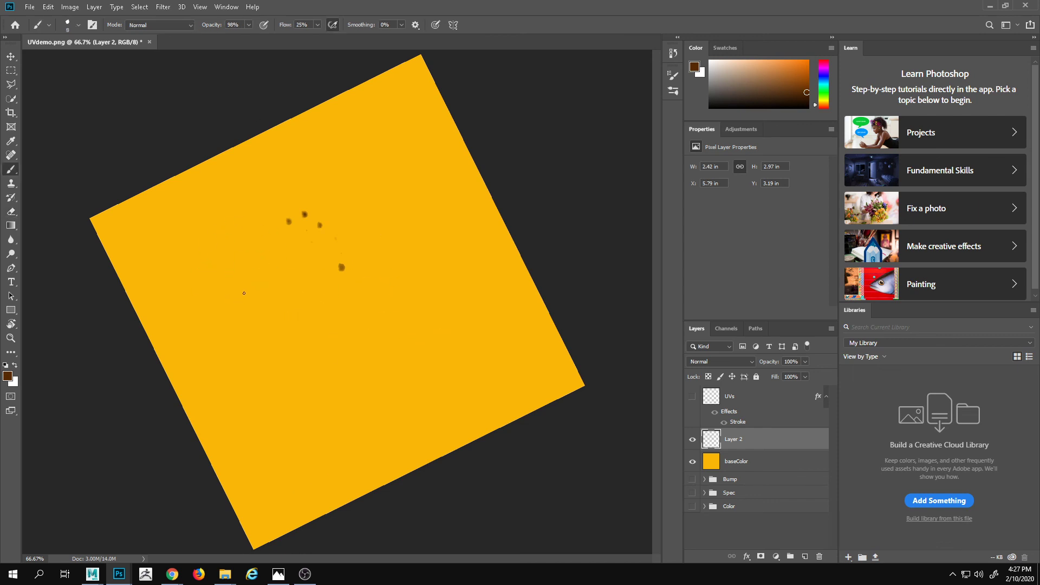
left_click_drag(235, 296, 392, 346, "shift")
key("z")
double_click(342, 291)
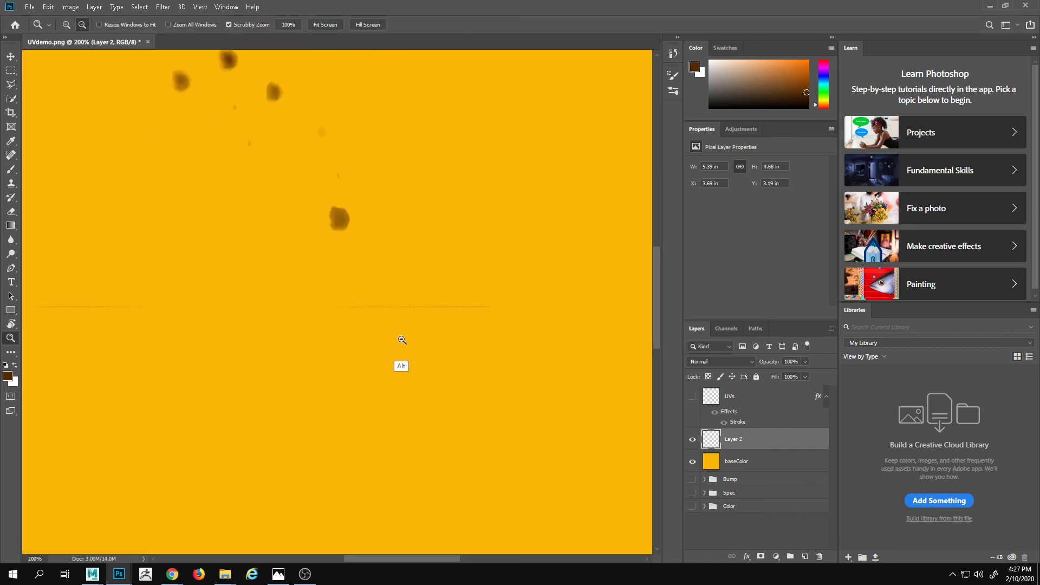
left_click(401, 341, "alt")
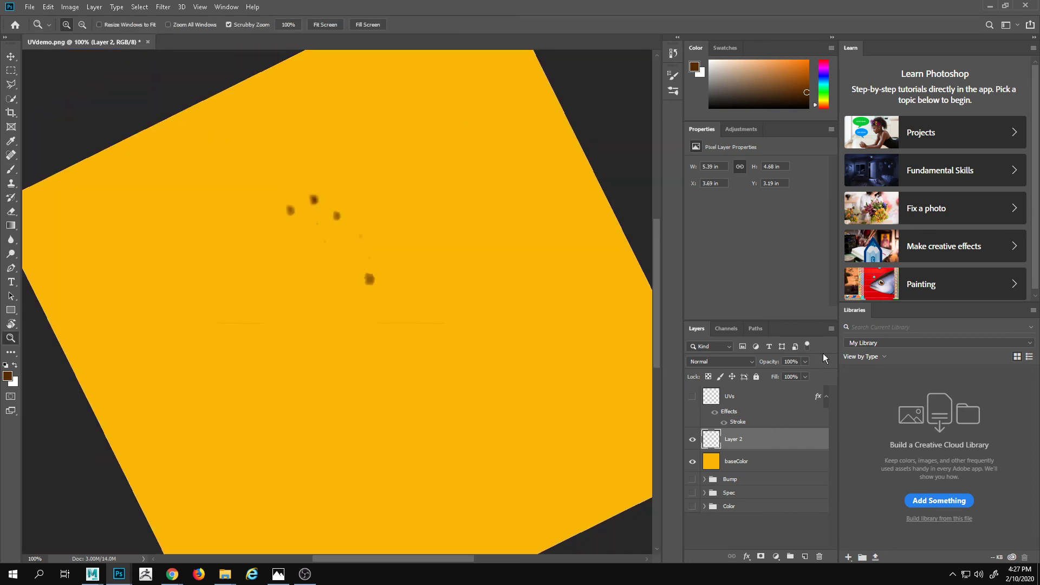
- Rotate the canvas view to -55° and paint a long straight brown line beneath the spots with a 25 px brush
key("b")
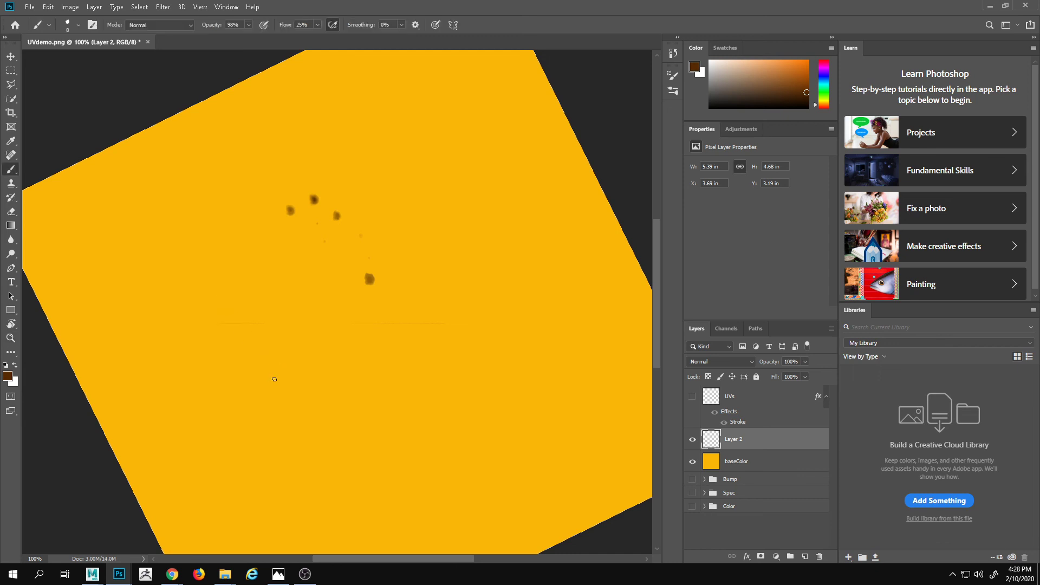
key("bracketright")
key("r")
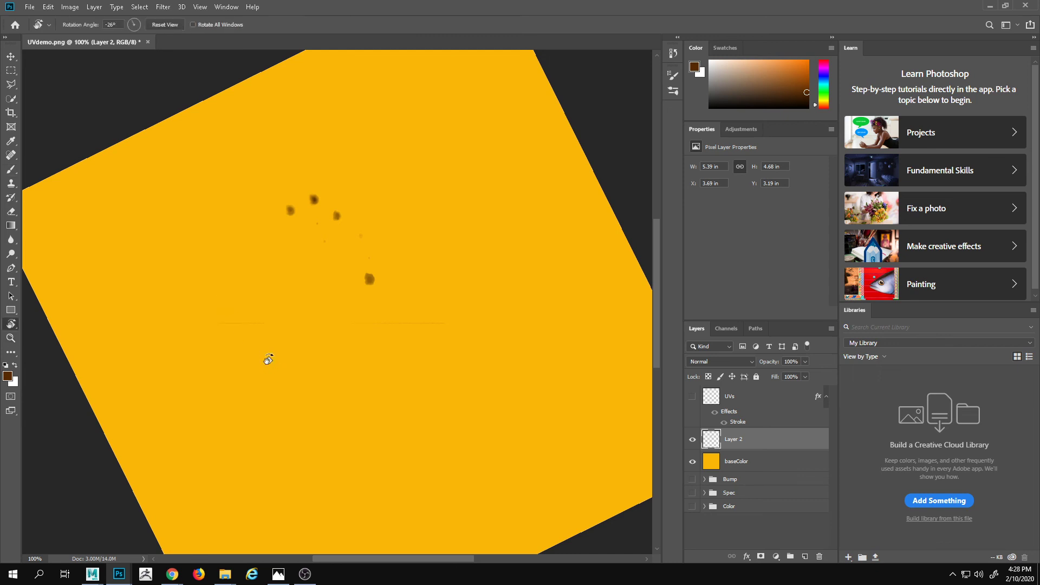
left_click_drag(426, 227, 364, 211)
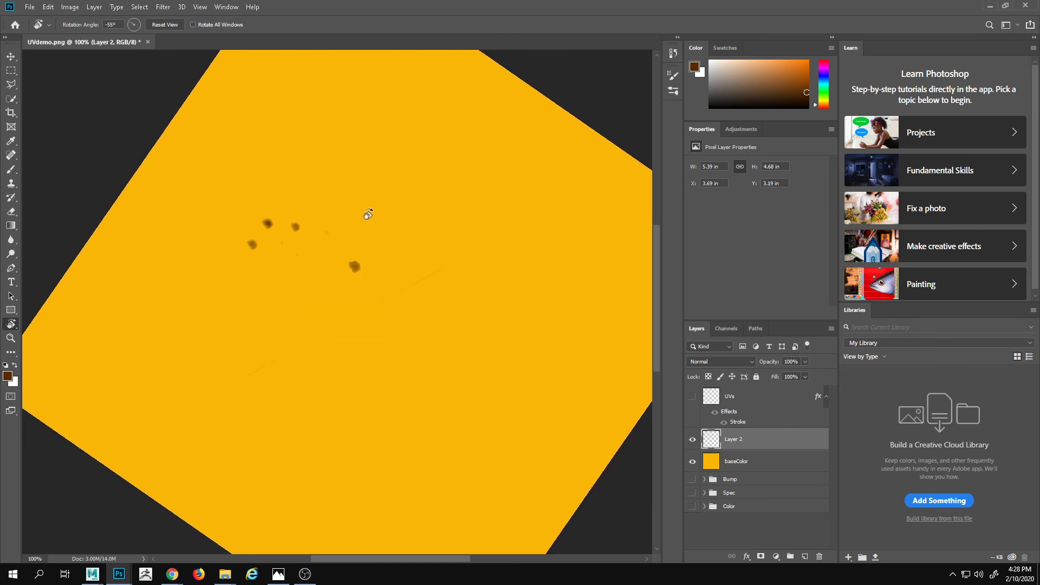
key("b")
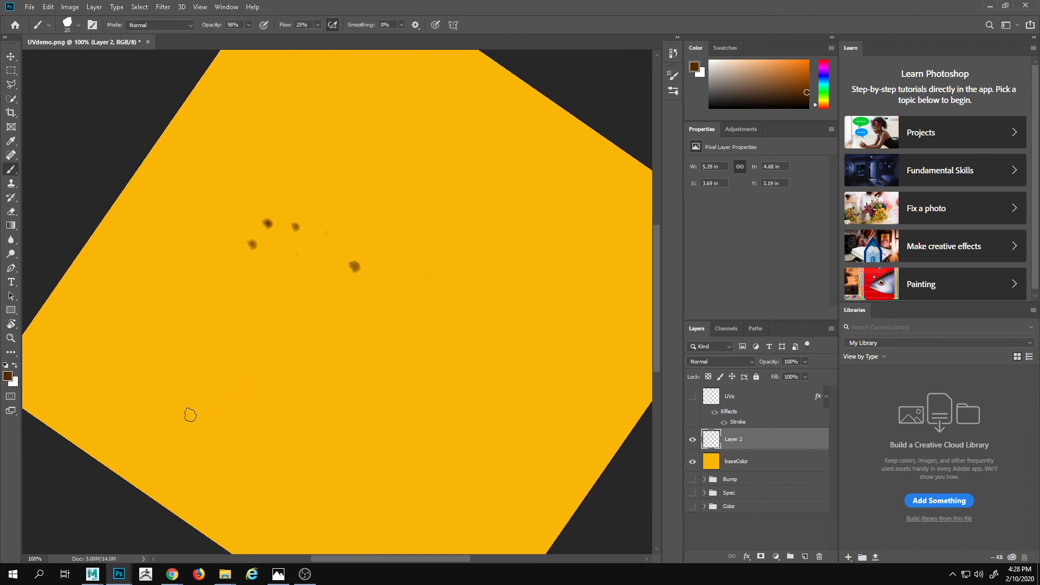
mouse_move(146, 366)
left_mouse_down()
mouse_move(259, 344)
mouse_move(483, 347)
left_mouse_up()
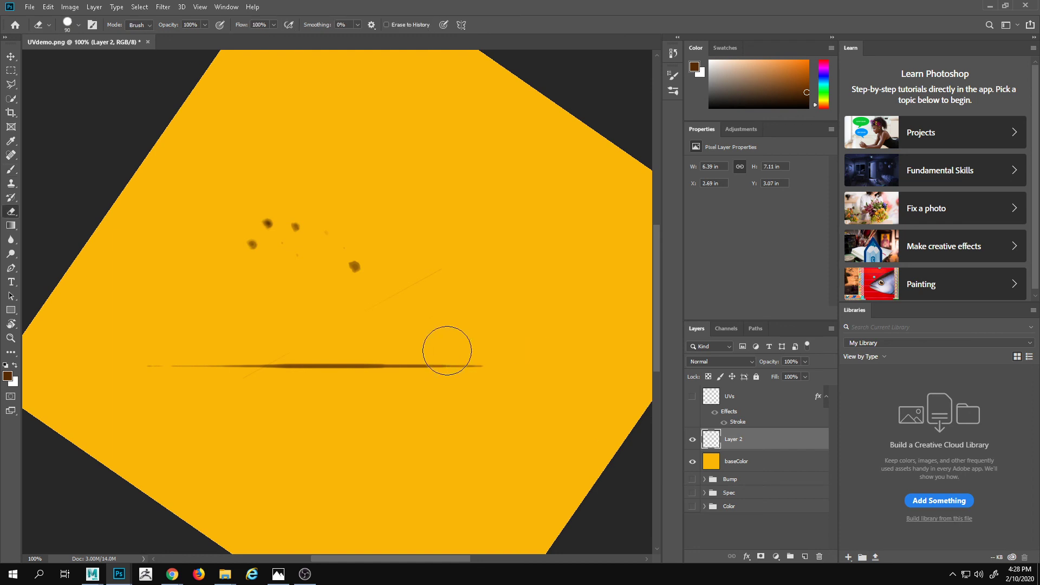
key("z")
left_click(364, 388)
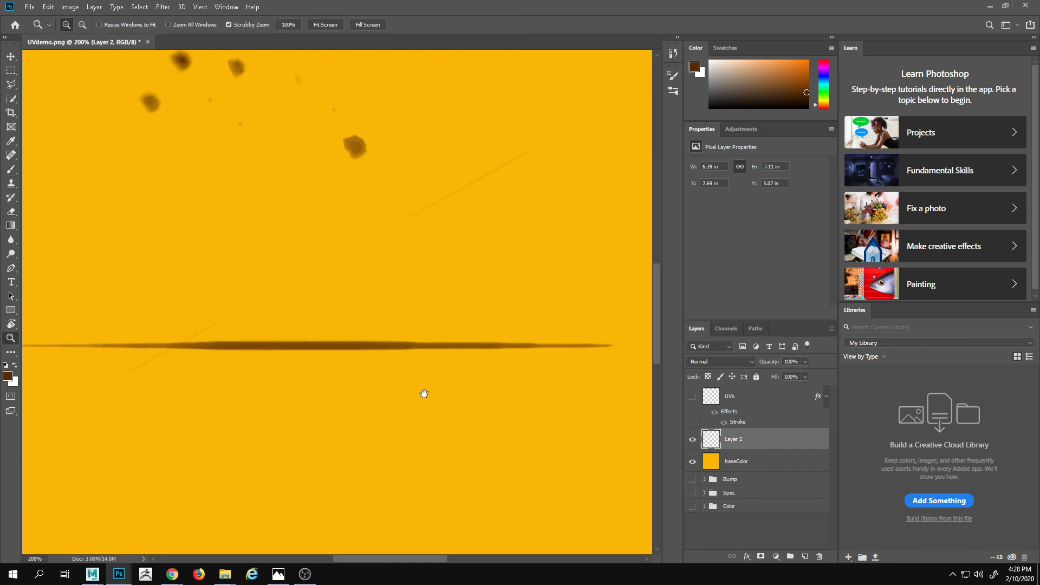
left_click(425, 376, "alt")
left_click(432, 374)
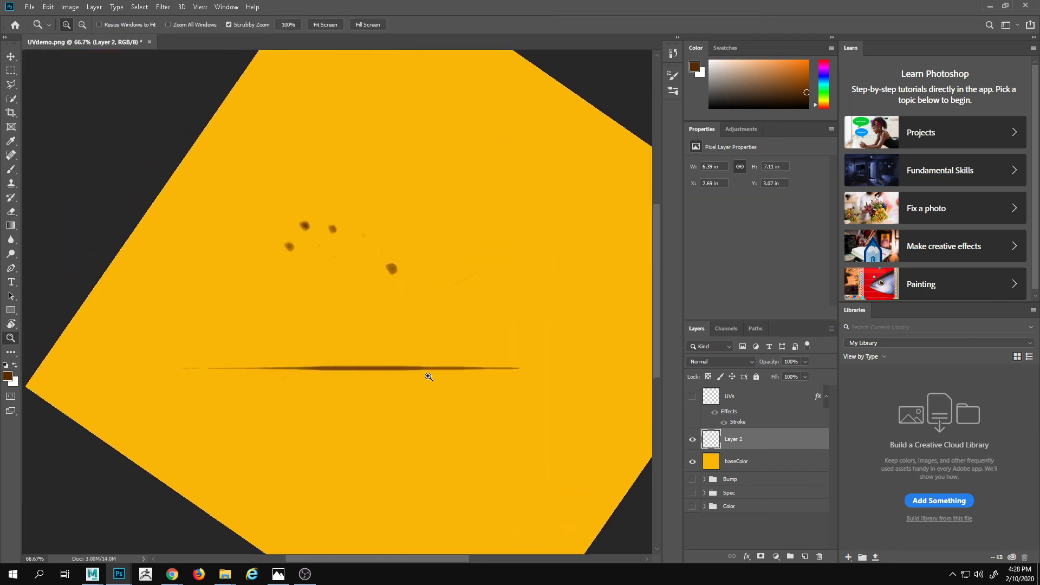
- Try smudging along the long brown line with the Kyle's Paintbox - Wet Blender 50 preset at 50 px
key("e")
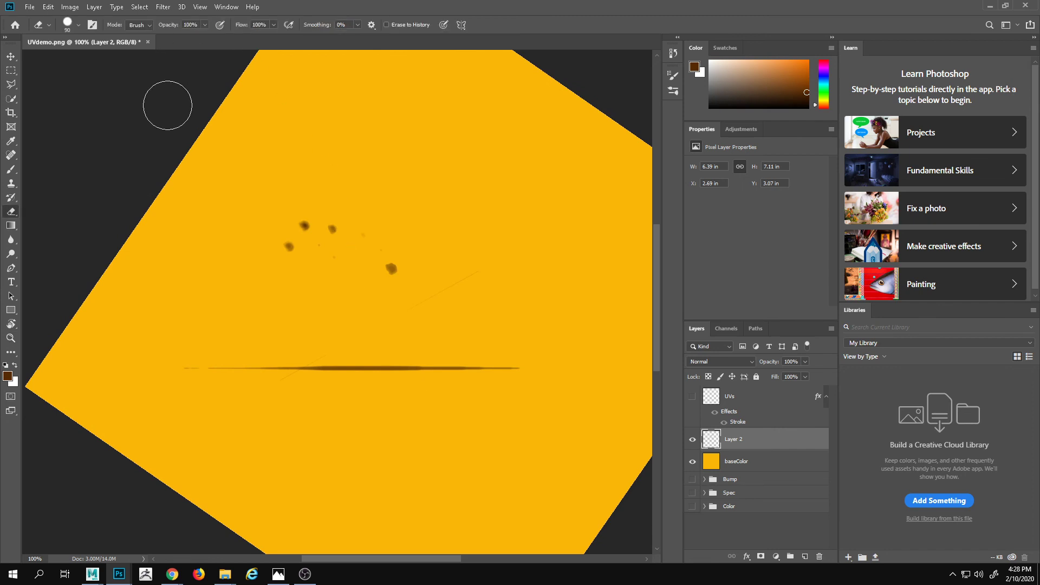
left_click(80, 26)
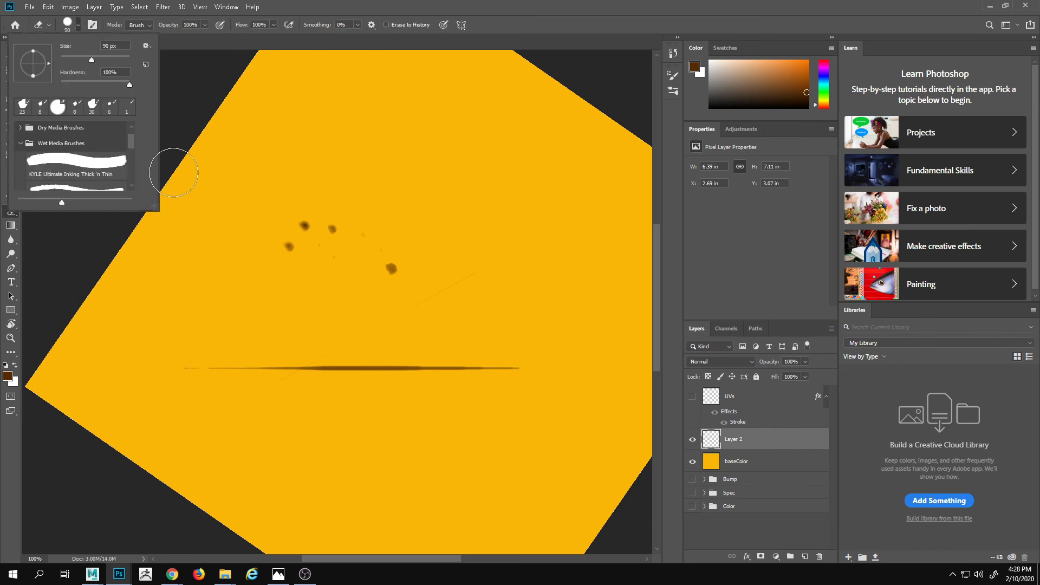
left_click_drag(131, 140, 132, 154)
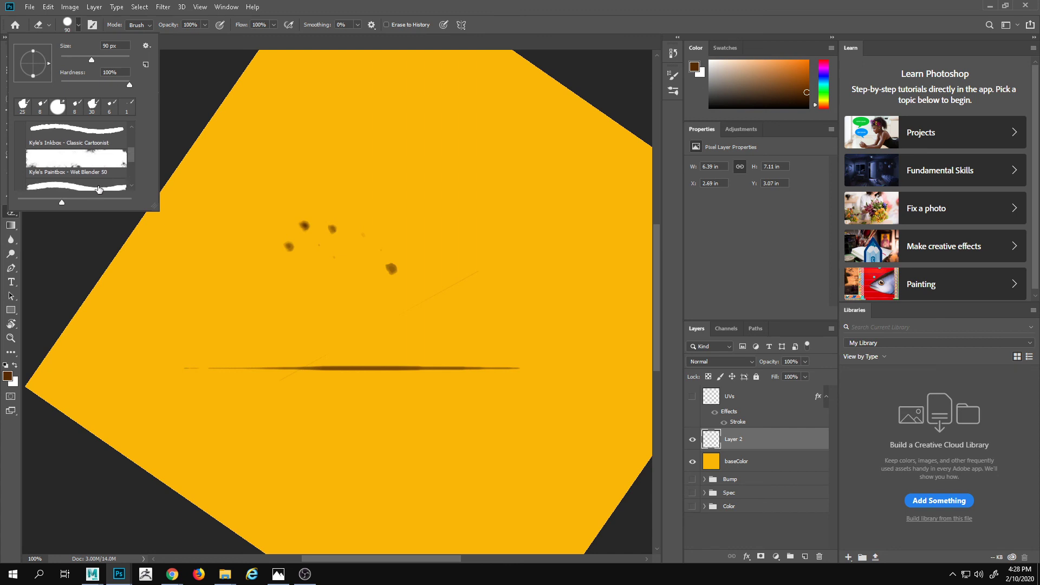
left_click(231, 36)
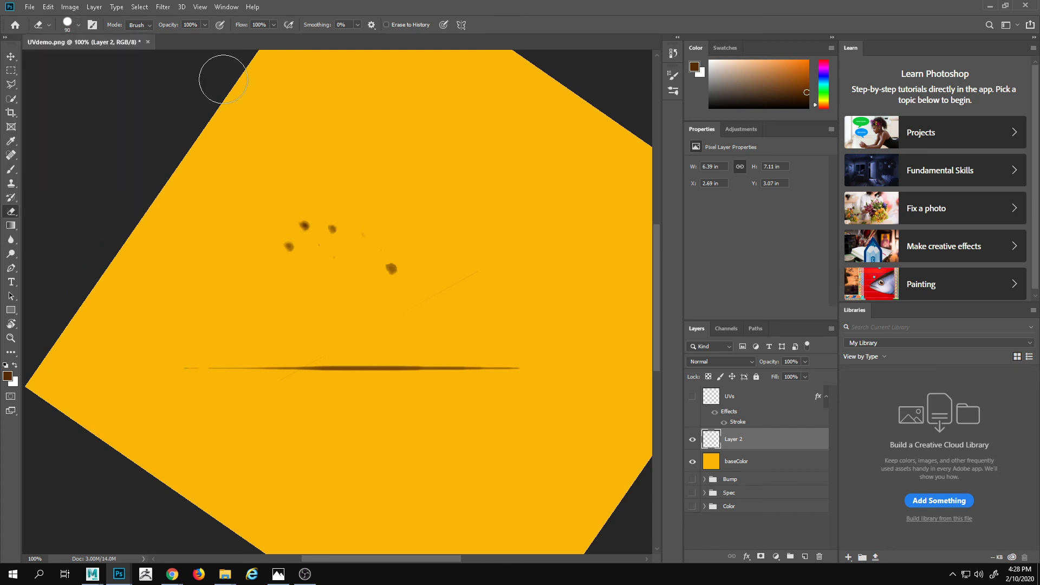
left_click(80, 25)
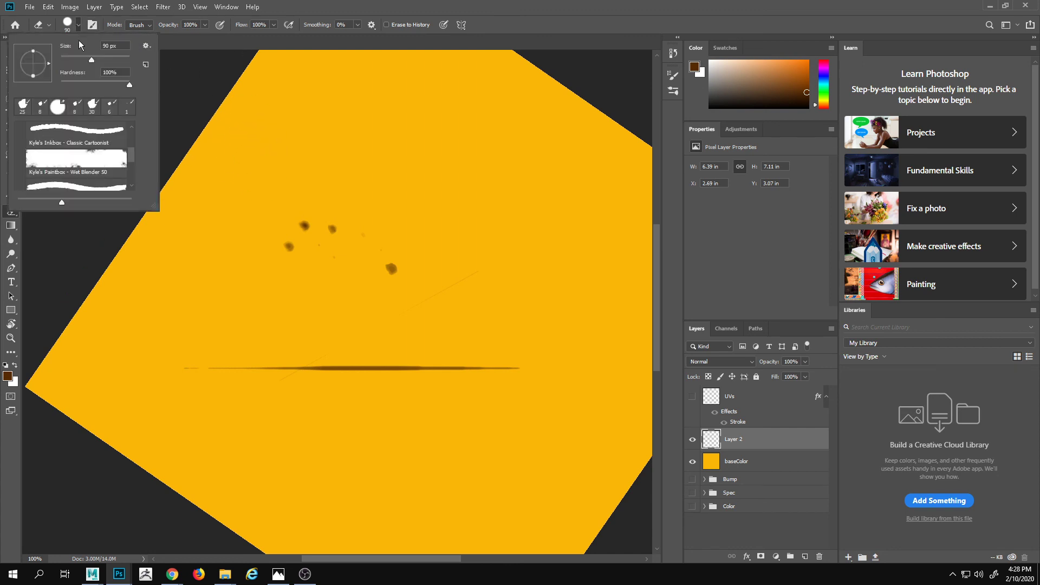
left_click(115, 163)
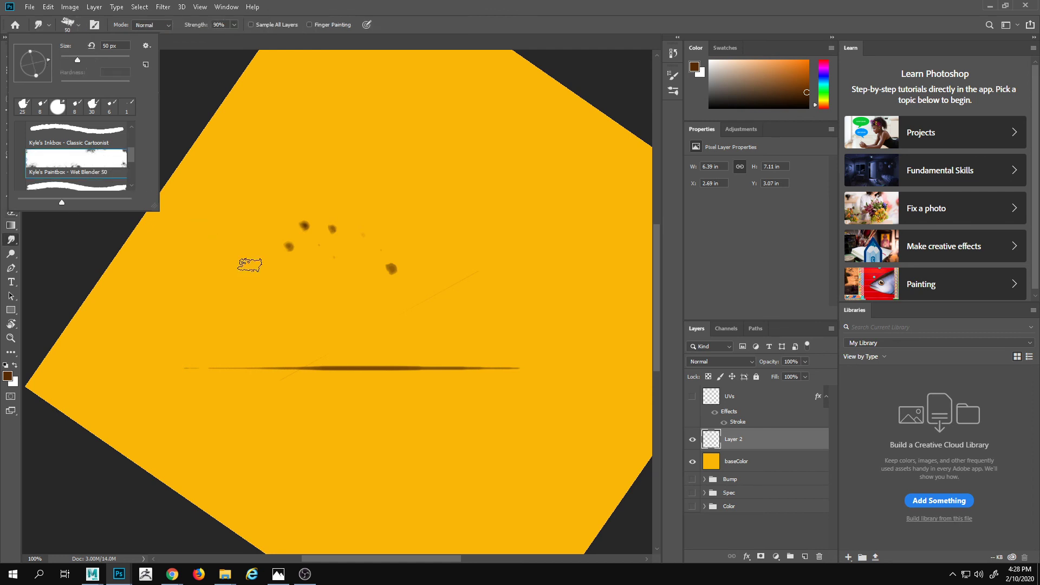
left_click(242, 404)
mouse_move(279, 372)
left_mouse_down()
mouse_move(447, 370)
mouse_move(352, 364)
mouse_move(393, 380)
left_mouse_up()
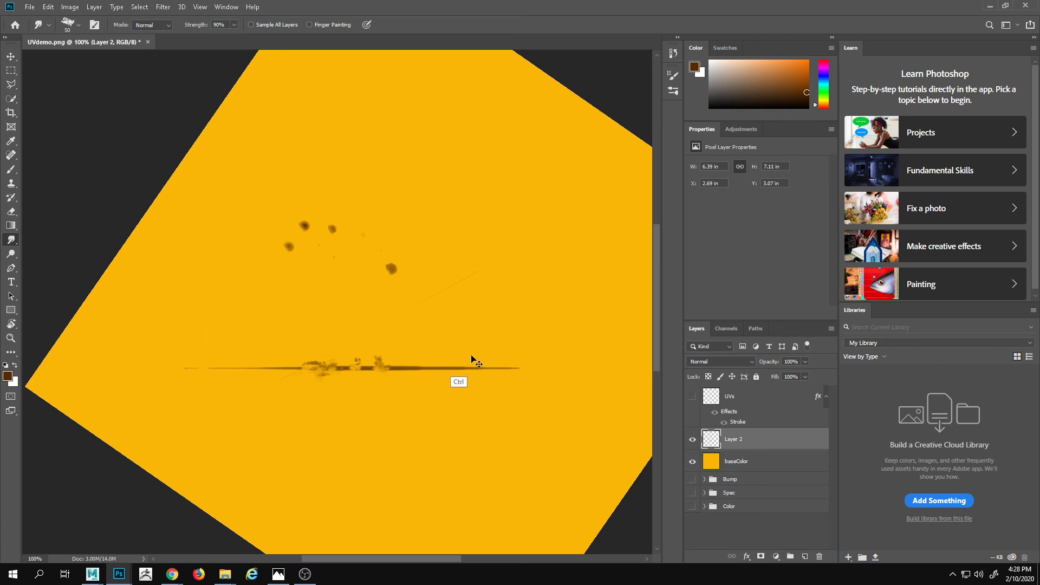
left_click_drag(404, 367, 525, 372)
key("ctrl")
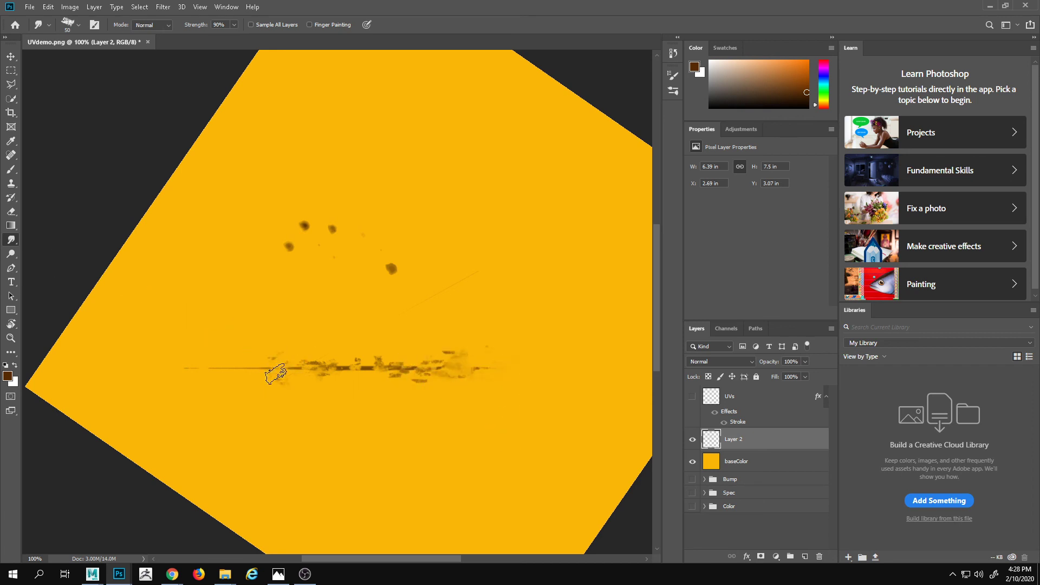
- Undo the smudge strokes made along the long brown line
key("ctrl+z")
key("ctrl+z")
key("ctrl+z")
key("ctrl+z")
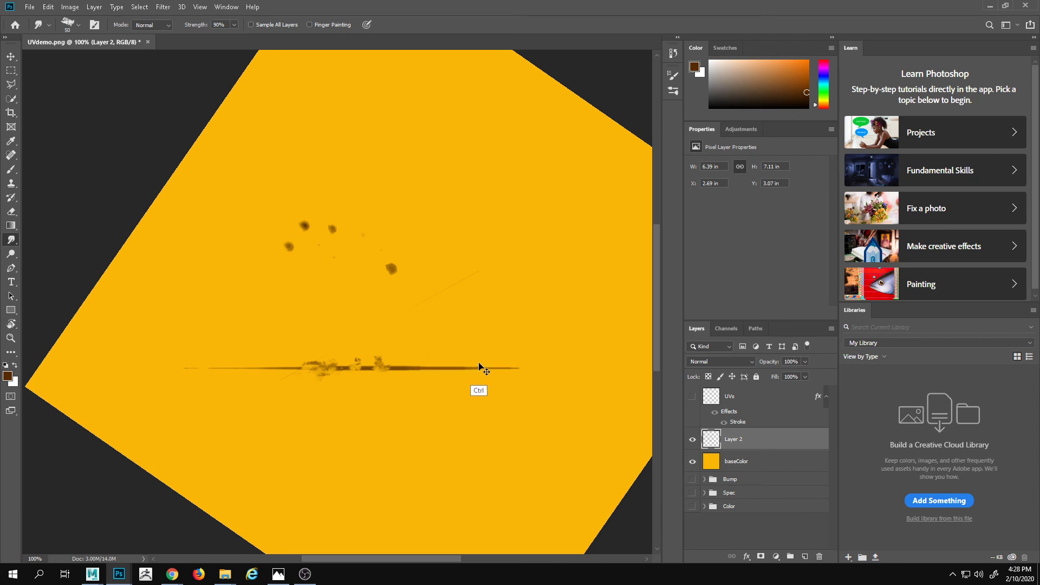
key("ctrl+z")
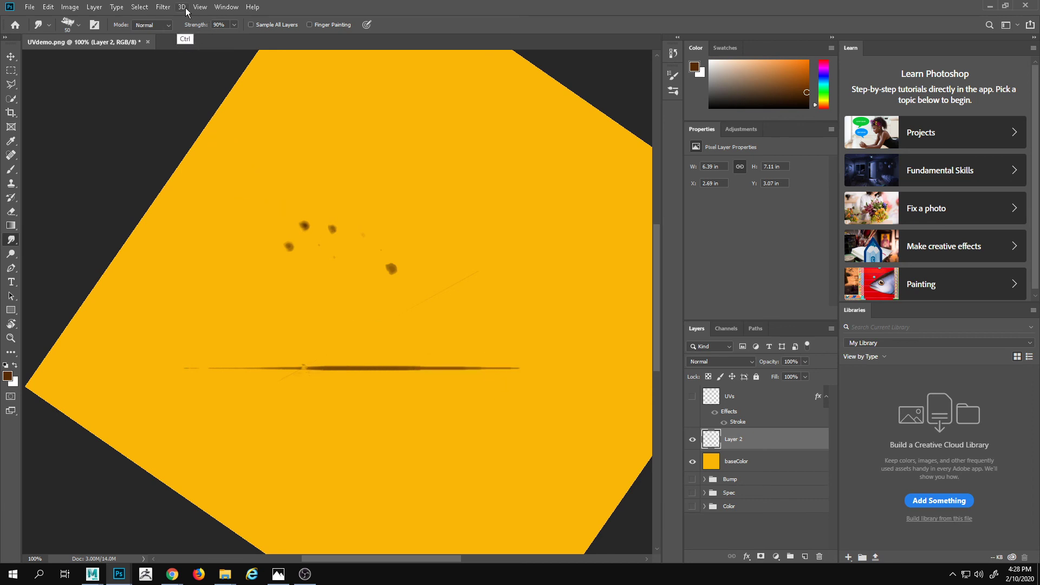
- Select the Kyle's Real Oils - 01 preset from the Wet Media Brushes
left_click(79, 25)
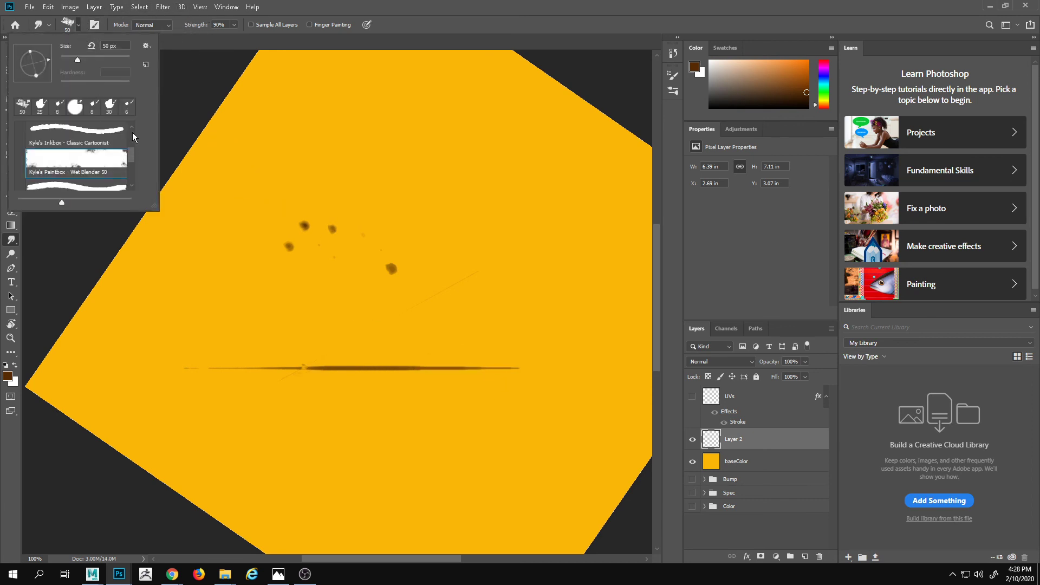
mouse_move(130, 156)
left_mouse_down()
mouse_move(132, 184)
mouse_move(132, 164)
left_mouse_up()
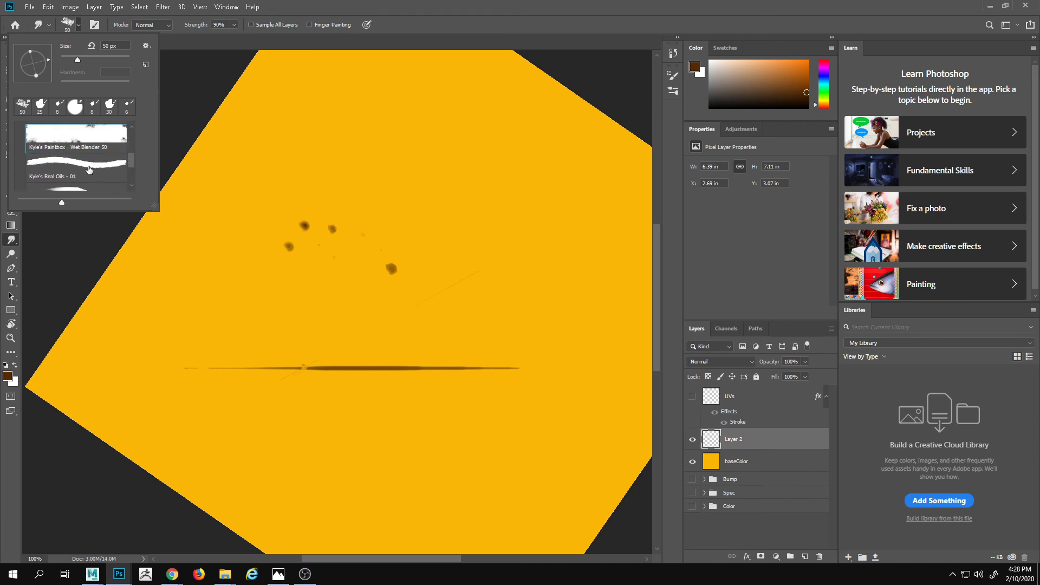
left_click(106, 158)
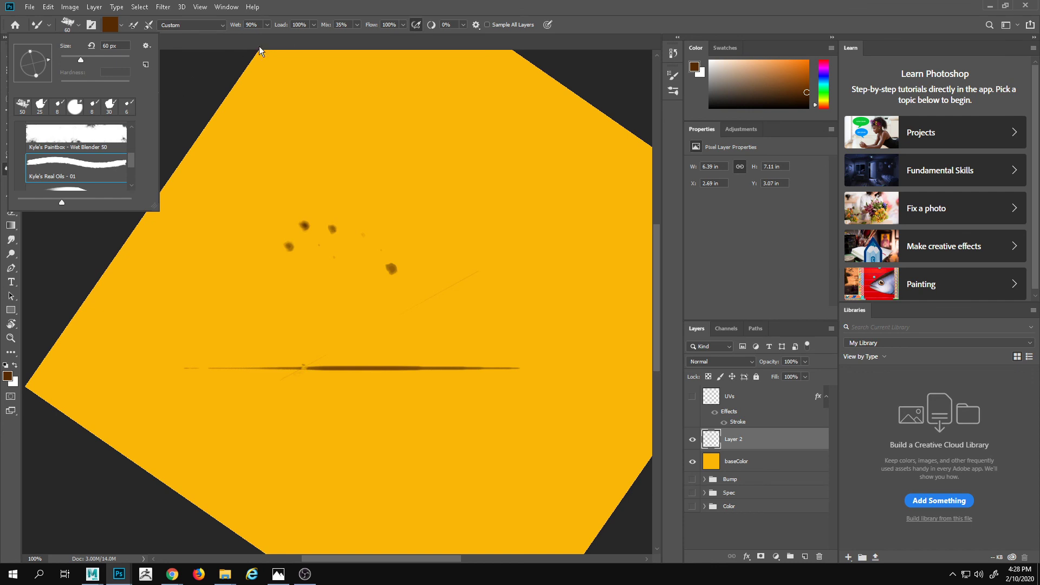
left_click(307, 7)
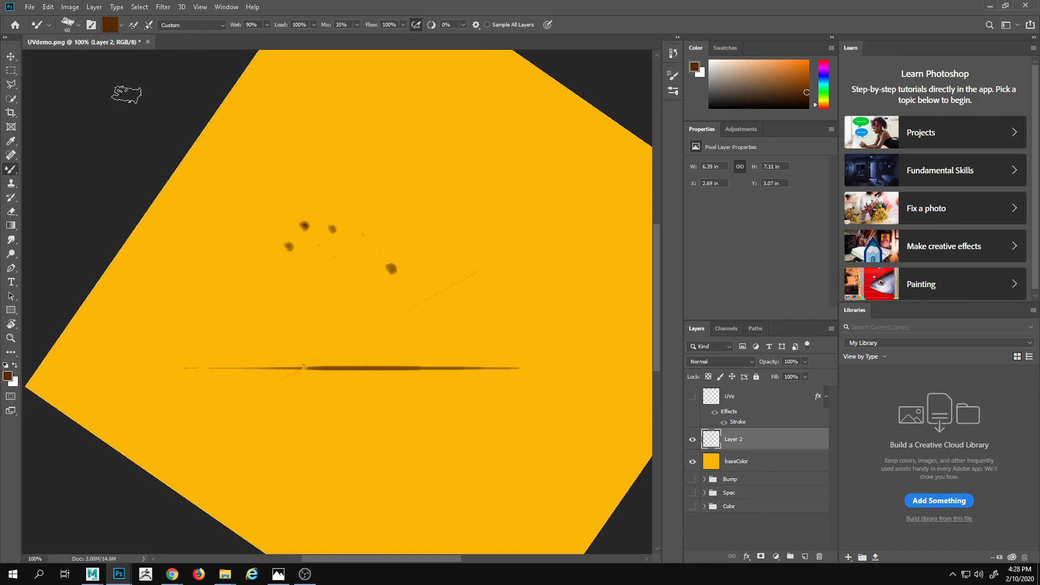
- Select the KYLE Ultimate Pencil Hard preset from the Dry Media Brushes
key("e")
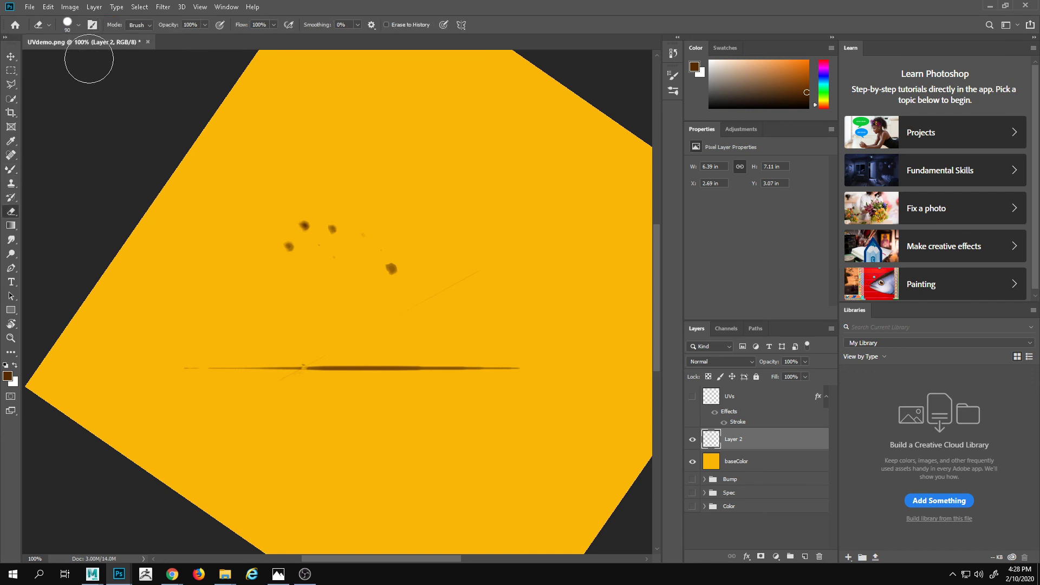
right_click(90, 52)
mouse_move(132, 161)
left_mouse_down()
mouse_move(128, 179)
mouse_move(129, 132)
left_mouse_up()
left_click(76, 145)
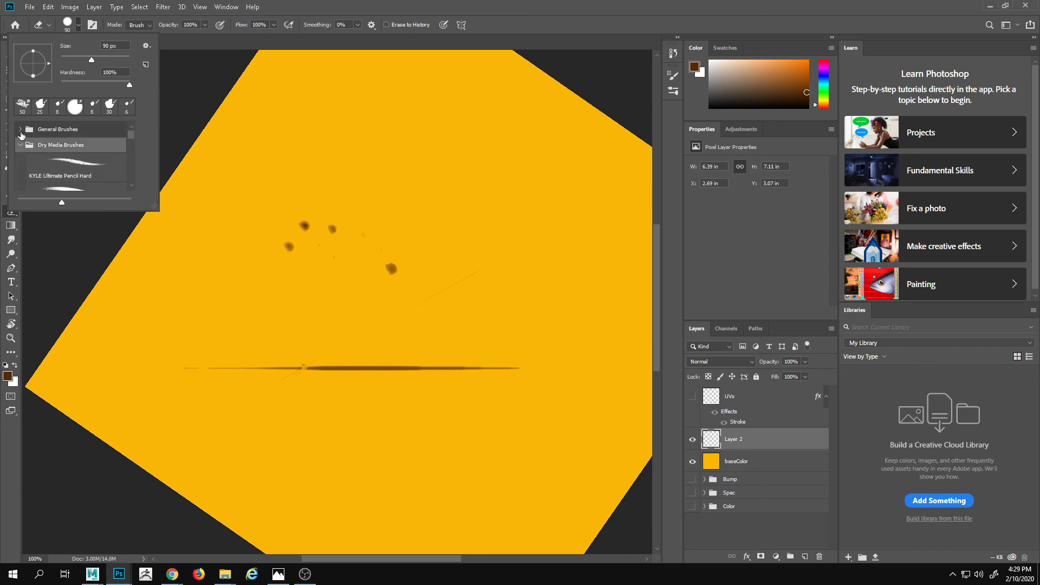
left_click(111, 170)
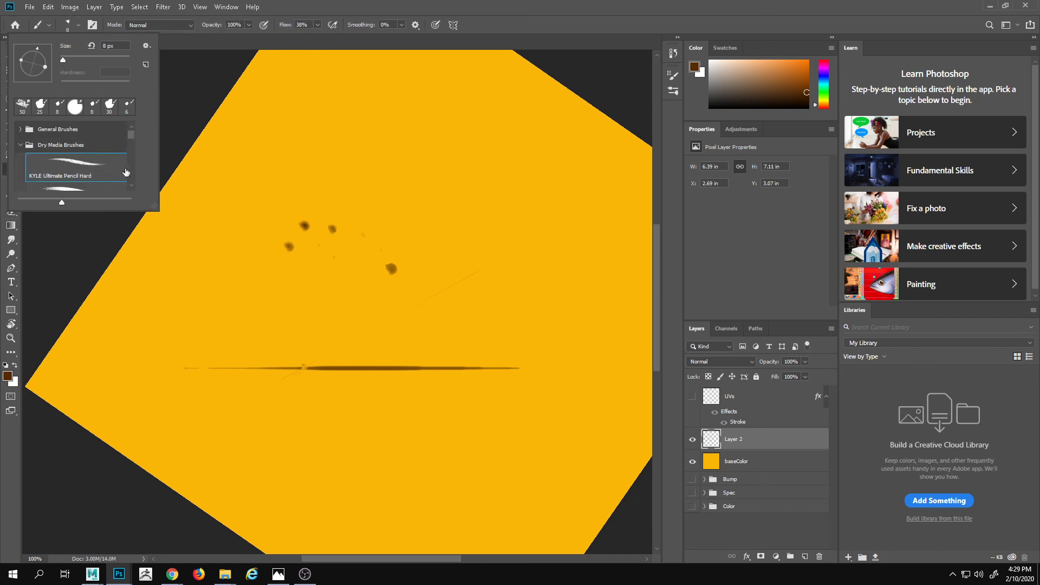
left_click(371, 275)
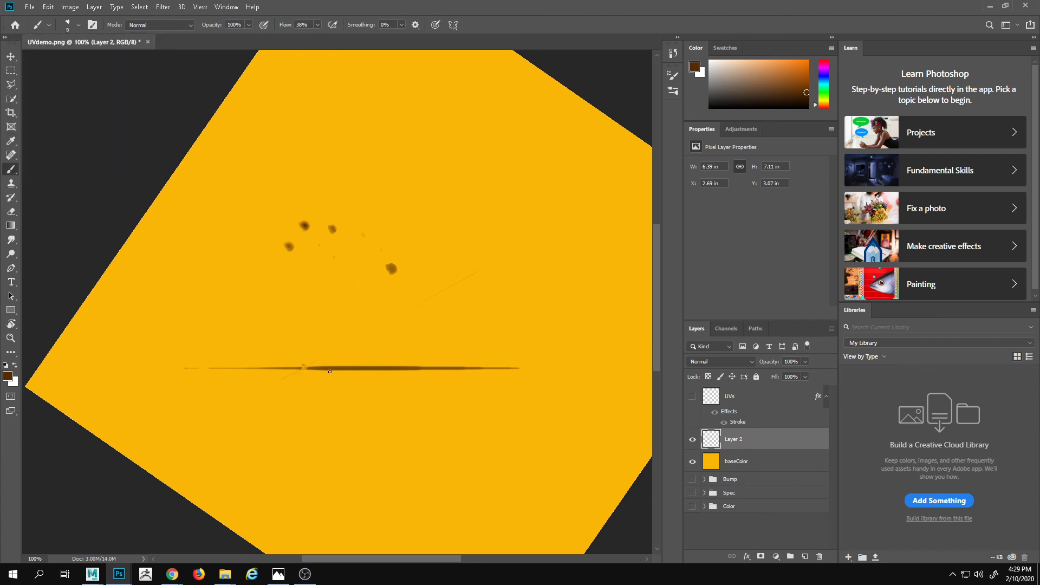
- Enlarge the pencil brush to 70 px and paint a faint textured smudge just below the brown line
key("bracketright")
key("bracketright")
key("bracketright")
key("bracketright")
key("bracketright")
key("bracketright")
key("bracketright")
- Select the Kyle's Eraser - Natural Edge preset from the Dry Media Brushes for erasing
key("e")
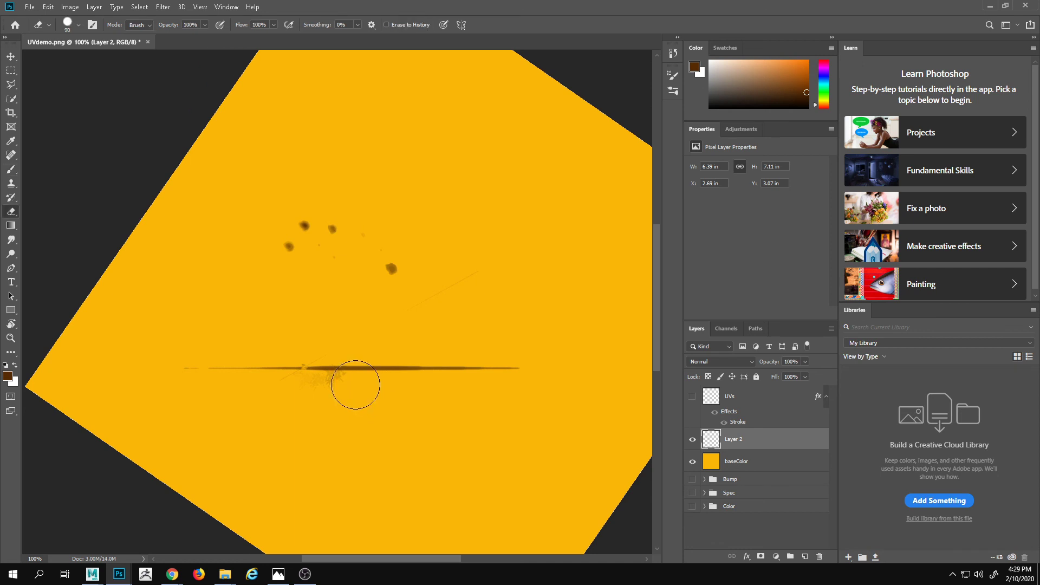
left_click(79, 25)
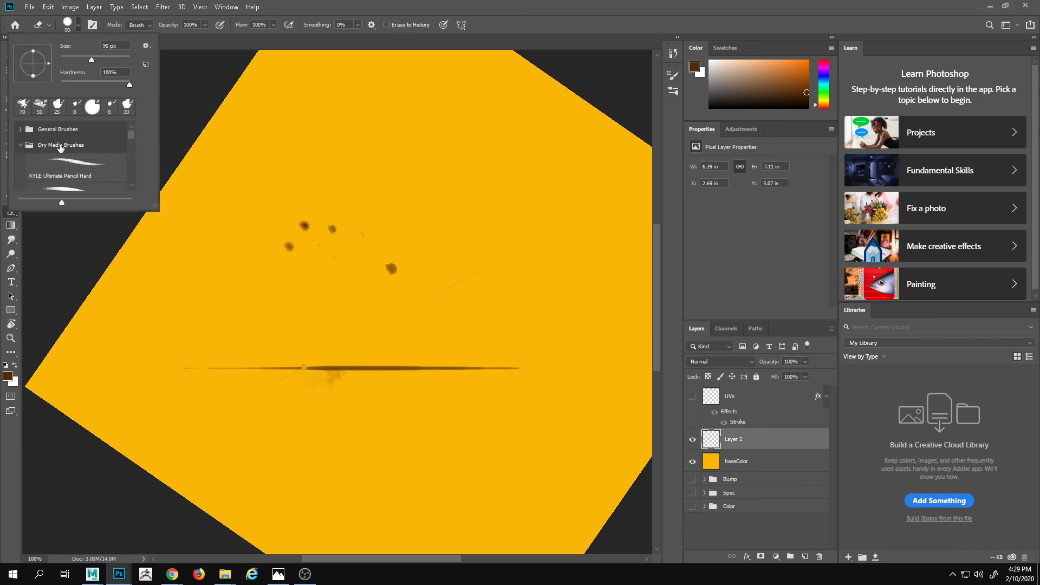
left_click(82, 174)
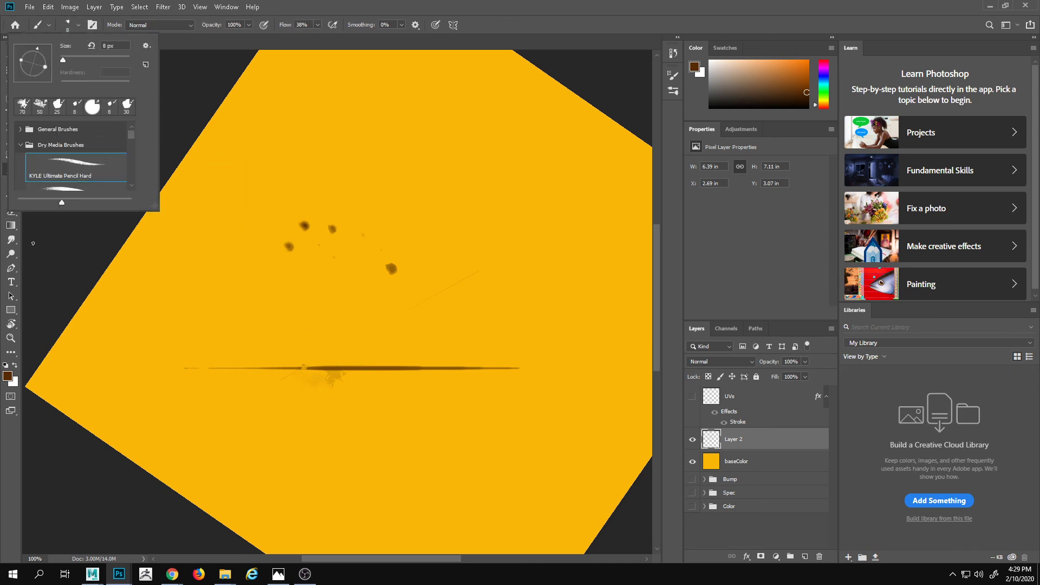
left_click(83, 189)
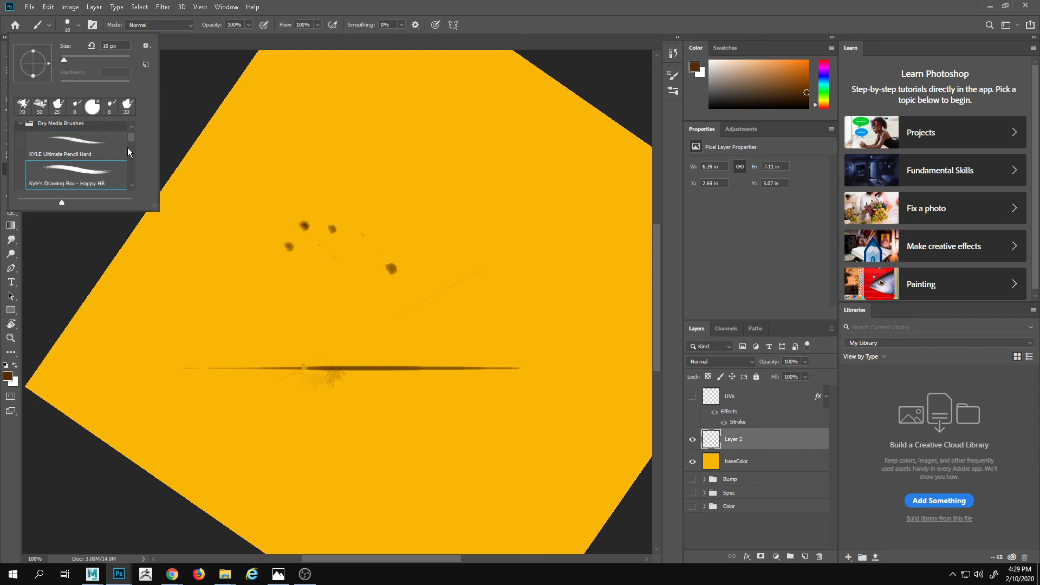
scroll(127, 147, "down", 5)
left_click(98, 150)
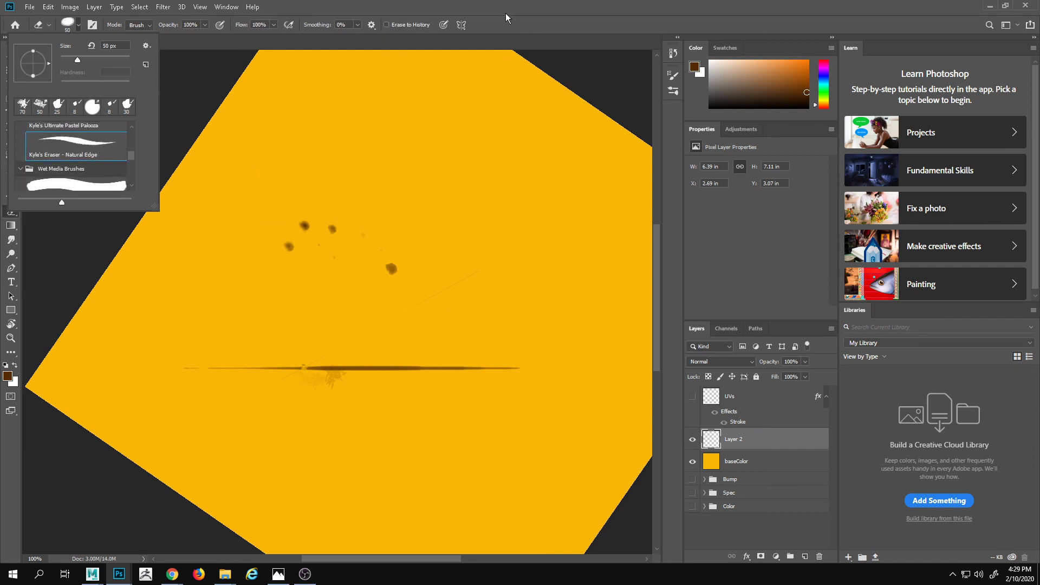
left_click(525, 14)
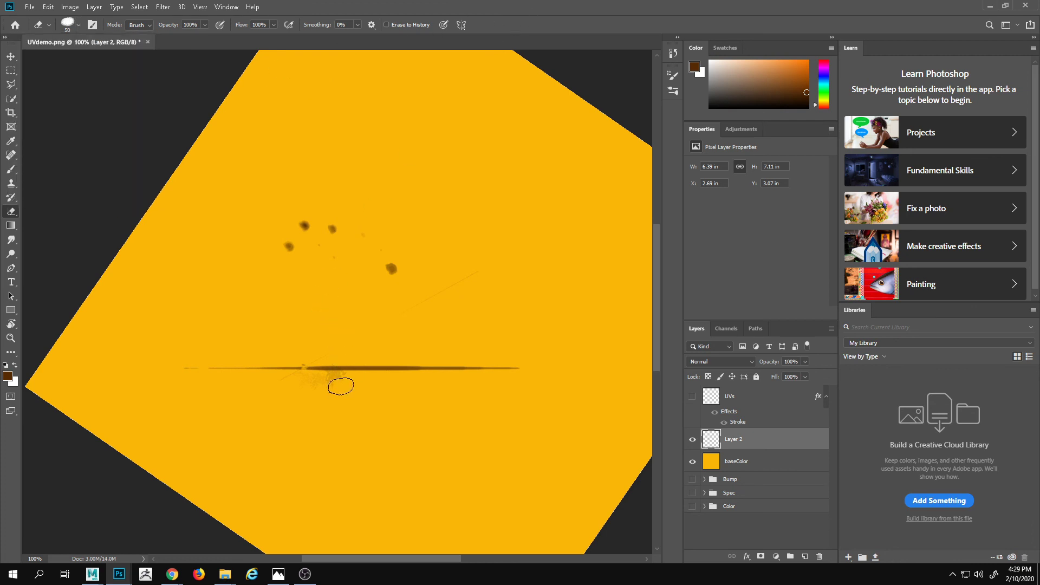
- Enlarge the Natural Edge eraser to 175 px and roughly erase parts of the smudge and the middle of the brown line
left_click_drag(340, 387, 326, 392)
key("bracketright")
key("bracketright")
key("bracketright")
key("bracketright")
key("bracketright")
key("bracketright")
key("bracketright")
key("bracketright")
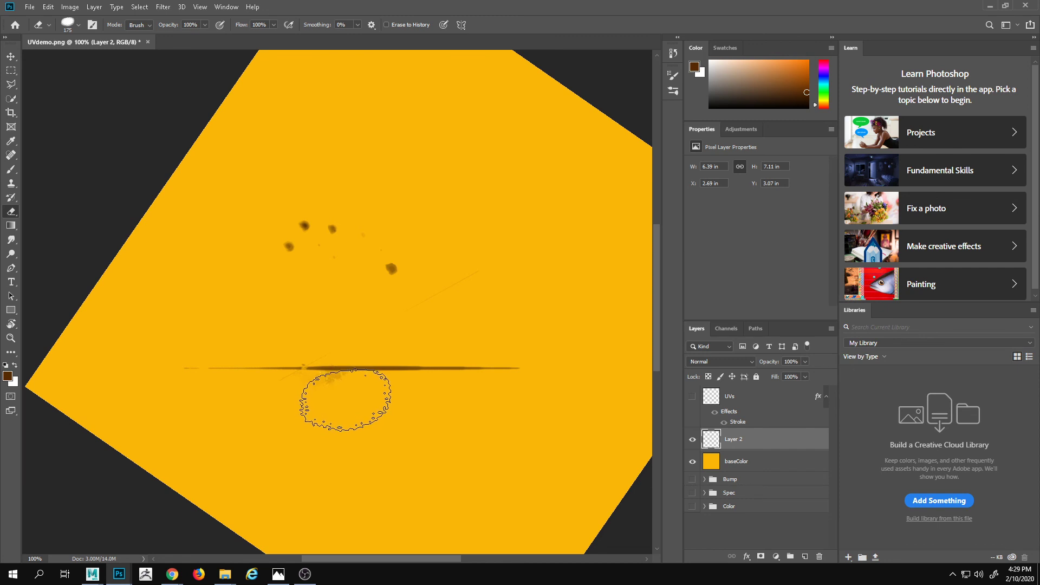
mouse_move(351, 393)
left_mouse_down()
mouse_move(365, 388)
mouse_move(374, 399)
left_mouse_up()
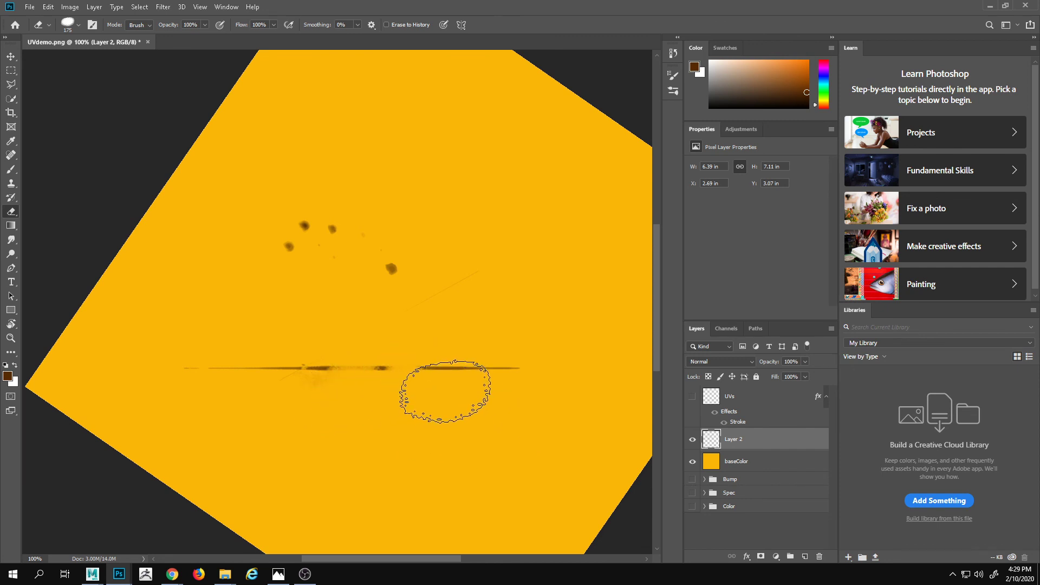
key("z")
left_click(364, 393)
left_click(364, 387)
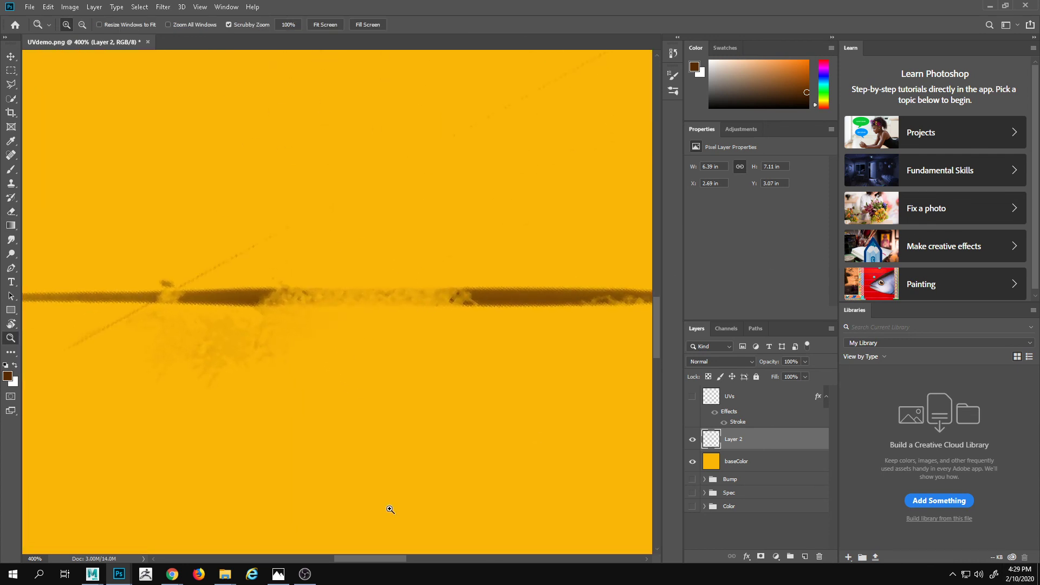
left_click(390, 392, "alt")
left_click(390, 392, "alt")
left_click(391, 395, "alt")
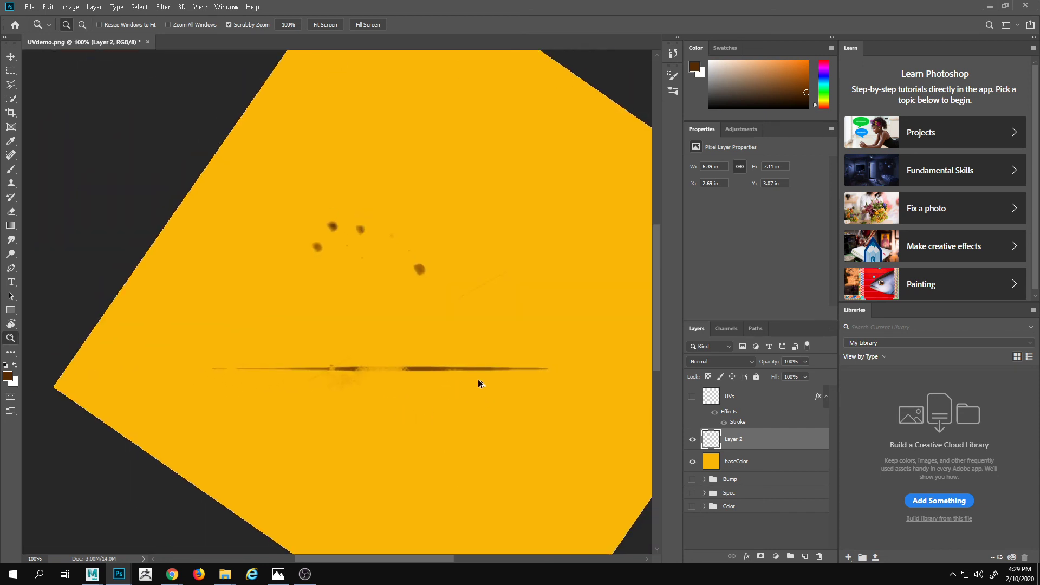
- Set the eraser's flow to 29% and lightly fade the brown line and the textured smudge below it
left_click(465, 372)
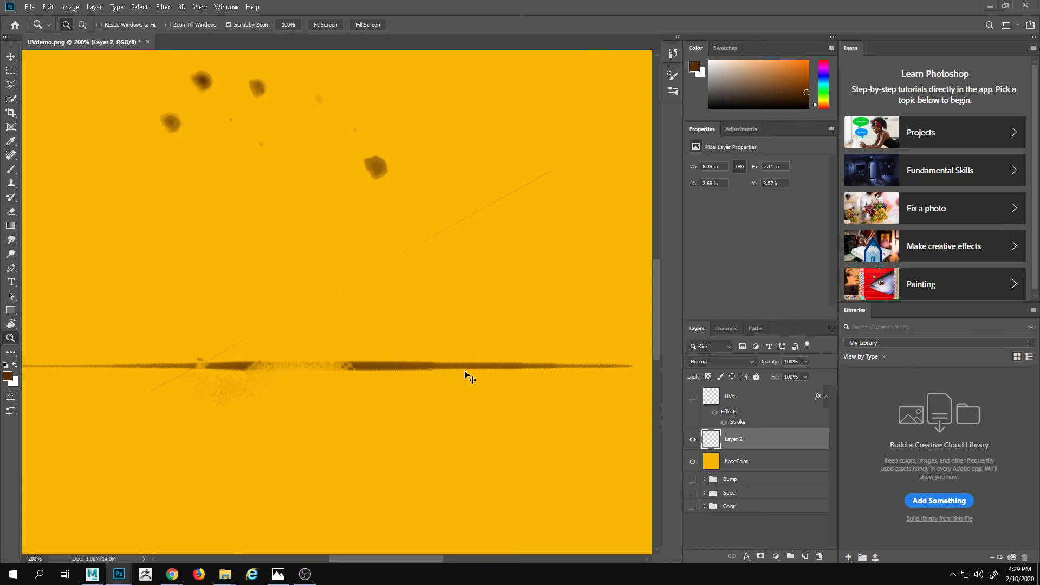
left_click(498, 383, "alt")
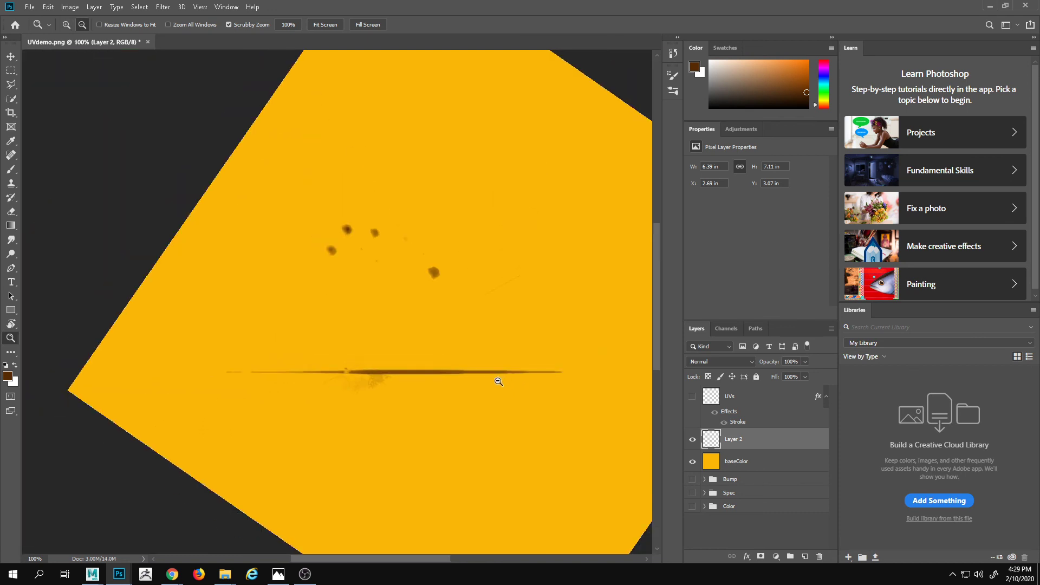
key("e")
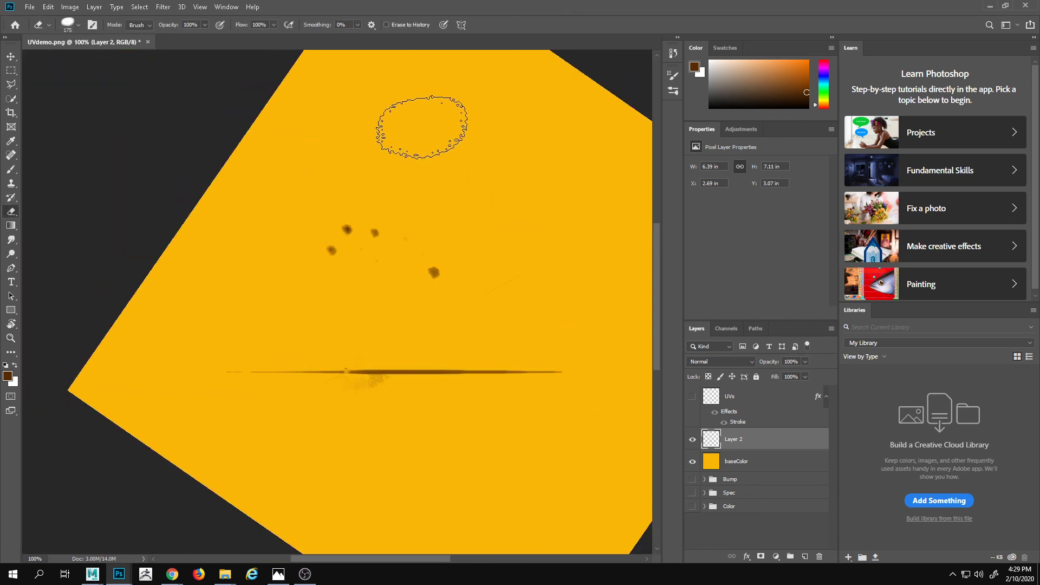
left_click(274, 24)
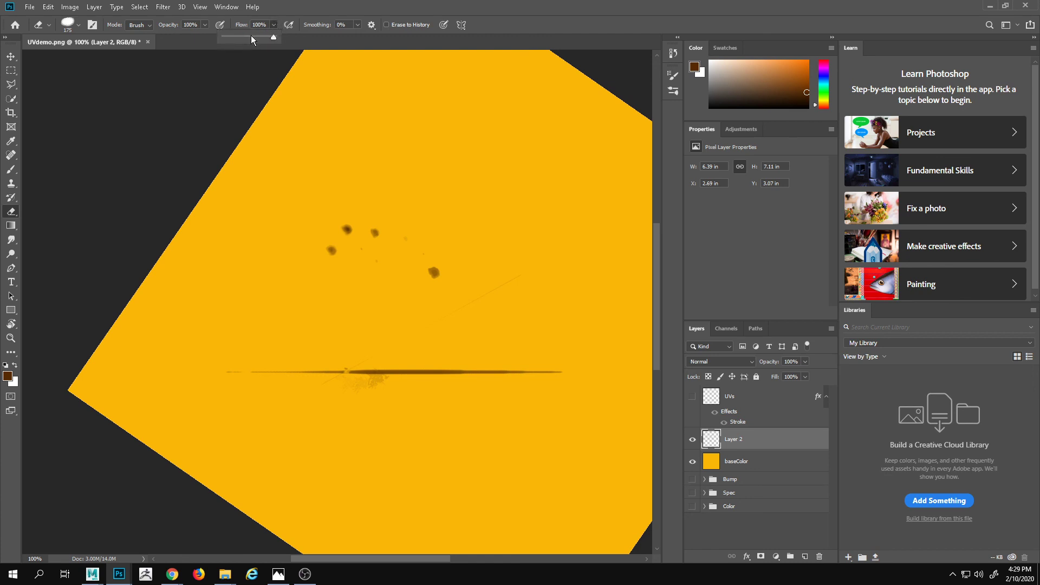
left_click_drag(238, 37, 238, 37)
left_click(284, 2)
mouse_move(449, 268)
left_mouse_down()
mouse_move(522, 378)
mouse_move(525, 347)
mouse_move(542, 389)
mouse_move(552, 378)
mouse_move(539, 374)
mouse_move(567, 384)
mouse_move(503, 396)
left_mouse_up()
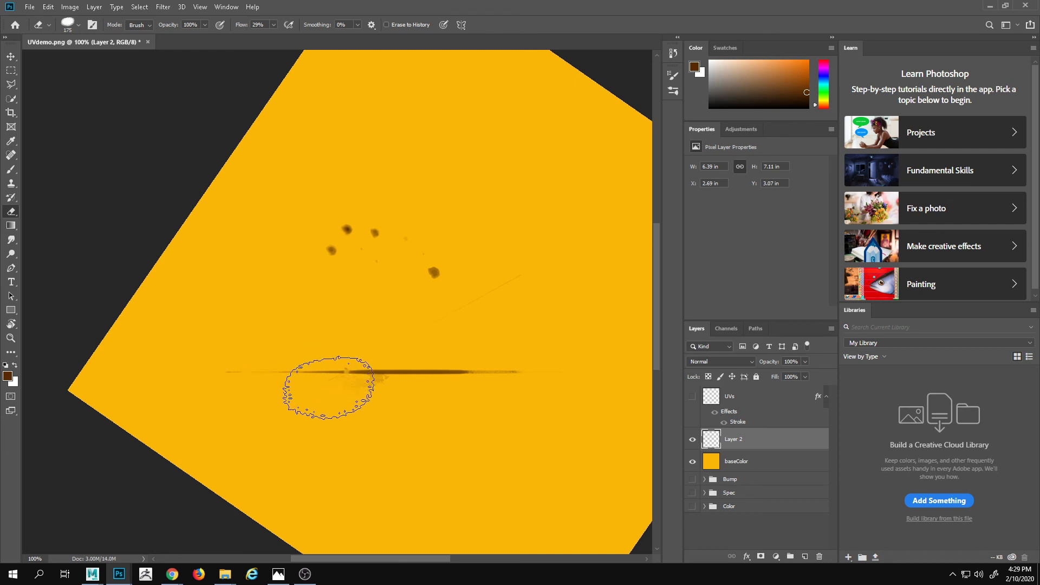
mouse_move(389, 379)
left_mouse_down()
mouse_move(450, 378)
mouse_move(293, 379)
left_mouse_up()
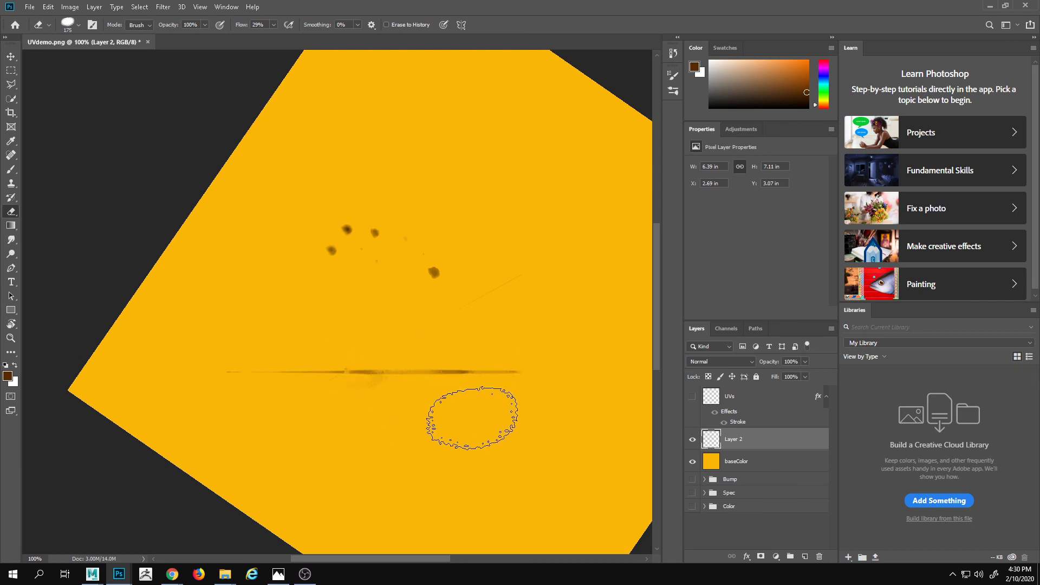
right_click(472, 422)
left_click(539, 293)
left_click_drag(629, 380, 525, 386)
key("z")
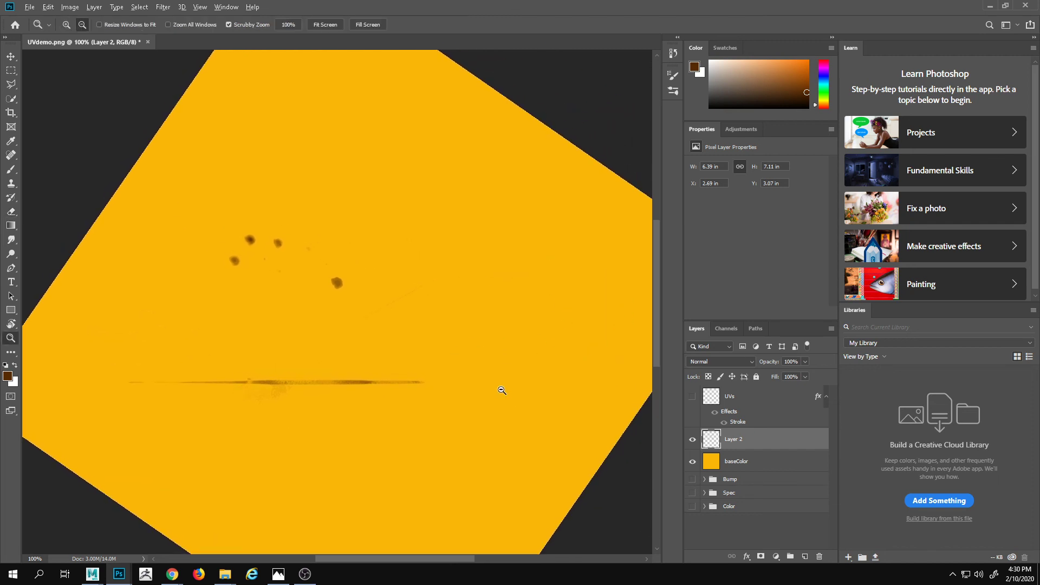
left_click(512, 385, "alt")
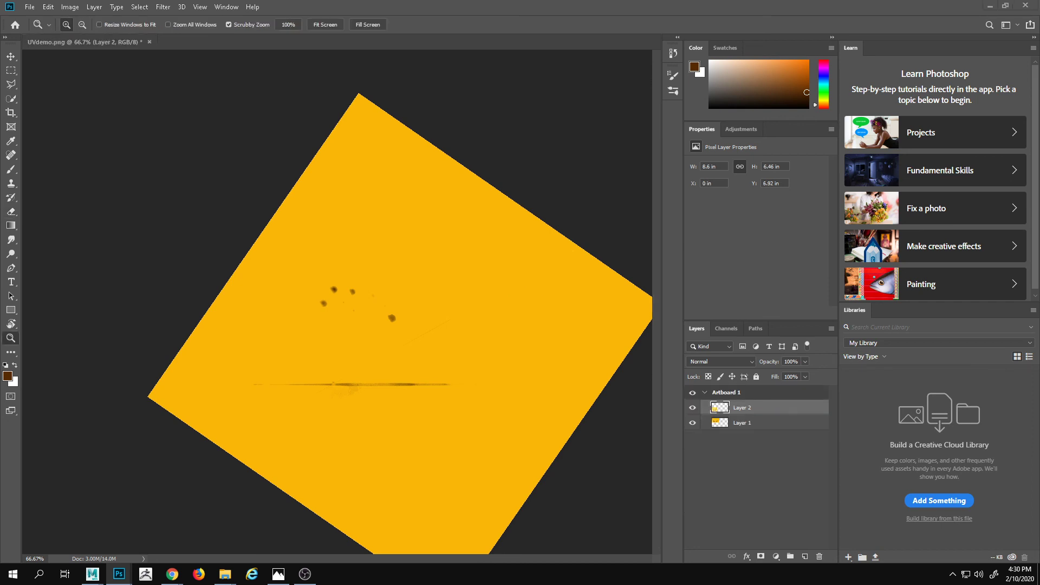
key("alt")
key("e")
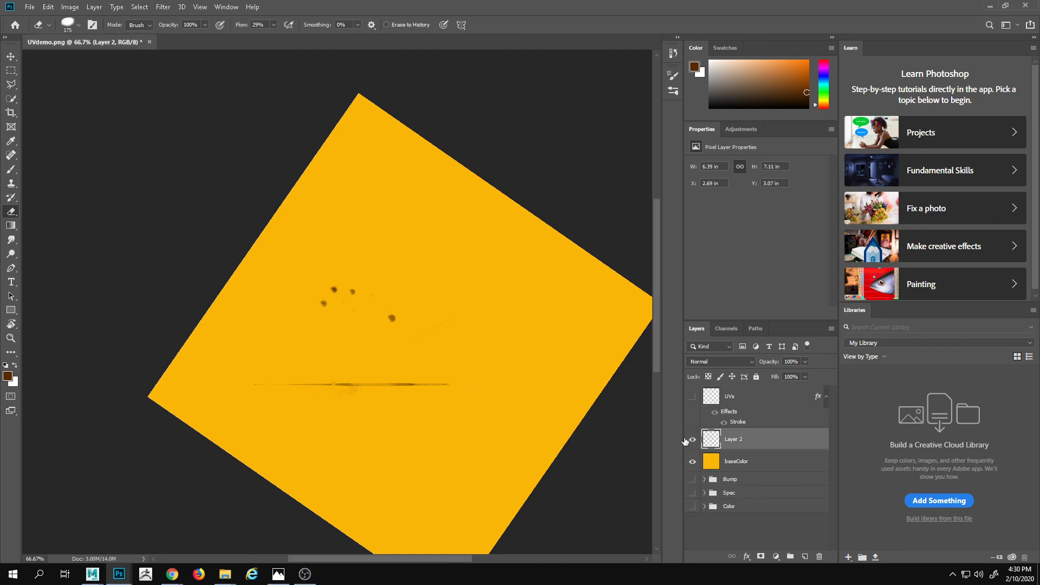
- Rename Layer 2 as Brush
double_click(733, 439)
key("Return")
- Group the Brush and baseColor layers together and name the new group Color
left_click(744, 463)
left_click(759, 444)
left_click(775, 461, "shift")
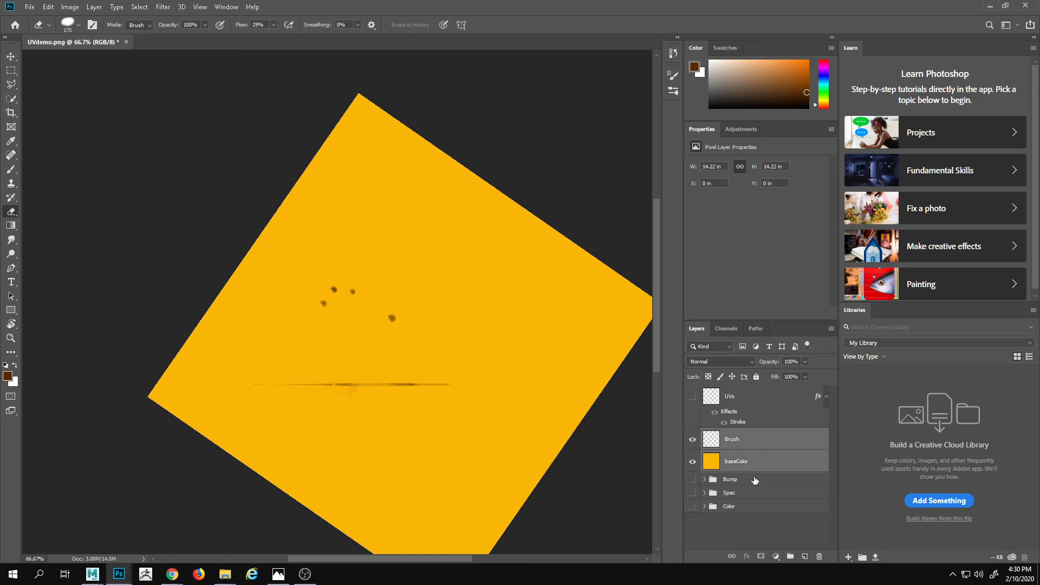
left_click(791, 558)
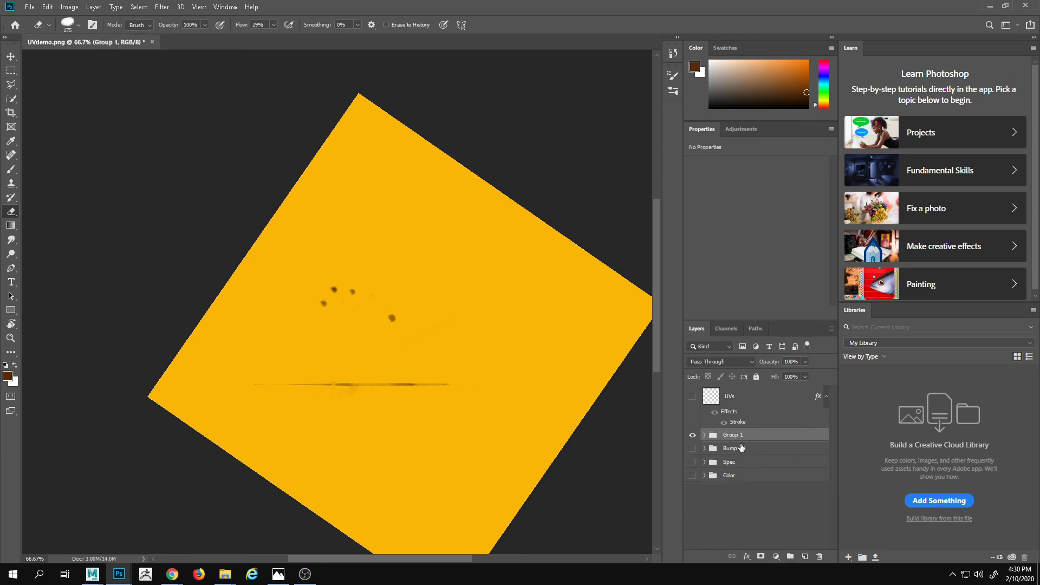
left_click(705, 435)
double_click(739, 440)
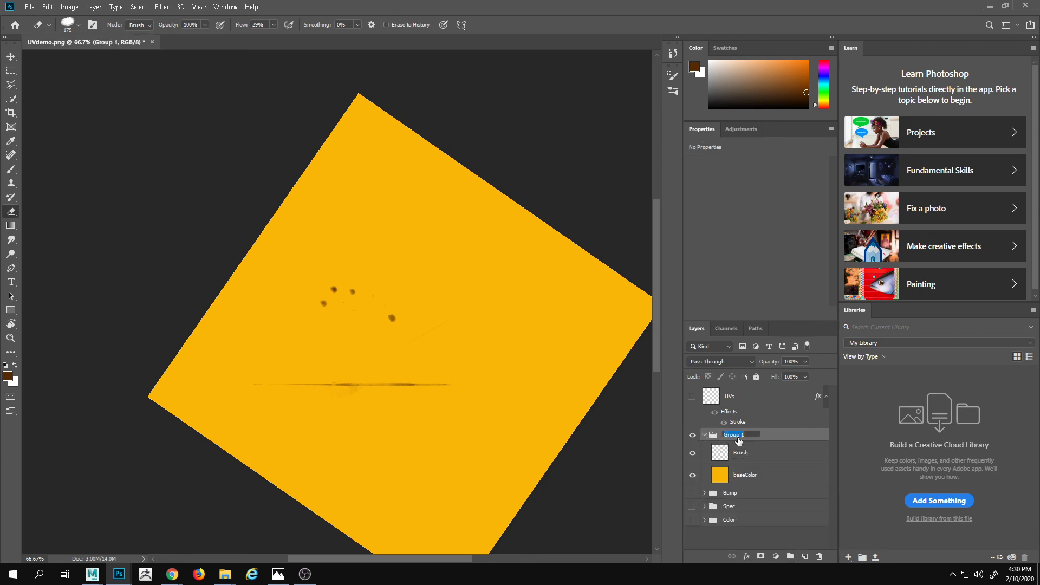
type("Color")
key("Return")
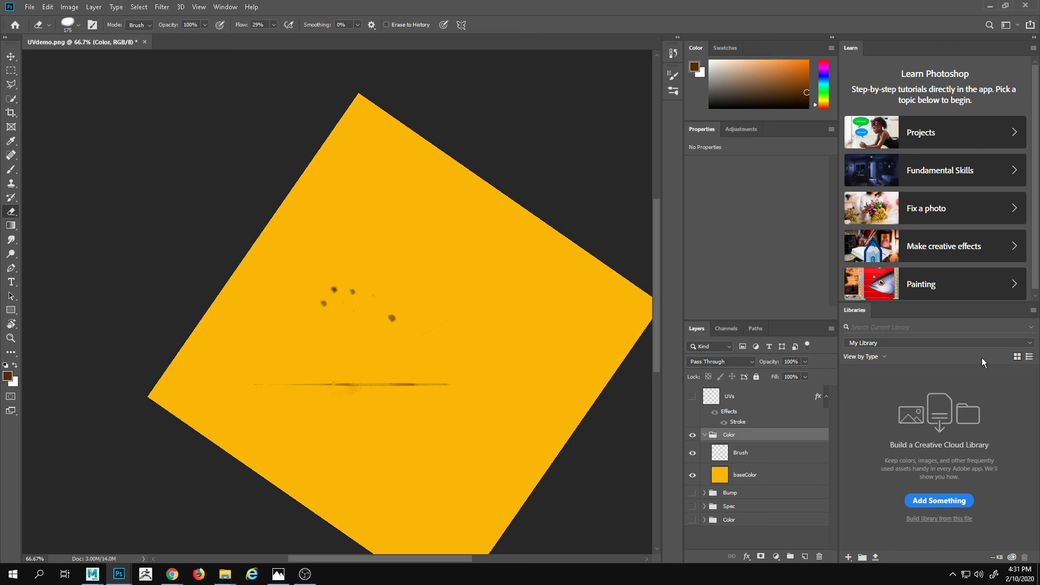